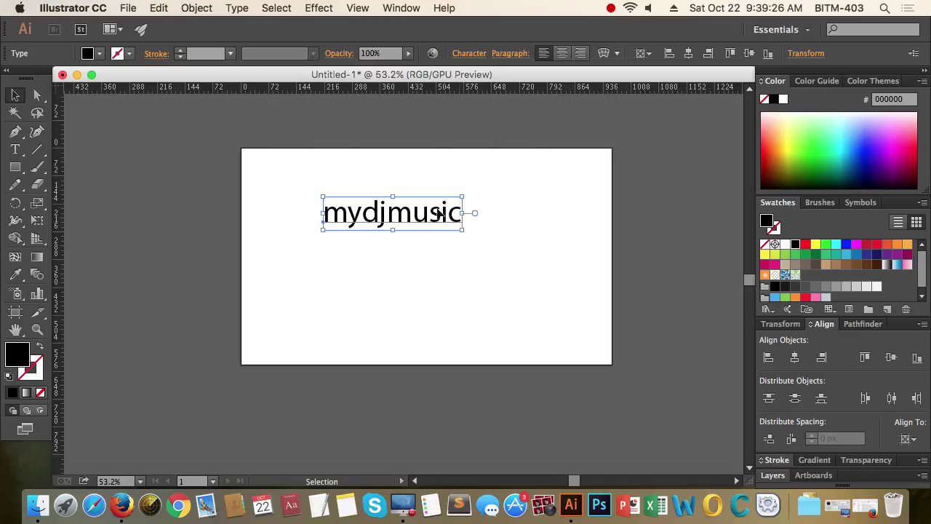
# Step: Move the mydjmusic text to the lower part of the artboard and change its font to PT Sans
pyautogui.moveTo(405, 220); pyautogui.dragTo(371, 332)
pyautogui.click(466, 54)
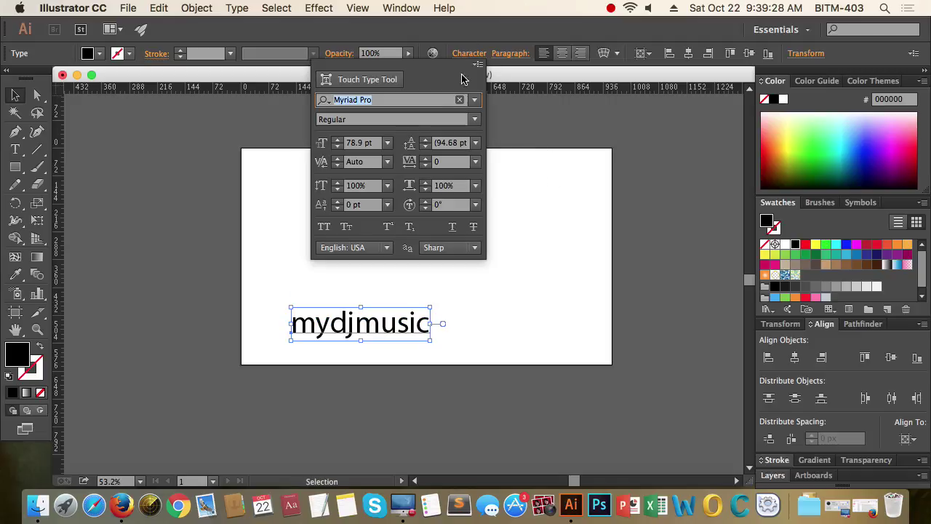
pyautogui.press('Down')
pyautogui.press('Down')
pyautogui.press('Down')
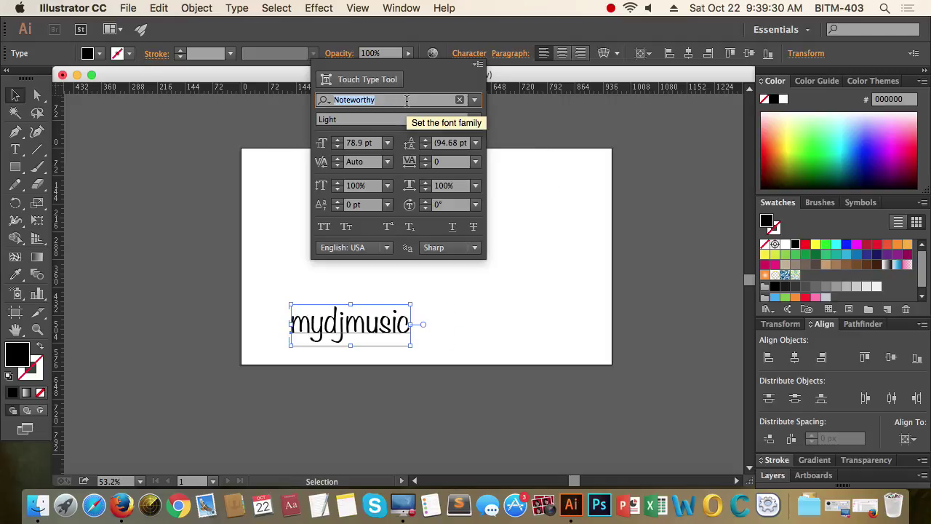
pyautogui.press('Down')
pyautogui.press('Down')
pyautogui.press('Down')
pyautogui.press('Down')
pyautogui.press('Down')
pyautogui.press('Down')
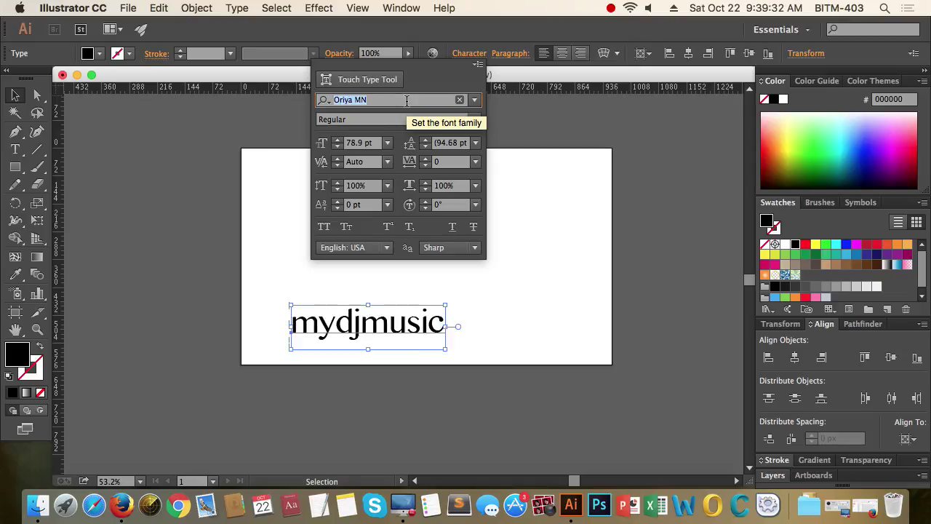
pyautogui.press('Down')
pyautogui.press('Down')
pyautogui.press('Down')
pyautogui.press('Down')
pyautogui.press('Down')
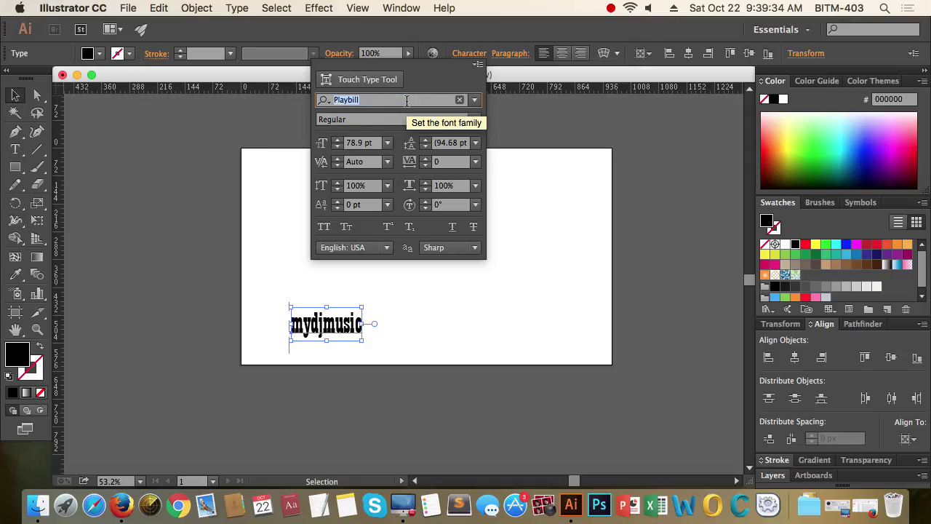
pyautogui.press('Up')
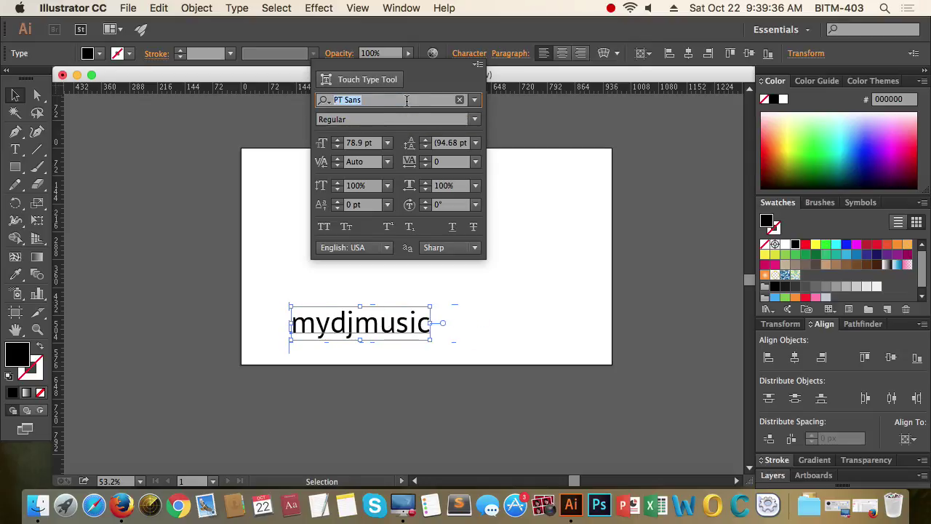
# Step: Set the mydjmusic text's font style to Bold Italic
pyautogui.click(476, 120)
pyautogui.click(461, 151)
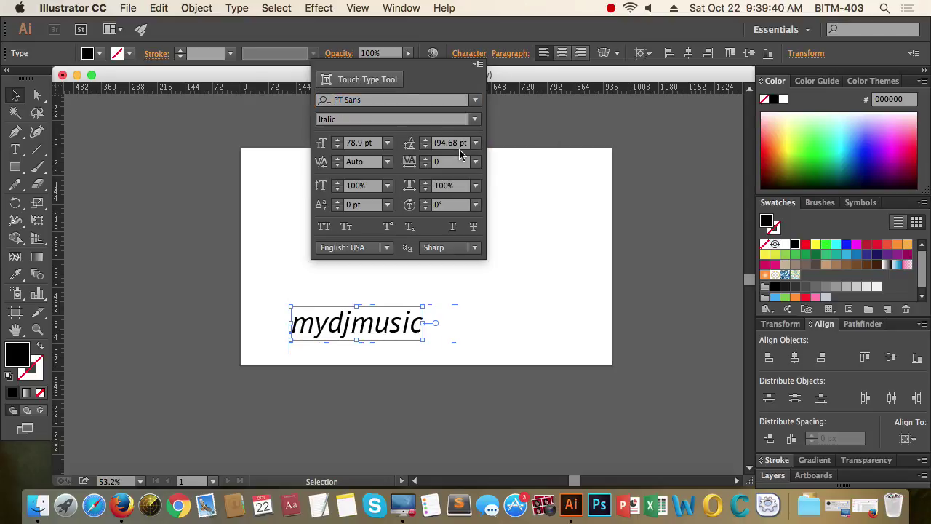
pyautogui.click(476, 120)
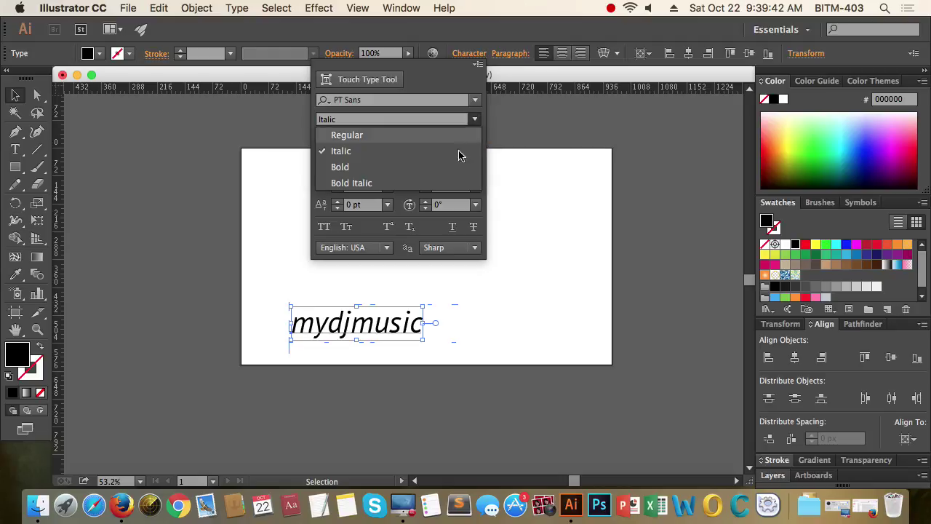
pyautogui.click(444, 182)
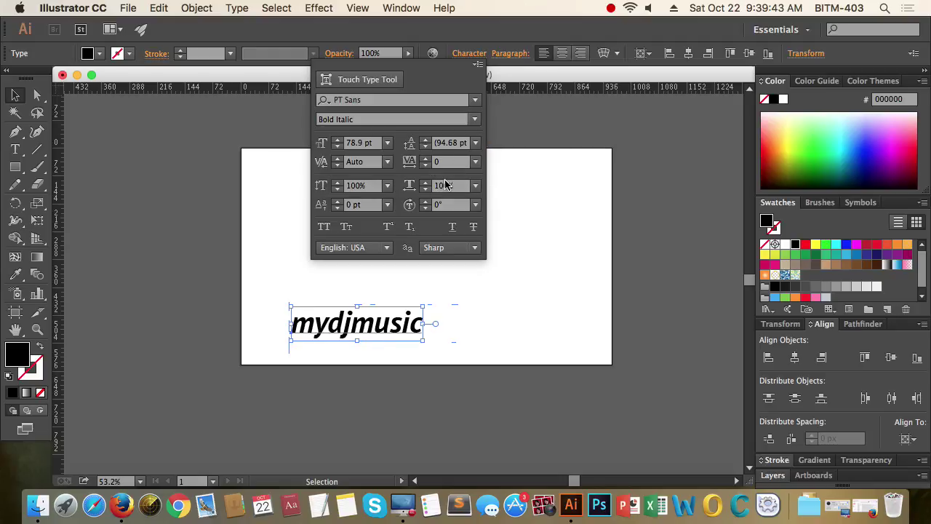
pyautogui.click(556, 156)
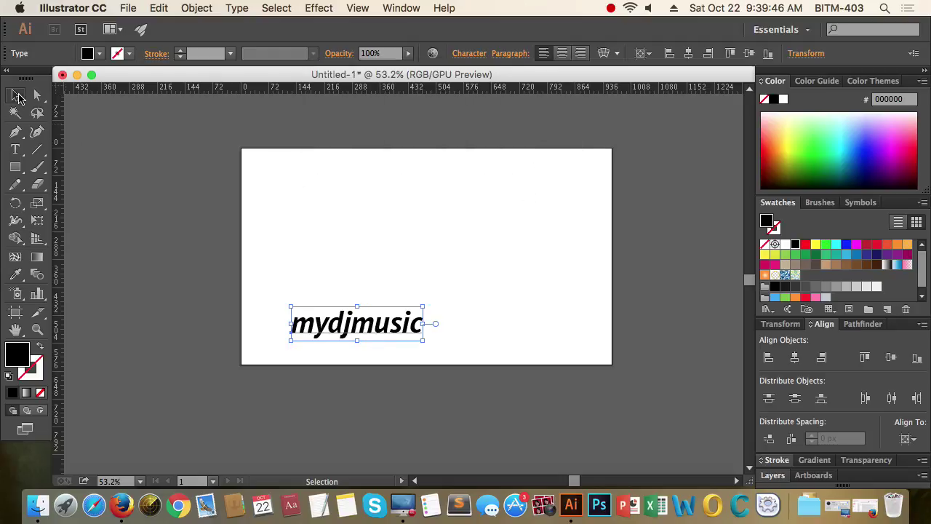
# Step: Move the mydjmusic text off the artboard, beyond its upper-left corner
pyautogui.click(19, 97)
pyautogui.click(390, 267)
pyautogui.moveTo(259, 271); pyautogui.dragTo(171, 147)
pyautogui.rightClick(404, 334)
pyautogui.click(172, 251)
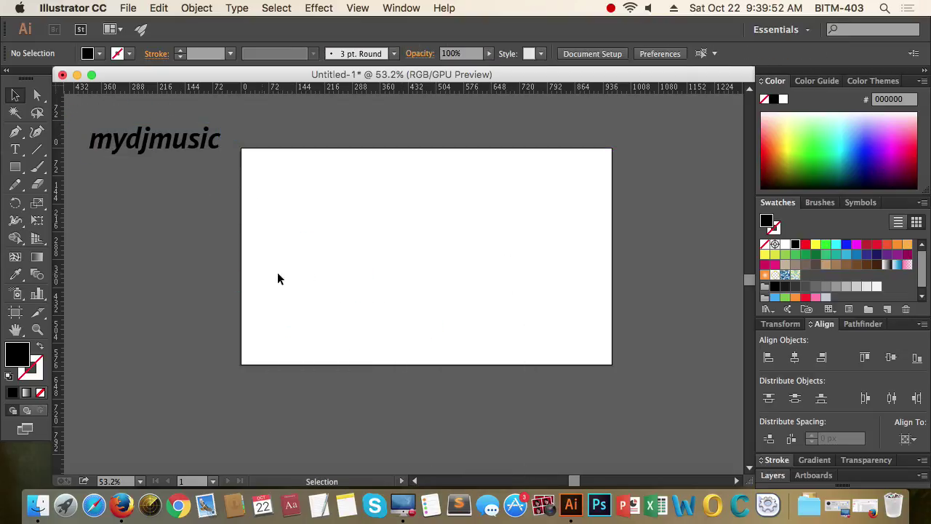
# Step: Draw a black rectangle about 91 by 77 px below the mydjmusic text, outside the artboard
pyautogui.hotkey('shift', 'v')
pyautogui.moveTo(420, 232); pyautogui.dragTo(383, 237)
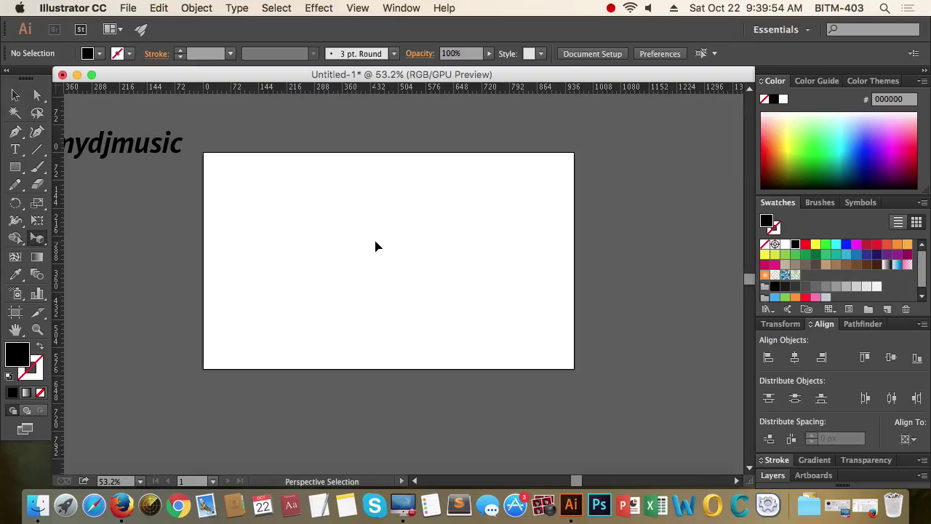
pyautogui.moveTo(448, 202); pyautogui.dragTo(379, 219)
pyautogui.moveTo(343, 223); pyautogui.dragTo(475, 249)
pyautogui.moveTo(346, 241); pyautogui.dragTo(586, 309)
pyautogui.moveTo(212, 220)
pyautogui.mouseDown()
pyautogui.moveTo(243, 216)
pyautogui.moveTo(304, 294)
pyautogui.mouseUp()
pyautogui.press('m')
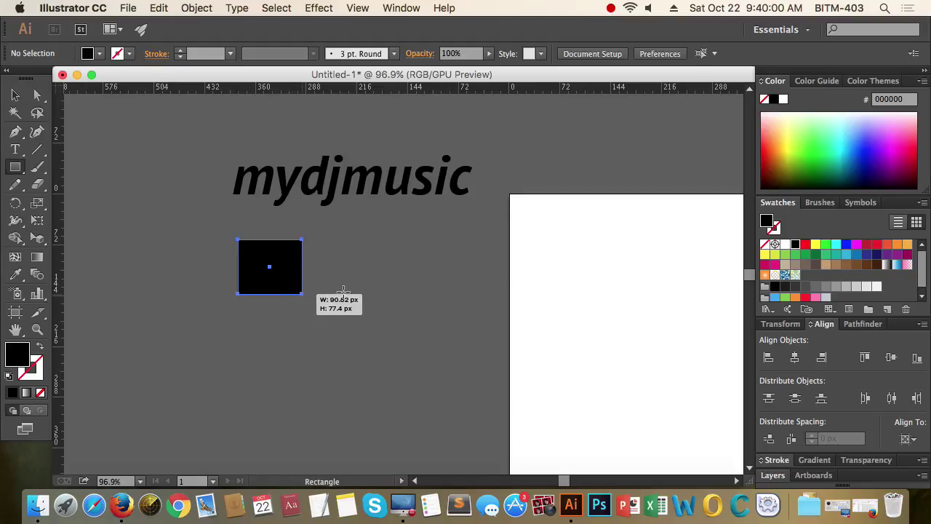
pyautogui.click(15, 94)
pyautogui.click(189, 258)
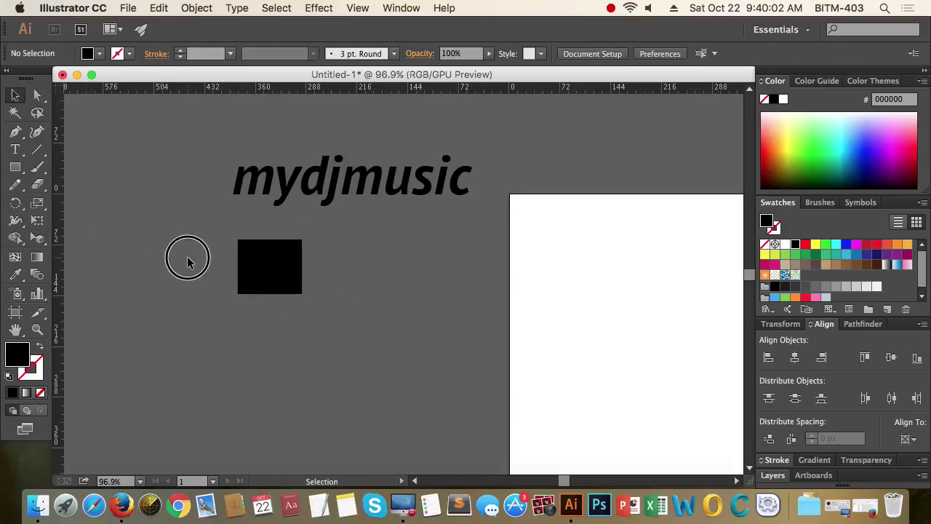
# Step: Duplicate the black rectangle and place the copy directly to its right
pyautogui.moveTo(283, 261); pyautogui.dragTo(363, 262)
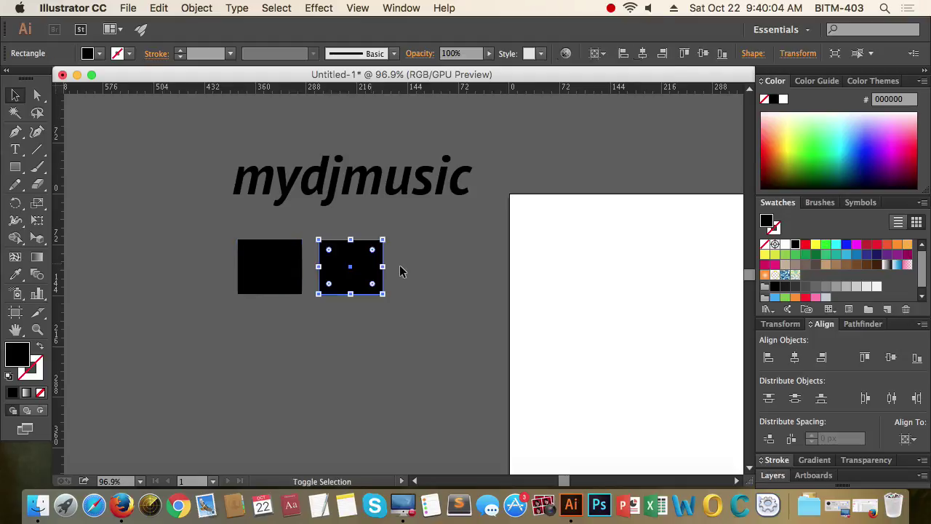
pyautogui.click(405, 267)
pyautogui.moveTo(436, 350); pyautogui.dragTo(156, 234)
# Step: Fill the left rectangle with dark grey 1e1e1e
pyautogui.moveTo(302, 360); pyautogui.dragTo(191, 272)
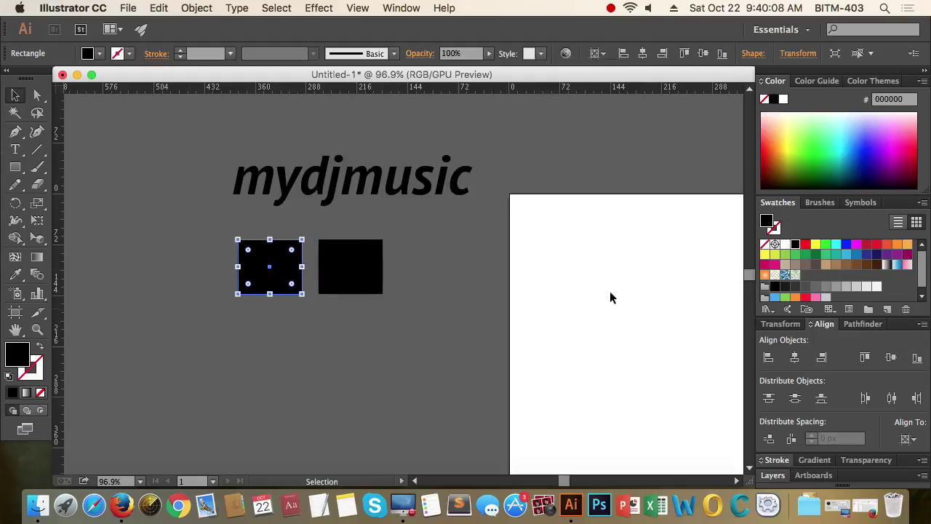
pyautogui.click(786, 286)
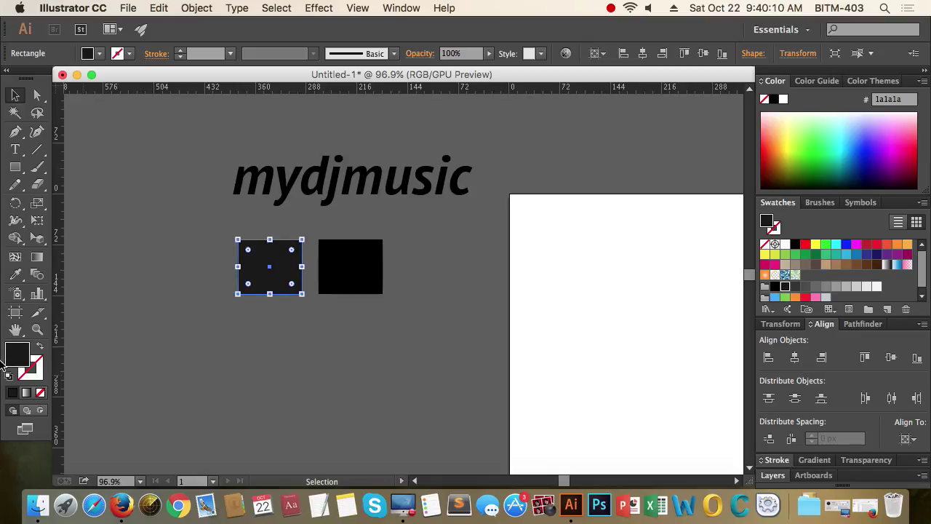
pyautogui.doubleClick(17, 354)
pyautogui.click(474, 306)
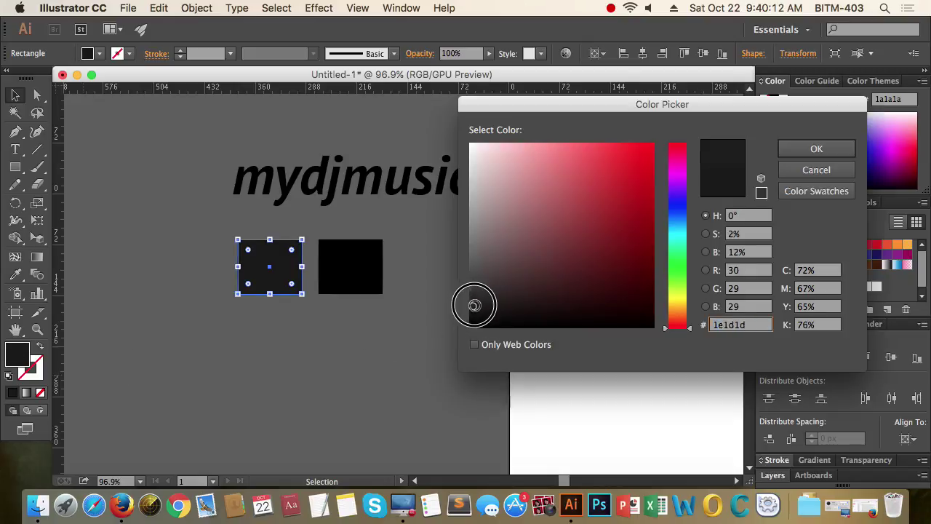
pyautogui.moveTo(474, 305); pyautogui.dragTo(467, 305)
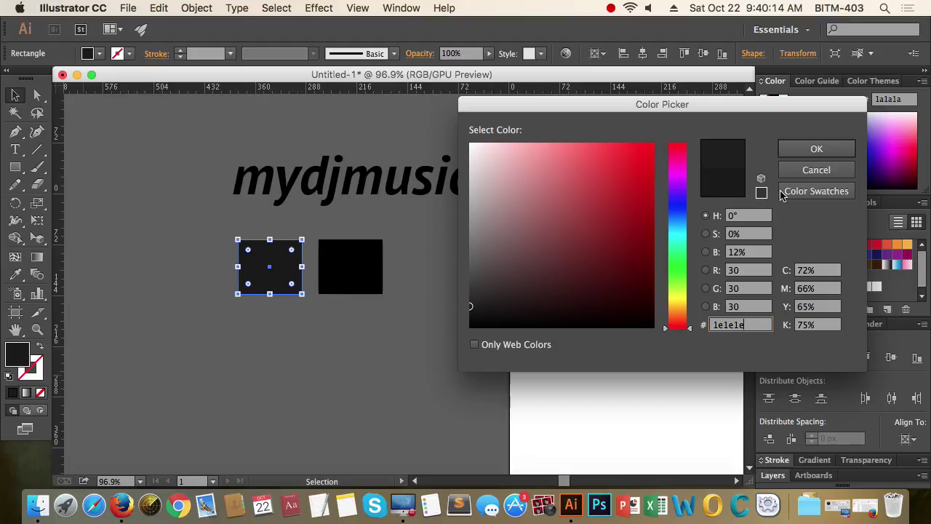
pyautogui.click(817, 148)
pyautogui.click(407, 327)
# Step: Fill the right rectangle with orange ff790b
pyautogui.moveTo(414, 310); pyautogui.dragTo(347, 308)
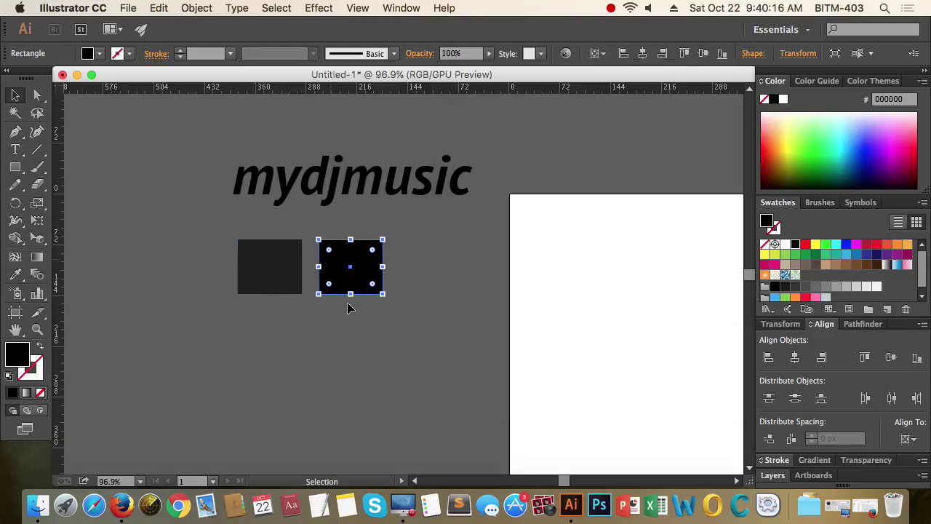
pyautogui.doubleClick(13, 356)
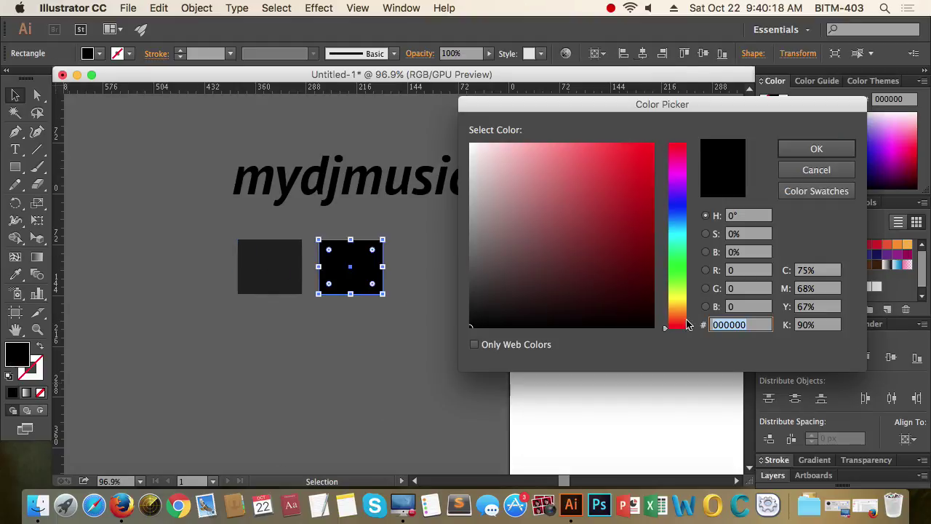
pyautogui.moveTo(688, 324); pyautogui.dragTo(673, 316)
pyautogui.moveTo(626, 289); pyautogui.dragTo(645, 150)
pyautogui.click(635, 144)
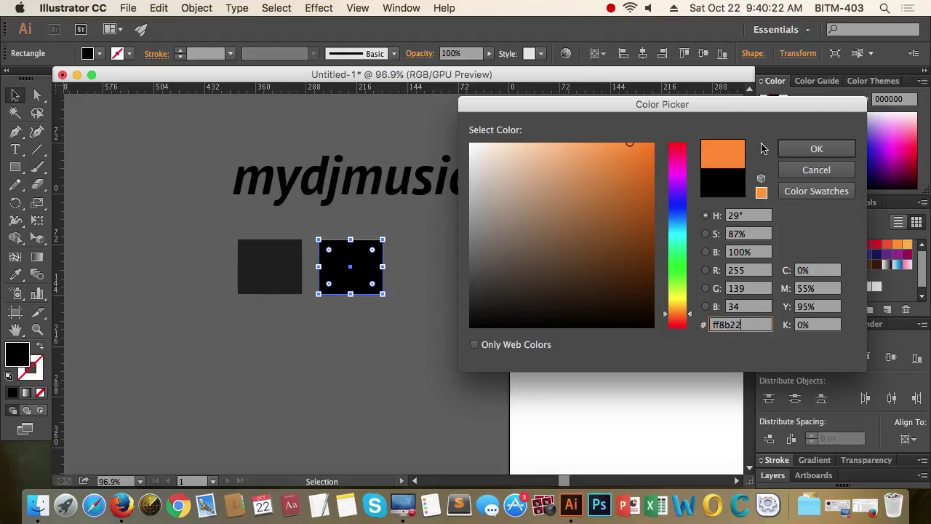
pyautogui.click(817, 148)
pyautogui.click(502, 316)
pyautogui.click(320, 294)
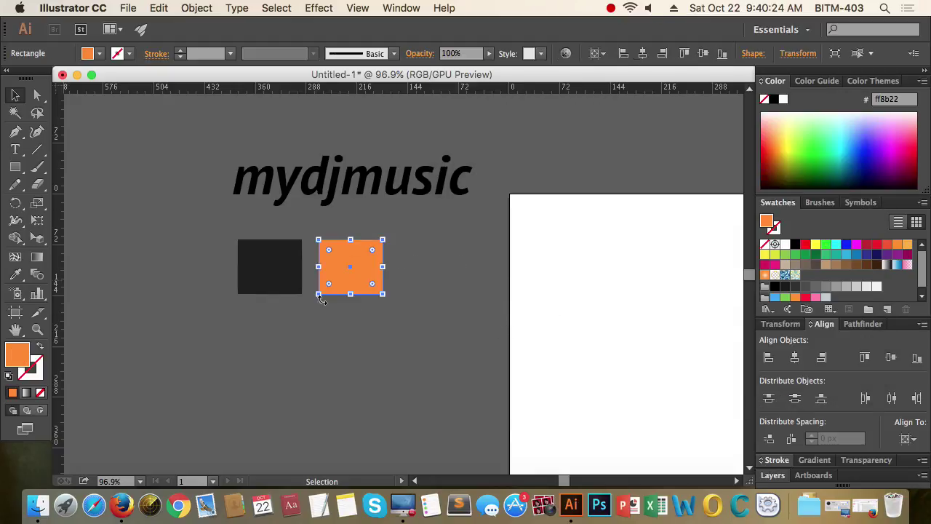
pyautogui.doubleClick(26, 355)
pyautogui.moveTo(628, 210); pyautogui.dragTo(647, 140)
pyautogui.click(835, 143)
pyautogui.click(449, 332)
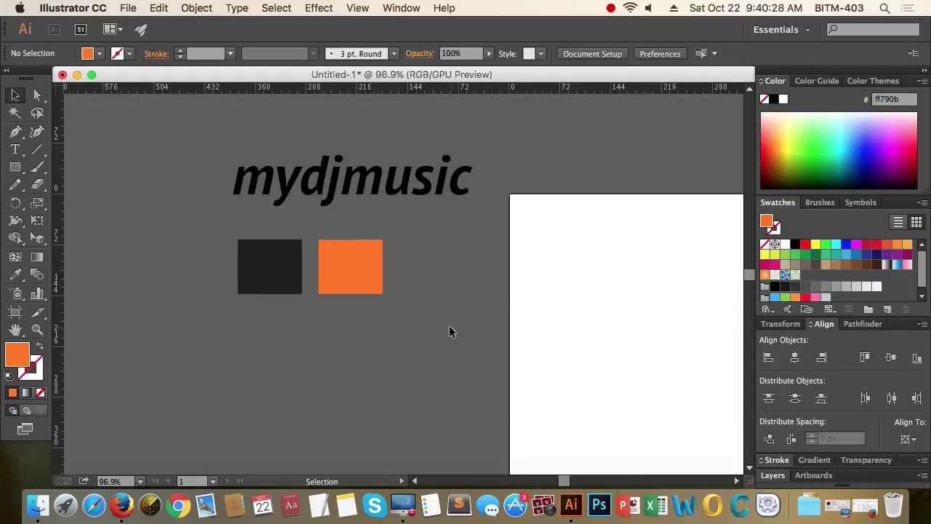
# Step: Draw an orange circle filled with ff790b in the upper middle of the artboard
pyautogui.moveTo(471, 293); pyautogui.dragTo(347, 321)
pyautogui.moveTo(504, 343); pyautogui.dragTo(409, 333)
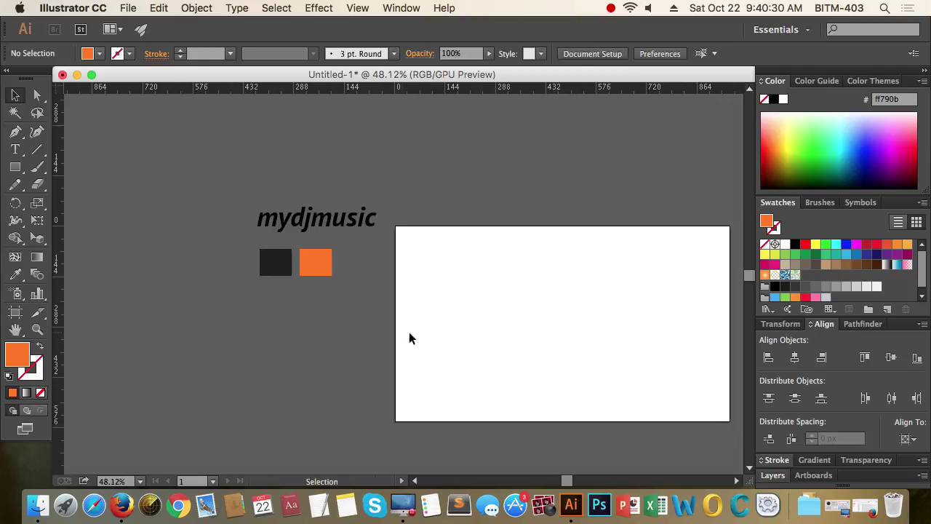
pyautogui.moveTo(437, 303); pyautogui.dragTo(335, 321)
pyautogui.moveTo(529, 347); pyautogui.dragTo(391, 340)
pyautogui.moveTo(289, 283); pyautogui.dragTo(404, 282)
pyautogui.moveTo(435, 336); pyautogui.dragTo(418, 262)
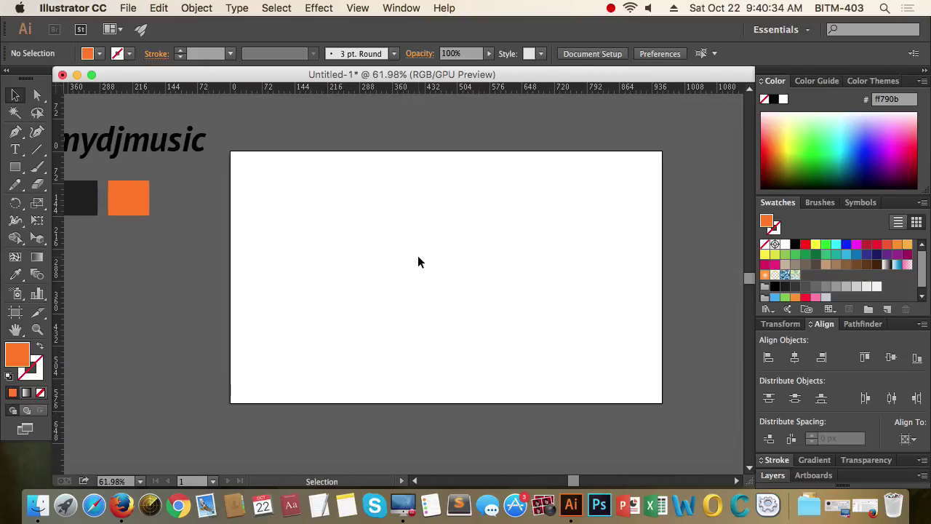
pyautogui.moveTo(499, 227); pyautogui.dragTo(461, 228)
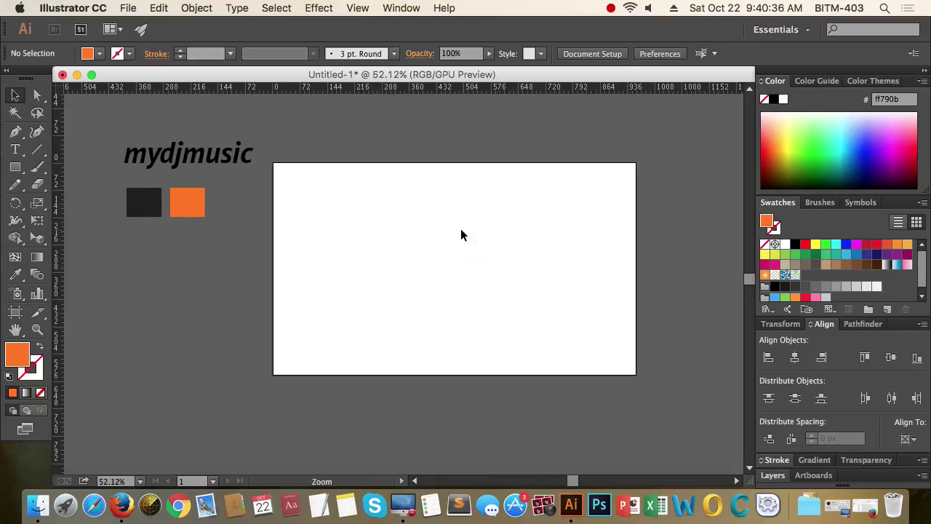
pyautogui.moveTo(476, 268); pyautogui.dragTo(456, 236)
pyautogui.moveTo(435, 200); pyautogui.dragTo(483, 251)
pyautogui.press('l')
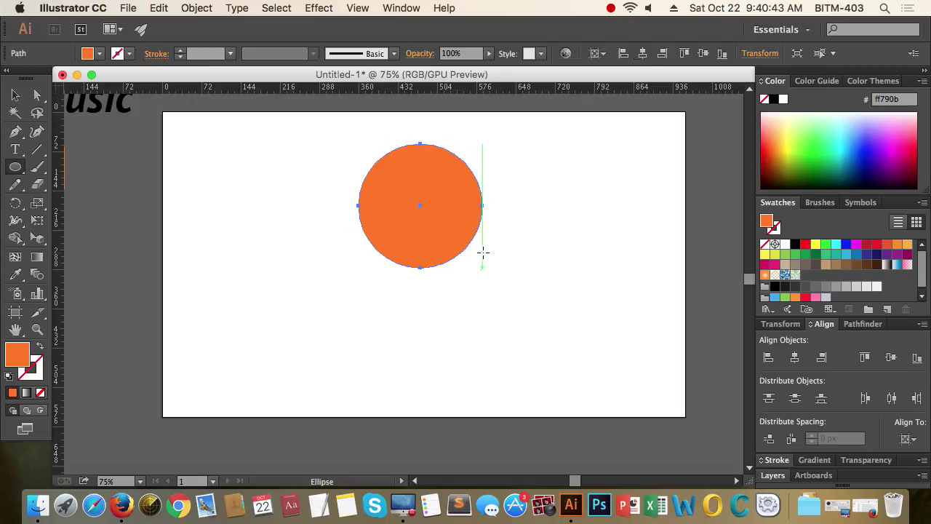
pyautogui.click(14, 99)
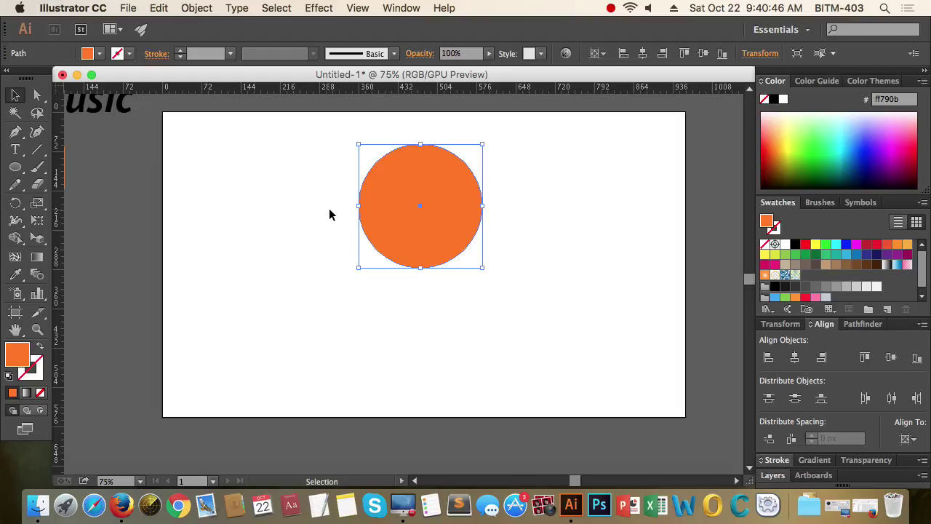
# Step: Duplicate the orange circle in place in front and fill the copy with red ff0000
pyautogui.moveTo(464, 189); pyautogui.dragTo(397, 233)
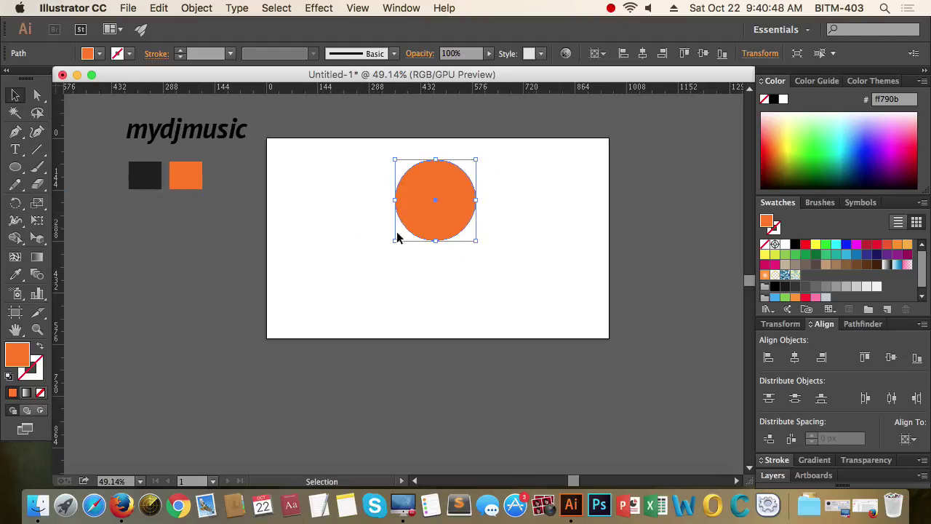
pyautogui.moveTo(498, 219); pyautogui.dragTo(485, 282)
pyautogui.click(532, 266)
pyautogui.moveTo(411, 259); pyautogui.dragTo(545, 264)
pyautogui.moveTo(446, 218); pyautogui.dragTo(499, 229)
pyautogui.click(411, 257)
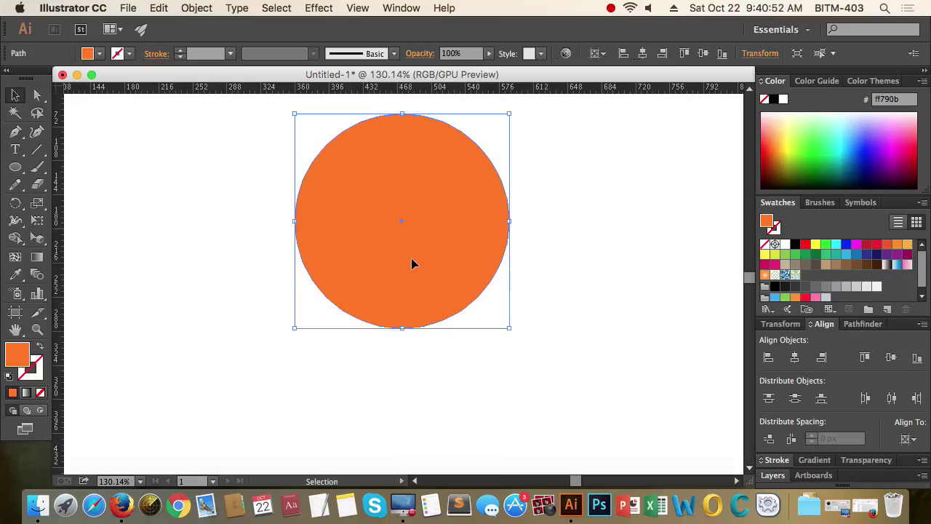
pyautogui.press('super+shift+b')
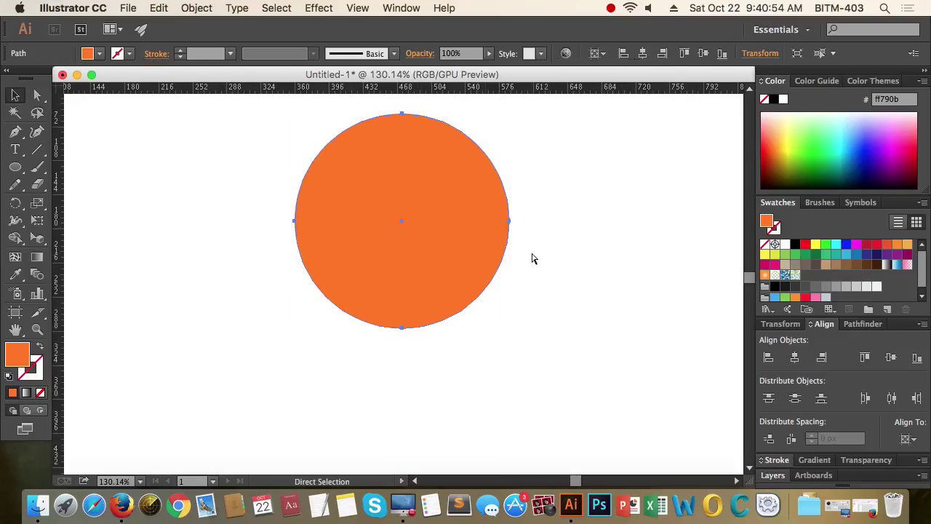
pyautogui.press('super+shift+b')
pyautogui.click(806, 244)
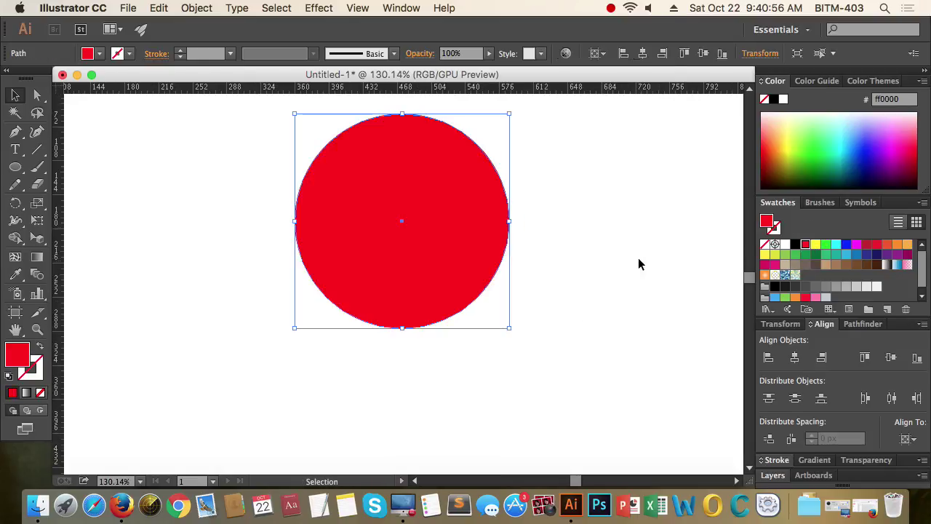
pyautogui.click(638, 265)
# Step: Offset the red circle slightly downward, then align the red and orange circles to each other's horizontal centre
pyautogui.moveTo(445, 258); pyautogui.dragTo(448, 278)
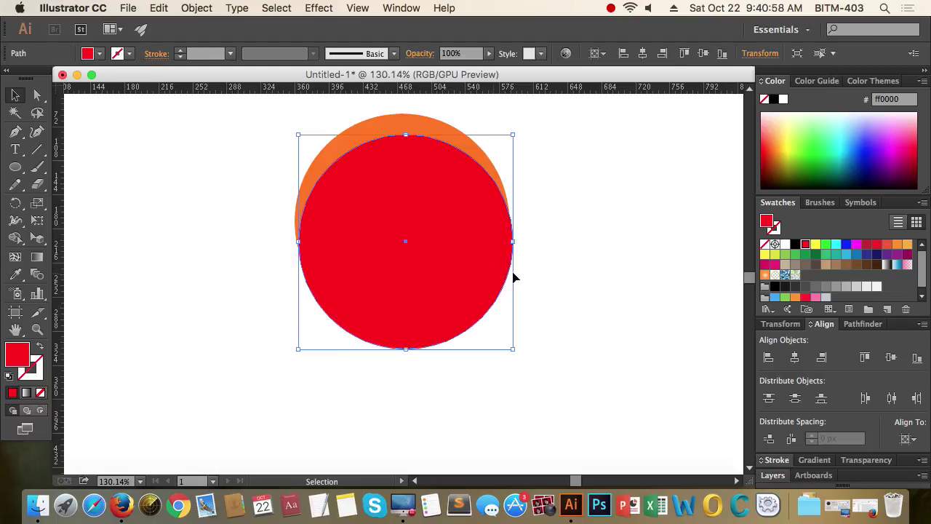
pyautogui.click(641, 271)
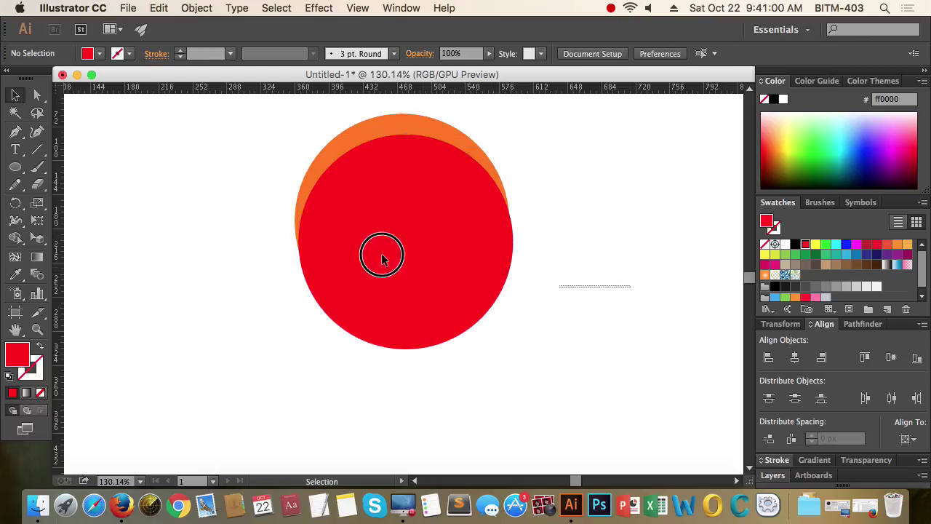
pyautogui.press('super+a')
pyautogui.click(795, 359)
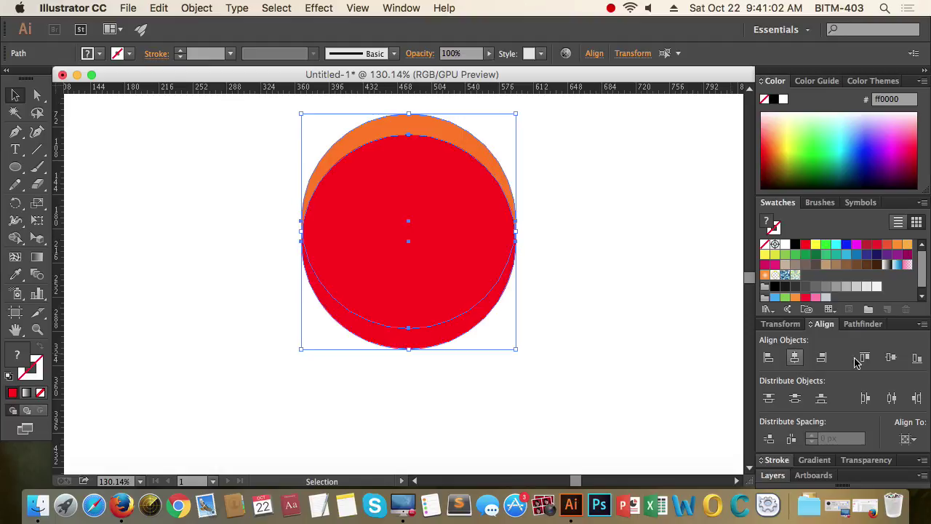
# Step: Scale the red circle down proportionally about its centre so it is narrower than the orange circle
pyautogui.click(891, 358)
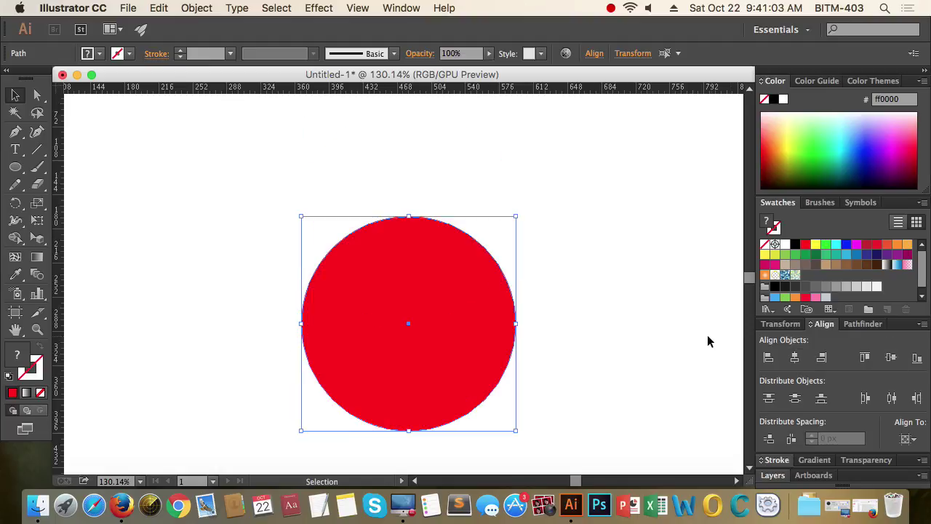
pyautogui.press('super+z')
pyautogui.click(610, 310)
pyautogui.moveTo(608, 307); pyautogui.dragTo(596, 332)
pyautogui.click(457, 291)
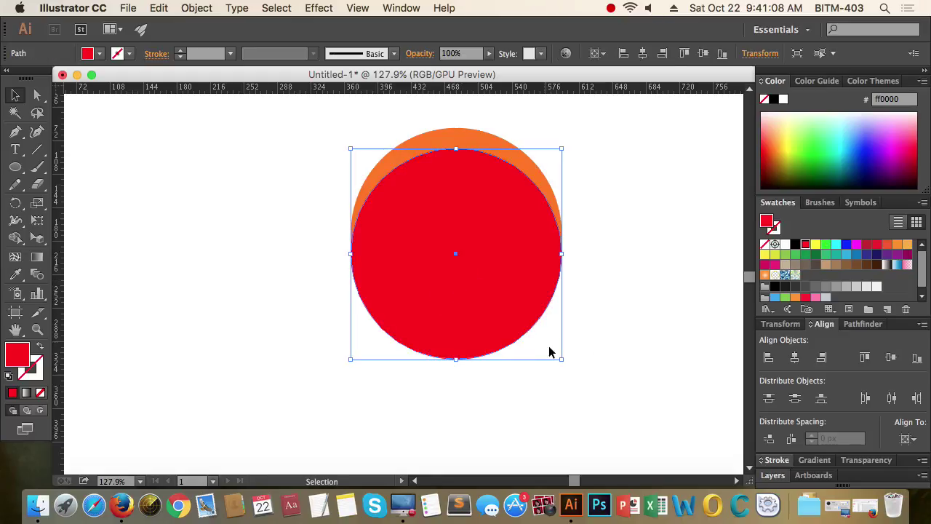
pyautogui.moveTo(564, 359); pyautogui.dragTo(548, 345)
pyautogui.click(600, 345)
# Step: Stretch the red circle's top edge slightly upward and its bottom edge slightly downward, making it a little taller than wide
pyautogui.click(471, 307)
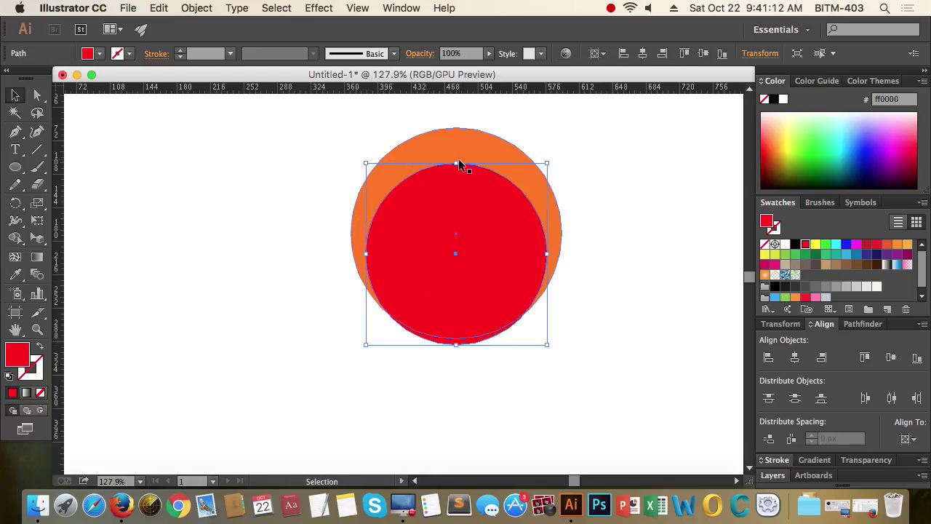
pyautogui.moveTo(458, 166); pyautogui.dragTo(459, 152)
pyautogui.click(612, 209)
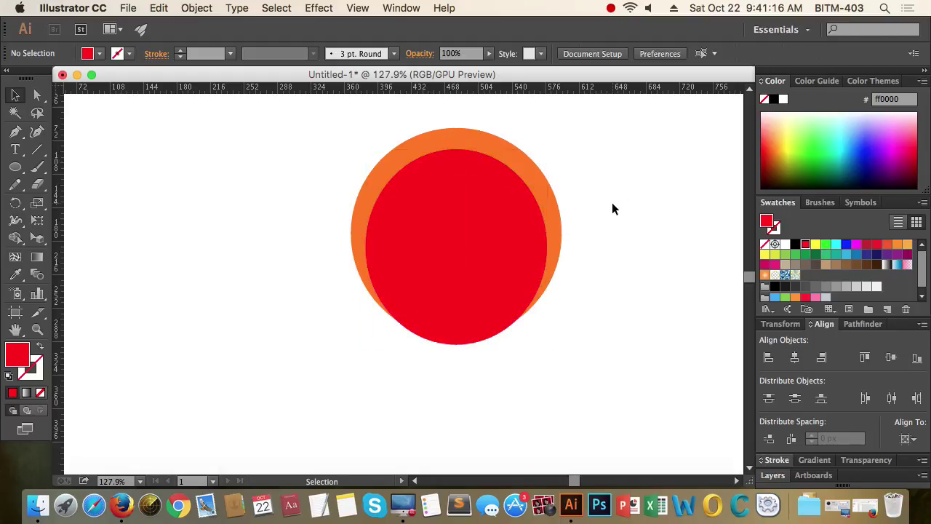
pyautogui.click(447, 348)
pyautogui.moveTo(455, 349); pyautogui.dragTo(456, 350)
pyautogui.click(605, 343)
# Step: Subtract the red ellipse from the orange circle with Minus Front, leaving an orange crescent
pyautogui.moveTo(628, 337); pyautogui.dragTo(298, 204)
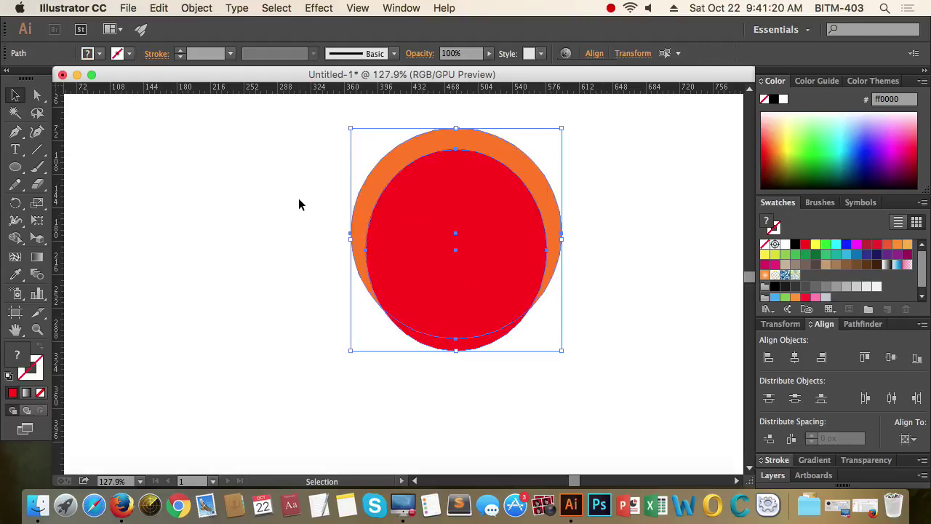
pyautogui.click(863, 325)
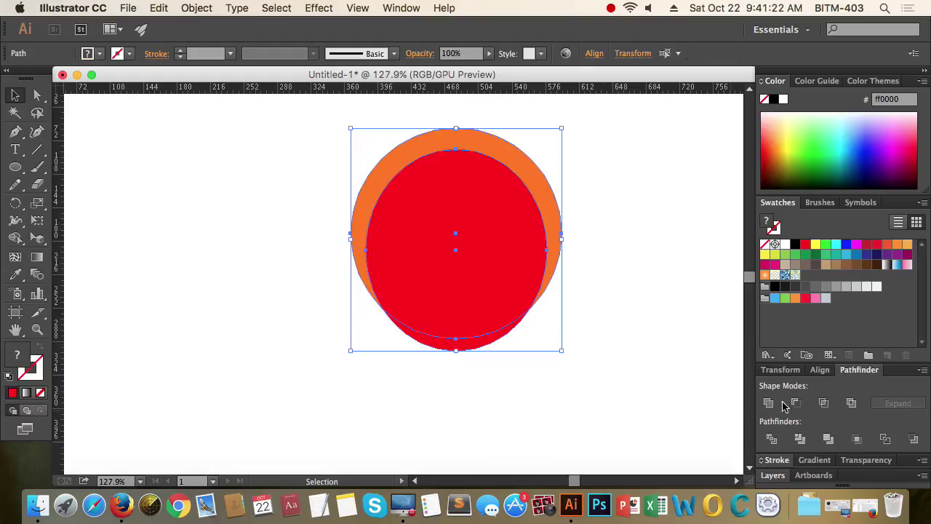
pyautogui.click(797, 405)
pyautogui.click(642, 377)
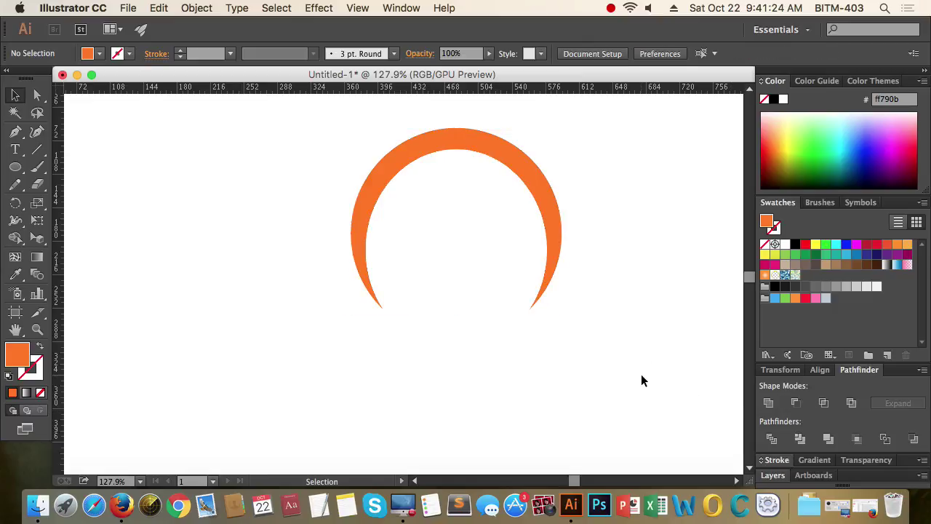
# Step: Draw a smaller orange circle inside the crescent, clear of its inner edge
pyautogui.moveTo(606, 317); pyautogui.dragTo(470, 338)
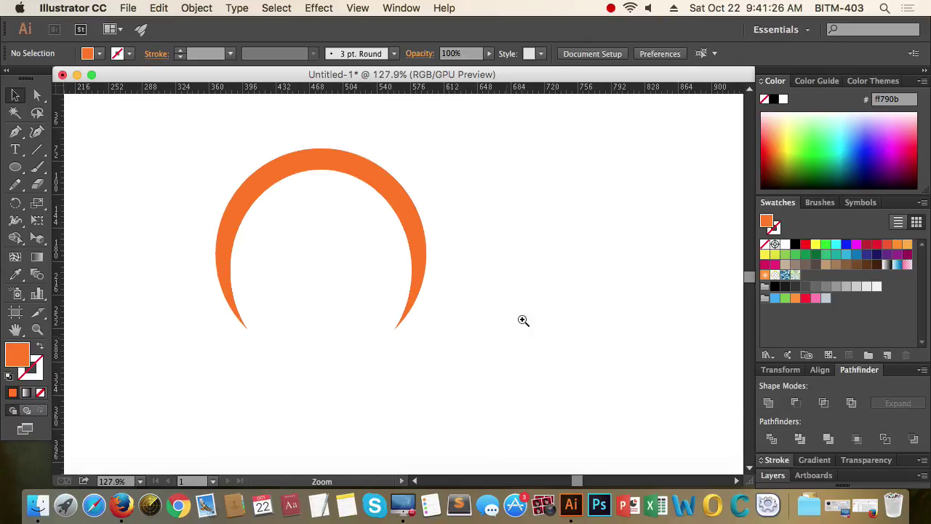
pyautogui.moveTo(551, 295); pyautogui.dragTo(345, 335)
pyautogui.moveTo(613, 352); pyautogui.dragTo(564, 316)
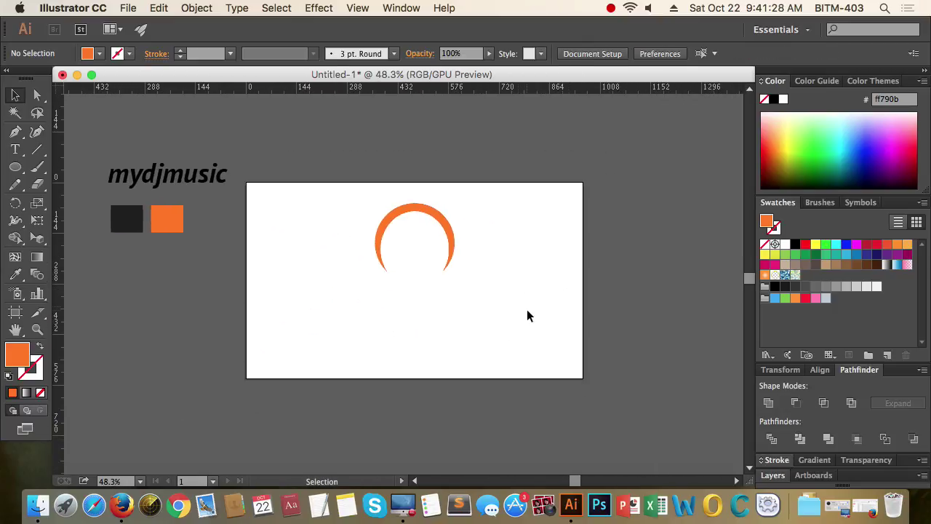
pyautogui.moveTo(402, 244); pyautogui.dragTo(596, 249)
pyautogui.moveTo(398, 186); pyautogui.dragTo(484, 217)
pyautogui.moveTo(465, 199); pyautogui.dragTo(455, 278)
pyautogui.moveTo(396, 273); pyautogui.dragTo(492, 313)
pyautogui.press('l')
pyautogui.press('v')
pyautogui.click(468, 328)
pyautogui.moveTo(457, 285); pyautogui.dragTo(473, 304)
pyautogui.click(598, 294)
# Step: Align the inner circle and the crescent to each other's horizontal centre, undoing the extra vertical centring
pyautogui.moveTo(630, 308); pyautogui.dragTo(203, 213)
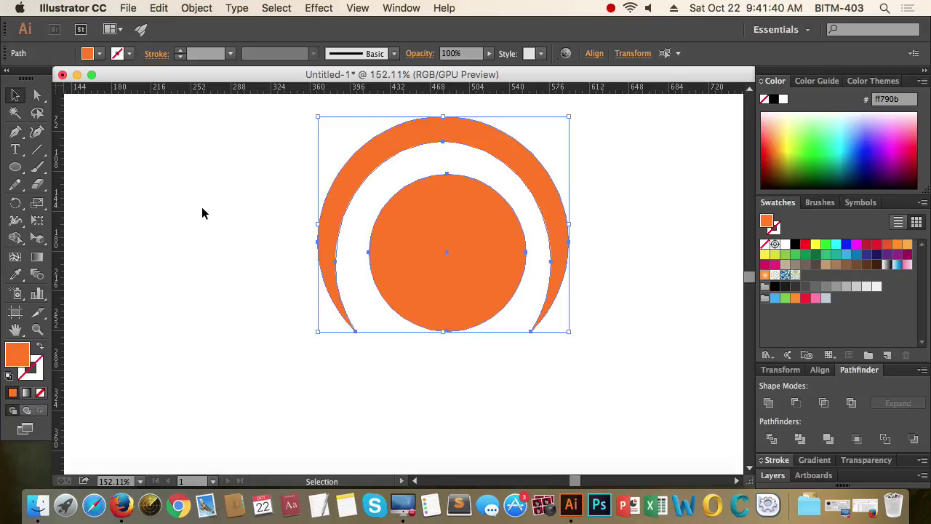
pyautogui.click(822, 370)
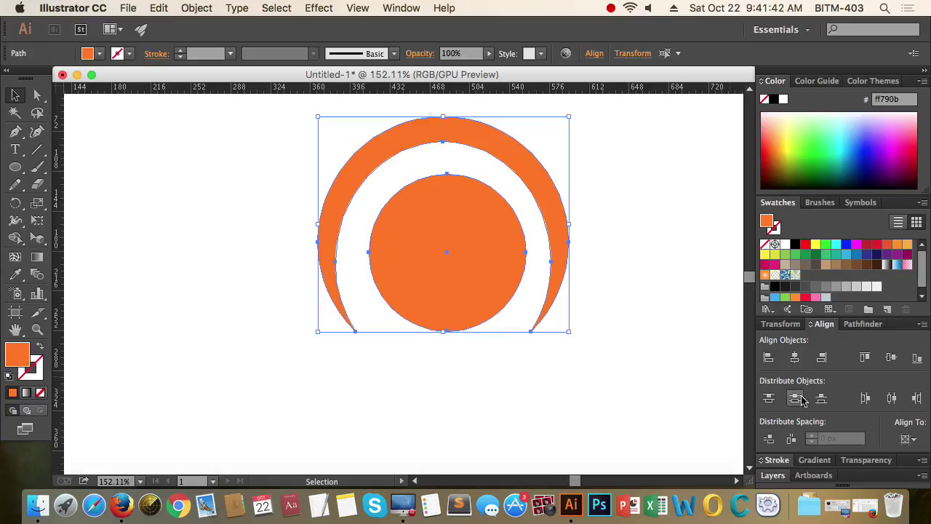
pyautogui.click(795, 358)
pyautogui.click(888, 358)
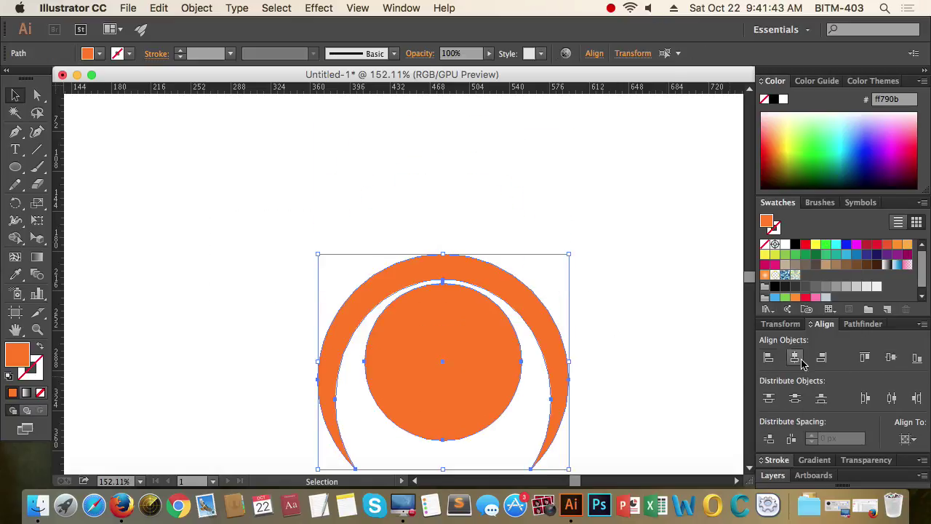
pyautogui.press('super+z')
pyautogui.click(648, 318)
# Step: Enlarge the inner circle about its centre, making it taller and slightly wider within the crescent
pyautogui.moveTo(555, 368); pyautogui.dragTo(470, 368)
pyautogui.moveTo(621, 393); pyautogui.dragTo(557, 353)
pyautogui.moveTo(450, 234); pyautogui.dragTo(549, 267)
pyautogui.click(457, 283)
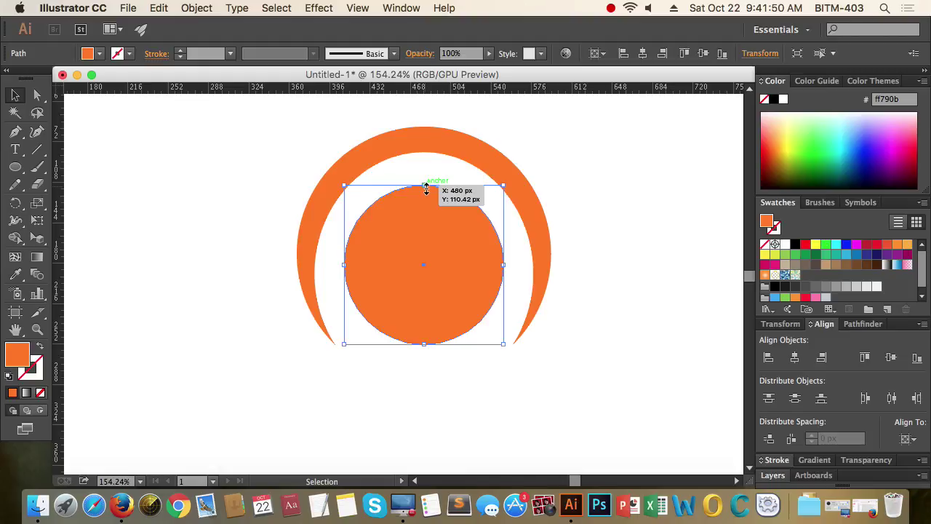
pyautogui.moveTo(427, 188); pyautogui.dragTo(425, 173)
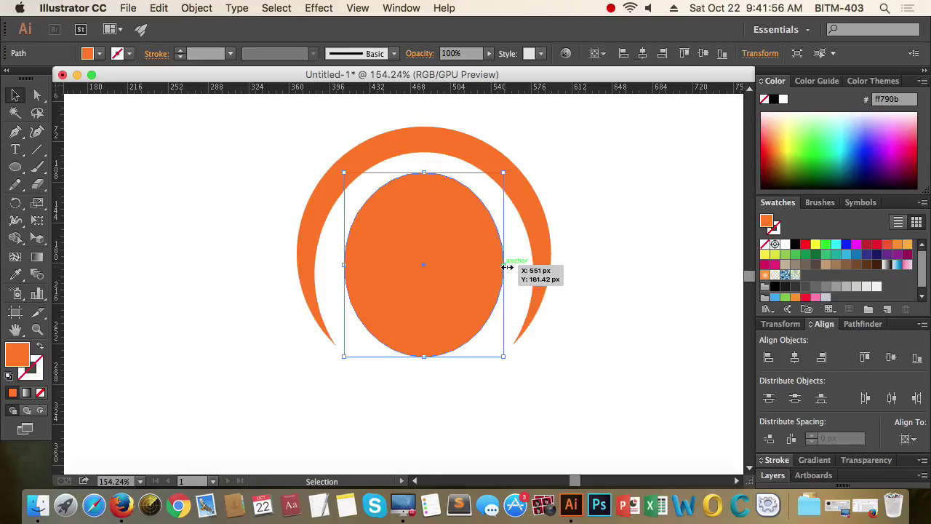
pyautogui.moveTo(505, 265); pyautogui.dragTo(513, 265)
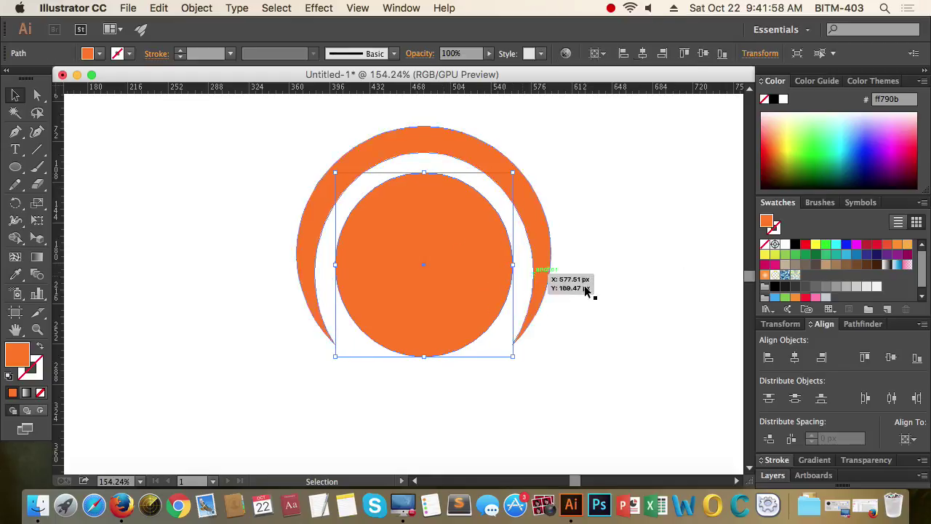
pyautogui.click(606, 291)
# Step: Move the inner circle slightly downward to widen the gap beneath the crescent's top
pyautogui.moveTo(567, 367); pyautogui.dragTo(416, 383)
pyautogui.moveTo(601, 401); pyautogui.dragTo(536, 314)
pyautogui.moveTo(449, 191); pyautogui.dragTo(611, 305)
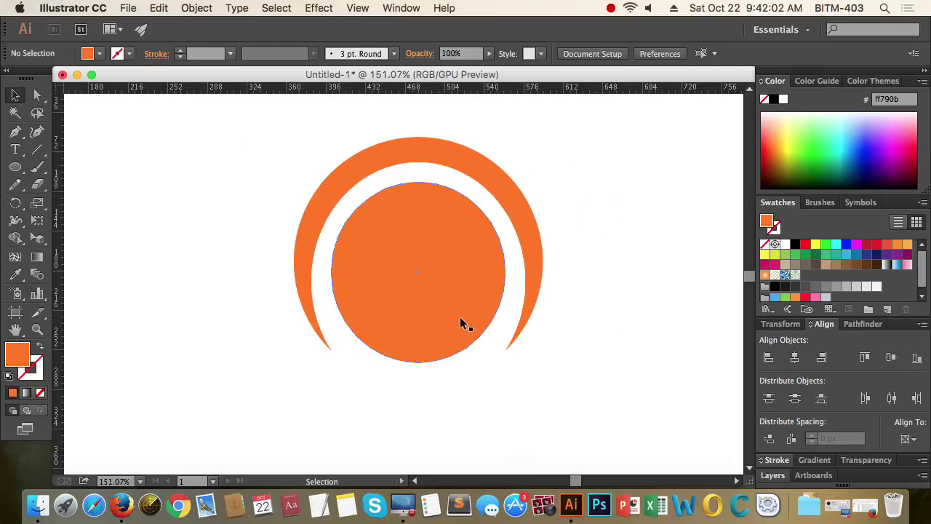
pyautogui.moveTo(463, 324); pyautogui.dragTo(460, 324)
pyautogui.click(590, 357)
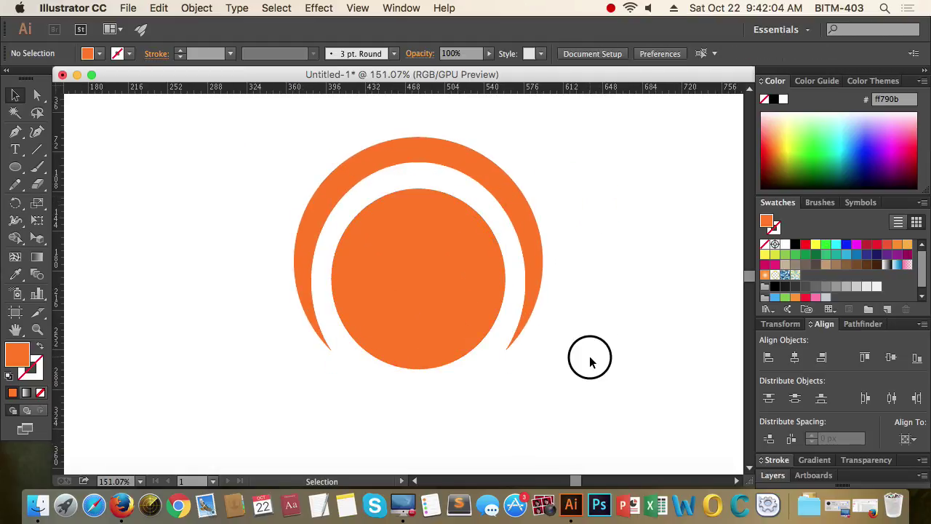
# Step: Scale the crescent down slightly and proportionally about its centre to tighten it around the inner circle
pyautogui.moveTo(591, 345); pyautogui.dragTo(429, 347)
pyautogui.moveTo(649, 366); pyautogui.dragTo(540, 327)
pyautogui.moveTo(475, 291); pyautogui.dragTo(663, 322)
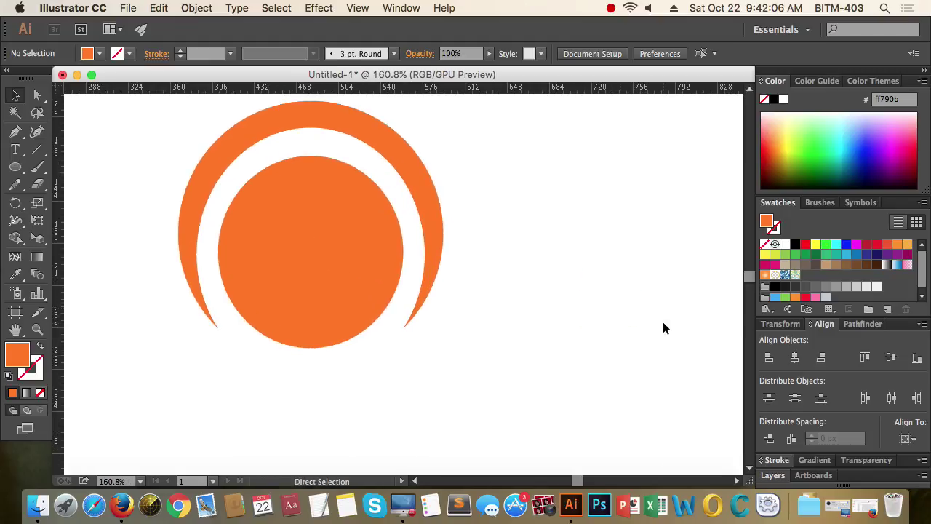
pyautogui.moveTo(605, 284); pyautogui.dragTo(716, 282)
pyautogui.moveTo(626, 307); pyautogui.dragTo(521, 262)
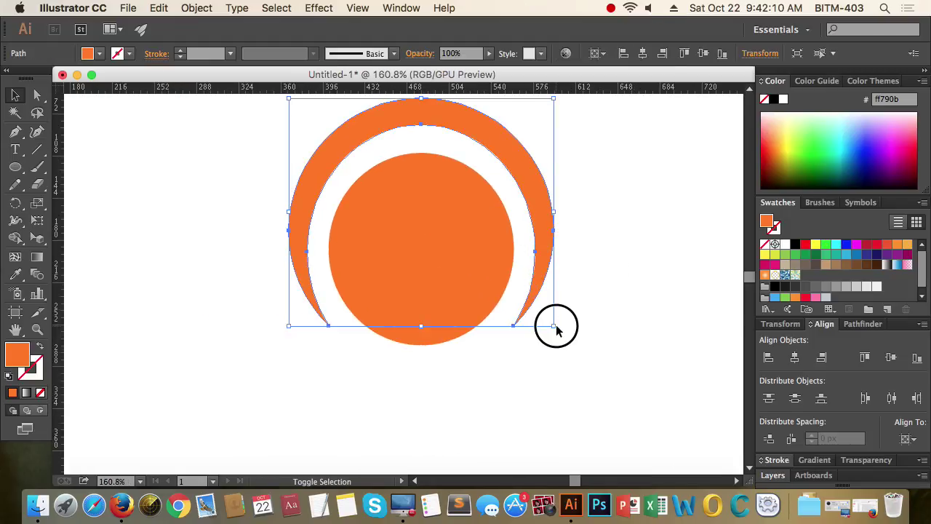
pyautogui.moveTo(555, 327); pyautogui.dragTo(552, 327)
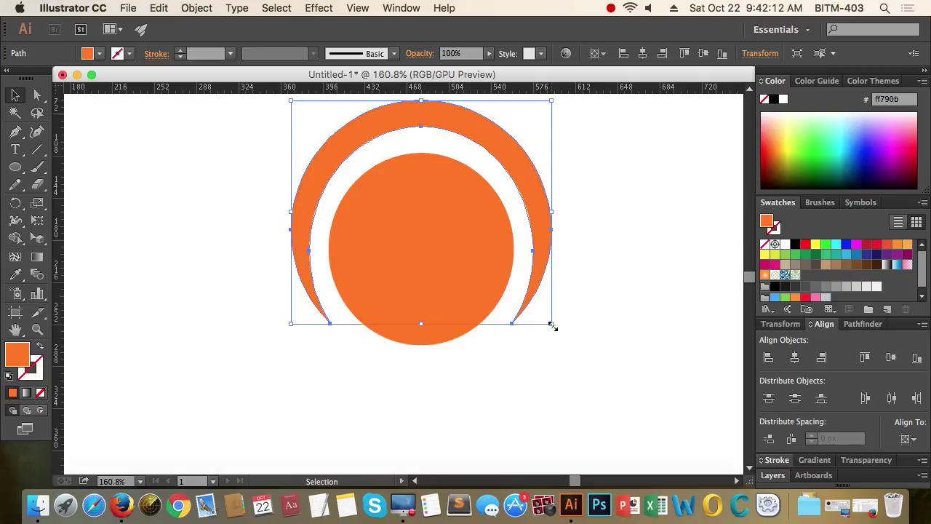
pyautogui.click(583, 333)
pyautogui.moveTo(628, 322); pyautogui.dragTo(500, 343)
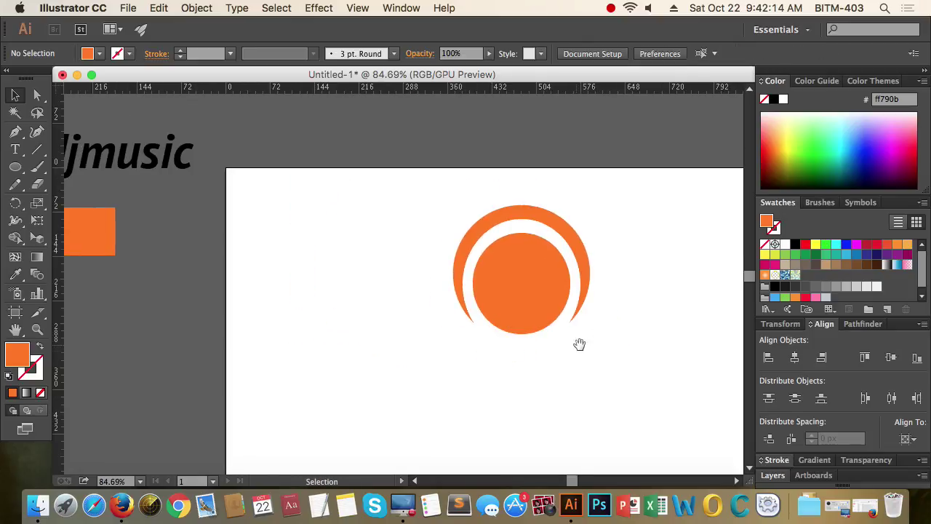
pyautogui.moveTo(579, 345); pyautogui.dragTo(454, 348)
pyautogui.moveTo(470, 311); pyautogui.dragTo(546, 311)
pyautogui.moveTo(471, 311); pyautogui.dragTo(544, 309)
pyautogui.click(452, 268)
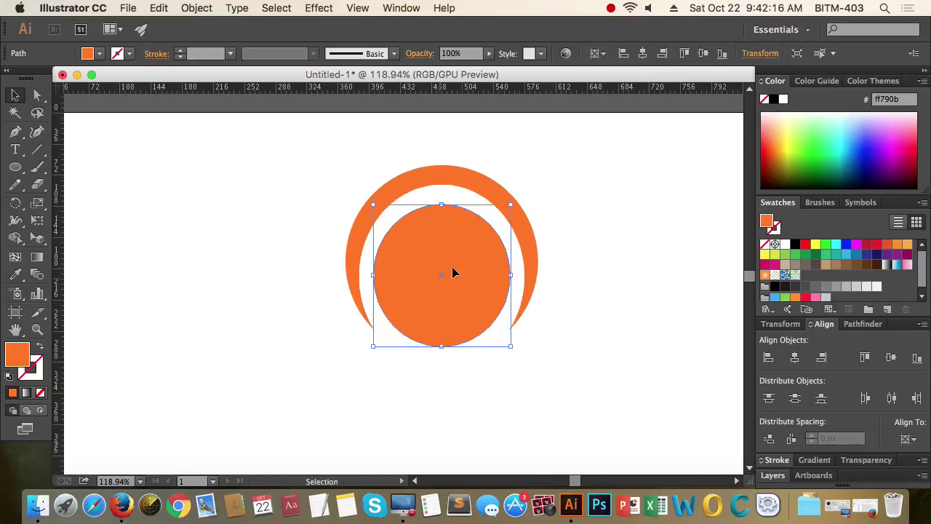
pyautogui.moveTo(443, 209); pyautogui.dragTo(442, 203)
pyautogui.click(576, 216)
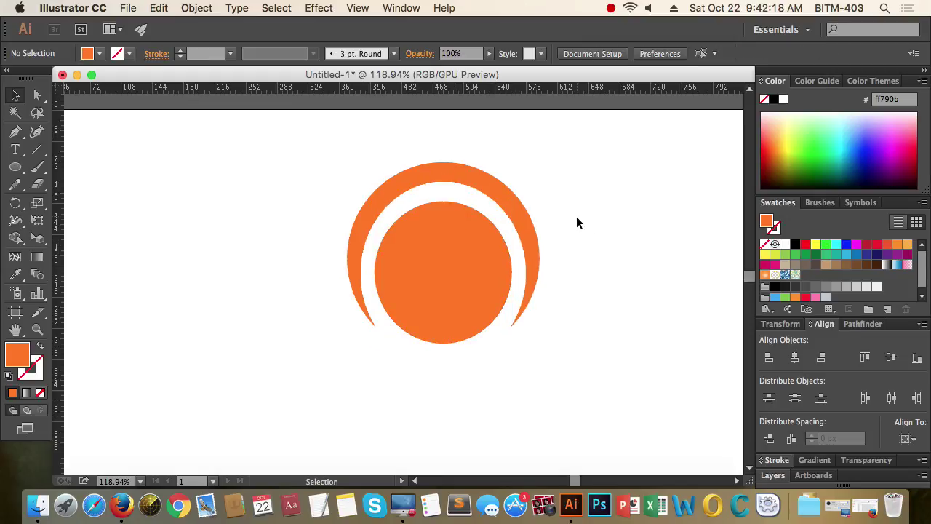
# Step: Create a much smaller concentric copy of the inner circle by scaling a duplicate about its centre
pyautogui.moveTo(568, 314); pyautogui.dragTo(473, 325)
pyautogui.moveTo(562, 339); pyautogui.dragTo(475, 335)
pyautogui.moveTo(409, 299); pyautogui.dragTo(528, 299)
pyautogui.click(406, 303)
pyautogui.press('a')
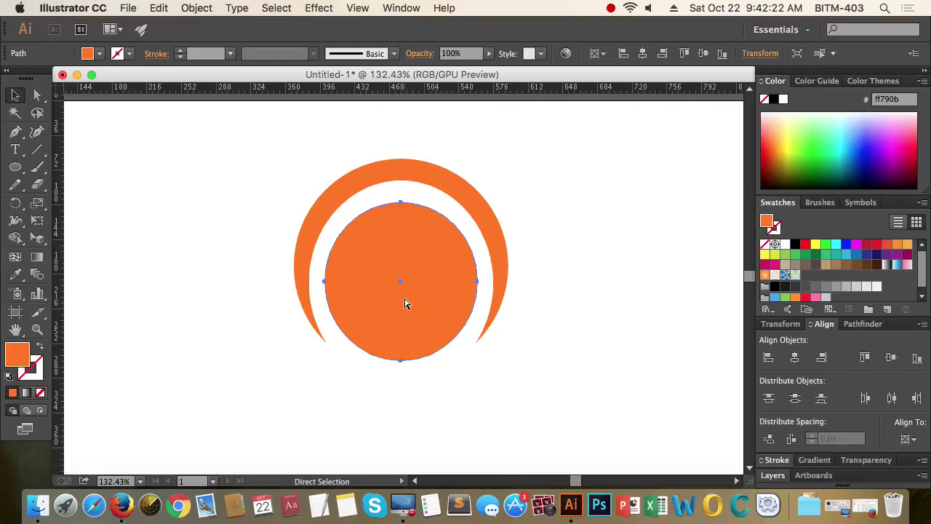
pyautogui.press('v')
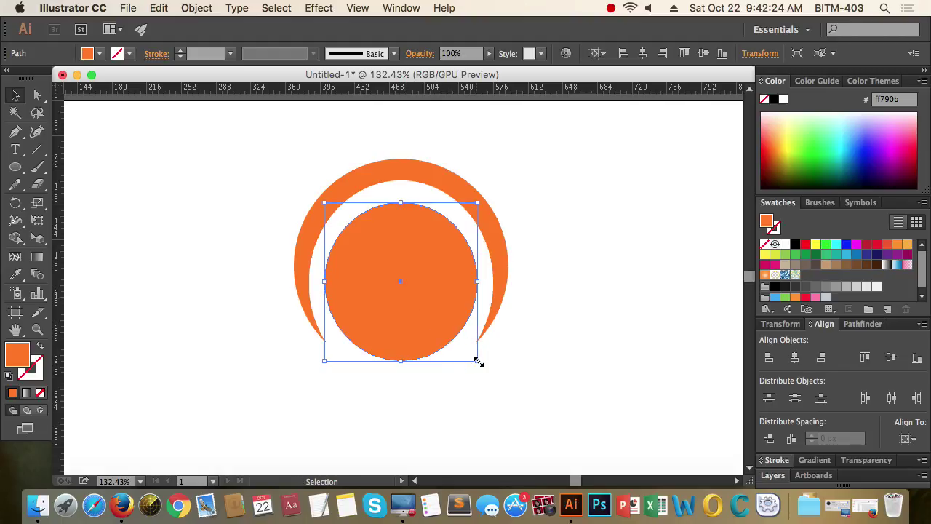
pyautogui.moveTo(478, 362); pyautogui.dragTo(418, 313)
# Step: Cut the small centre circle out of the inner circle with Minus Front to form a disc with a hole
pyautogui.moveTo(427, 382); pyautogui.dragTo(376, 271)
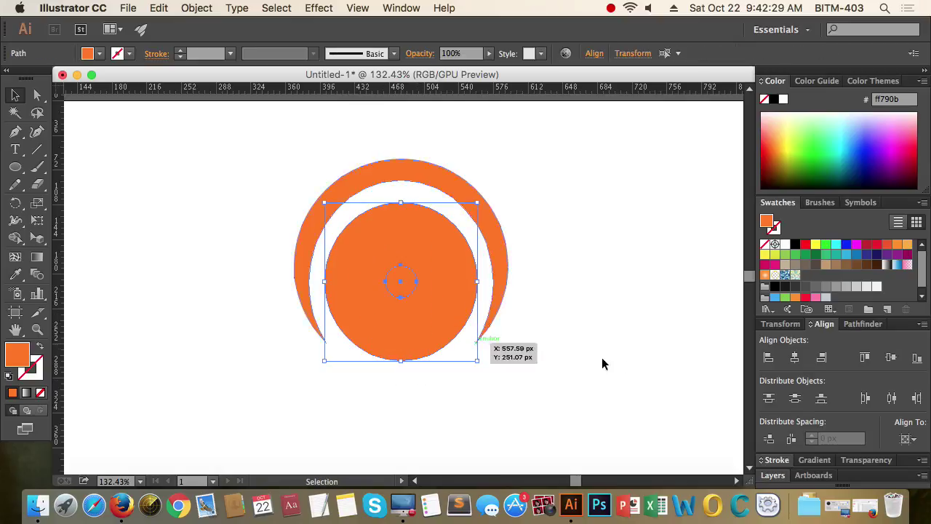
pyautogui.click(864, 325)
pyautogui.click(795, 402)
pyautogui.click(619, 400)
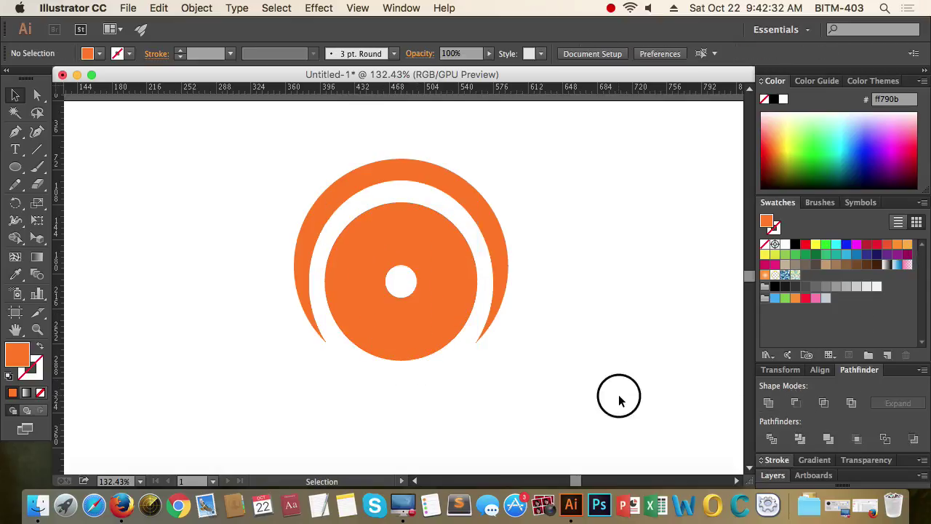
# Step: Stretch the holed disc's top edge slightly upward to narrow the gap under the crescent
pyautogui.moveTo(521, 349); pyautogui.dragTo(503, 377)
pyautogui.moveTo(655, 386); pyautogui.dragTo(584, 316)
pyautogui.click(474, 233)
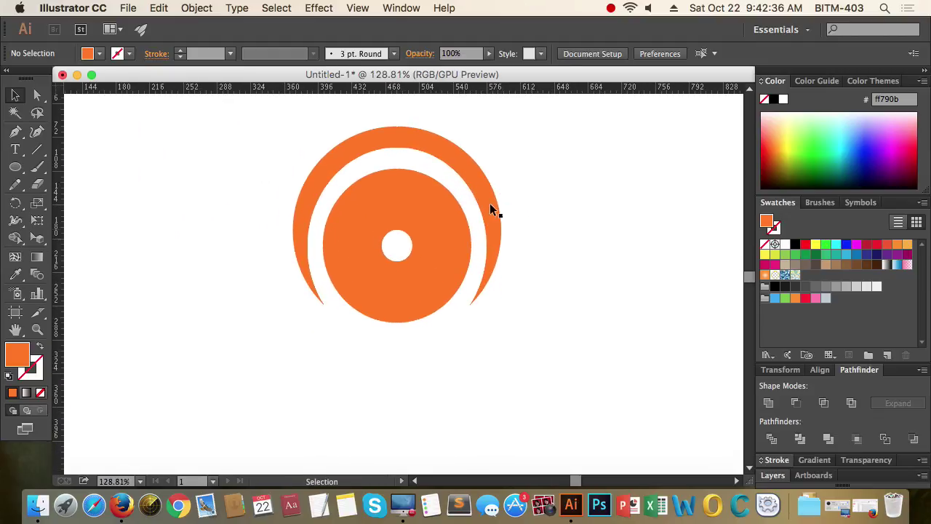
pyautogui.click(508, 202)
pyautogui.moveTo(582, 230); pyautogui.dragTo(469, 313)
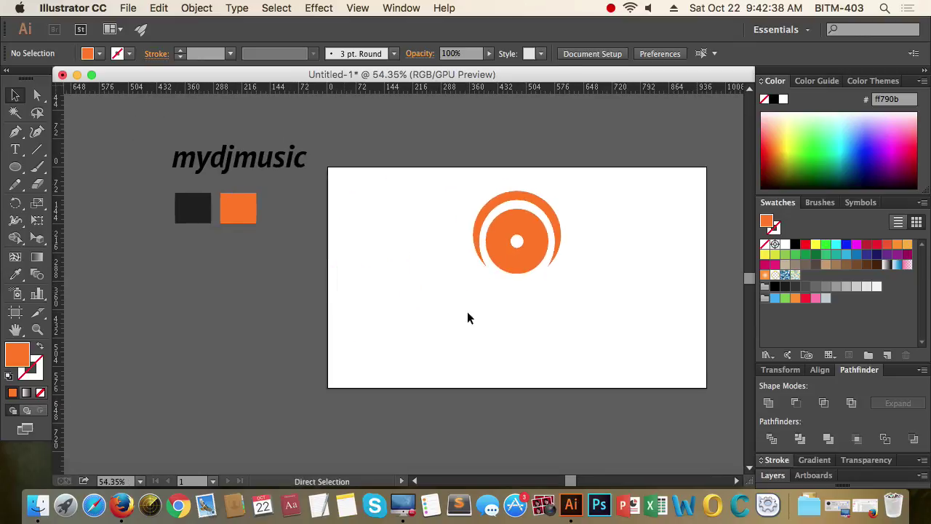
pyautogui.moveTo(591, 287); pyautogui.dragTo(497, 358)
pyautogui.moveTo(419, 311); pyautogui.dragTo(612, 321)
pyautogui.moveTo(562, 364); pyautogui.dragTo(555, 329)
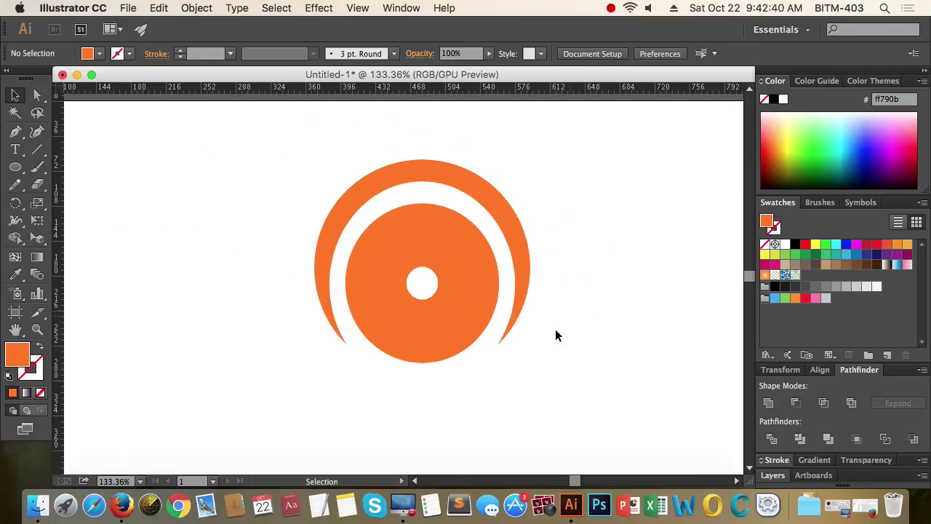
pyautogui.moveTo(462, 349); pyautogui.dragTo(491, 351)
pyautogui.moveTo(468, 386); pyautogui.dragTo(371, 349)
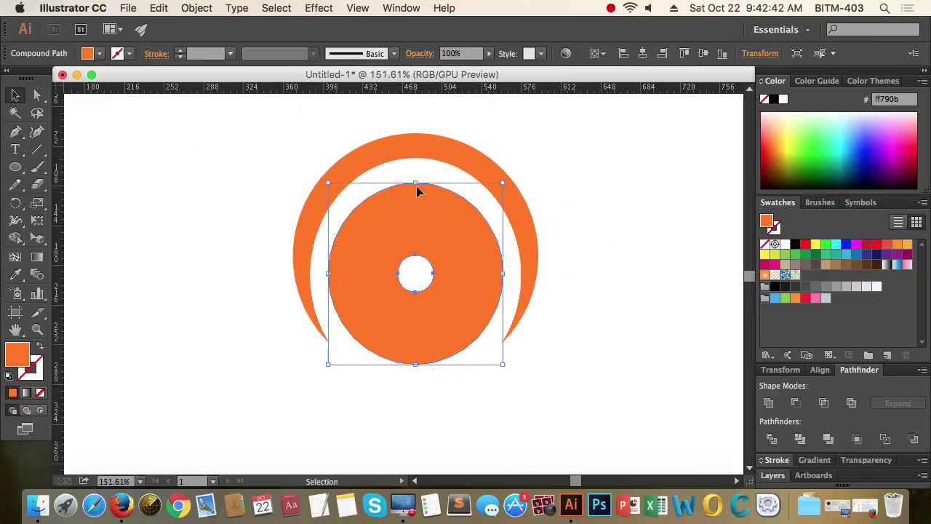
pyautogui.moveTo(417, 187); pyautogui.dragTo(416, 179)
pyautogui.click(572, 317)
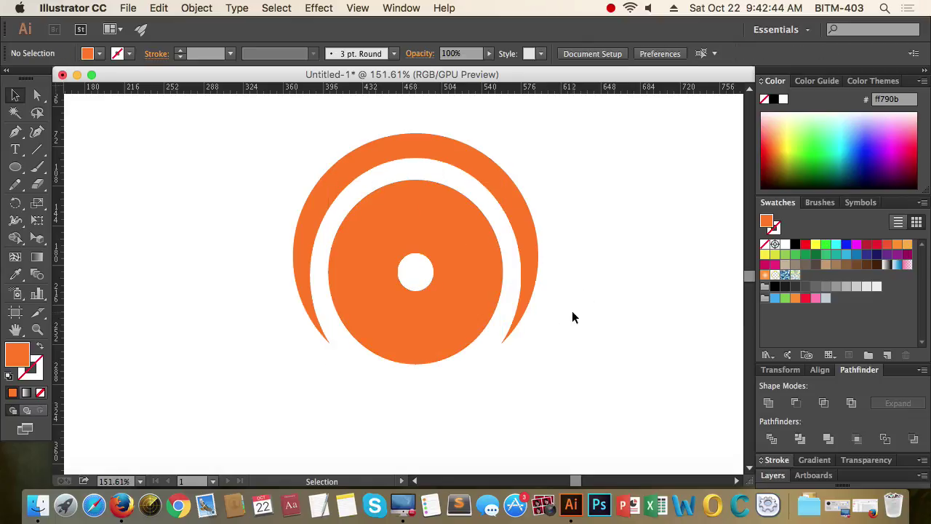
# Step: Draw a small orange circle to the right of the emblem and a horizontal line segment across its middle
pyautogui.moveTo(461, 406); pyautogui.dragTo(380, 391)
pyautogui.moveTo(553, 385); pyautogui.dragTo(526, 357)
pyautogui.moveTo(588, 274); pyautogui.dragTo(573, 292)
pyautogui.press('l')
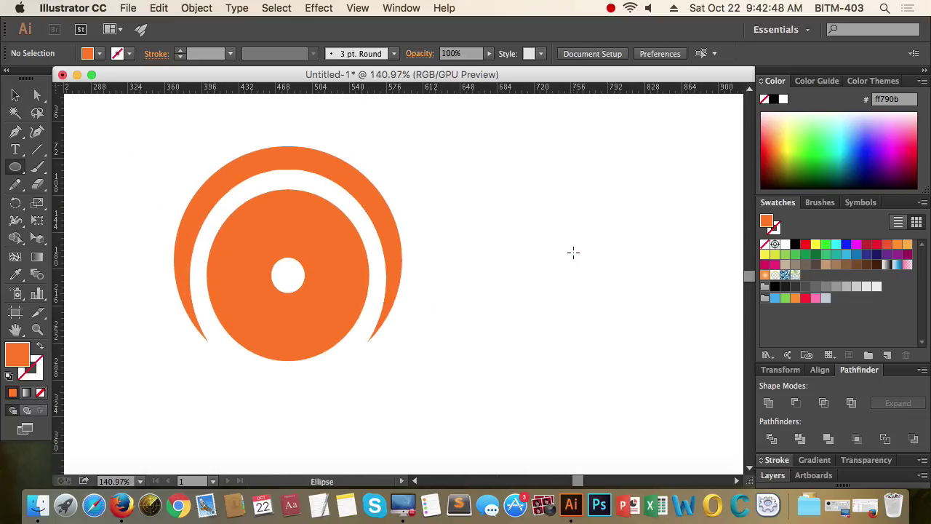
pyautogui.moveTo(573, 252); pyautogui.dragTo(610, 297)
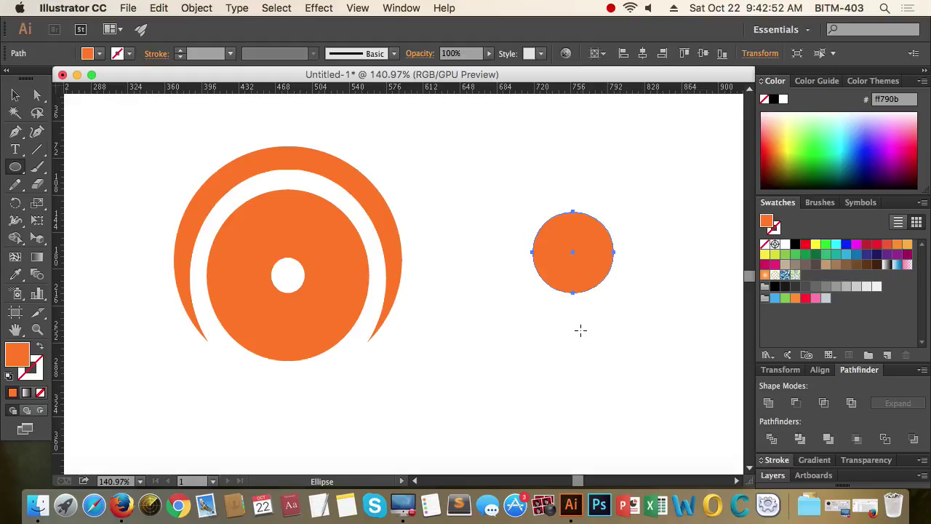
pyautogui.press('\\')
pyautogui.moveTo(524, 252); pyautogui.dragTo(665, 252)
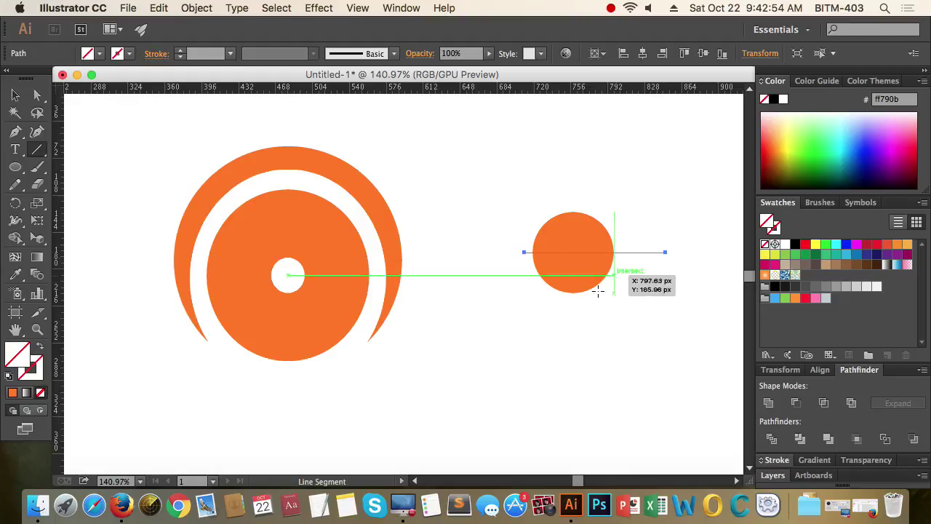
# Step: Split the small circle along the horizontal line with Pathfinder Divide, ungroup the pieces and delete the lower half
pyautogui.press('v')
pyautogui.moveTo(655, 322); pyautogui.dragTo(493, 211)
pyautogui.click(772, 438)
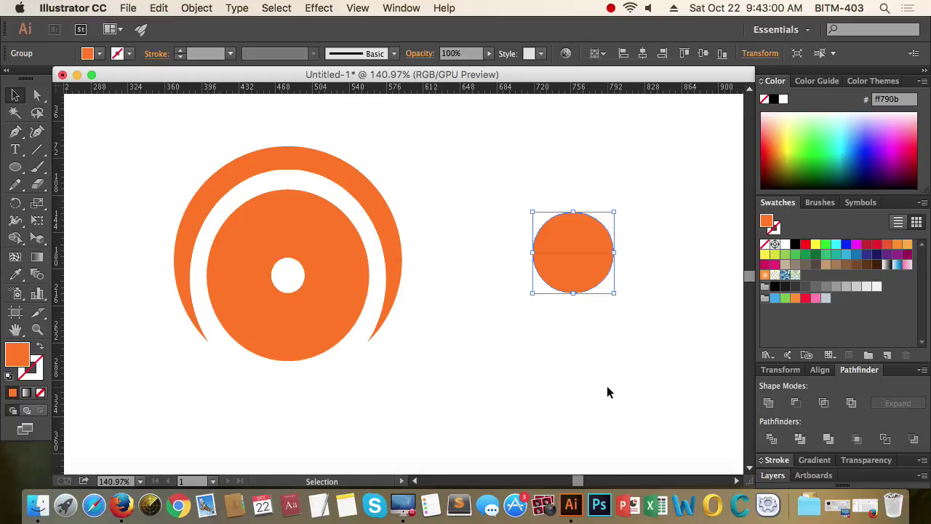
pyautogui.press('super+shift+g')
pyautogui.click(608, 355)
pyautogui.click(586, 290)
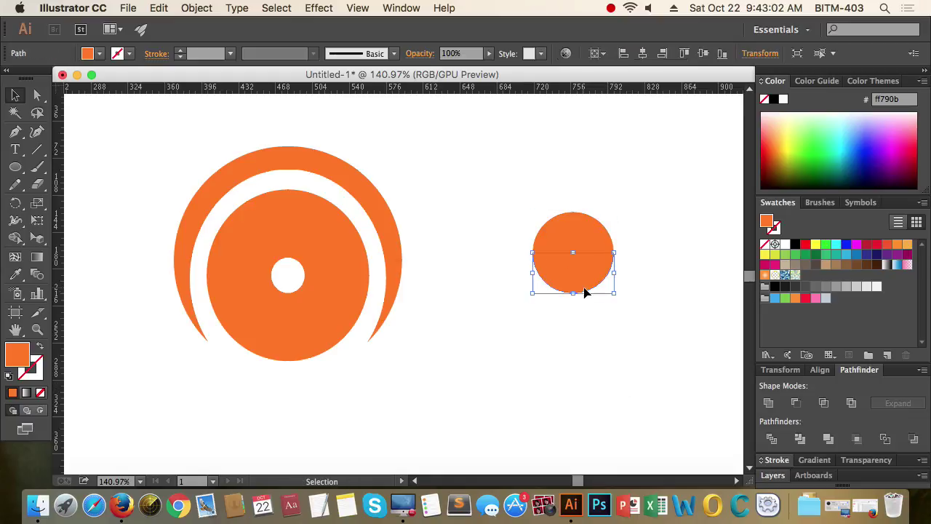
pyautogui.press('Delete')
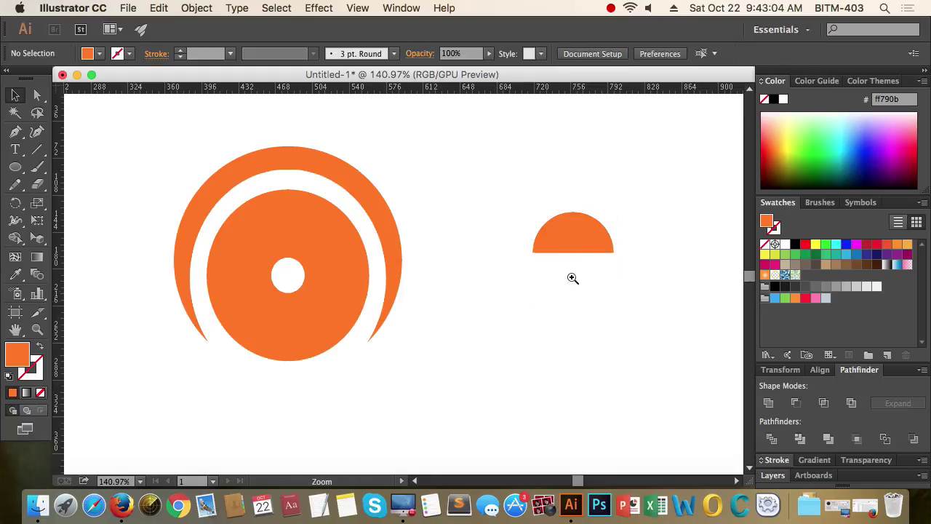
pyautogui.moveTo(573, 278); pyautogui.dragTo(651, 293)
pyautogui.moveTo(620, 252); pyautogui.dragTo(621, 324)
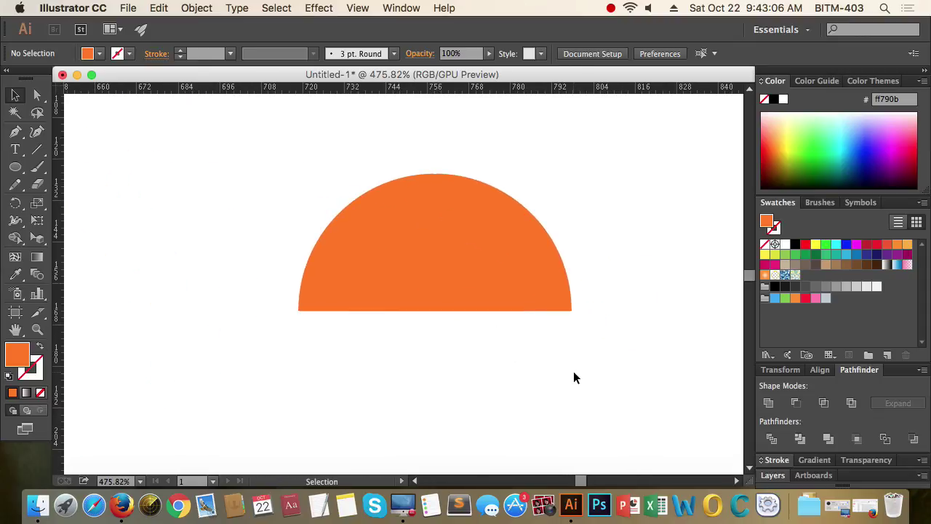
pyautogui.press('a')
pyautogui.moveTo(638, 366); pyautogui.dragTo(218, 267)
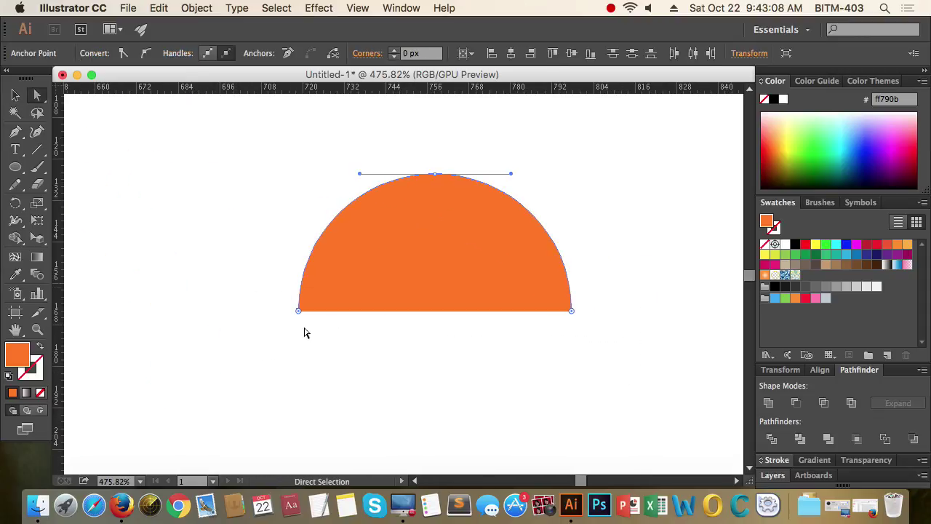
pyautogui.click(408, 363)
pyautogui.click(299, 312)
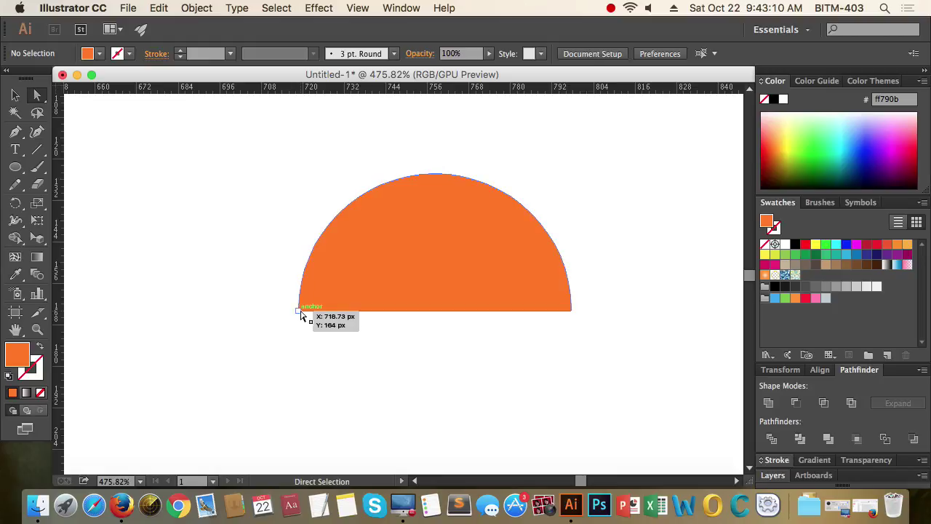
pyautogui.click(571, 313)
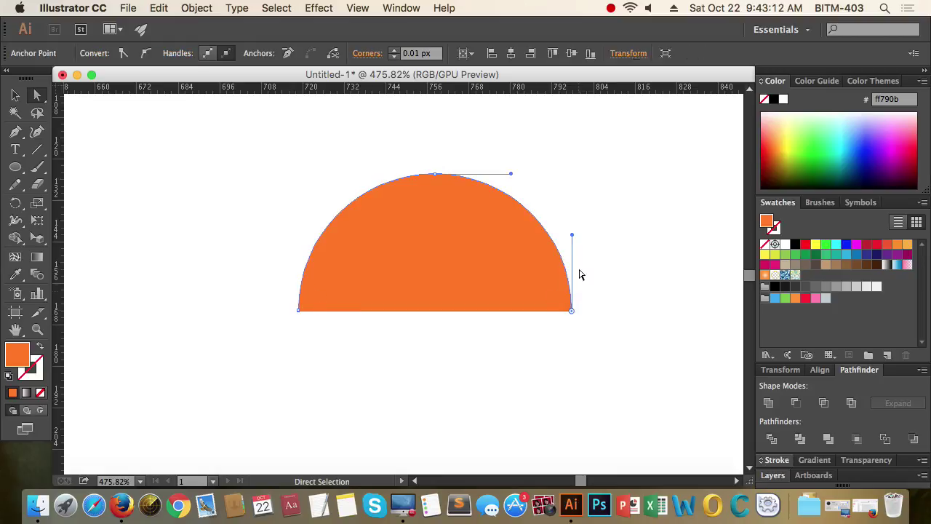
pyautogui.click(459, 341)
pyautogui.click(300, 315)
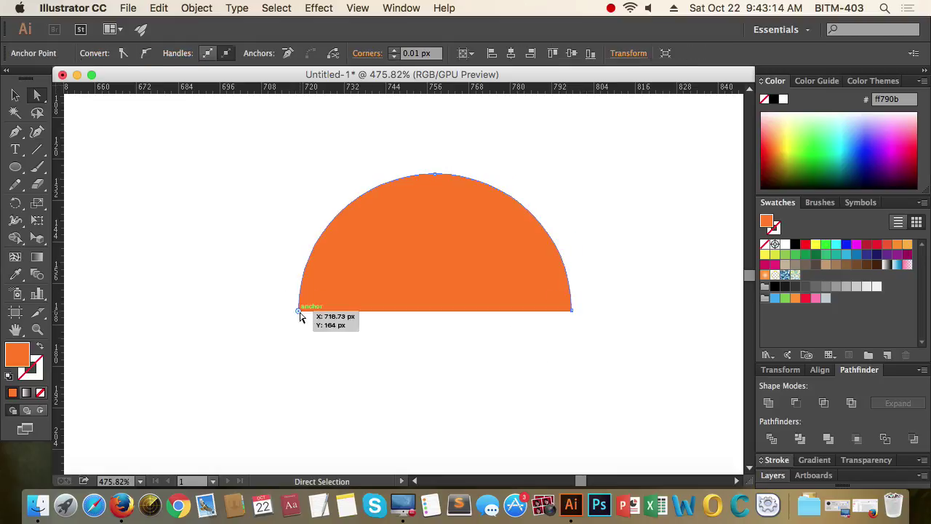
pyautogui.click(314, 331)
# Step: Bend the half circle's flat edge upward into an arch by pulling a handle from its lower-left anchor with the Anchor Point tool
pyautogui.hotkey('shift', 'c')
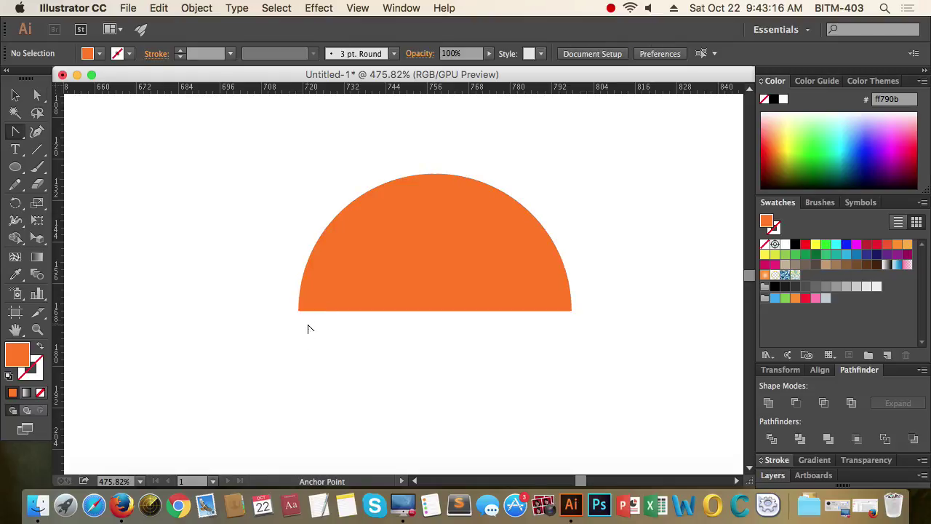
pyautogui.click(299, 312)
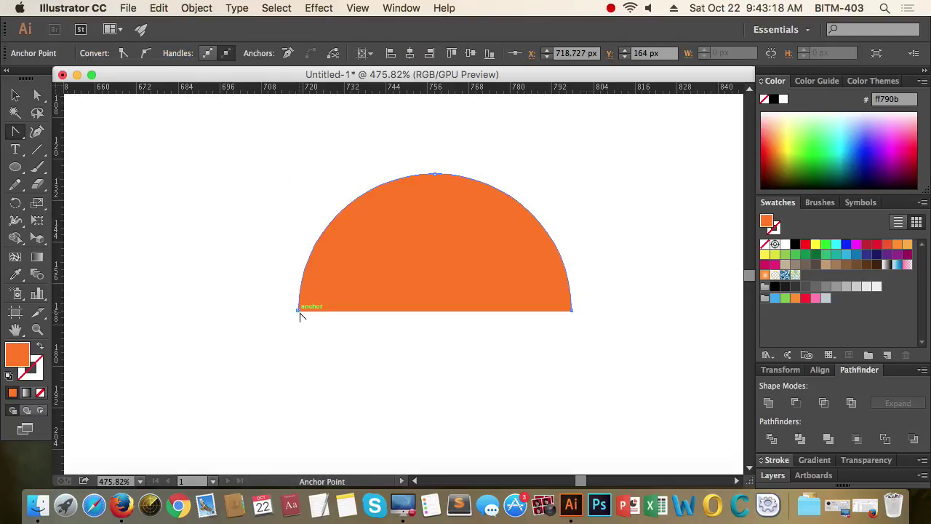
pyautogui.moveTo(300, 313); pyautogui.dragTo(440, 231)
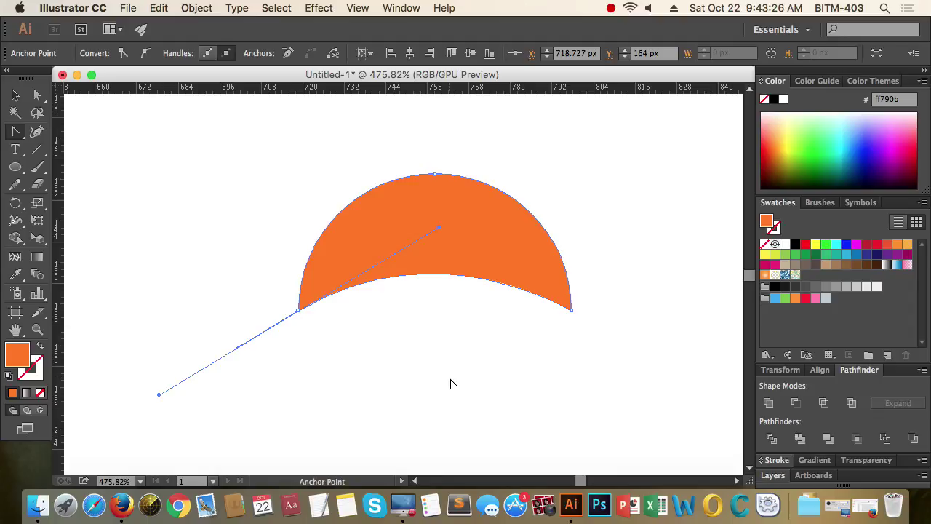
# Step: Delete the stray spike extending from the lower-left corner of the arched half circle
pyautogui.press('v')
pyautogui.click(468, 369)
pyautogui.click(256, 342)
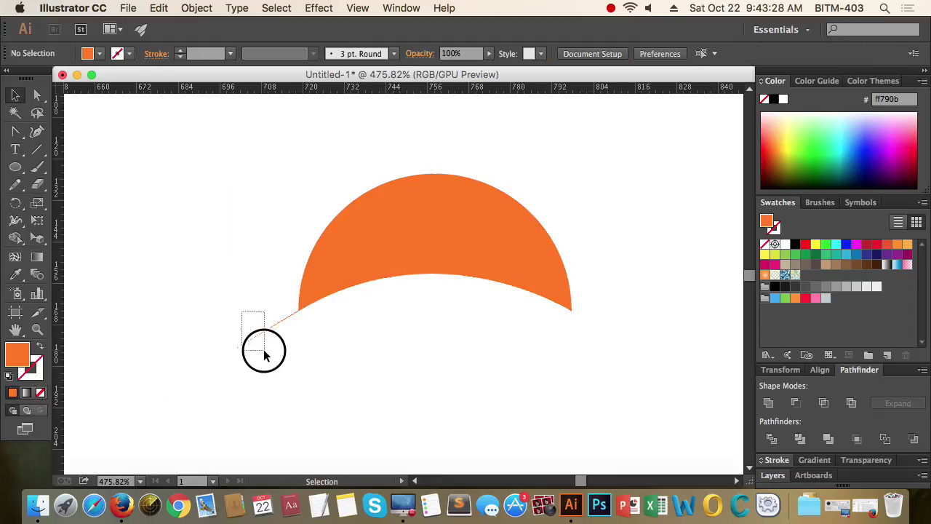
pyautogui.click(308, 381)
pyautogui.press('a')
pyautogui.moveTo(228, 281); pyautogui.dragTo(301, 415)
pyautogui.click(305, 400)
pyautogui.moveTo(197, 324); pyautogui.dragTo(248, 358)
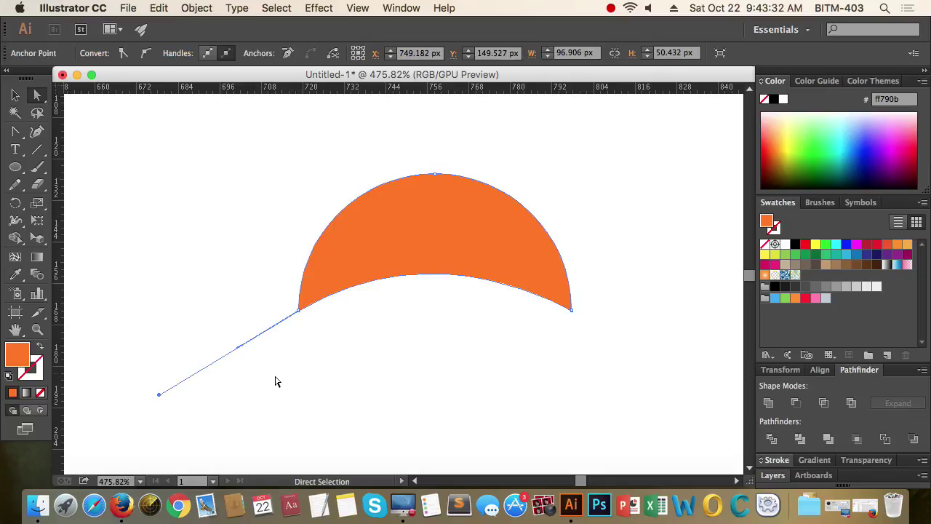
pyautogui.press('Delete')
pyautogui.click(276, 378)
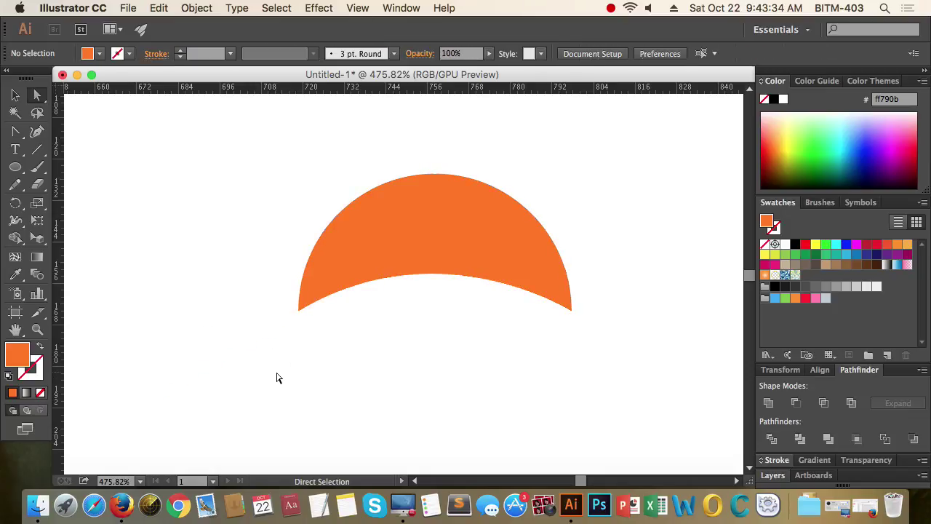
pyautogui.press('v')
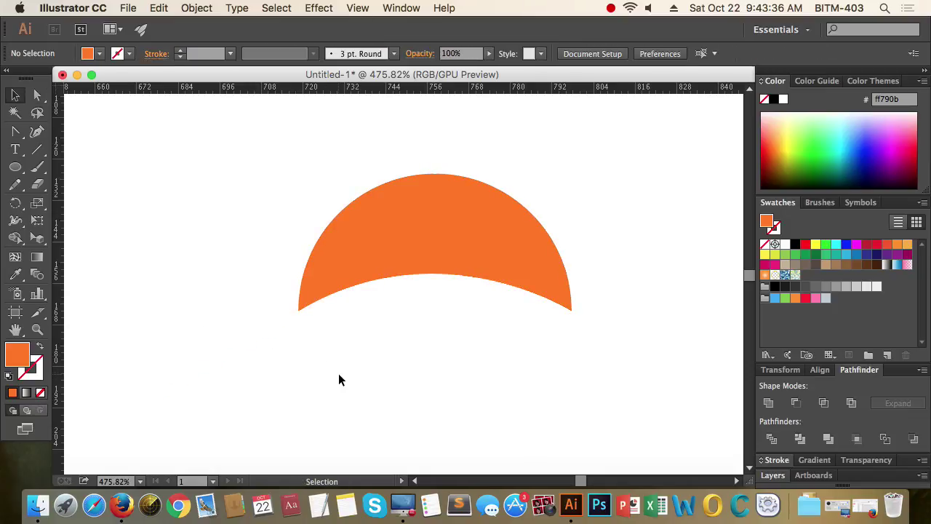
# Step: Place a duplicate of the arched half circle above and to the left of the emblem
pyautogui.moveTo(428, 339); pyautogui.dragTo(347, 356)
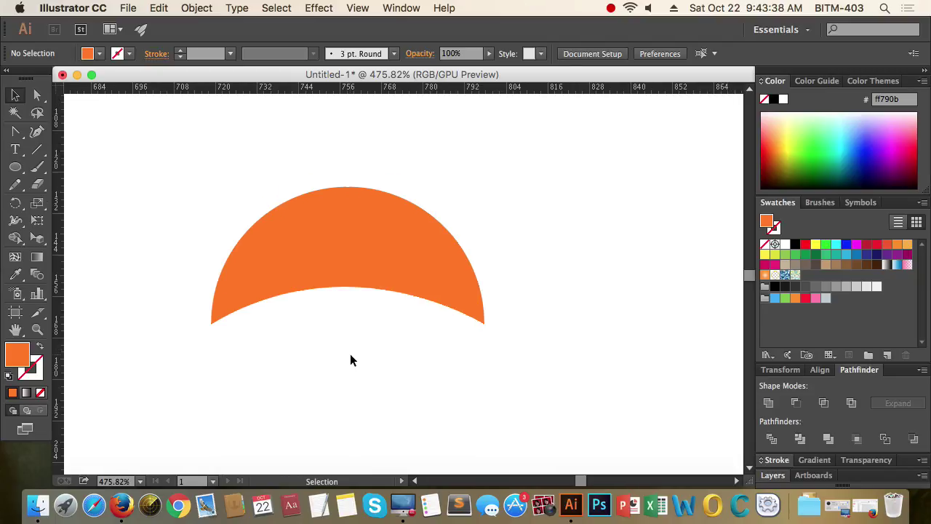
pyautogui.moveTo(435, 336)
pyautogui.keyDown('super'); pyautogui.mouseDown()
pyautogui.moveTo(268, 373)
pyautogui.moveTo(444, 324)
pyautogui.mouseUp(); pyautogui.keyUp('super')
pyautogui.keyDown('super'); pyautogui.moveTo(542, 308); pyautogui.dragTo(466, 344); pyautogui.keyUp('super')
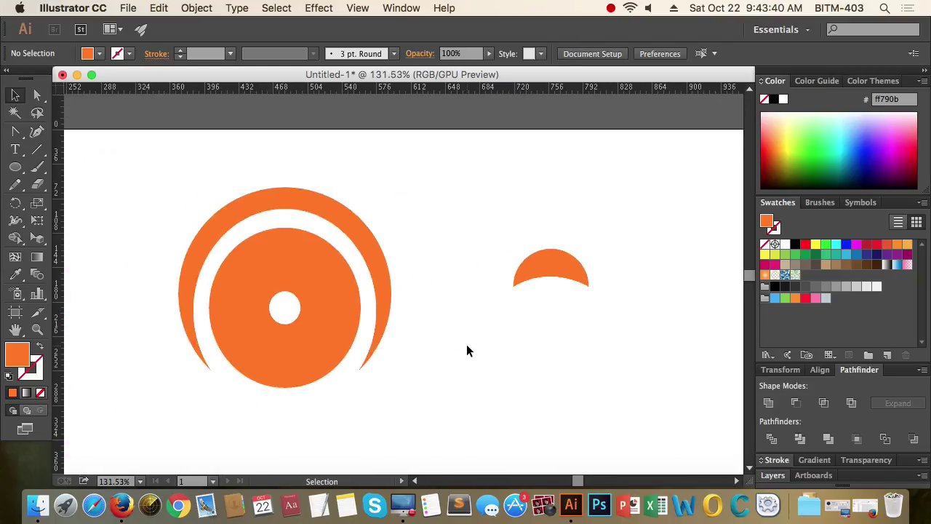
pyautogui.moveTo(559, 264); pyautogui.dragTo(140, 157)
# Step: Rotate the original arched half circle 90° clockwise and set it against the crescent's right outer edge as an ear piece
pyautogui.click(468, 308)
pyautogui.click(459, 260)
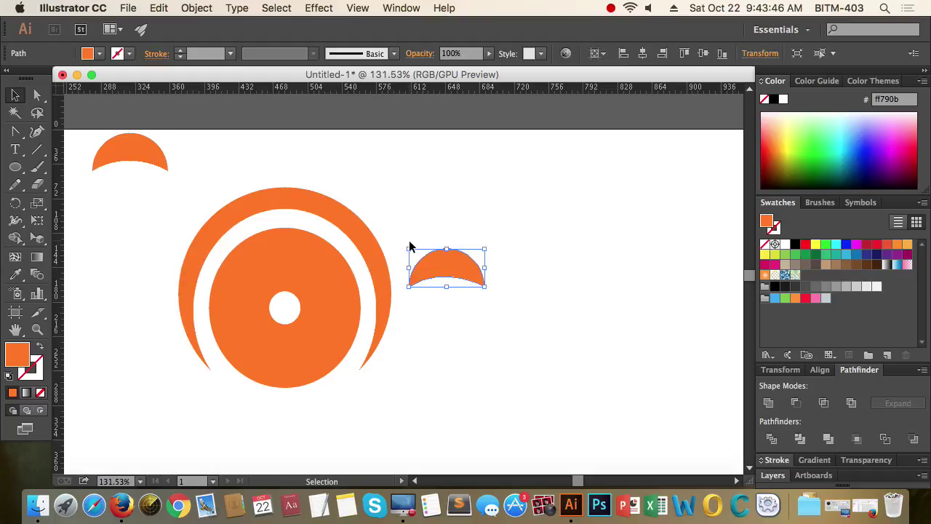
pyautogui.moveTo(405, 243); pyautogui.dragTo(473, 231)
pyautogui.click(546, 269)
pyautogui.moveTo(450, 282); pyautogui.dragTo(402, 286)
pyautogui.click(487, 311)
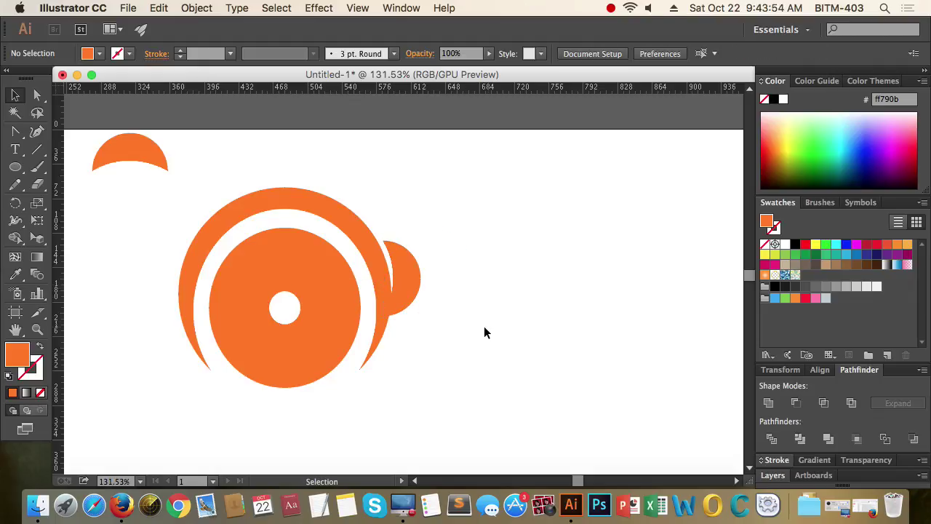
# Step: Shift the right ear piece slightly down and rotate it a few degrees clockwise to follow the crescent's outer edge
pyautogui.moveTo(484, 327); pyautogui.dragTo(313, 339)
pyautogui.moveTo(546, 321); pyautogui.dragTo(455, 298)
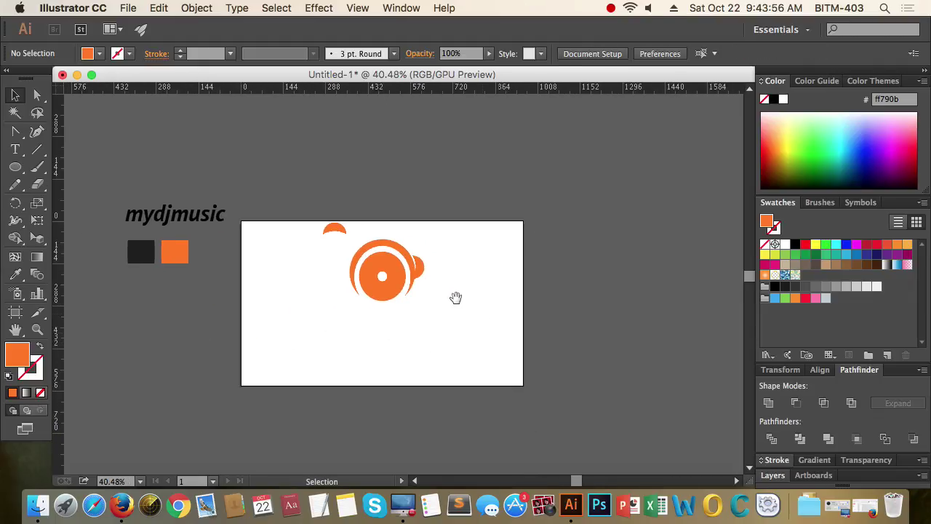
pyautogui.moveTo(407, 278); pyautogui.dragTo(711, 313)
pyautogui.moveTo(553, 314); pyautogui.dragTo(580, 307)
pyautogui.moveTo(558, 303); pyautogui.dragTo(589, 318)
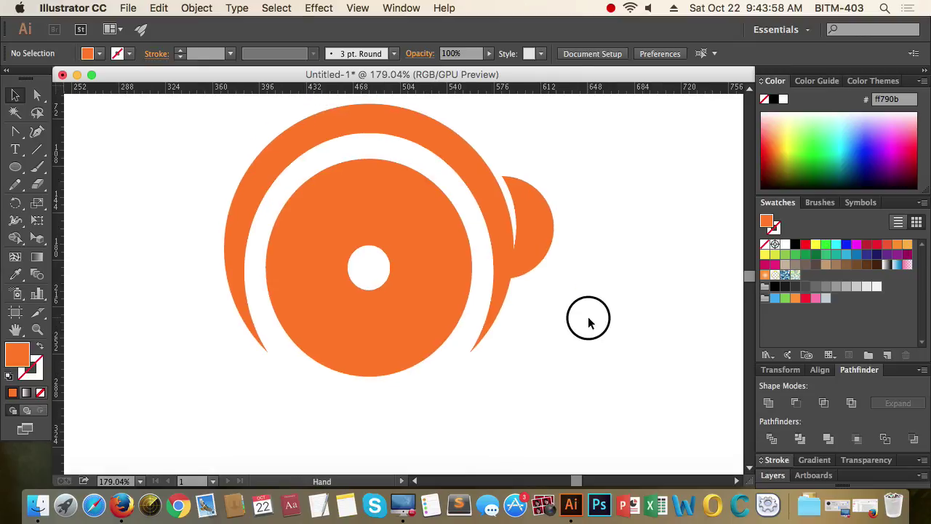
pyautogui.moveTo(538, 259); pyautogui.dragTo(539, 272)
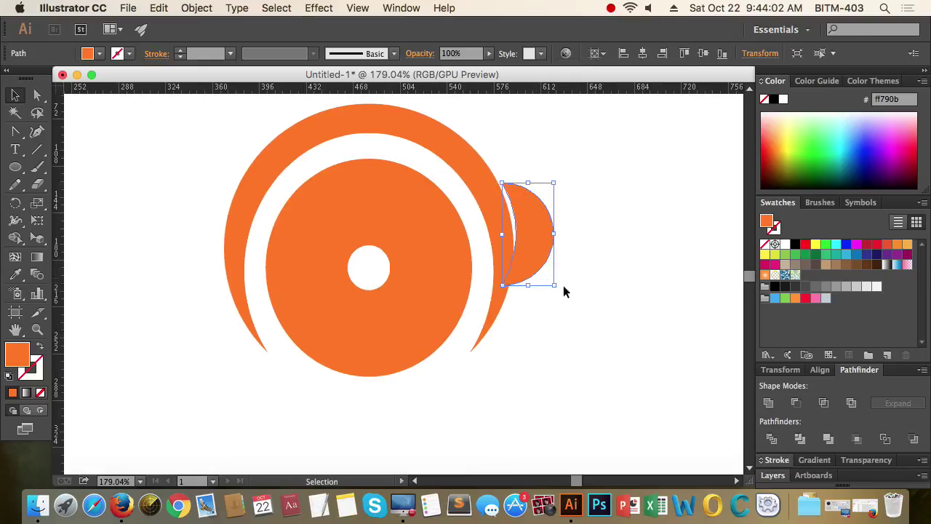
pyautogui.click(598, 296)
pyautogui.click(548, 262)
pyautogui.moveTo(561, 179); pyautogui.dragTo(564, 187)
pyautogui.click(607, 206)
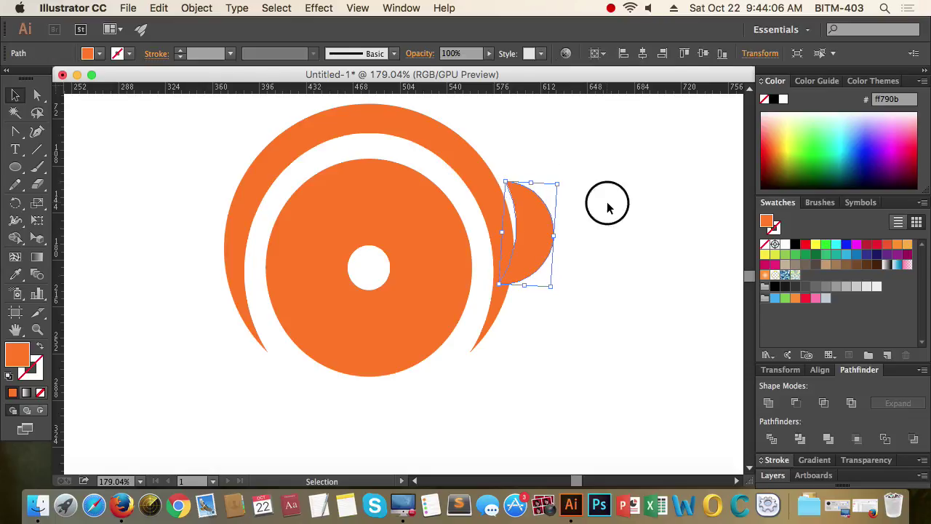
# Step: Paste a copy of the right ear piece in front and reflect it across the vertical axis
pyautogui.click(538, 240)
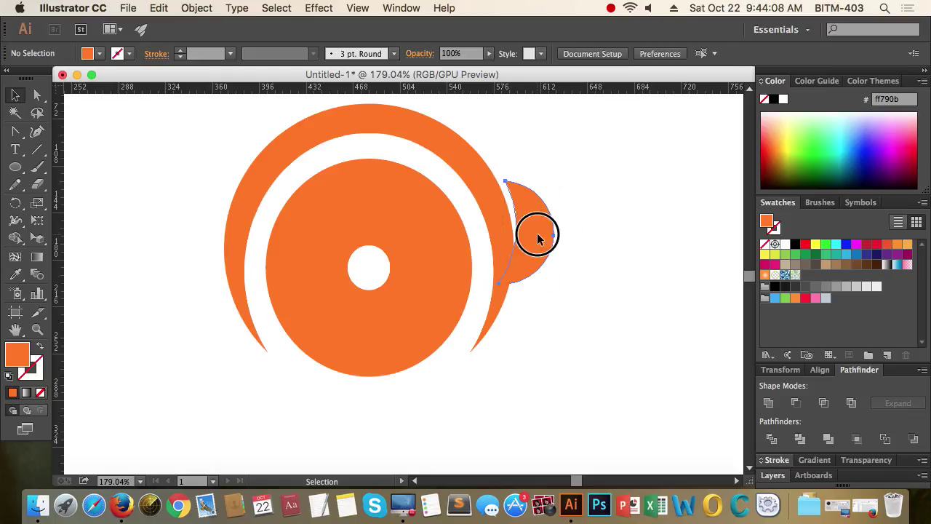
pyautogui.press('a')
pyautogui.press('v')
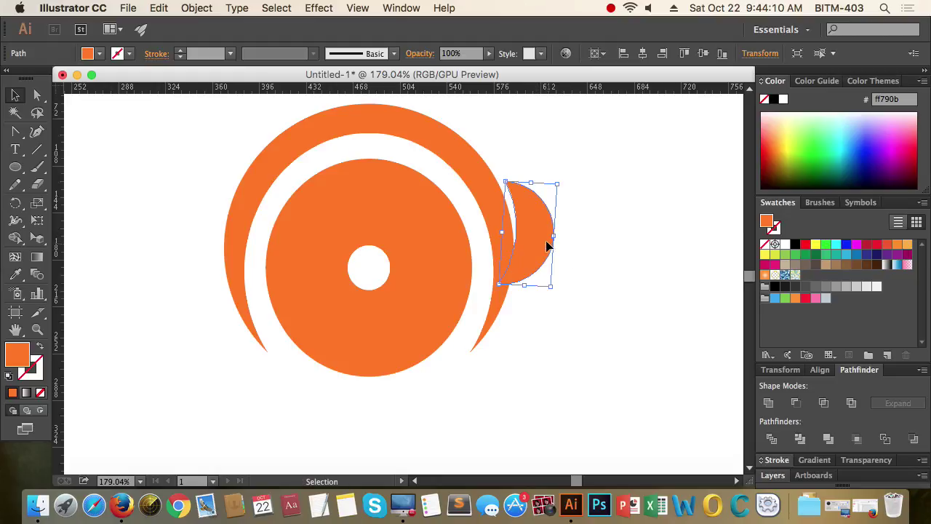
pyautogui.rightClick(549, 246)
pyautogui.moveTo(662, 432)
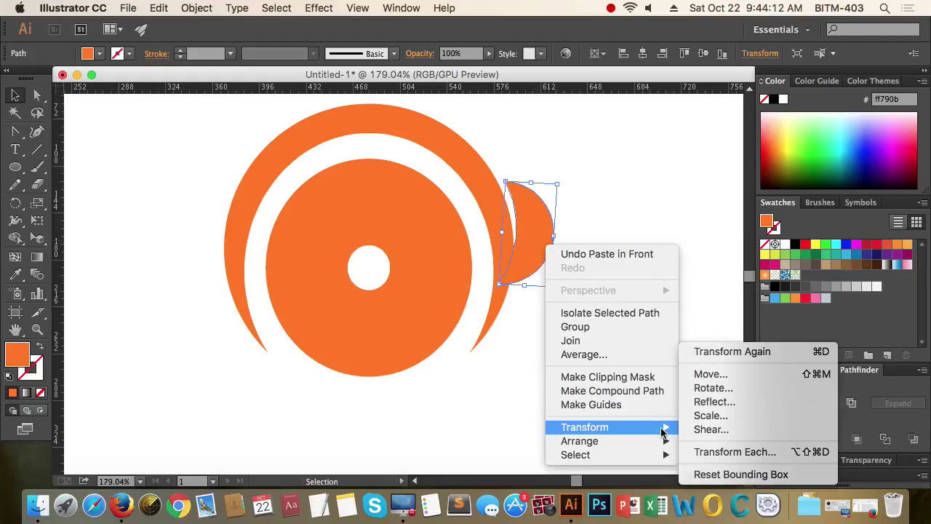
pyautogui.click(720, 402)
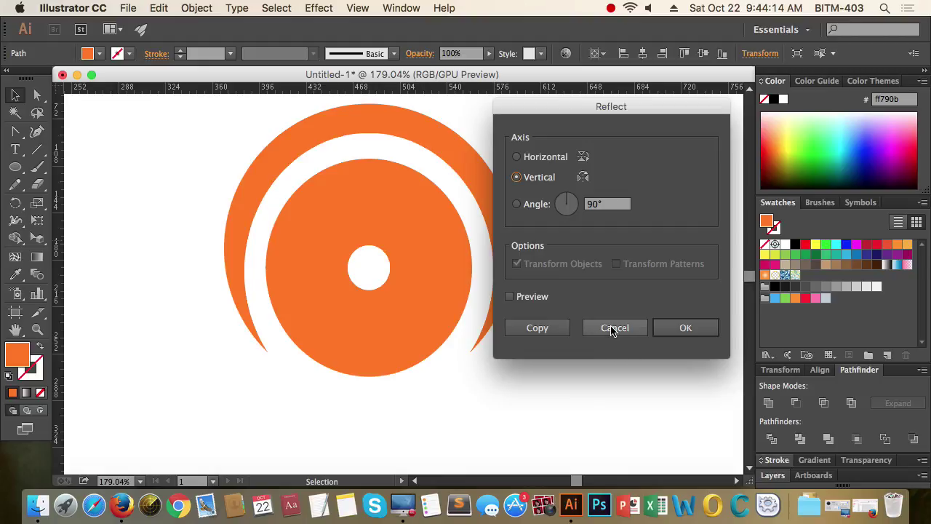
pyautogui.click(687, 327)
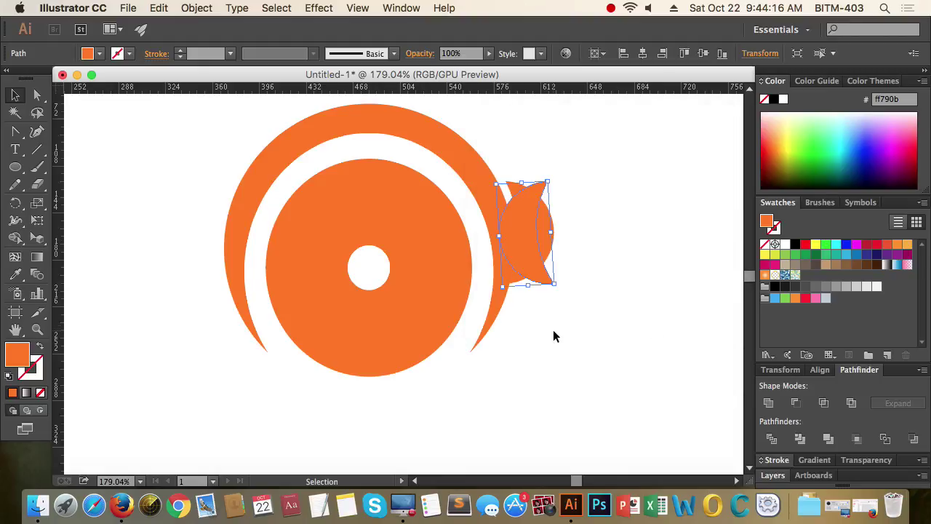
# Step: Move the mirrored ear piece to the crescent's left outer edge, level with the right one
pyautogui.moveTo(526, 249); pyautogui.dragTo(356, 252)
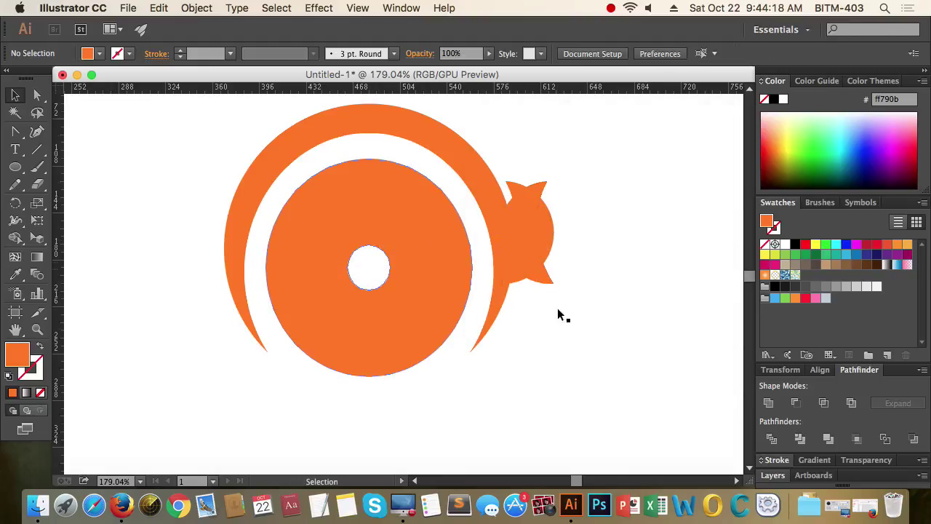
pyautogui.click(633, 319)
pyautogui.moveTo(526, 248); pyautogui.dragTo(208, 233)
pyautogui.click(252, 233)
pyautogui.click(173, 328)
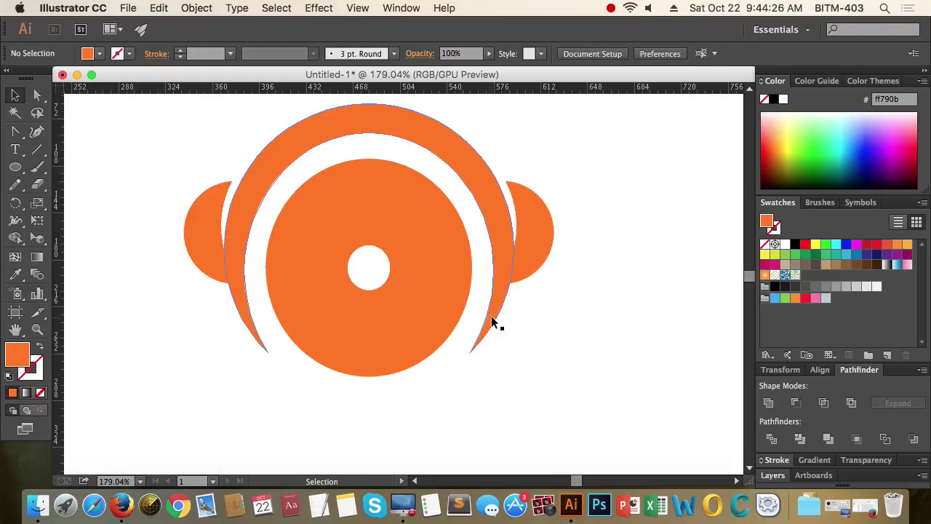
# Step: Select both ear pieces and scale them down slightly about their common centre
pyautogui.moveTo(570, 278); pyautogui.dragTo(251, 313)
pyautogui.moveTo(598, 339); pyautogui.dragTo(502, 295)
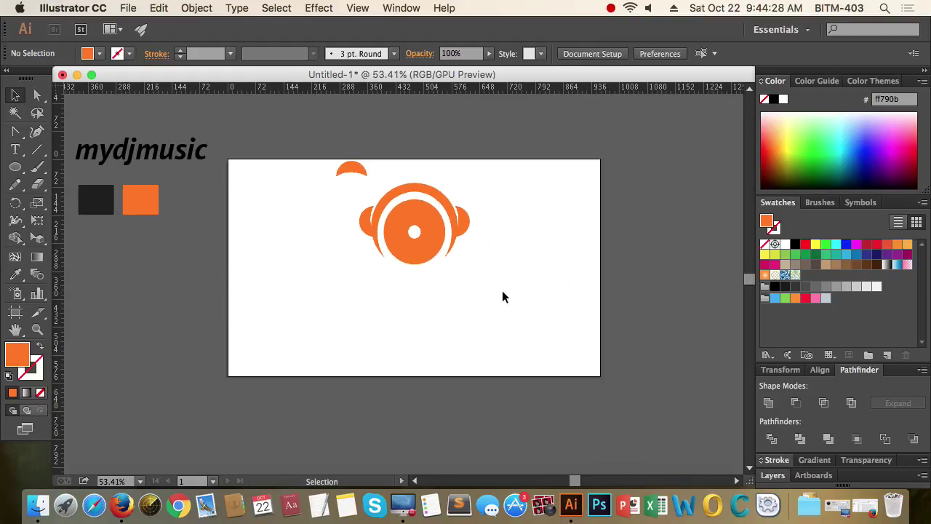
pyautogui.moveTo(468, 242); pyautogui.dragTo(655, 251)
pyautogui.moveTo(505, 250); pyautogui.dragTo(591, 250)
pyautogui.click(518, 206)
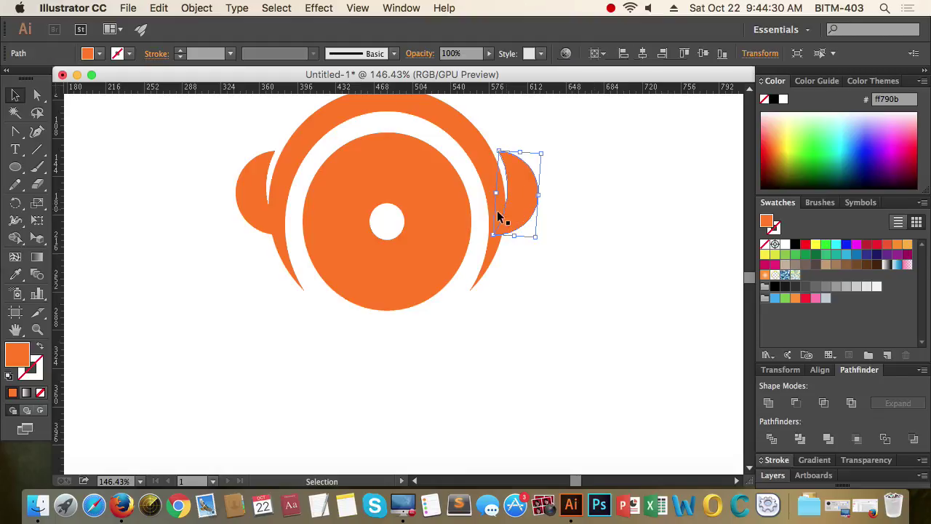
pyautogui.keyDown('shift'); pyautogui.click(253, 217); pyautogui.keyUp('shift')
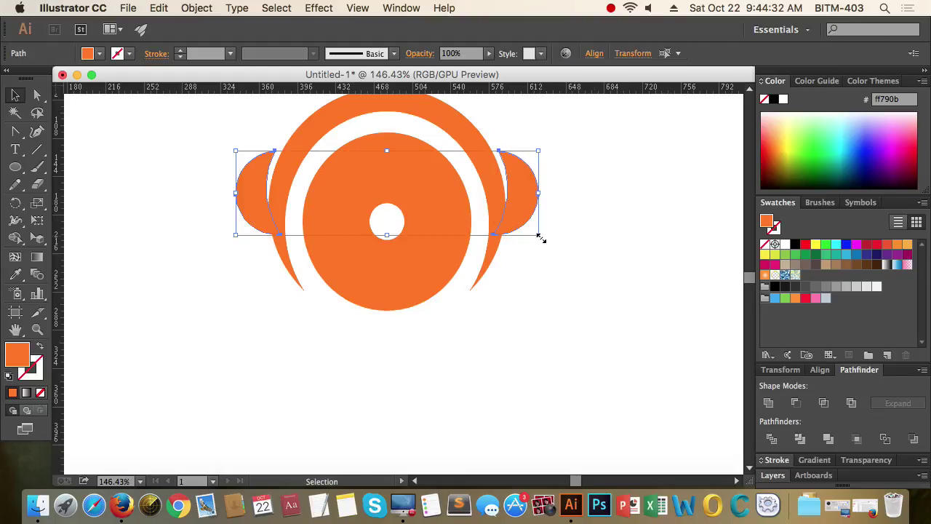
pyautogui.moveTo(540, 237); pyautogui.dragTo(529, 208)
pyautogui.click(607, 263)
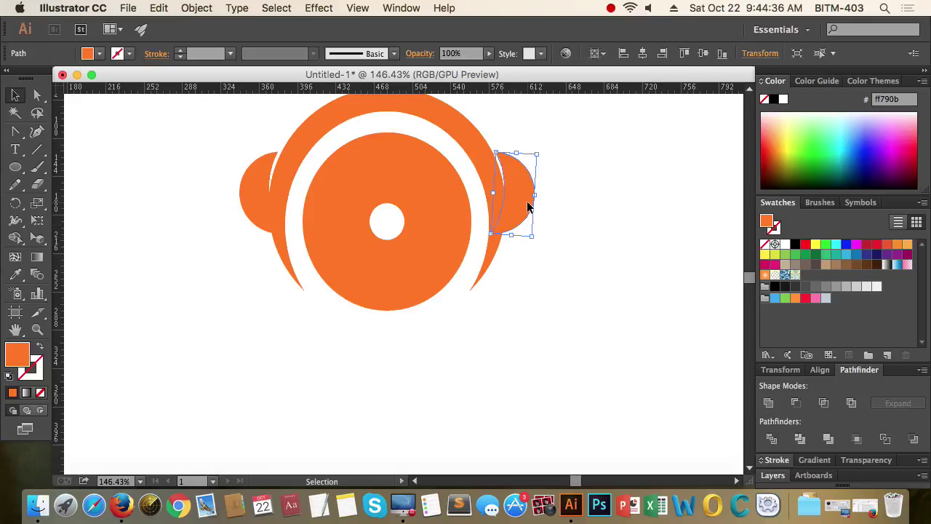
# Step: Nudge the right ear piece slightly outward to widen its gap from the crescent
pyautogui.press('Right')
pyautogui.press('Right')
pyautogui.press('Right')
pyautogui.press('Right')
pyautogui.press('Right')
pyautogui.press('Left')
pyautogui.press('Left')
pyautogui.press('Left')
pyautogui.press('Left')
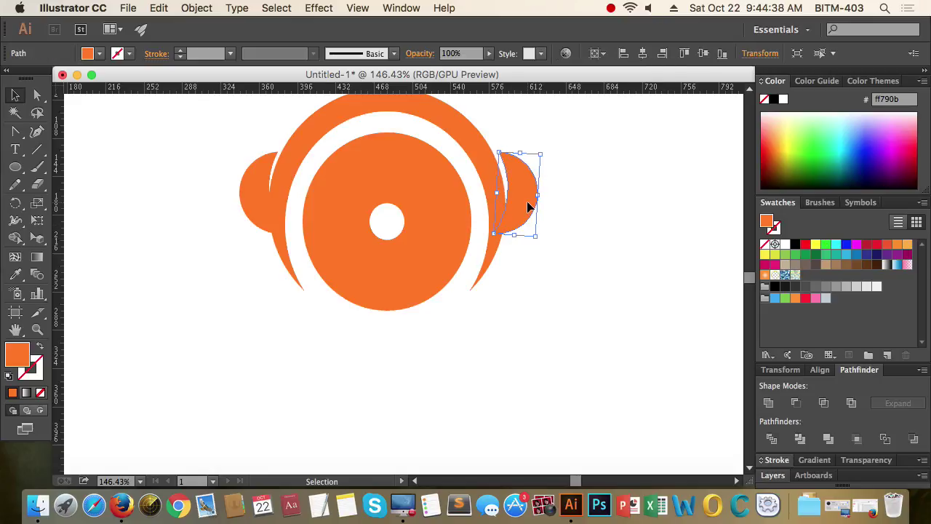
# Step: Nudge the left ear piece slightly outward so its gap from the crescent matches the right one
pyautogui.click(213, 292)
pyautogui.click(245, 212)
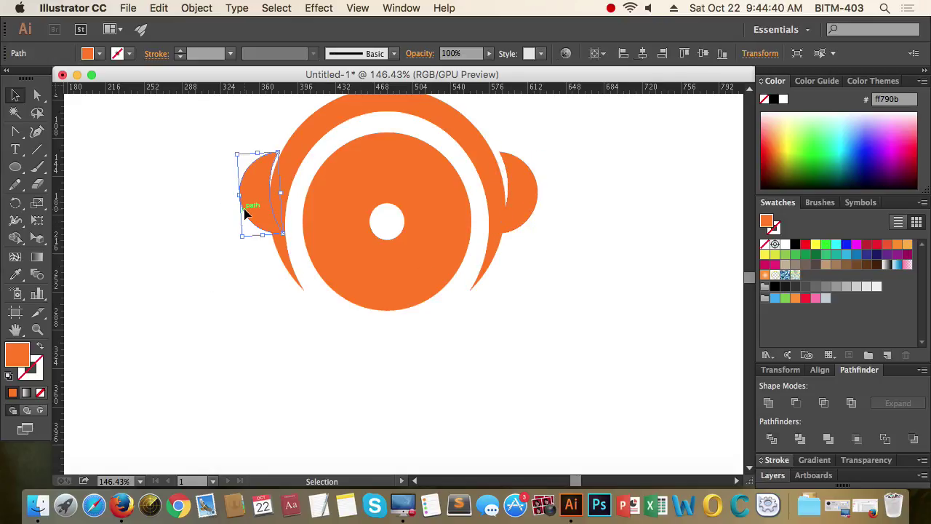
pyautogui.press('Left')
pyautogui.press('Left')
pyautogui.press('Left')
pyautogui.press('Left')
pyautogui.press('Left')
pyautogui.press('Left')
pyautogui.press('Left')
pyautogui.press('Right')
pyautogui.press('Right')
pyautogui.press('Right')
pyautogui.press('Right')
pyautogui.press('Right')
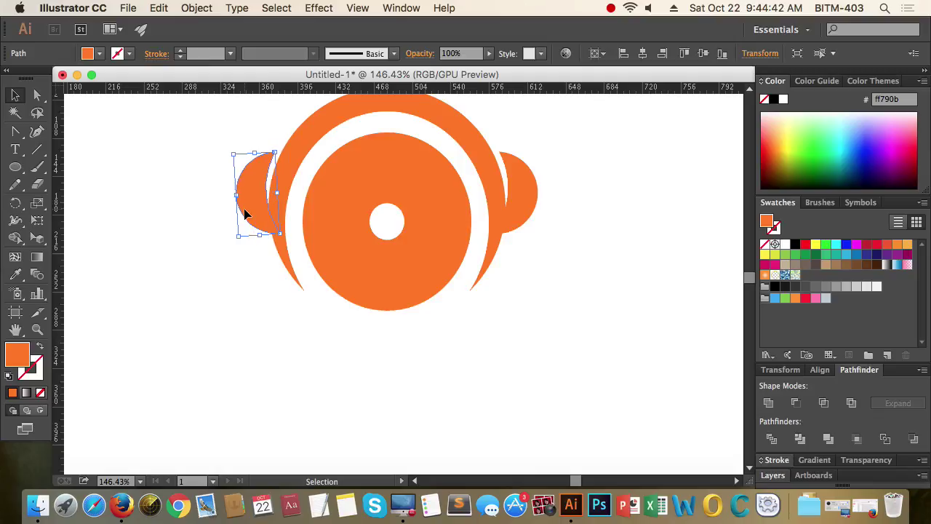
pyautogui.click(254, 320)
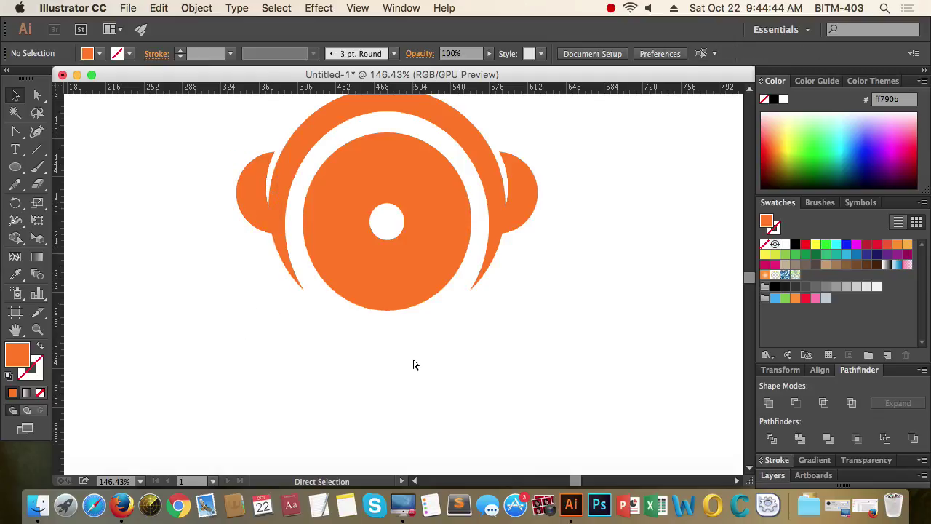
# Step: Fill the central disc with the dark grey sampled from the reference square beside the artboard
pyautogui.moveTo(469, 344); pyautogui.dragTo(312, 369)
pyautogui.moveTo(520, 374); pyautogui.dragTo(477, 316)
pyautogui.moveTo(498, 278); pyautogui.dragTo(566, 347)
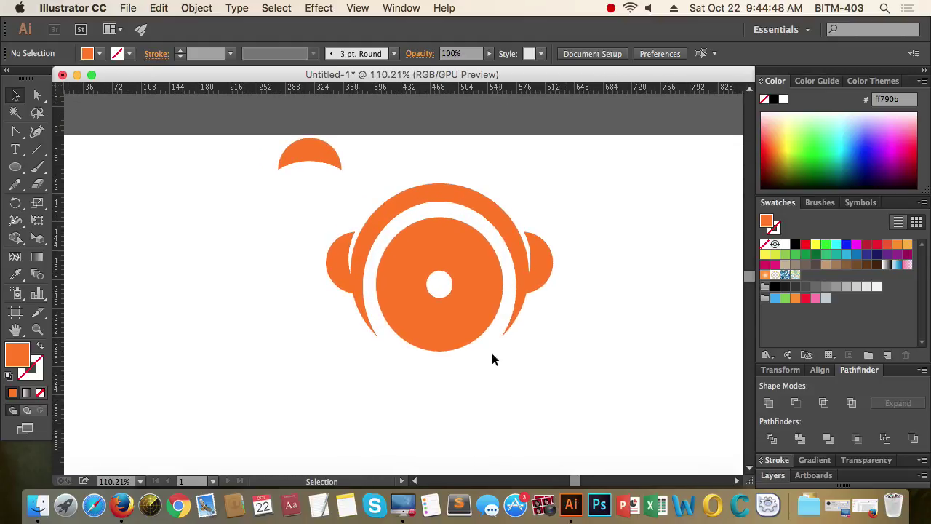
pyautogui.click(420, 346)
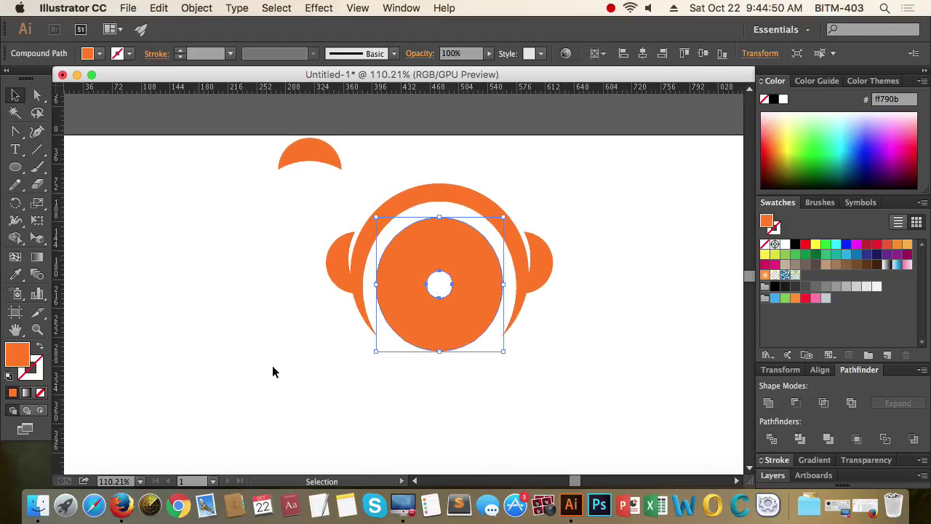
pyautogui.moveTo(283, 384); pyautogui.dragTo(233, 389)
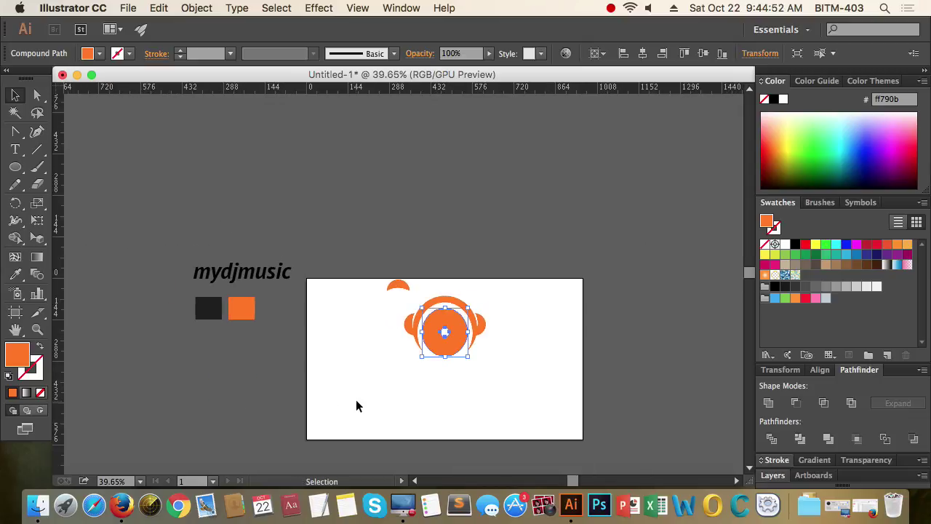
pyautogui.press('i')
pyautogui.click(218, 314)
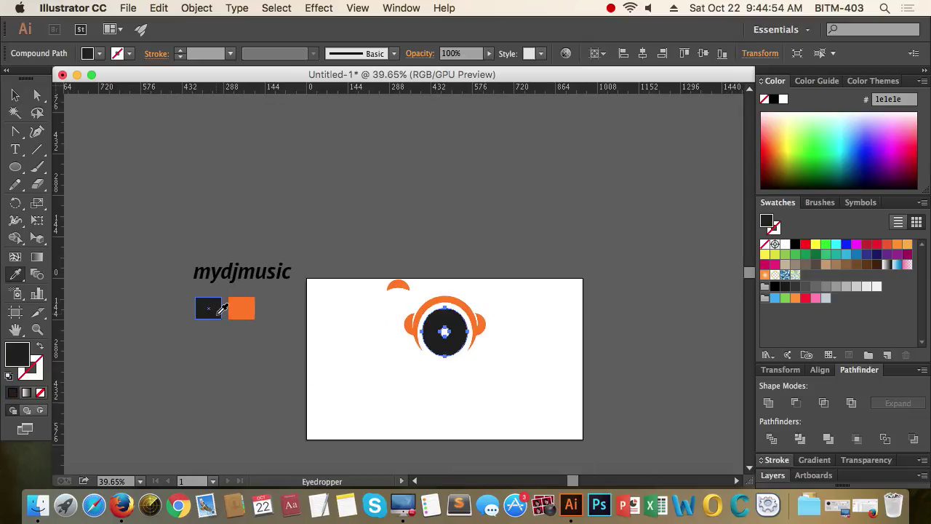
pyautogui.press('v')
pyautogui.click(463, 380)
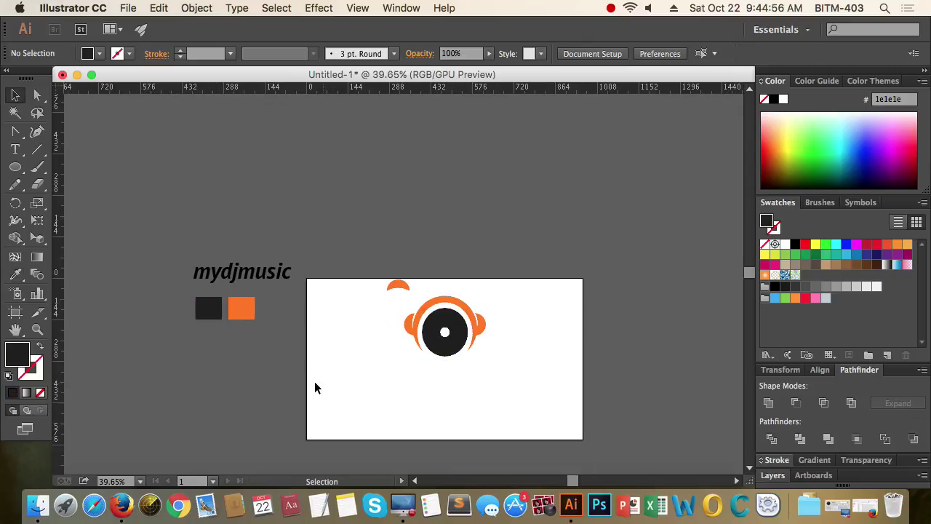
# Step: Move the mydjmusic text onto the artboard, roughly centred just below the disc emblem
pyautogui.moveTo(315, 385); pyautogui.dragTo(327, 335)
pyautogui.moveTo(228, 177); pyautogui.dragTo(569, 367)
pyautogui.click(497, 381)
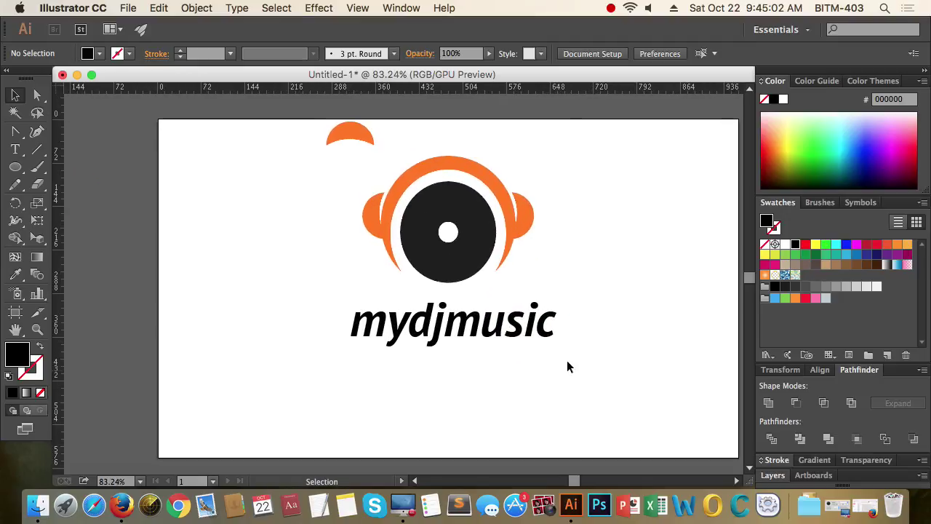
pyautogui.moveTo(538, 282); pyautogui.dragTo(540, 345)
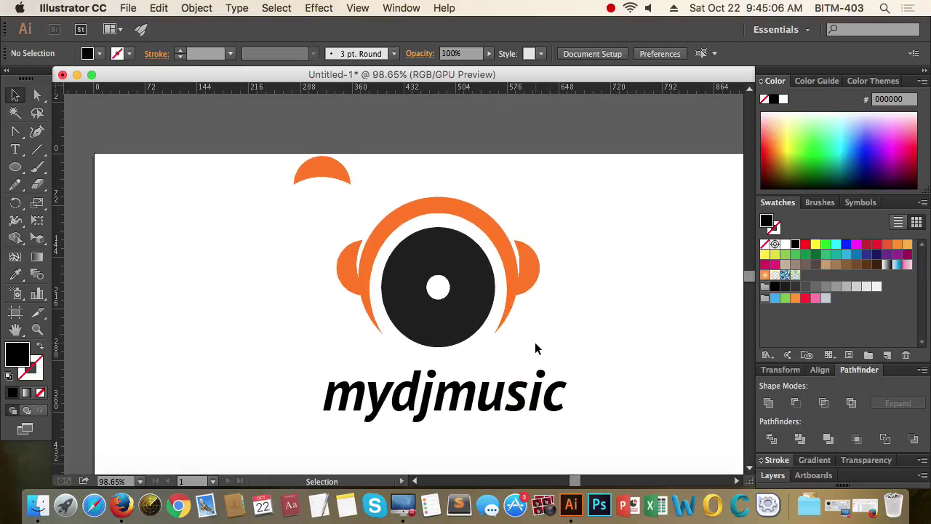
pyautogui.moveTo(647, 291); pyautogui.dragTo(497, 331)
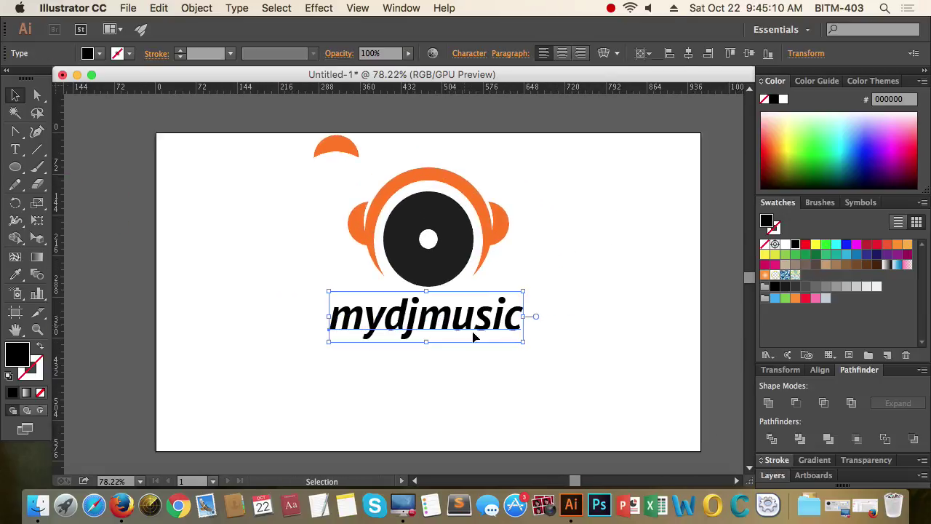
pyautogui.click(536, 354)
pyautogui.scroll(2, 405, 354)
# Step: Convert the mydjmusic text to outlines and ungroup it into separate letters
pyautogui.click(472, 327)
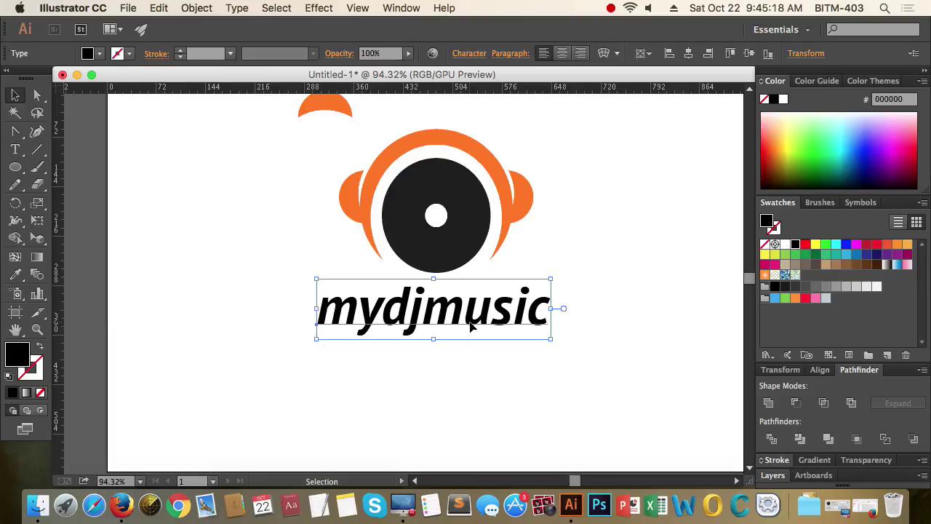
pyautogui.rightClick(471, 327)
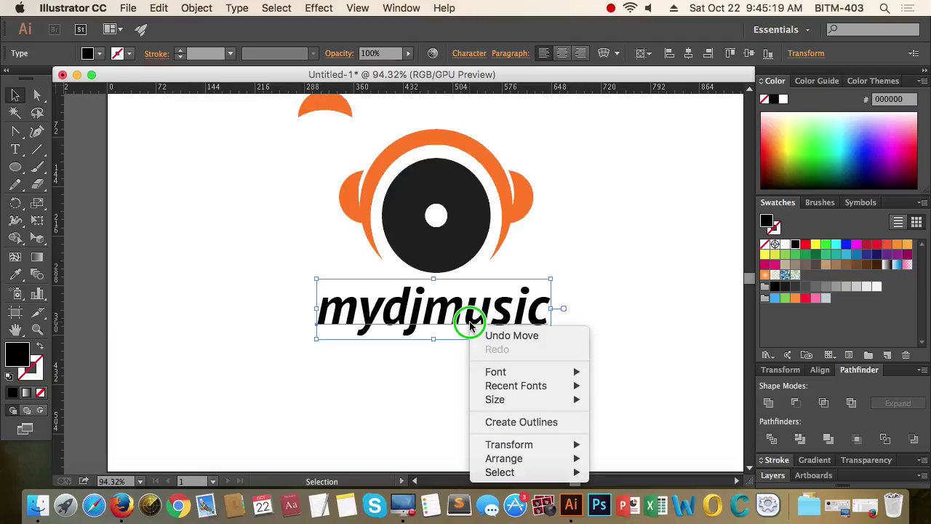
pyautogui.click(516, 425)
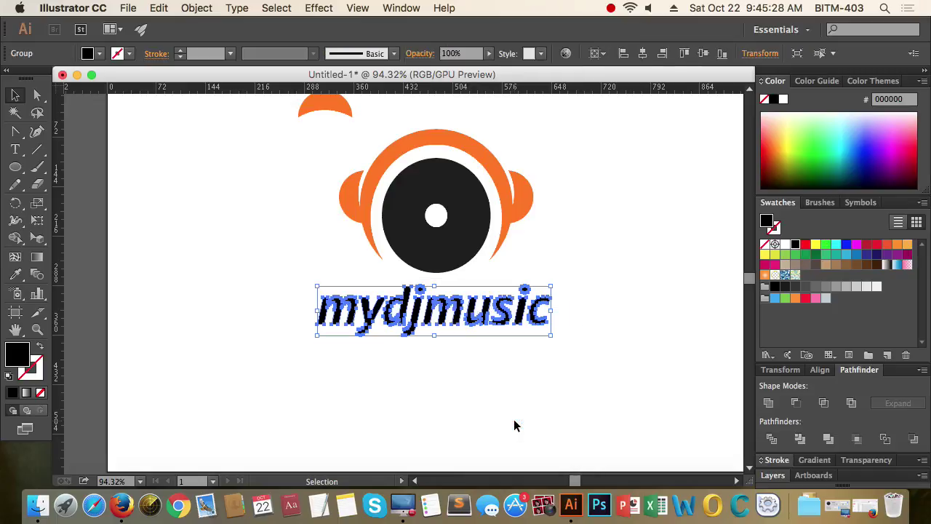
pyautogui.press('super+8')
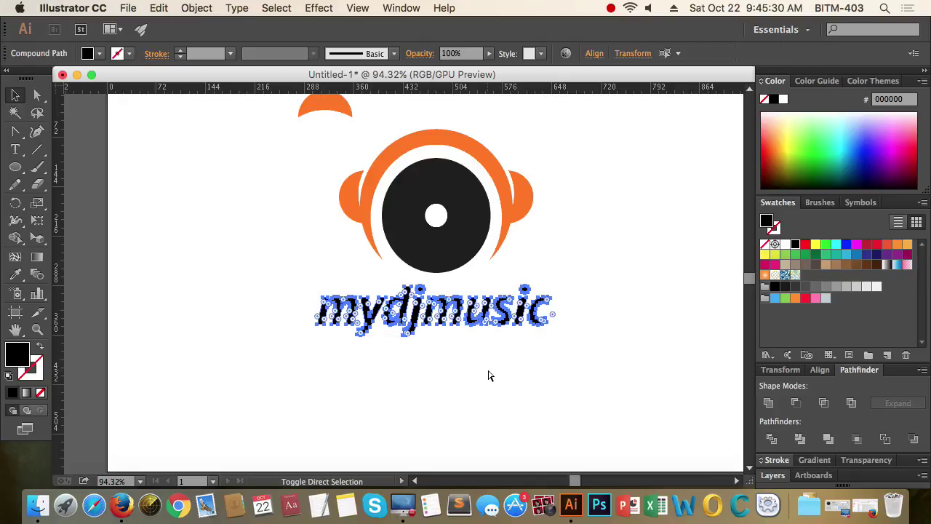
pyautogui.click(581, 370)
# Step: Recolour the letters d and j with the orange sampled from the headphones
pyautogui.moveTo(415, 362); pyautogui.dragTo(384, 312)
pyautogui.press('i')
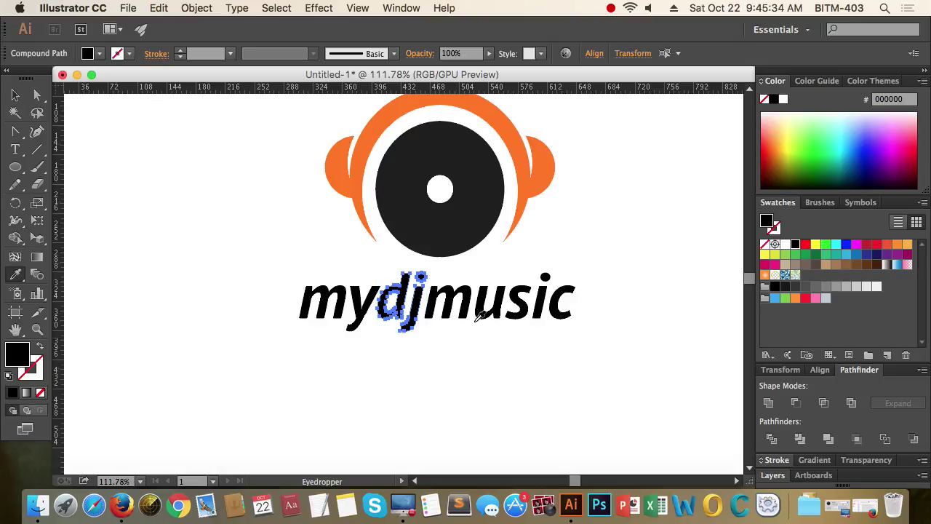
pyautogui.click(518, 212)
pyautogui.press('v')
pyautogui.click(651, 262)
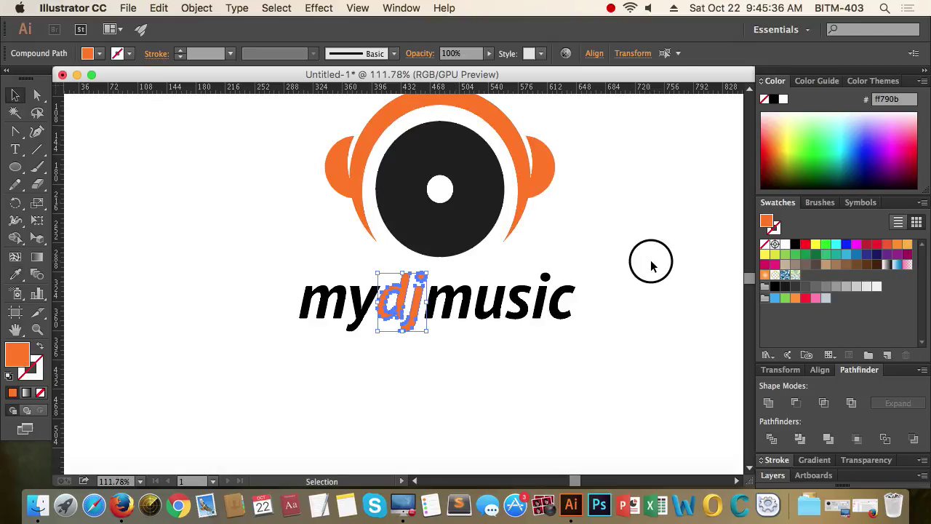
# Step: Delete the leftover orange ear shape at the upper edge of the artboard
pyautogui.moveTo(614, 361); pyautogui.dragTo(411, 378)
pyautogui.moveTo(606, 374); pyautogui.dragTo(484, 369)
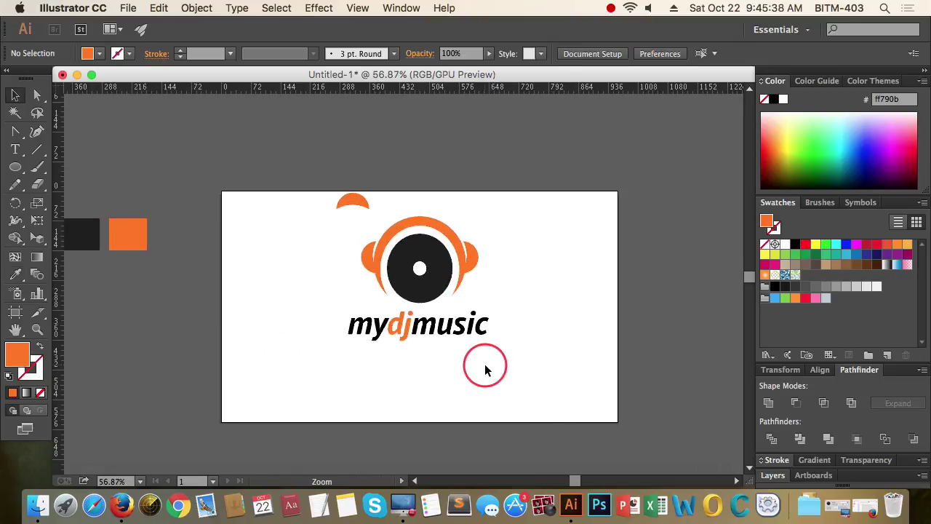
pyautogui.click(354, 202)
pyautogui.press('Delete')
pyautogui.click(309, 270)
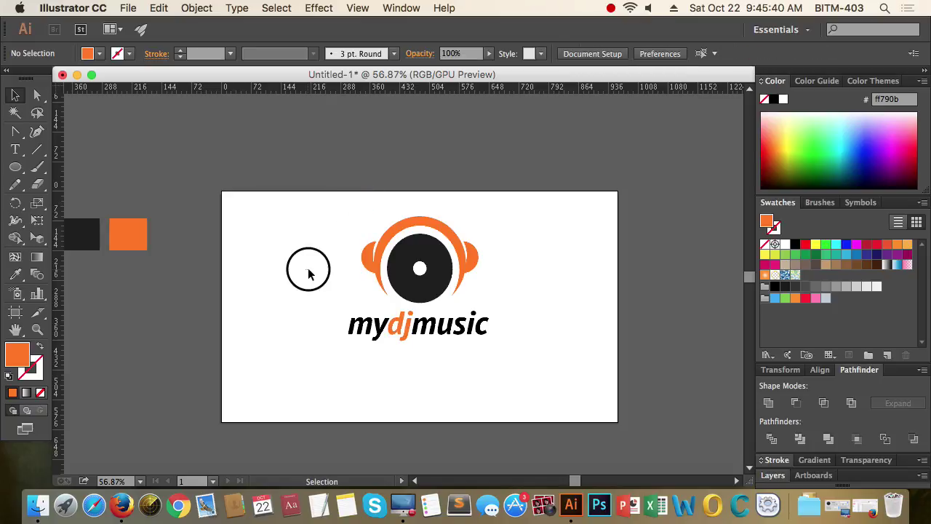
# Step: Group all the letters of the mydjmusic wordmark
pyautogui.moveTo(393, 358); pyautogui.dragTo(491, 370)
pyautogui.moveTo(572, 371); pyautogui.dragTo(276, 305)
pyautogui.press('super+g')
pyautogui.click(515, 357)
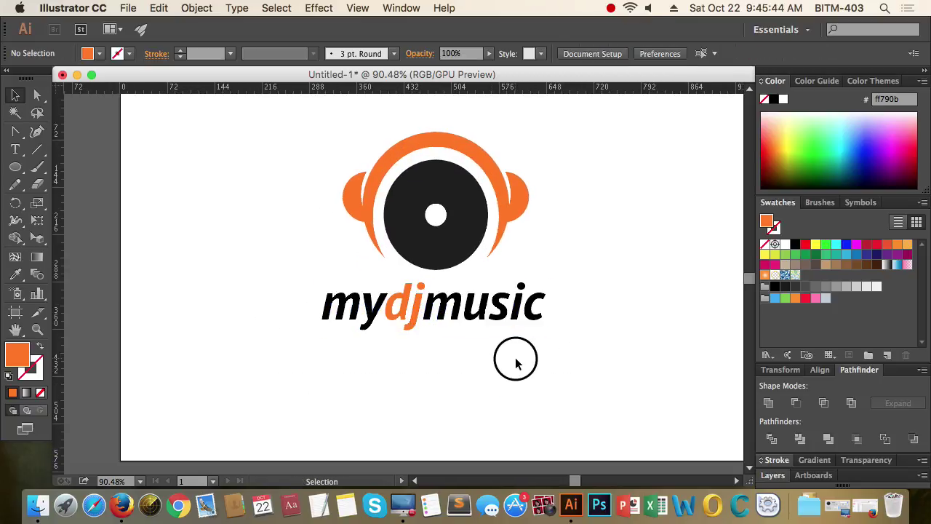
# Step: Group the disc, crescent and both ear pieces into one emblem
pyautogui.press('super+space')
pyautogui.moveTo(412, 357); pyautogui.dragTo(484, 357)
pyautogui.moveTo(469, 304); pyautogui.dragTo(473, 296)
pyautogui.click(472, 353)
pyautogui.click(476, 354)
pyautogui.press('super+space')
pyautogui.moveTo(555, 352); pyautogui.dragTo(477, 370)
pyautogui.press('space')
pyautogui.moveTo(513, 373); pyautogui.dragTo(464, 428)
pyautogui.press('super+space')
pyautogui.moveTo(535, 307); pyautogui.dragTo(610, 306)
pyautogui.moveTo(214, 182); pyautogui.dragTo(423, 329)
pyautogui.press('a')
pyautogui.click(573, 324)
# Step: Align the emblem and the mydjmusic wordmark to each other on their horizontal centres
pyautogui.press('super+space')
pyautogui.press('space')
pyautogui.moveTo(558, 391); pyautogui.dragTo(520, 380)
pyautogui.press('super+space')
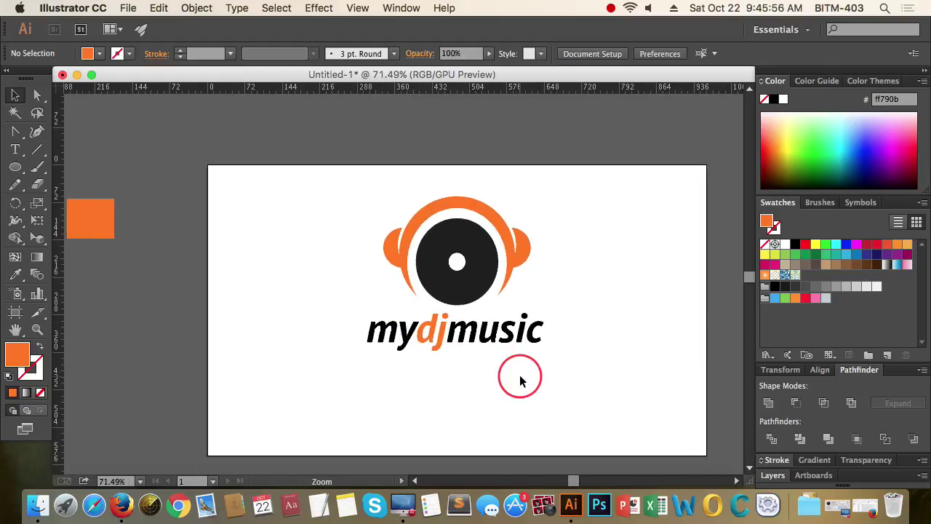
pyautogui.moveTo(593, 384); pyautogui.dragTo(247, 198)
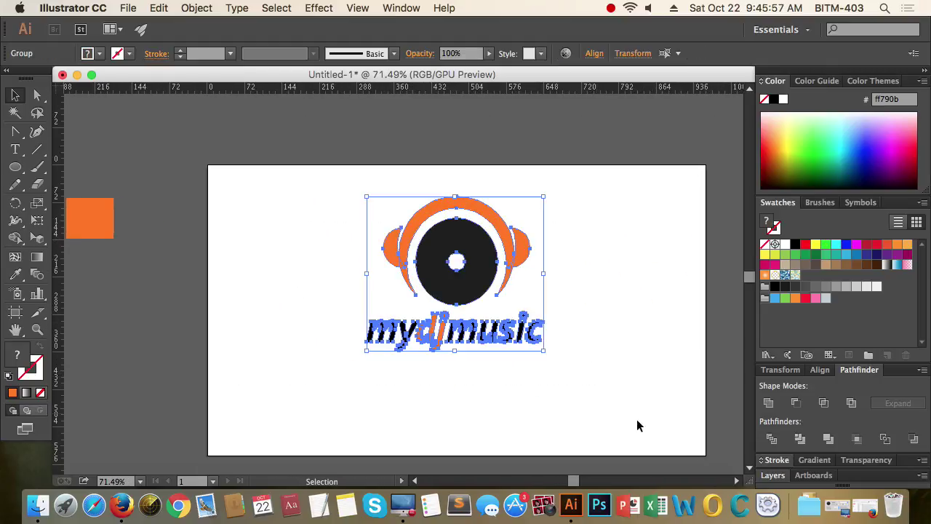
pyautogui.click(818, 372)
pyautogui.click(640, 369)
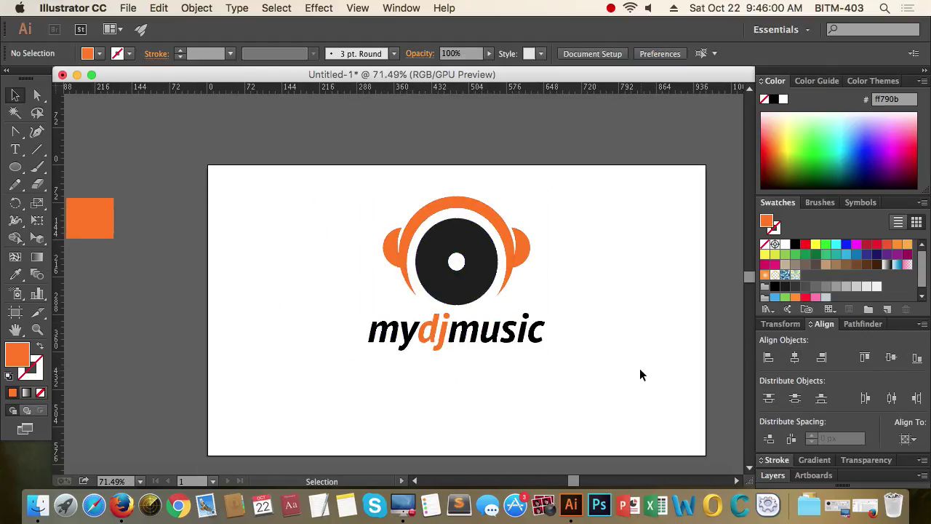
# Step: Examine the finished mydjmusic logo up close and at 100% zoom
pyautogui.press('super+space')
pyautogui.press('space')
pyautogui.moveTo(561, 383)
pyautogui.mouseDown()
pyautogui.moveTo(498, 390)
pyautogui.moveTo(537, 354)
pyautogui.moveTo(567, 397)
pyautogui.mouseUp()
pyautogui.press('super+space')
pyautogui.press('space')
pyautogui.press('super+space')
pyautogui.moveTo(612, 339); pyautogui.dragTo(554, 255)
pyautogui.press('space')
pyautogui.press('super+space')
pyautogui.moveTo(497, 229); pyautogui.dragTo(592, 233)
pyautogui.press('super+1')
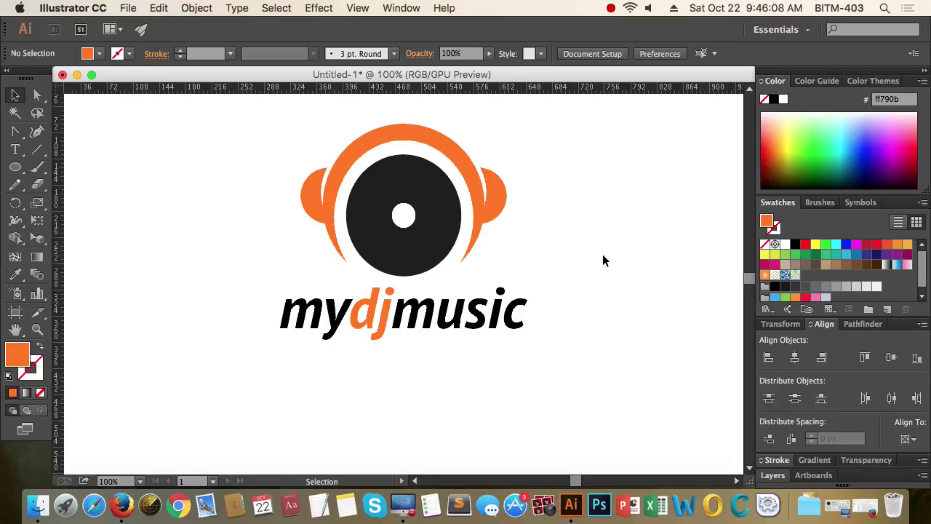
pyautogui.click(611, 8)
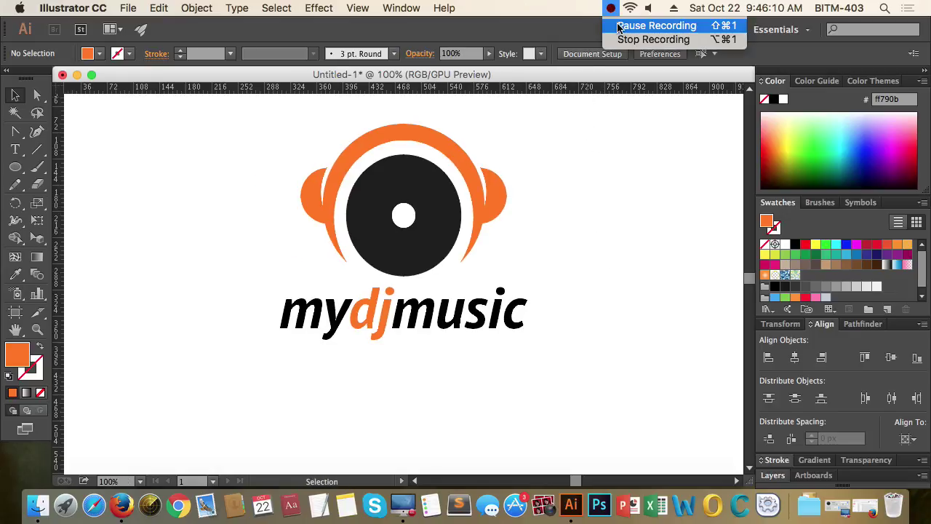
pyautogui.click(652, 23)
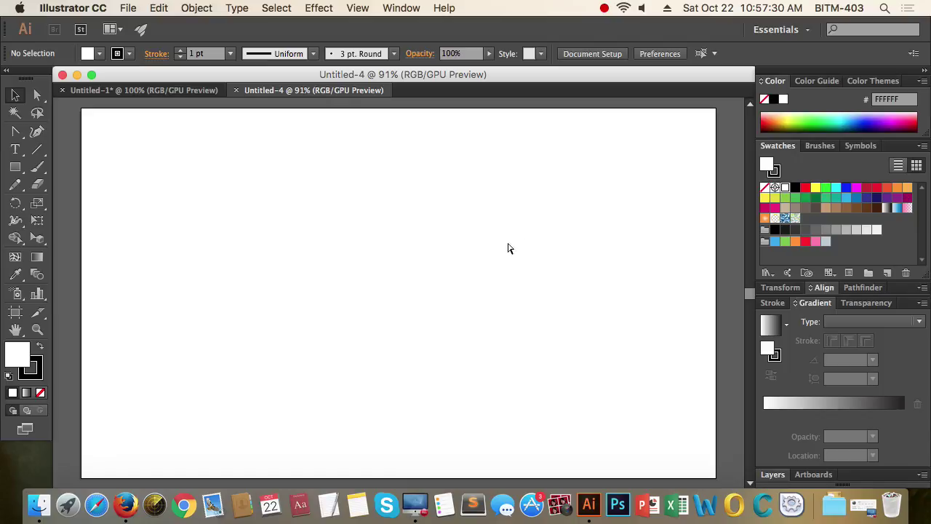
# Step: Add the point text PROPERTY RICH near the upper-left corner of the new document's artboard
pyautogui.moveTo(543, 202); pyautogui.dragTo(414, 238)
pyautogui.moveTo(395, 210); pyautogui.dragTo(417, 273)
pyautogui.moveTo(310, 241); pyautogui.dragTo(451, 237)
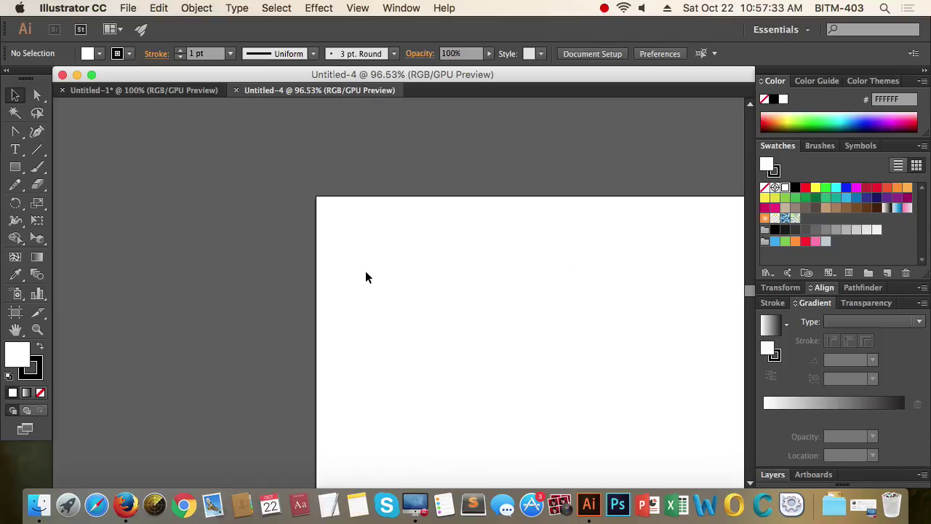
pyautogui.press('t')
pyautogui.click(400, 253)
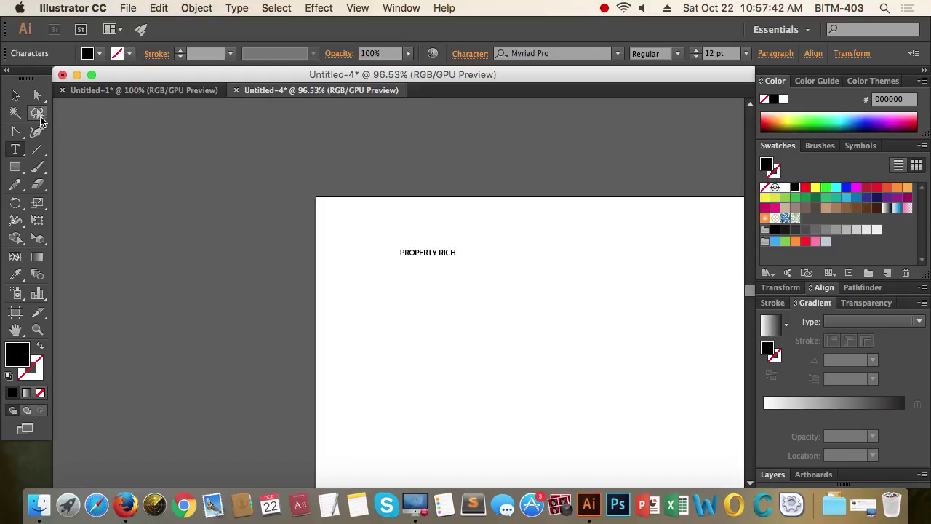
pyautogui.click(22, 97)
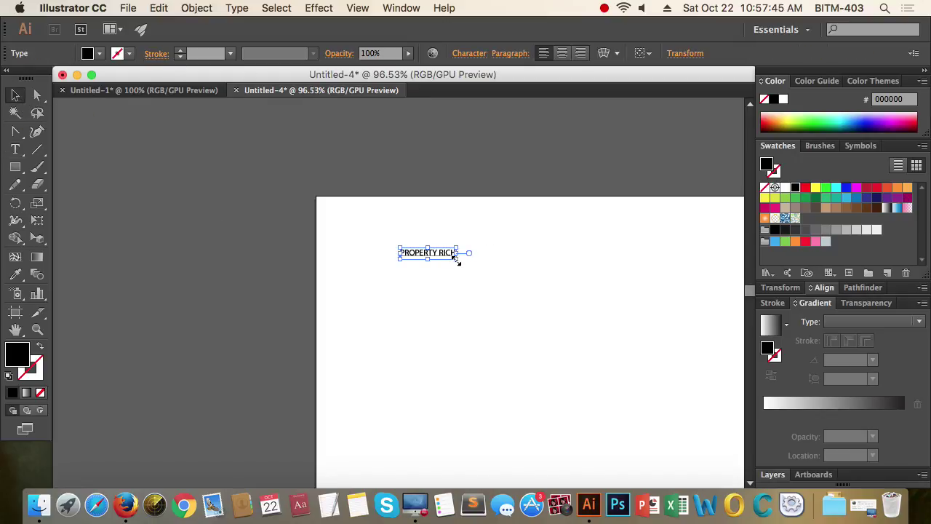
# Step: Enlarge the PROPERTY RICH text to about 82 pt and move it off the artboard to its left
pyautogui.moveTo(457, 259); pyautogui.dragTo(618, 339)
pyautogui.click(413, 352)
pyautogui.moveTo(495, 295); pyautogui.dragTo(362, 313)
pyautogui.moveTo(551, 303); pyautogui.dragTo(529, 365)
pyautogui.moveTo(401, 276); pyautogui.dragTo(504, 278)
pyautogui.moveTo(479, 340); pyautogui.dragTo(266, 264)
pyautogui.click(384, 281)
pyautogui.scroll(-4, 387, 284)
pyautogui.scroll(3, 388, 290)
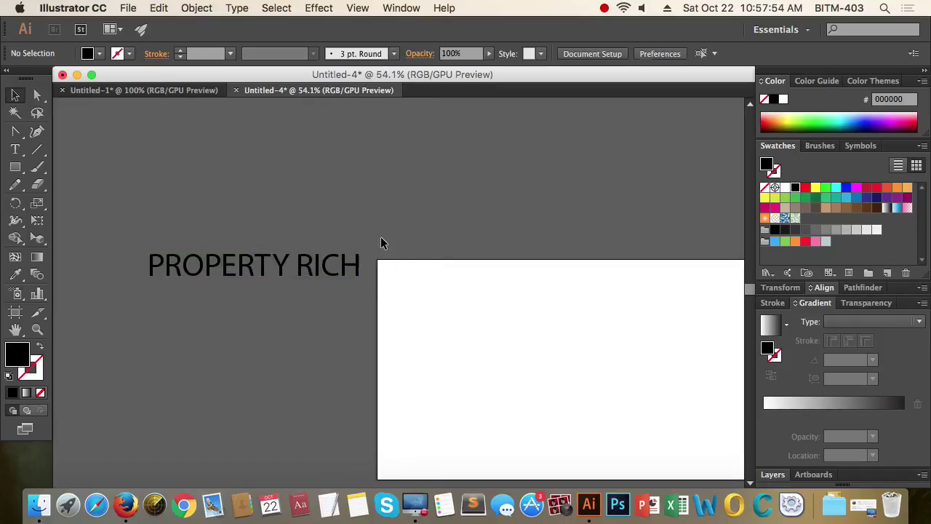
pyautogui.scroll(-4, 422, 211)
pyautogui.scroll(3, 301, 277)
# Step: Set the PROPERTY RICH text in the Roboto font with the Bold style
pyautogui.click(270, 241)
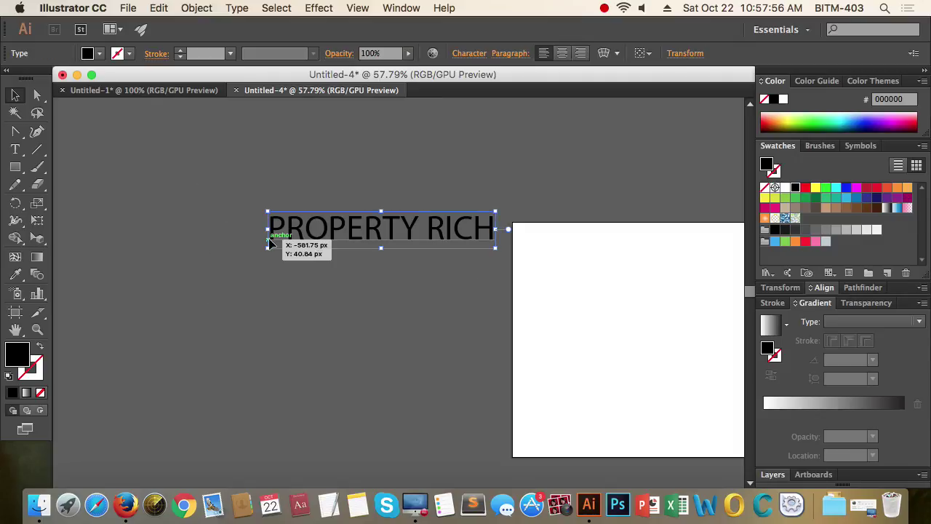
pyautogui.click(465, 54)
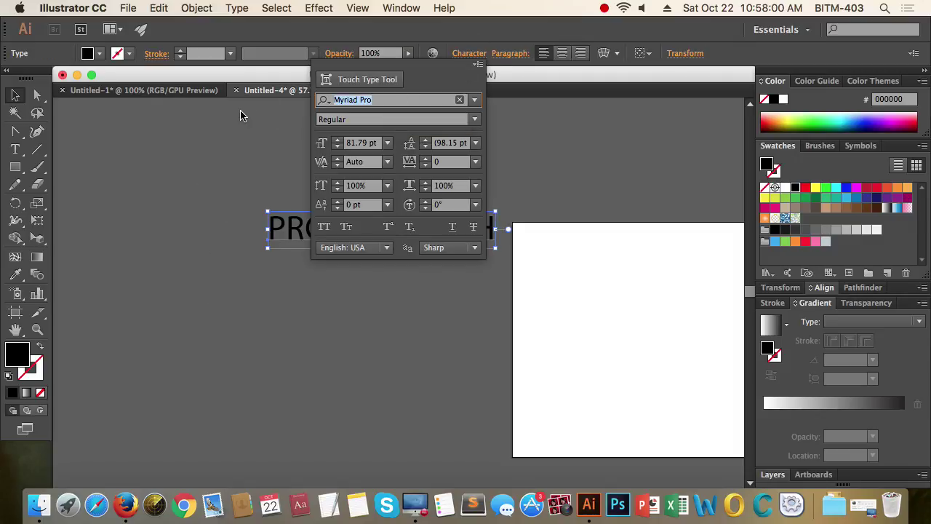
pyautogui.write('roboto')
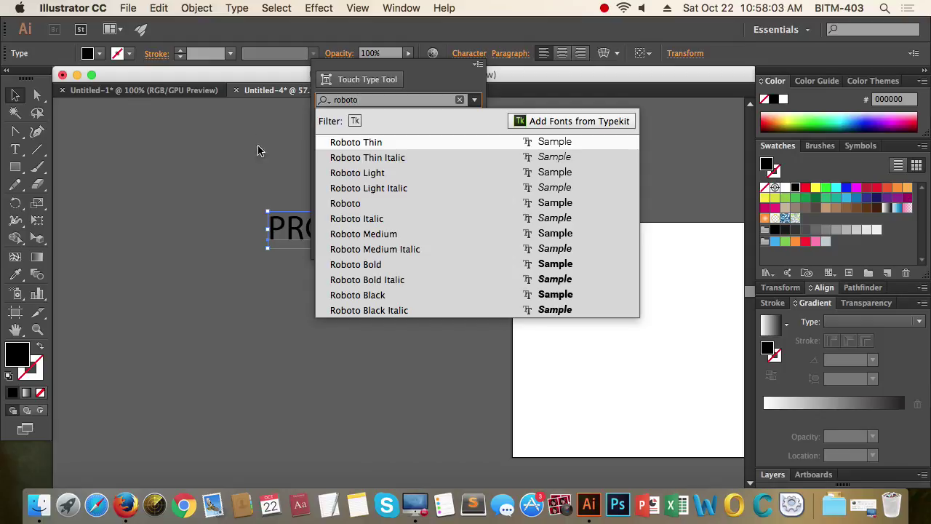
pyautogui.click(370, 203)
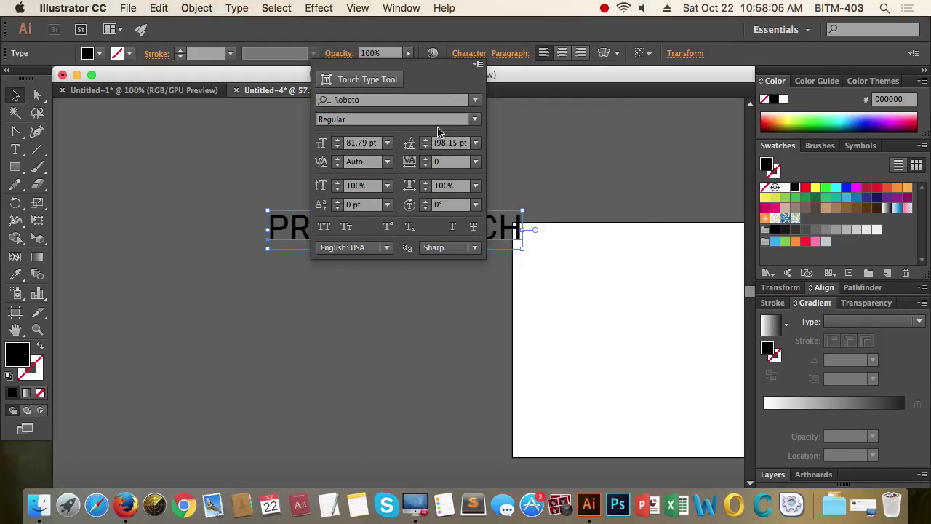
pyautogui.click(474, 120)
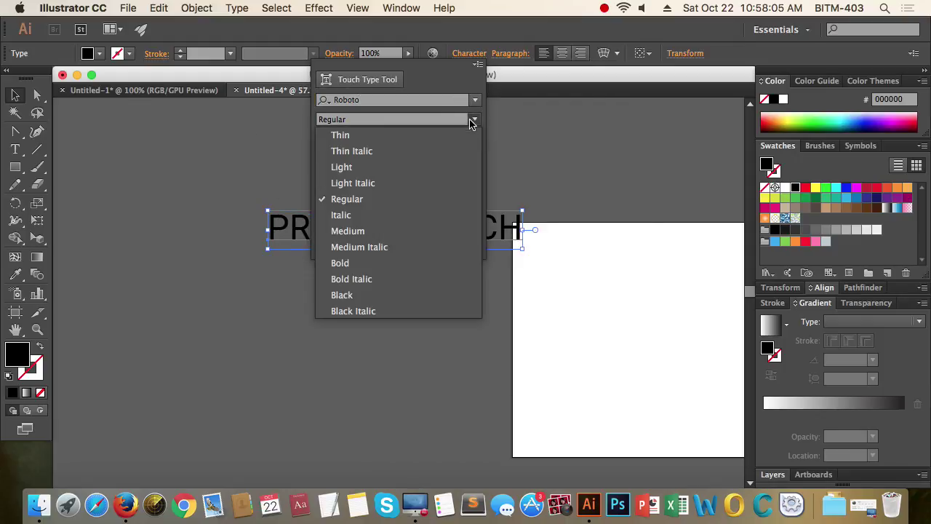
pyautogui.click(420, 262)
pyautogui.click(382, 309)
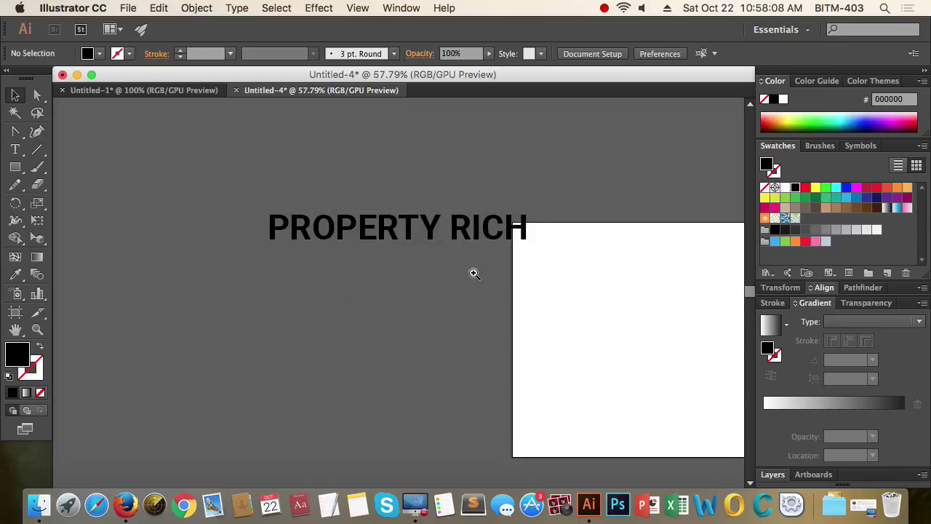
# Step: Move the PROPERTY RICH text left so that it sits clear of the artboard's left edge
pyautogui.scroll(-2, 472, 270)
pyautogui.scroll(3, 370, 218)
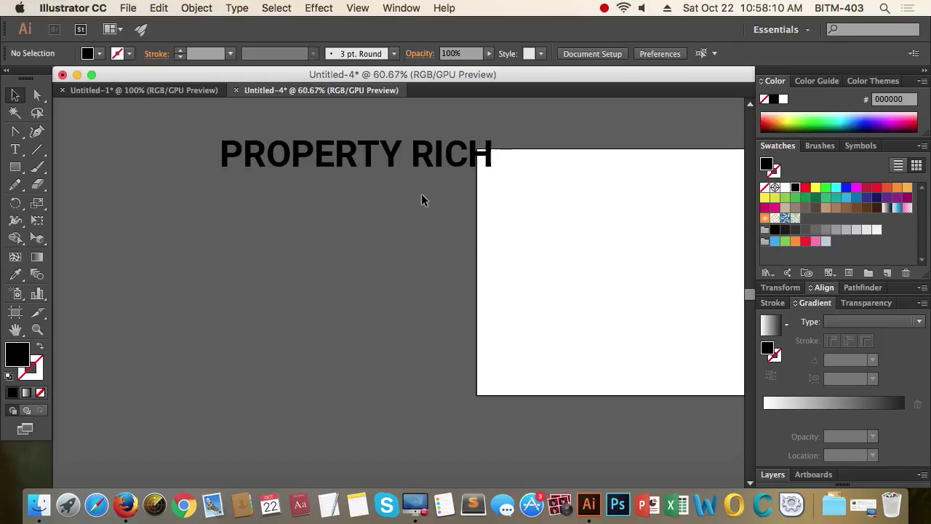
pyautogui.moveTo(434, 169); pyautogui.dragTo(386, 164)
pyautogui.click(358, 223)
pyautogui.scroll(-2, 397, 208)
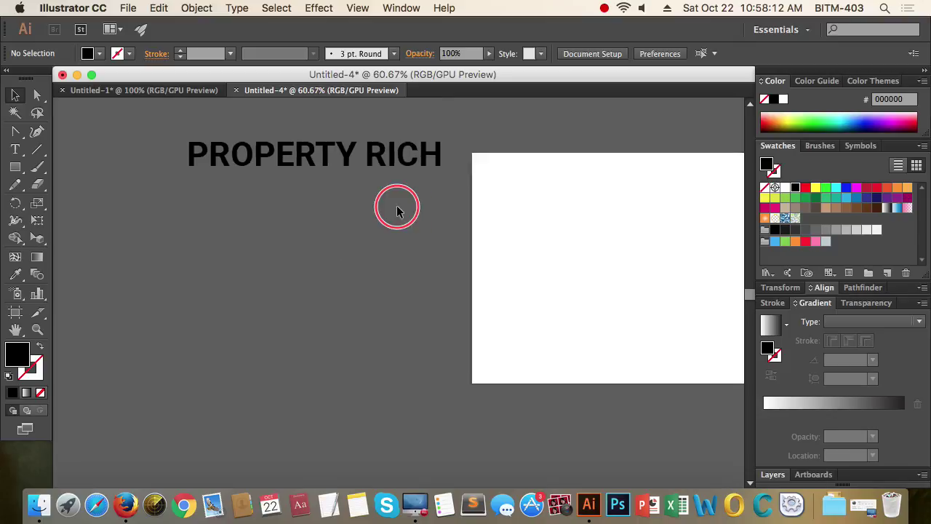
pyautogui.moveTo(323, 211); pyautogui.dragTo(392, 284)
pyautogui.scroll(2, 390, 287)
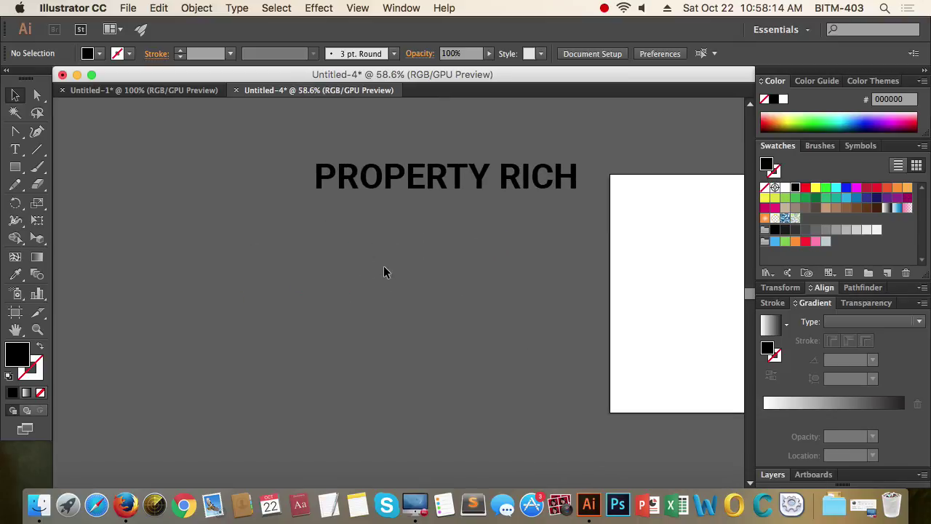
pyautogui.scroll(2, 306, 216)
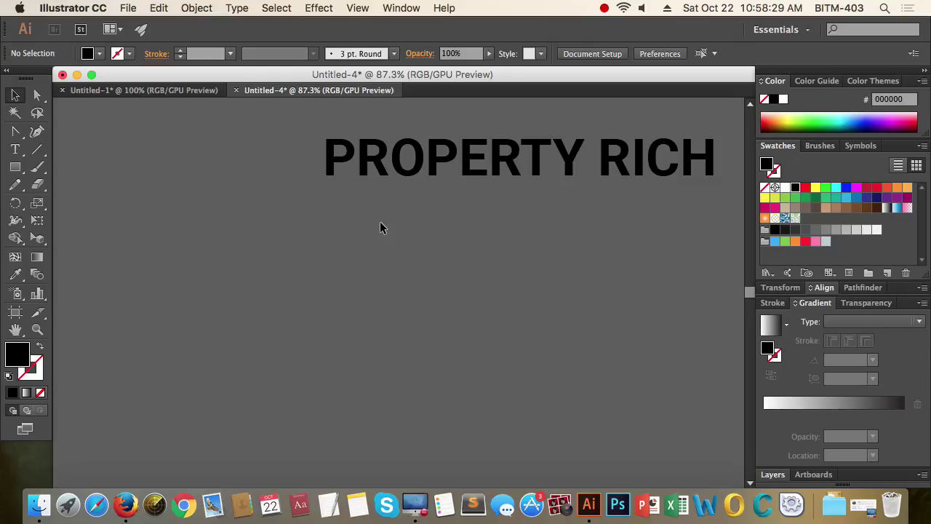
# Step: Draw a rectangle below the start of the PROPERTY RICH text and fill it with blue 3688FF
pyautogui.press('u')
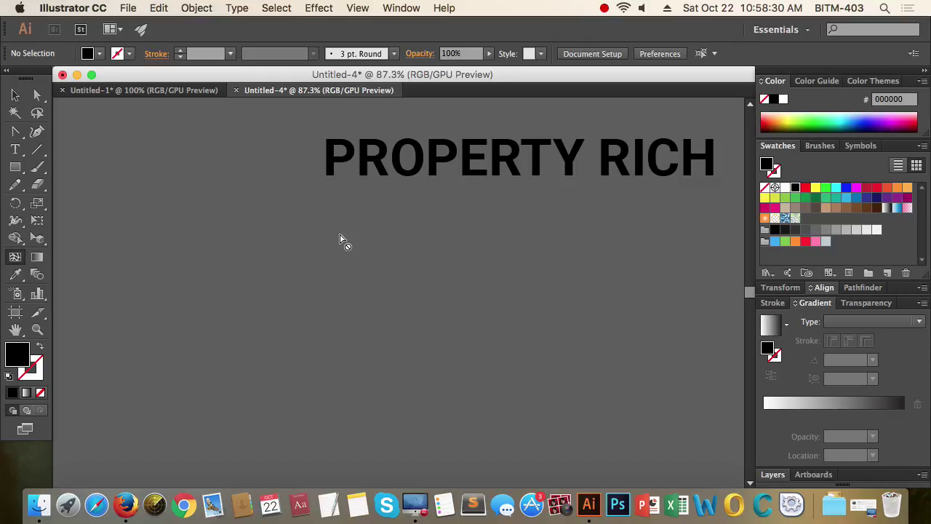
pyautogui.press('m')
pyautogui.moveTo(318, 216); pyautogui.dragTo(433, 289)
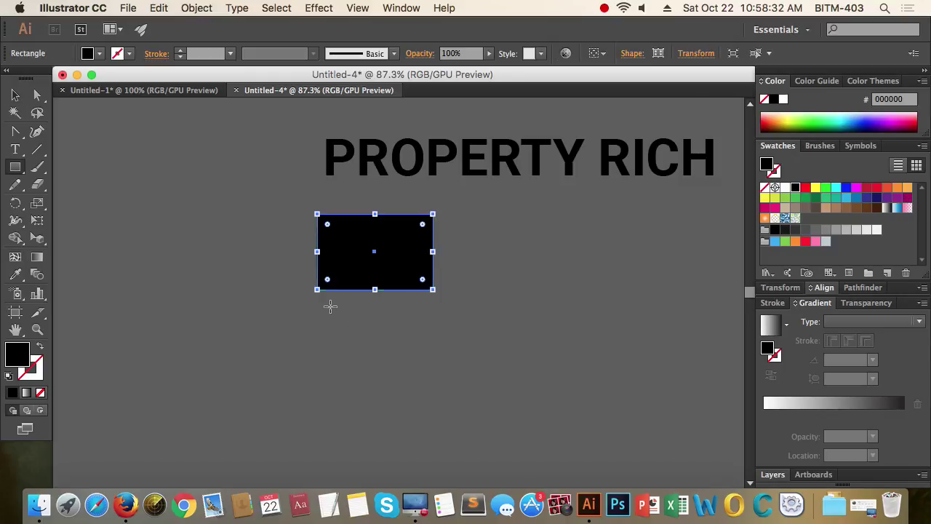
pyautogui.doubleClick(19, 356)
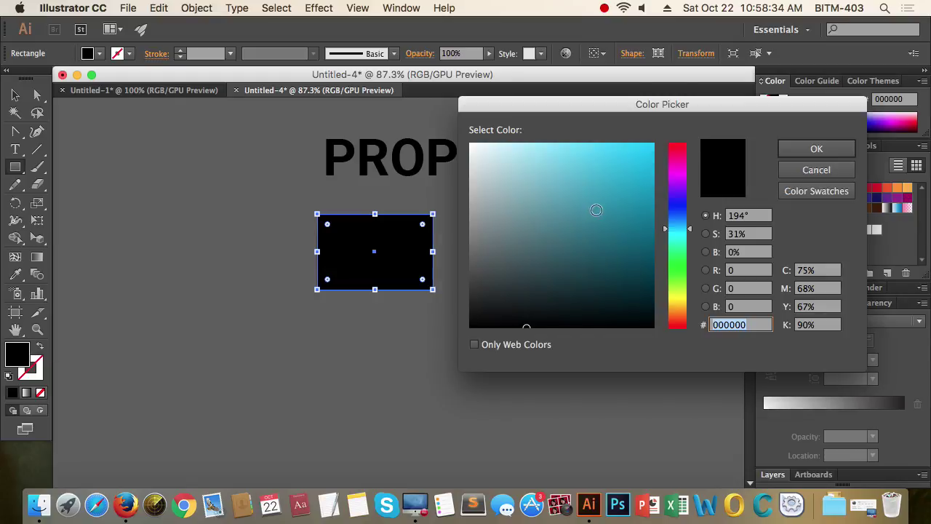
pyautogui.moveTo(688, 233); pyautogui.dragTo(688, 218)
pyautogui.moveTo(645, 166); pyautogui.dragTo(615, 144)
pyautogui.click(816, 149)
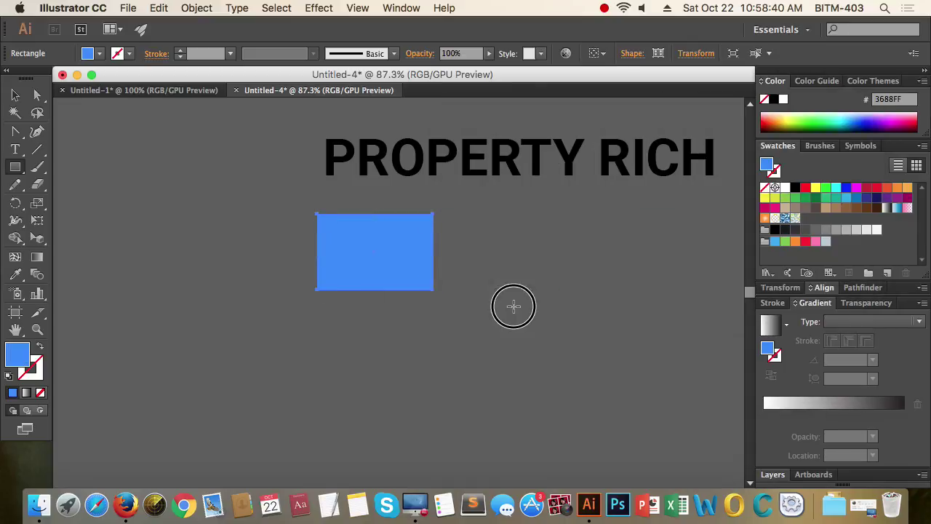
pyautogui.click(513, 306)
pyautogui.click(489, 255)
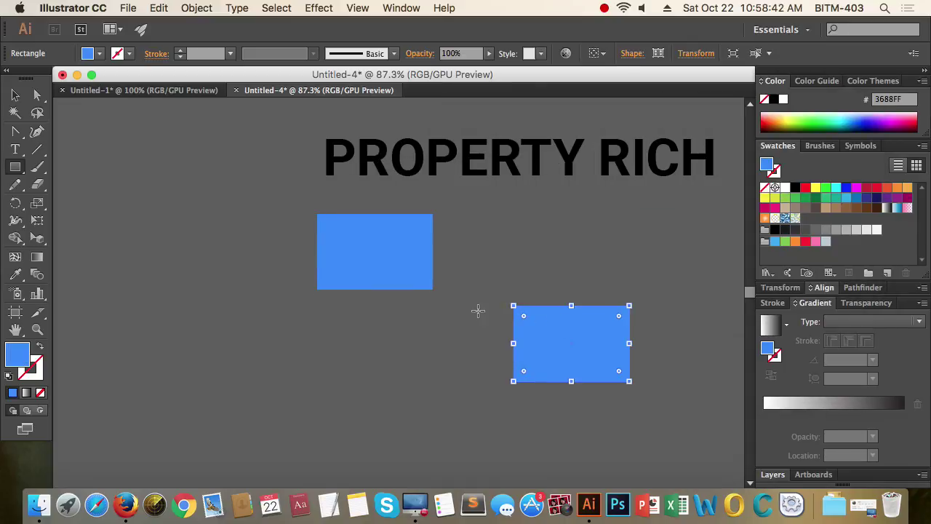
pyautogui.press('v')
pyautogui.moveTo(580, 341); pyautogui.dragTo(545, 269)
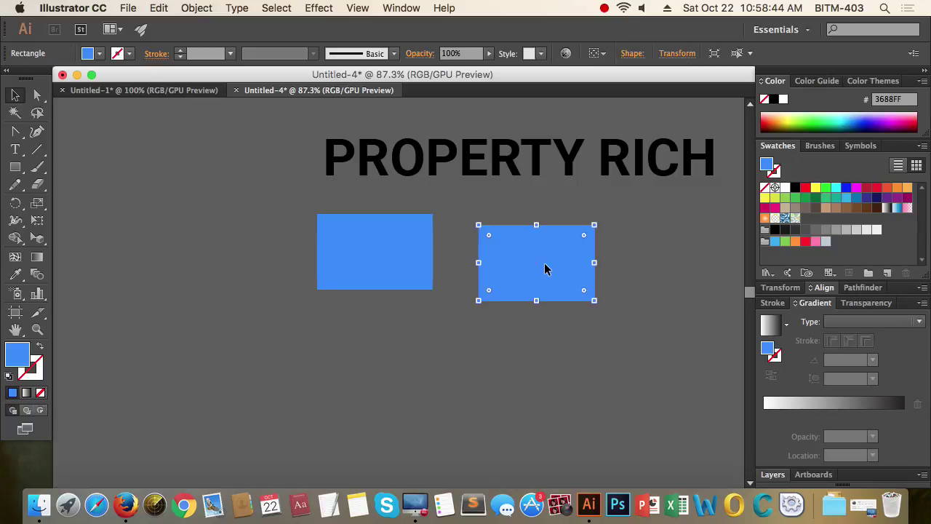
pyautogui.press('Delete')
# Step: Duplicate the blue rectangle to its right and fill the copy with darker blue 0C61C6
pyautogui.keyDown('alt'); pyautogui.keyDown('super'); pyautogui.click(542, 262); pyautogui.keyUp('super'); pyautogui.keyUp('alt')
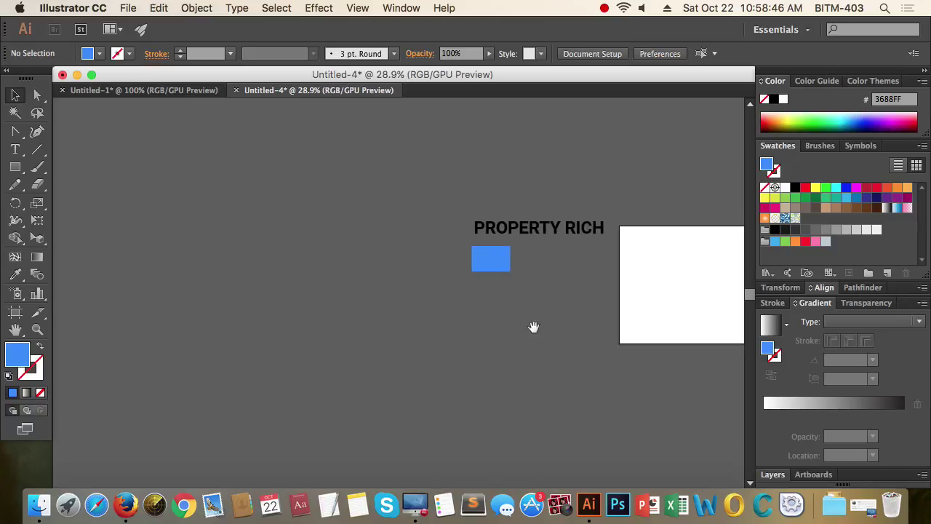
pyautogui.moveTo(564, 310); pyautogui.dragTo(356, 329)
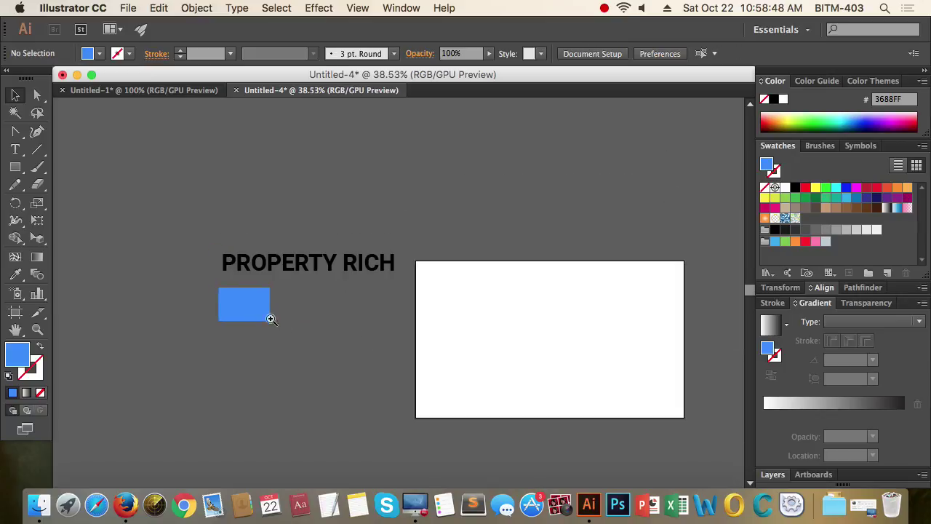
pyautogui.keyDown('super'); pyautogui.click(271, 318); pyautogui.keyUp('super')
pyautogui.moveTo(265, 307); pyautogui.dragTo(352, 307)
pyautogui.doubleClick(16, 354)
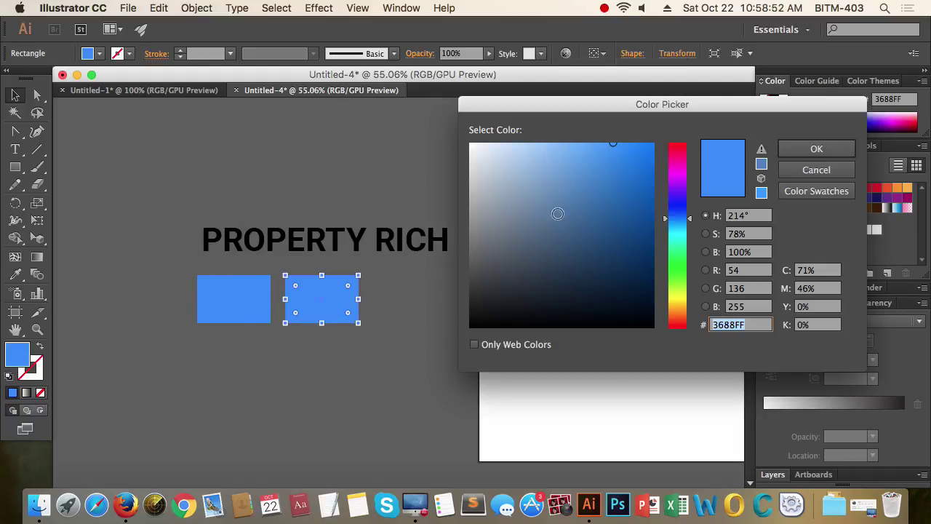
pyautogui.moveTo(611, 172); pyautogui.dragTo(644, 183)
pyautogui.click(811, 149)
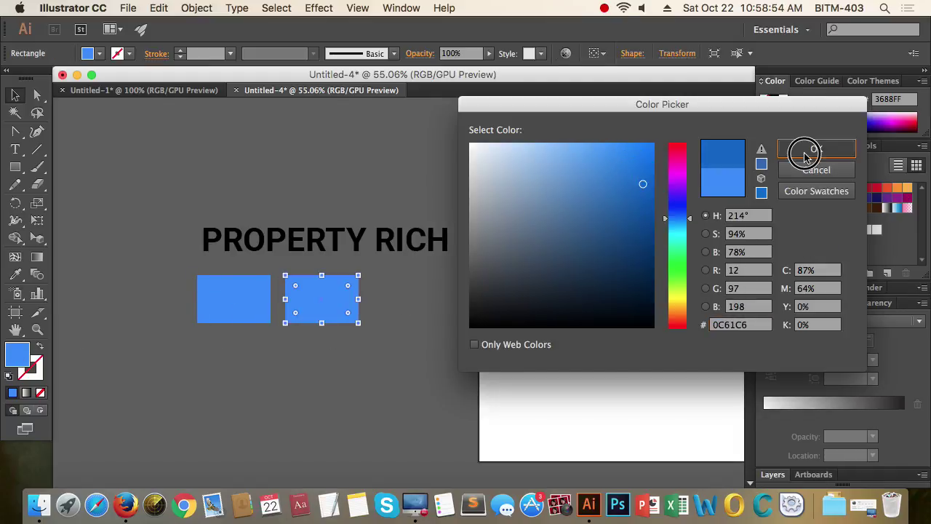
pyautogui.click(371, 349)
pyautogui.moveTo(451, 315); pyautogui.dragTo(277, 361)
pyautogui.moveTo(483, 387); pyautogui.dragTo(277, 301)
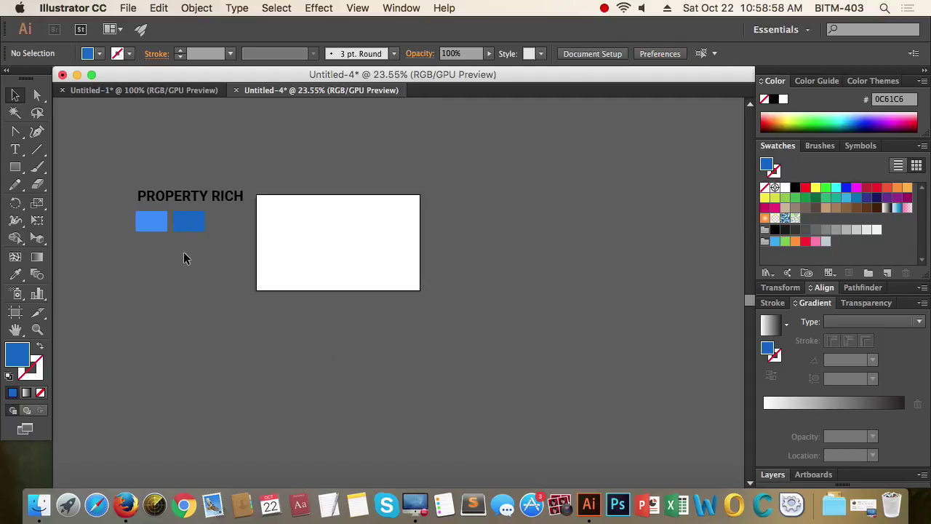
pyautogui.scroll(2, 225, 258)
pyautogui.scroll(4, 224, 258)
pyautogui.hscroll(3, 260, 289)
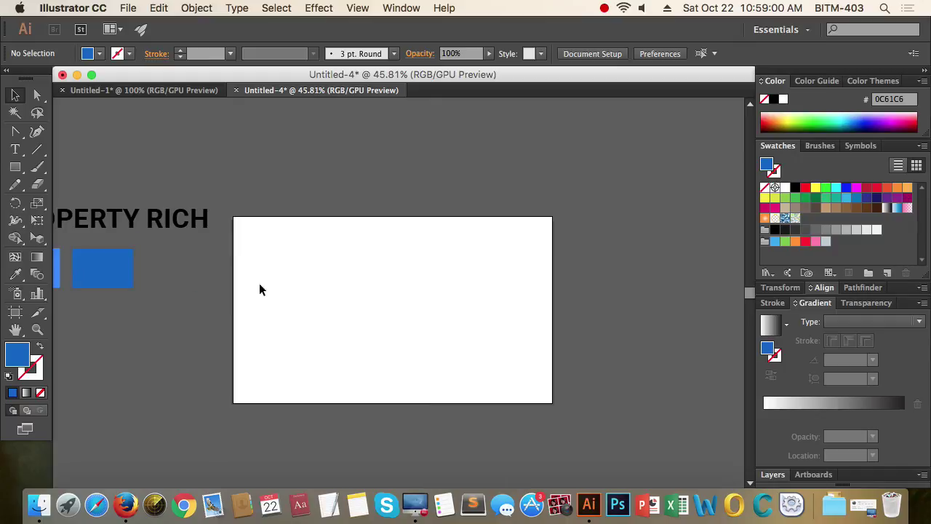
pyautogui.scroll(2, 299, 269)
pyautogui.scroll(2, 352, 260)
pyautogui.hscroll(3, 335, 250)
pyautogui.scroll(-2, 335, 250)
pyautogui.scroll(-3, 437, 241)
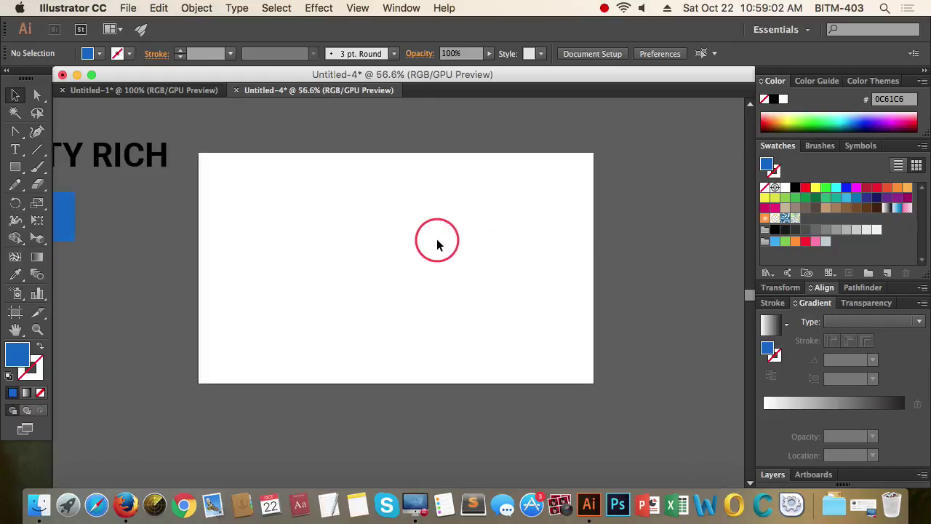
pyautogui.scroll(-2, 447, 262)
pyautogui.hscroll(-3, 383, 243)
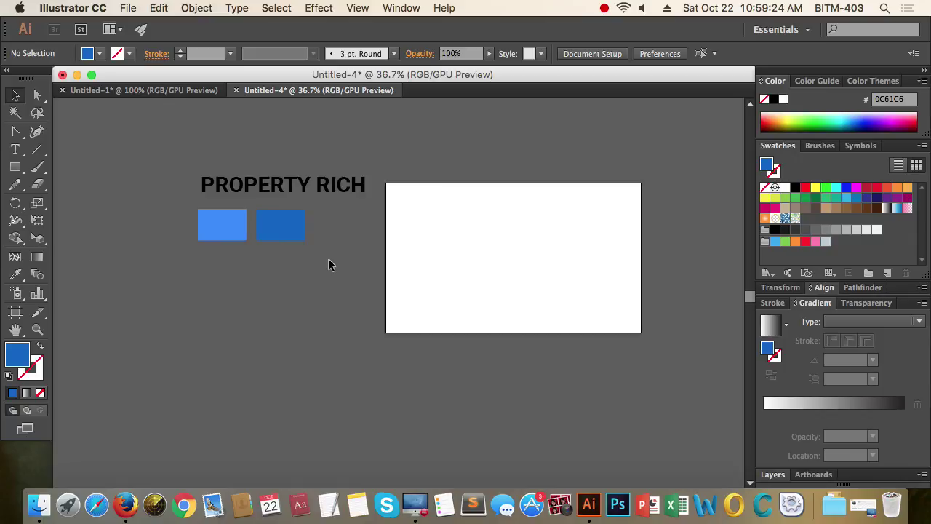
# Step: Draw a long, thin dark blue horizontal bar near the artboard's upper edge, extending slightly past its right edge
pyautogui.moveTo(556, 193); pyautogui.dragTo(382, 256)
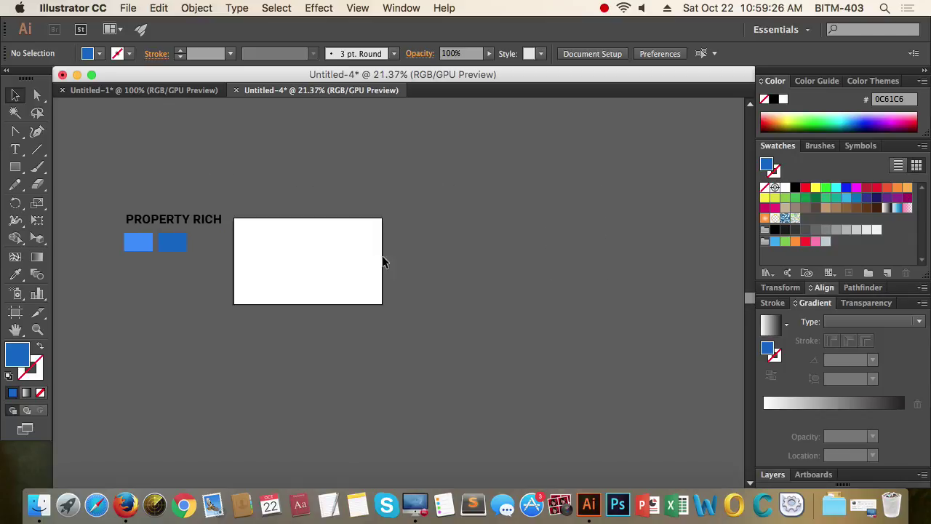
pyautogui.scroll(4, 378, 218)
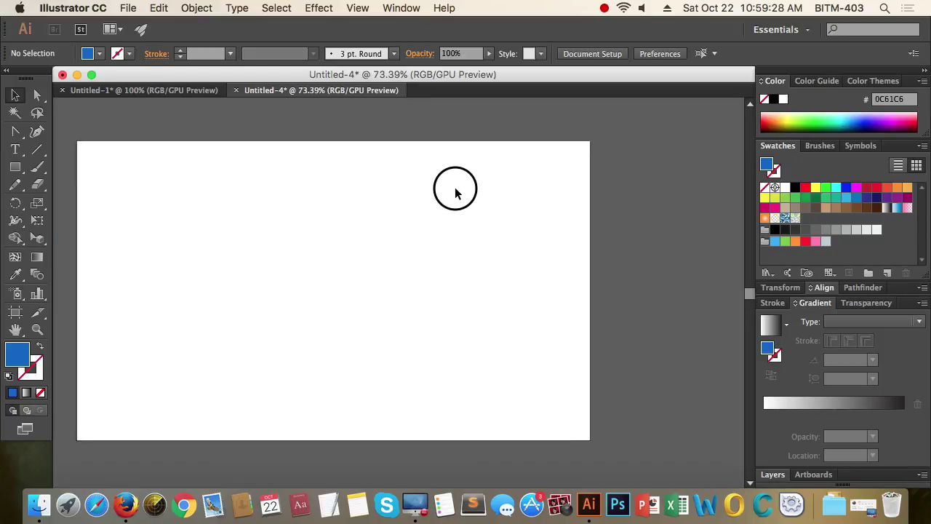
pyautogui.scroll(2, 456, 191)
pyautogui.moveTo(364, 264); pyautogui.dragTo(407, 242)
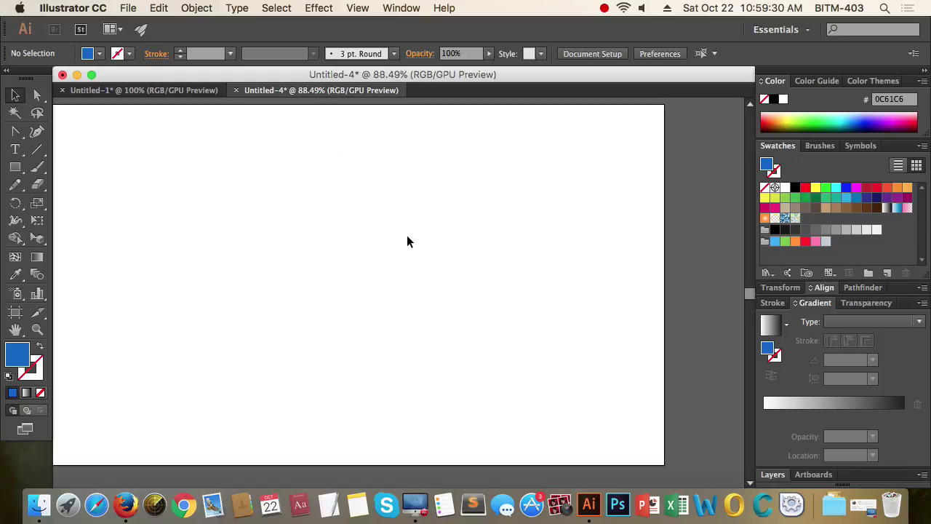
pyautogui.press('m')
pyautogui.moveTo(344, 144); pyautogui.dragTo(684, 165)
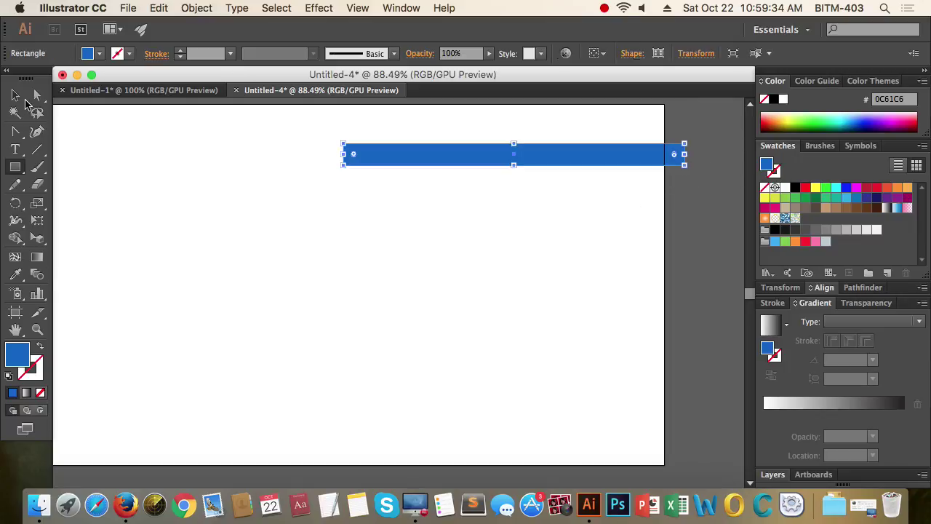
pyautogui.click(16, 96)
pyautogui.click(269, 270)
# Step: Duplicate the dark blue bar directly beneath itself and repeat the copy twice to stack four touching bars
pyautogui.scroll(-4, 495, 262)
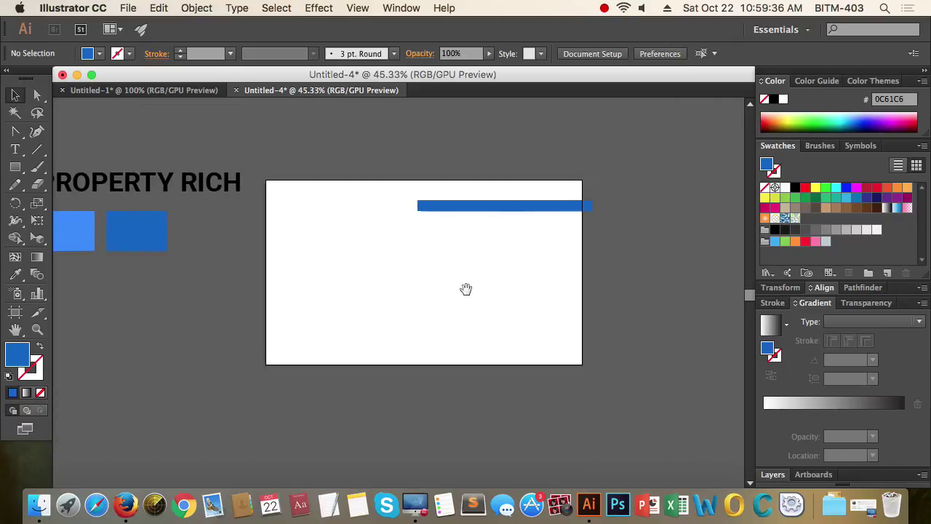
pyautogui.moveTo(465, 289); pyautogui.dragTo(420, 277)
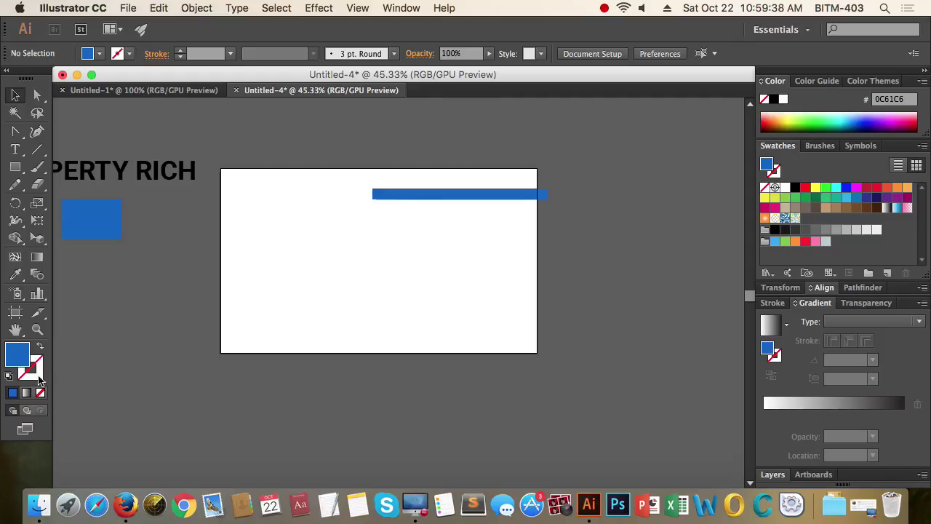
pyautogui.moveTo(418, 226); pyautogui.dragTo(463, 233)
pyautogui.moveTo(320, 218); pyautogui.dragTo(422, 197)
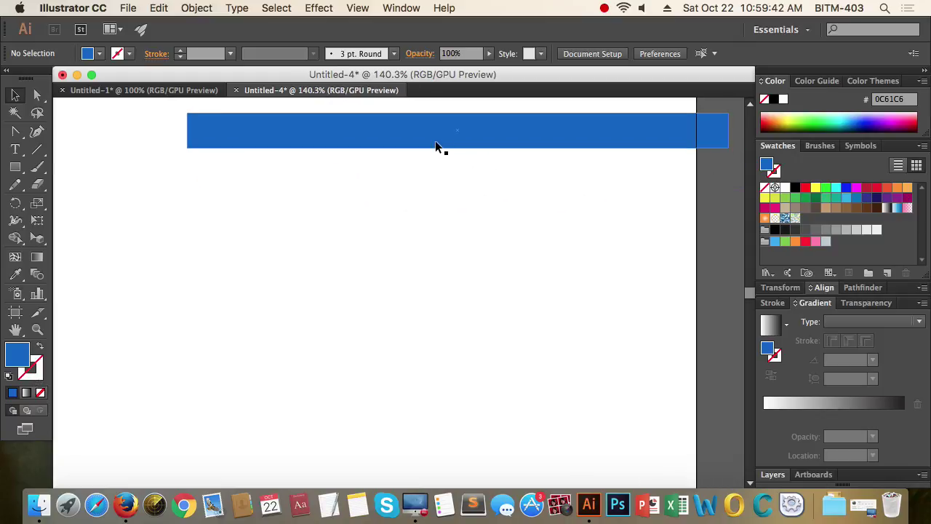
pyautogui.moveTo(435, 141); pyautogui.dragTo(435, 179)
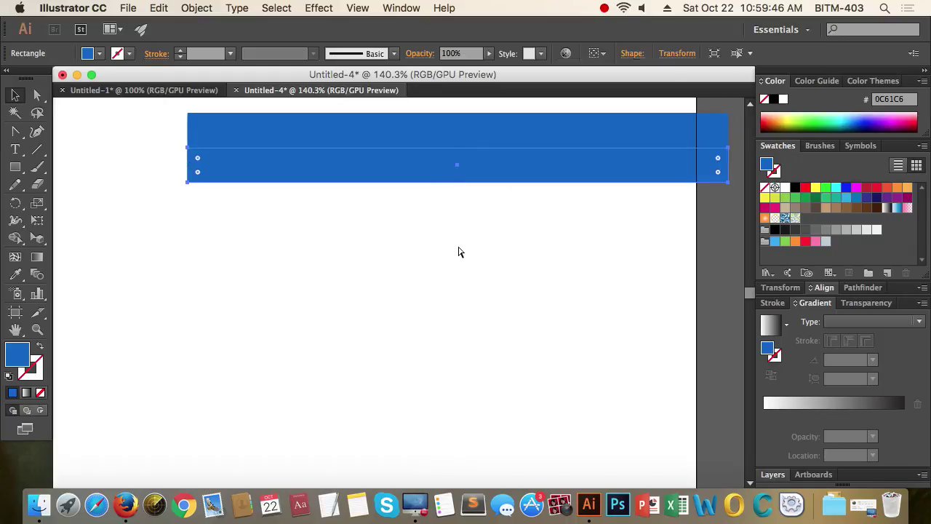
pyautogui.press('super+d')
pyautogui.press('super+d')
pyautogui.click(470, 289)
# Step: Delete the two middle bars of the stack, keeping the outer two as parallel stripes one bar-pair apart
pyautogui.moveTo(546, 272); pyautogui.dragTo(399, 320)
pyautogui.moveTo(563, 326); pyautogui.dragTo(357, 348)
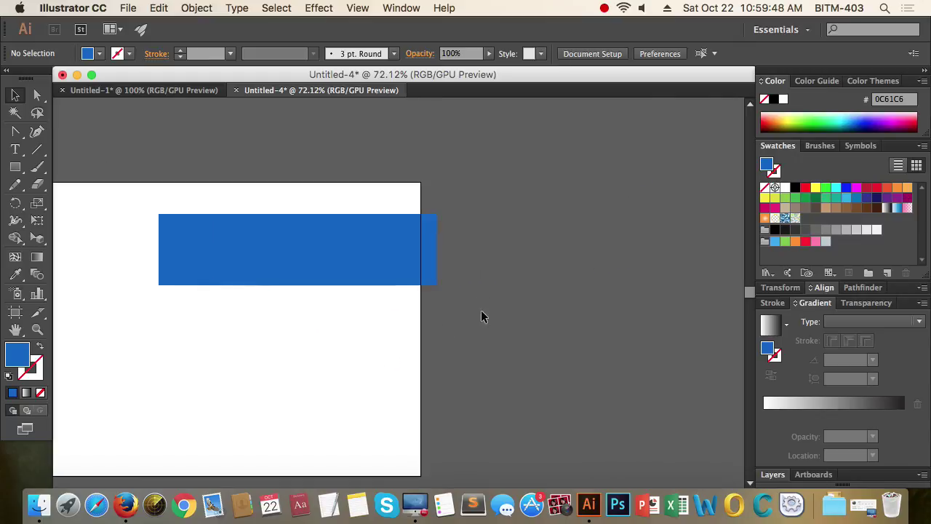
pyautogui.moveTo(465, 297); pyautogui.dragTo(549, 284)
pyautogui.click(409, 218)
pyautogui.keyDown('shift'); pyautogui.click(408, 238); pyautogui.keyUp('shift')
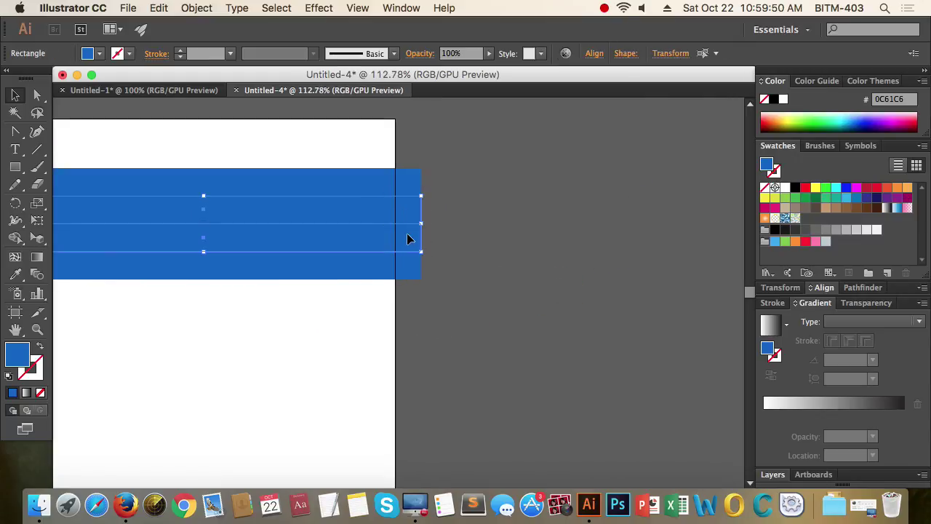
pyautogui.press('Delete')
pyautogui.click(508, 316)
pyautogui.scroll(-4, 499, 283)
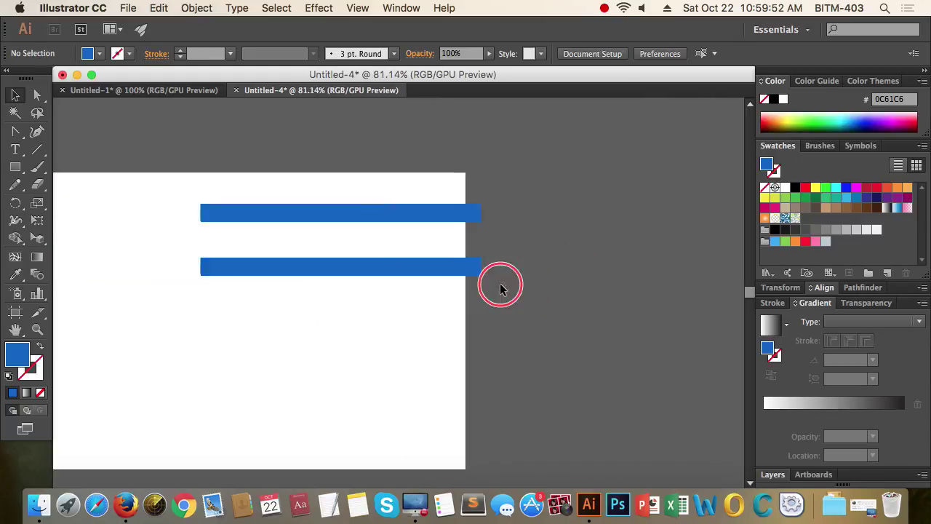
# Step: Draw a circle centred between the two blue bars near their artboard-side ends, spanning roughly from the upper bar's top to the lower bar's bottom
pyautogui.scroll(4, 524, 254)
pyautogui.moveTo(491, 202); pyautogui.dragTo(538, 380)
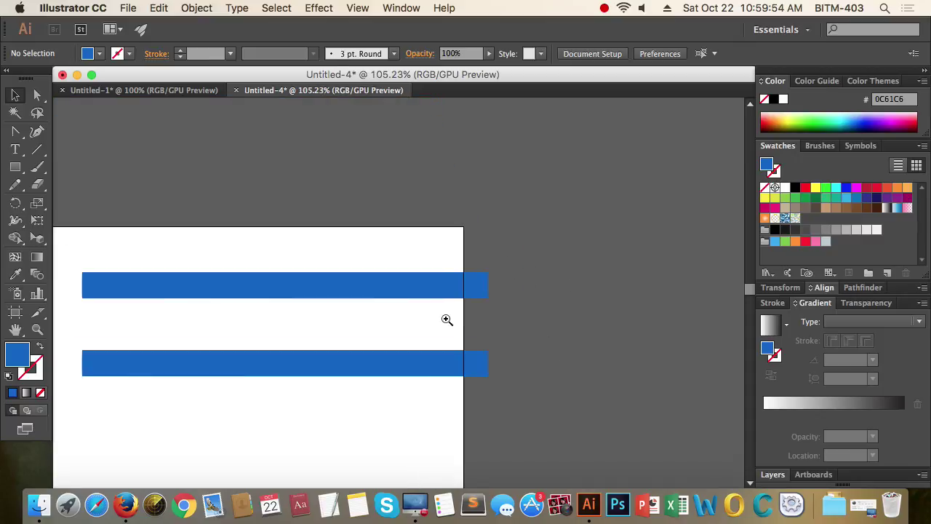
pyautogui.moveTo(444, 318); pyautogui.dragTo(551, 265)
pyautogui.moveTo(450, 251); pyautogui.dragTo(461, 156)
pyautogui.click(625, 306)
pyautogui.scroll(5, 605, 283)
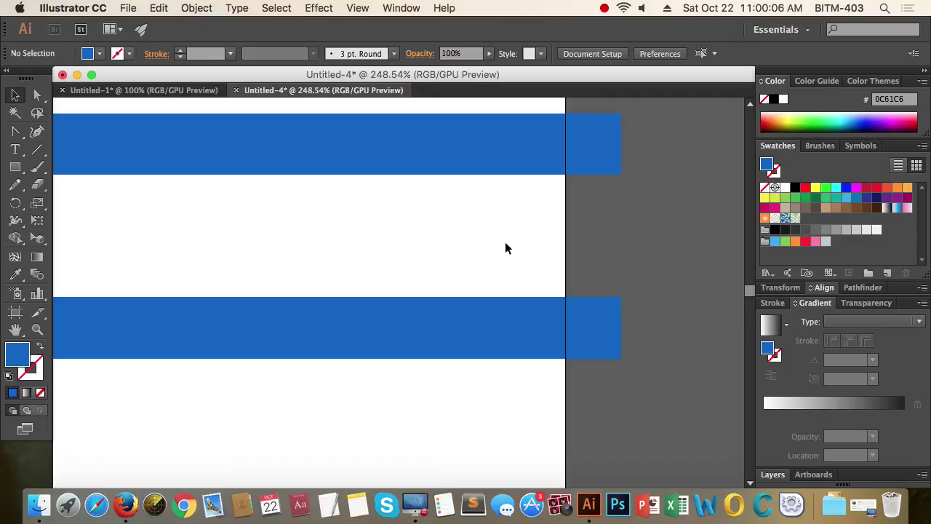
pyautogui.moveTo(563, 227); pyautogui.dragTo(431, 246)
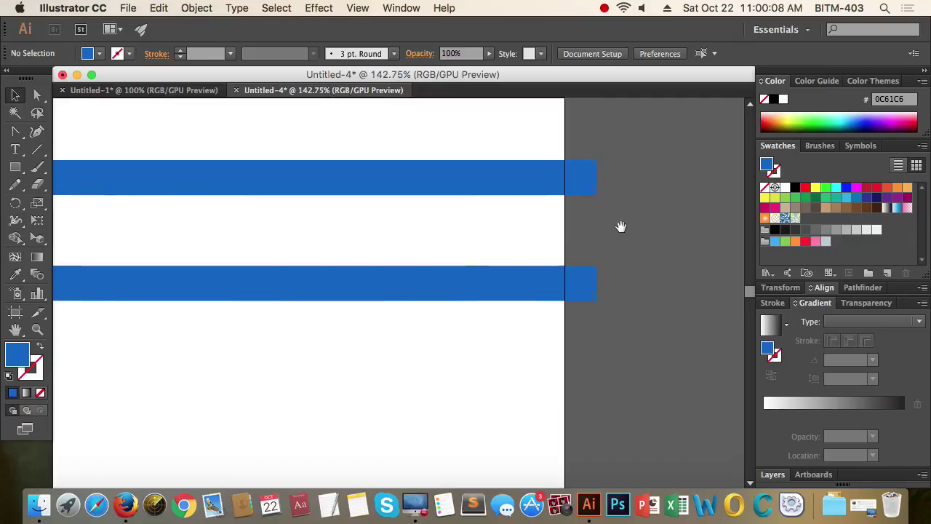
pyautogui.moveTo(621, 227); pyautogui.dragTo(532, 237)
pyautogui.scroll(3, 400, 272)
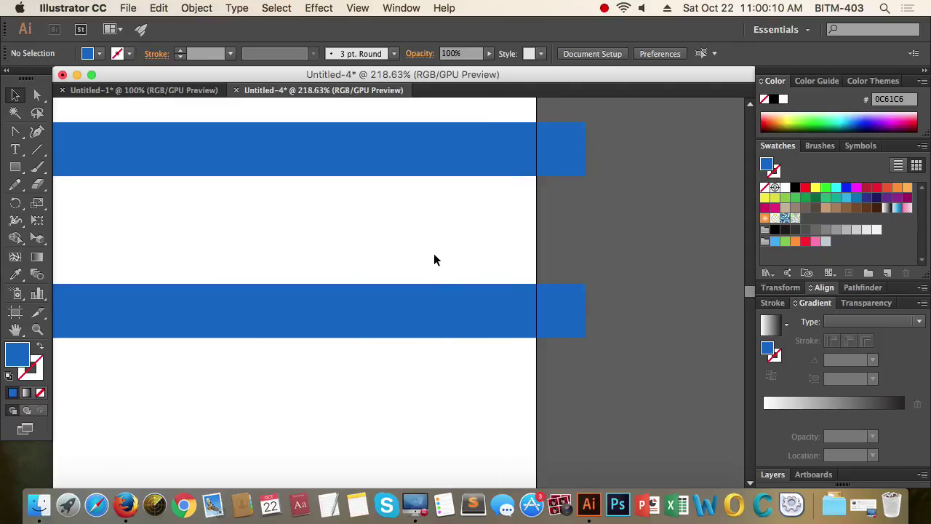
pyautogui.press('l')
pyautogui.moveTo(487, 228); pyautogui.dragTo(597, 338)
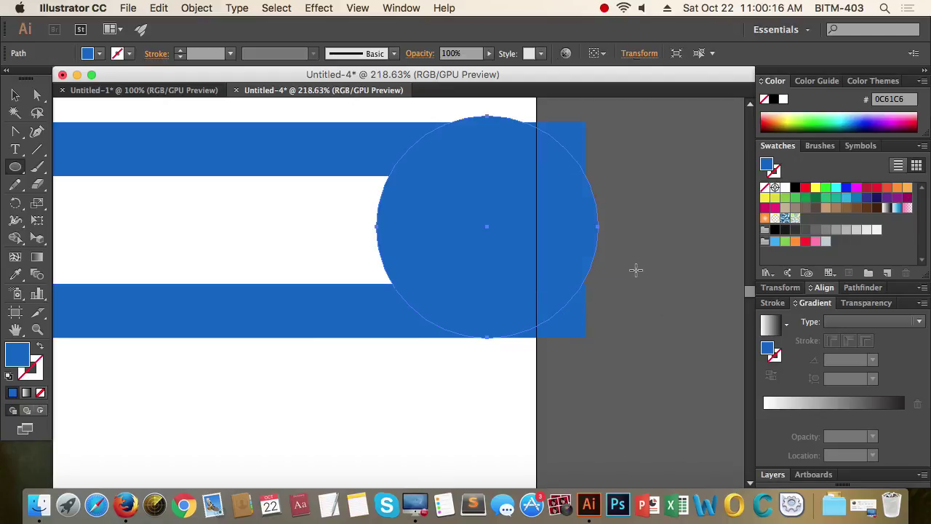
pyautogui.press('v')
pyautogui.click(667, 245)
# Step: Fill the circle overlapping the two blue bars with black
pyautogui.keyDown('alt'); pyautogui.keyDown('super'); pyautogui.click(514, 250); pyautogui.keyUp('super'); pyautogui.keyUp('alt')
pyautogui.moveTo(610, 236); pyautogui.dragTo(549, 265)
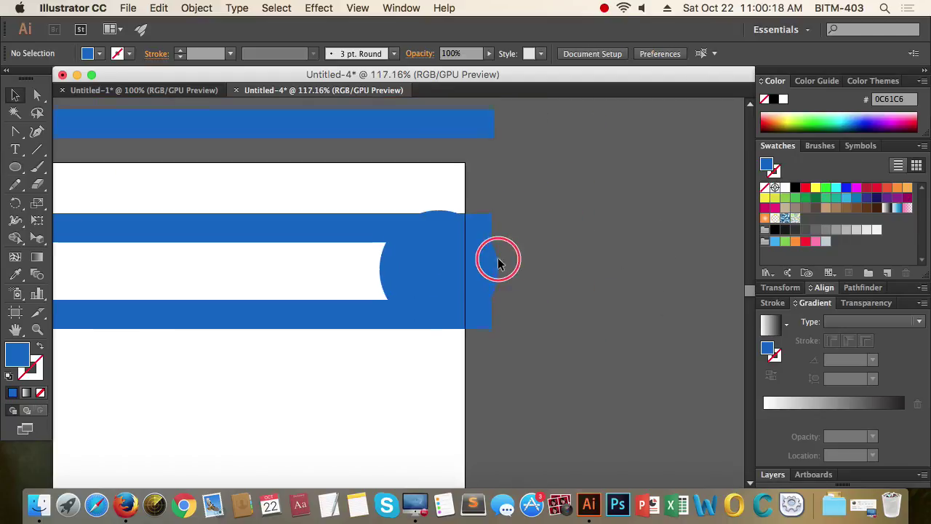
pyautogui.scroll(3, 498, 262)
pyautogui.click(400, 288)
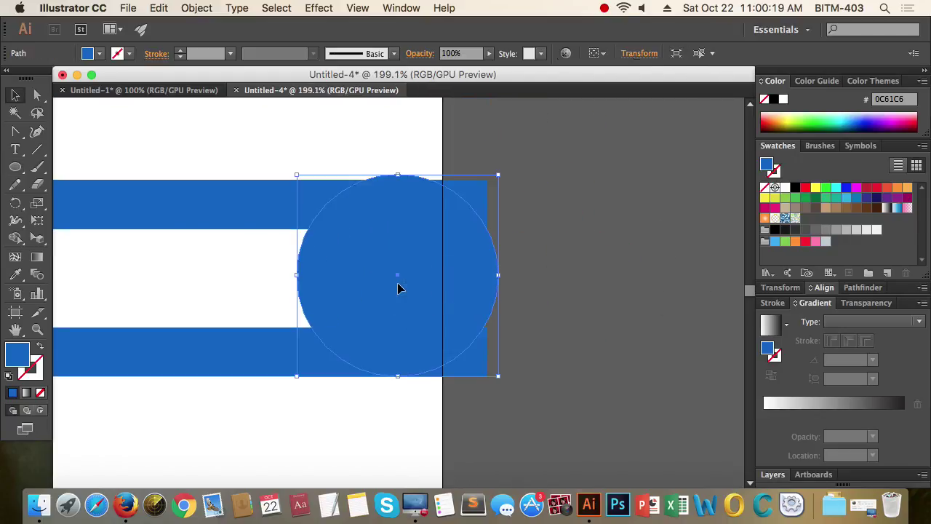
pyautogui.click(794, 187)
pyautogui.click(635, 260)
# Step: Resize the black circle so its top meets the upper bar's top edge exactly
pyautogui.scroll(8, 376, 179)
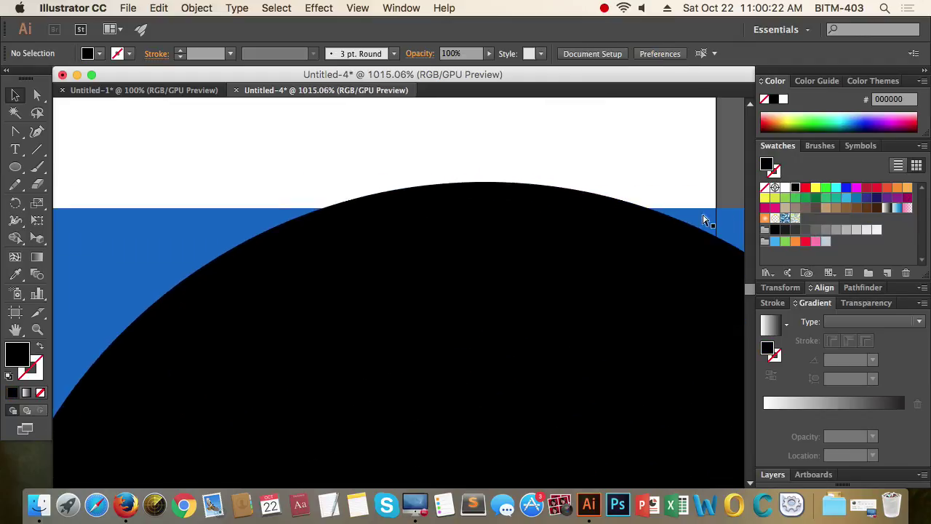
pyautogui.click(534, 209)
pyautogui.moveTo(486, 182); pyautogui.dragTo(489, 211)
pyautogui.click(541, 163)
pyautogui.scroll(-5, 541, 163)
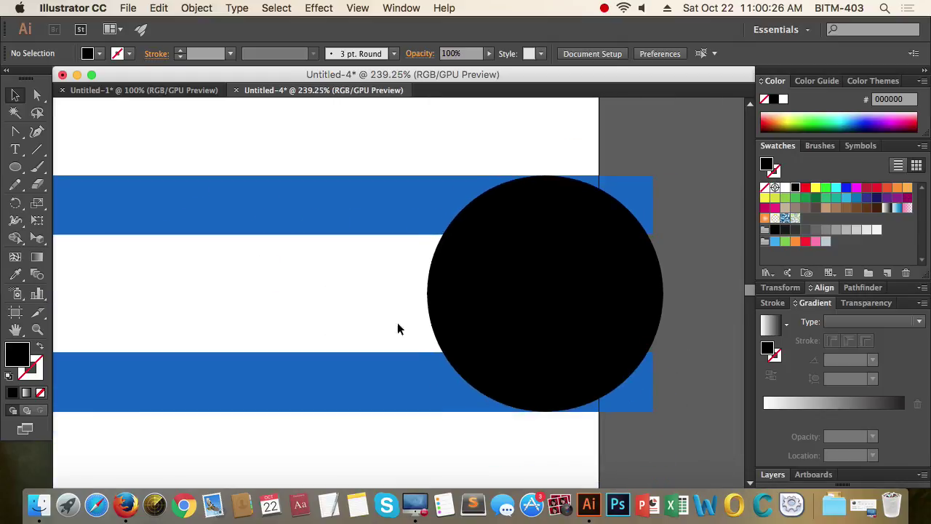
# Step: Check closely how the black circle's lower edge lines up with the lower bar's bottom edge
pyautogui.moveTo(628, 464); pyautogui.dragTo(475, 361)
pyautogui.moveTo(338, 297); pyautogui.dragTo(676, 343)
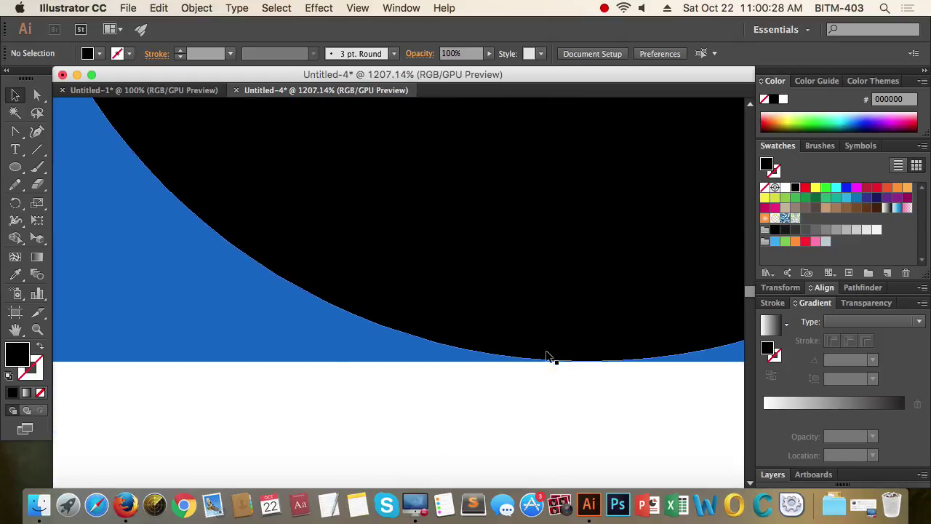
pyautogui.moveTo(613, 399); pyautogui.dragTo(414, 357)
pyautogui.moveTo(368, 320); pyautogui.dragTo(708, 351)
pyautogui.moveTo(600, 372); pyautogui.dragTo(593, 369)
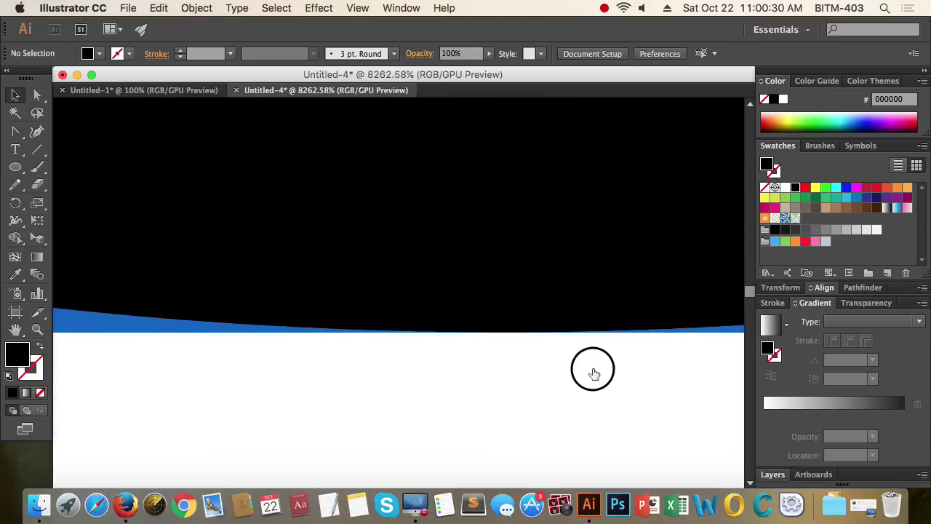
pyautogui.scroll(3, 301, 313)
pyautogui.scroll(-7, 250, 357)
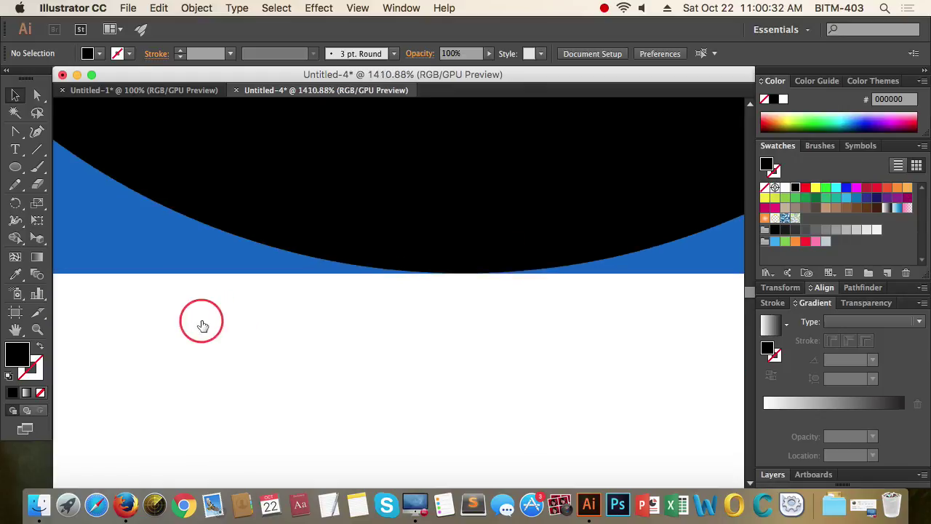
pyautogui.scroll(-6, 218, 320)
pyautogui.scroll(2, 645, 327)
pyautogui.scroll(1, 631, 247)
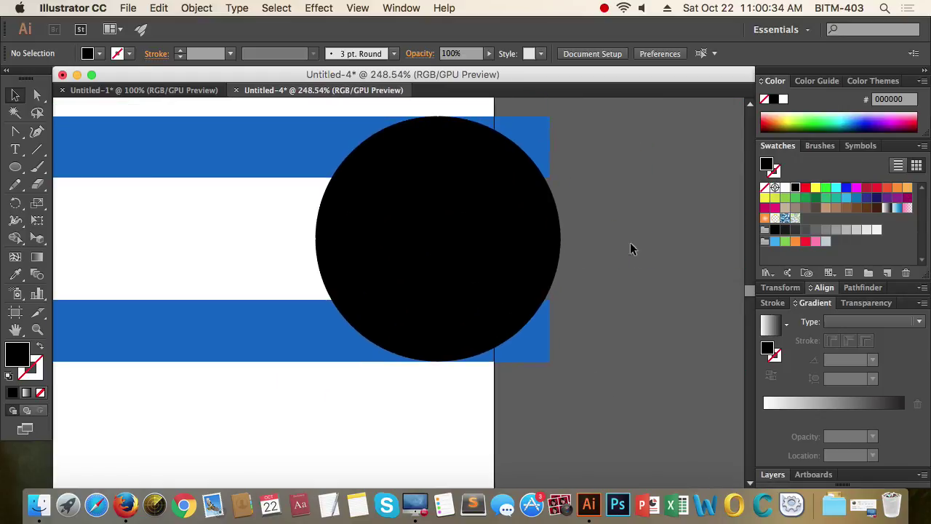
# Step: Reduce the black circle's opacity to 46%
pyautogui.moveTo(547, 268); pyautogui.dragTo(519, 274)
pyautogui.click(615, 279)
pyautogui.scroll(-1, 570, 265)
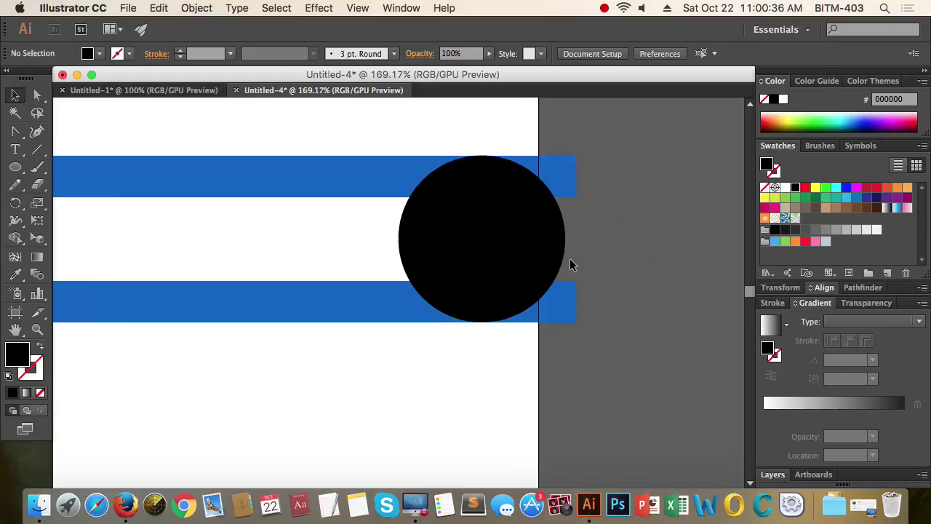
pyautogui.scroll(3, 570, 265)
pyautogui.moveTo(482, 286); pyautogui.dragTo(568, 291)
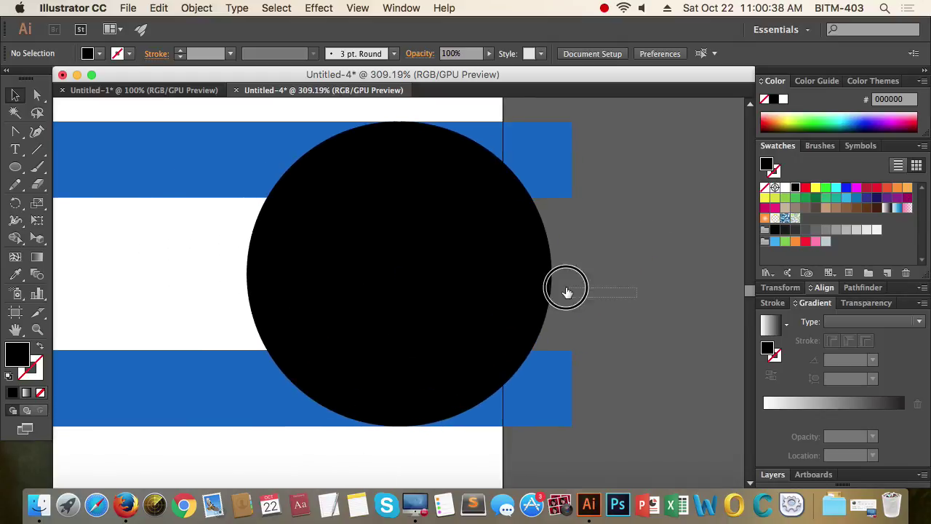
pyautogui.click(384, 277)
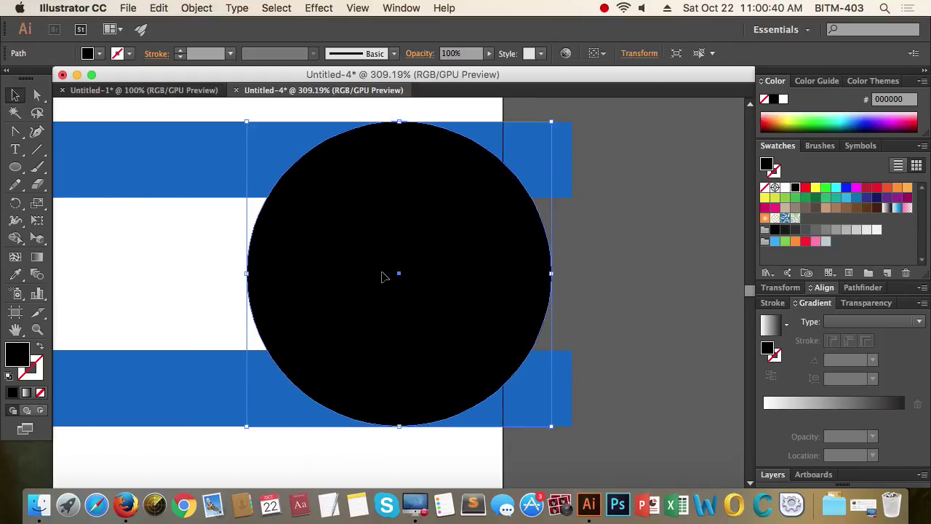
pyautogui.click(490, 53)
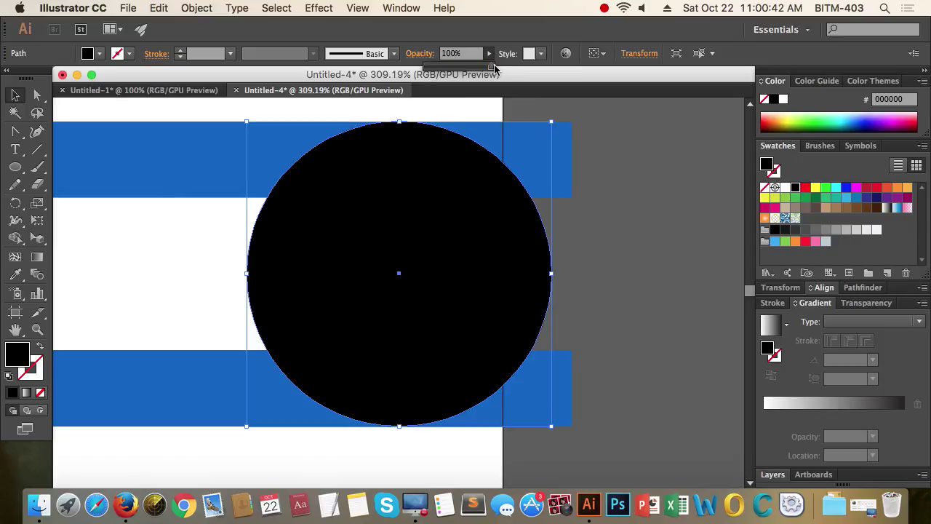
pyautogui.moveTo(497, 68); pyautogui.dragTo(459, 70)
pyautogui.click(634, 249)
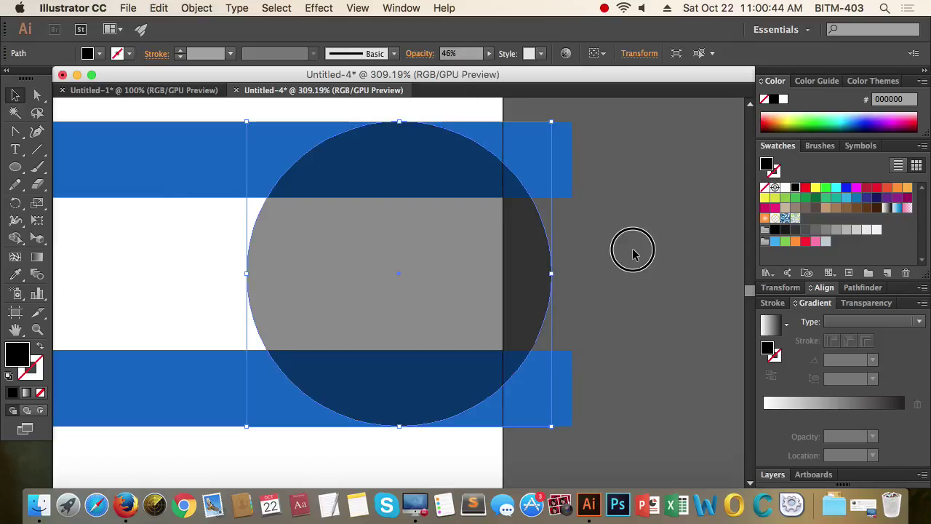
# Step: Draw a smaller black circle from the translucent circle's centre, sized to fill the gap between the two bars
pyautogui.moveTo(591, 274); pyautogui.dragTo(504, 273)
pyautogui.scroll(-1, 570, 265)
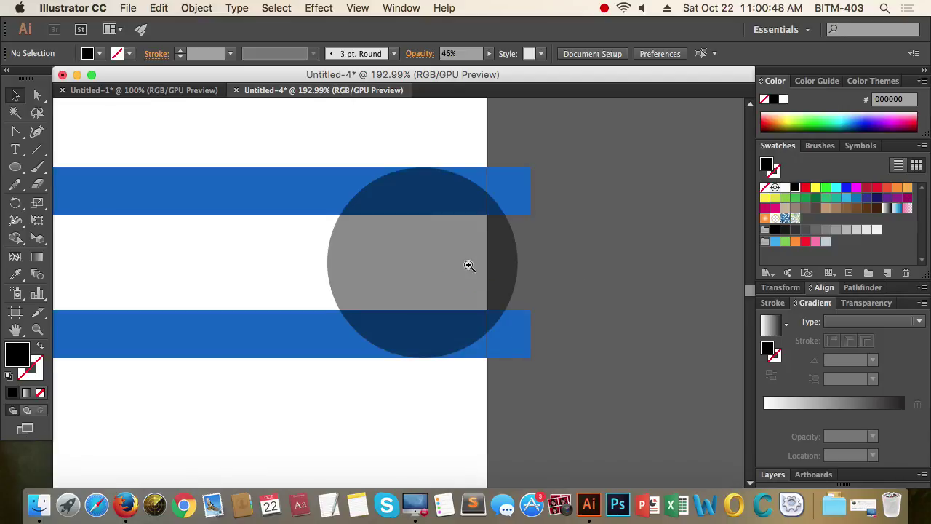
pyautogui.scroll(4, 470, 264)
pyautogui.click(328, 253)
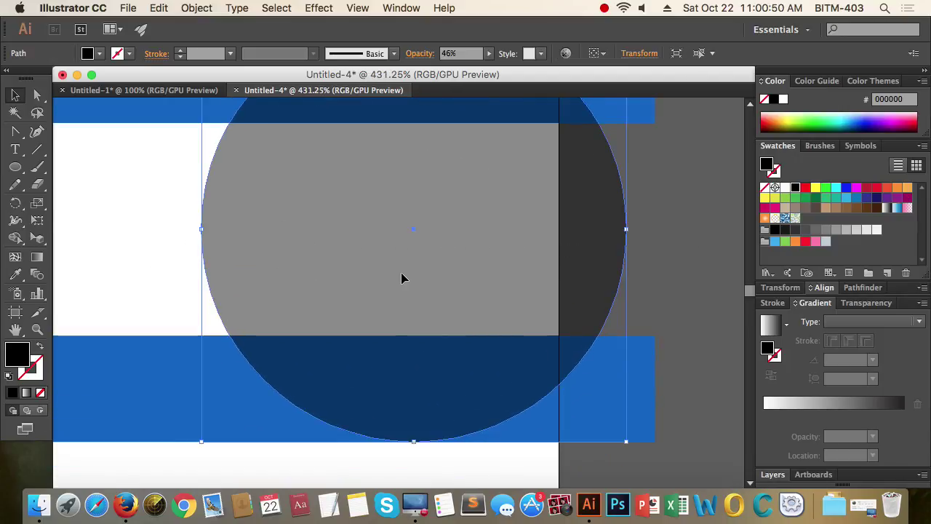
pyautogui.press('l')
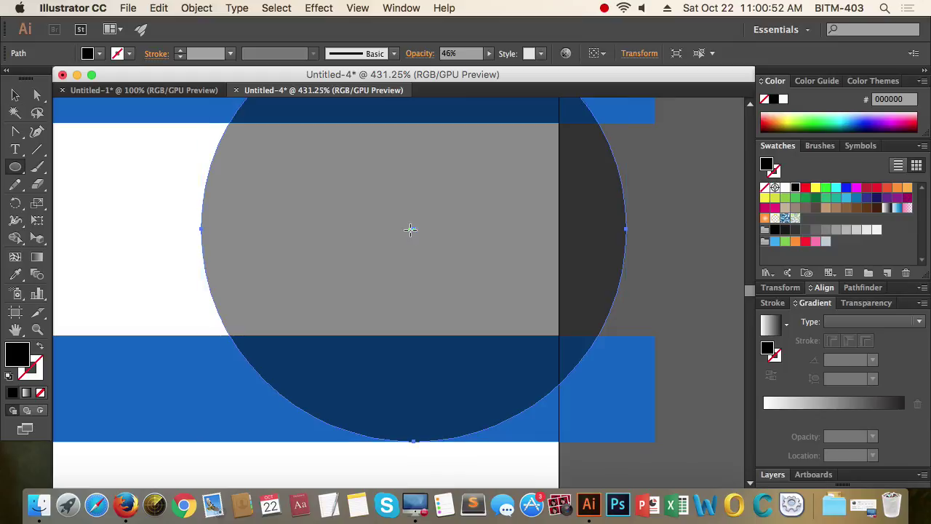
pyautogui.moveTo(414, 228); pyautogui.dragTo(524, 334)
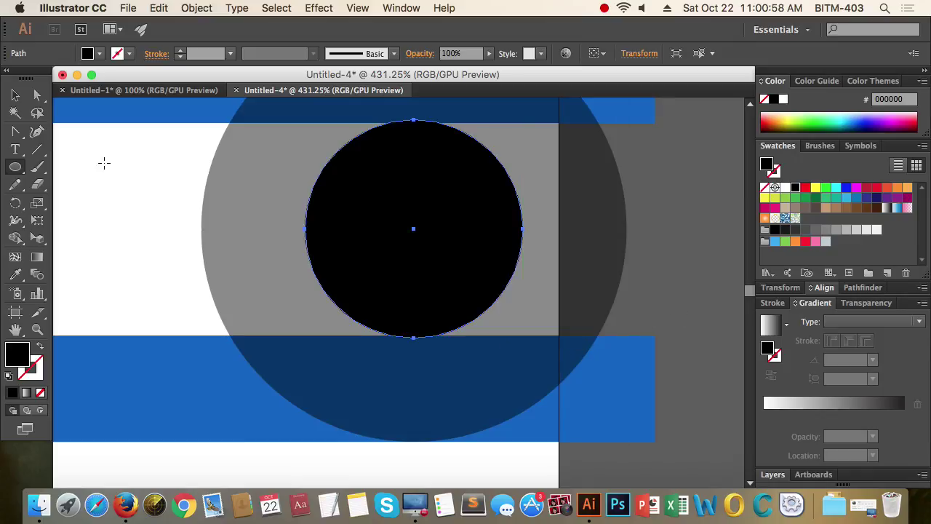
pyautogui.click(16, 95)
pyautogui.click(84, 195)
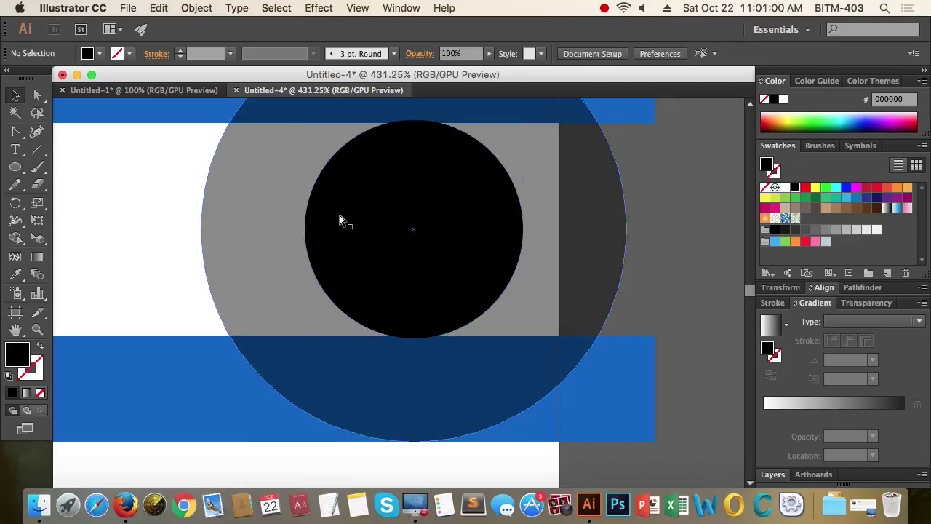
# Step: Pull the inner circle's top down to the lower edge of the upper bar
pyautogui.moveTo(439, 188); pyautogui.dragTo(306, 233)
pyautogui.moveTo(585, 213); pyautogui.dragTo(530, 238)
pyautogui.moveTo(380, 185); pyautogui.dragTo(699, 207)
pyautogui.moveTo(317, 170); pyautogui.dragTo(510, 219)
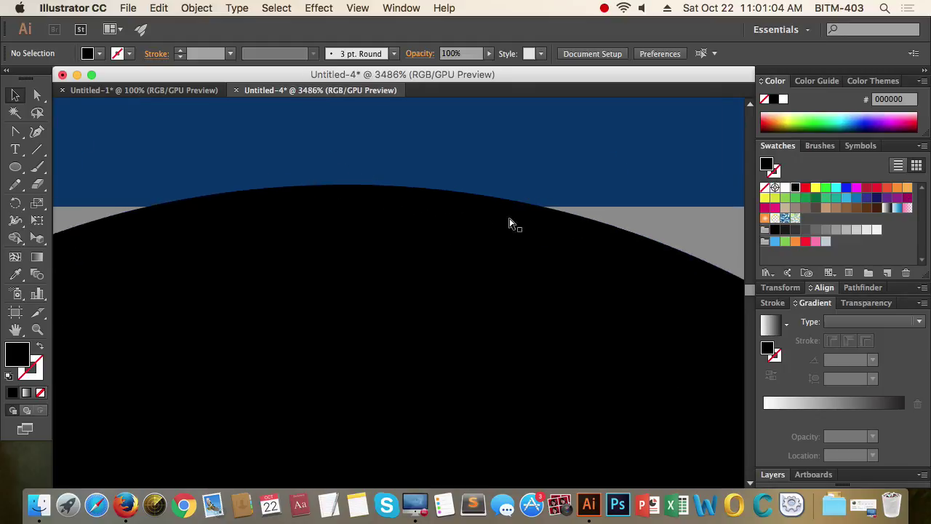
pyautogui.click(359, 215)
pyautogui.moveTo(346, 189); pyautogui.dragTo(347, 207)
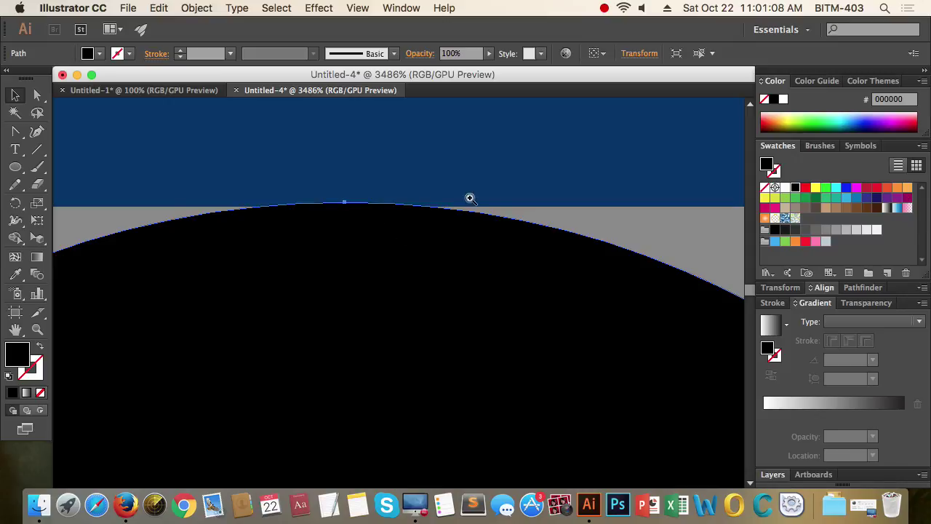
# Step: Pull the inner circle's bottom up to meet the upper edge of the lower bar
pyautogui.moveTo(470, 198); pyautogui.dragTo(199, 214)
pyautogui.moveTo(413, 214); pyautogui.dragTo(228, 240)
pyautogui.moveTo(418, 335); pyautogui.dragTo(670, 337)
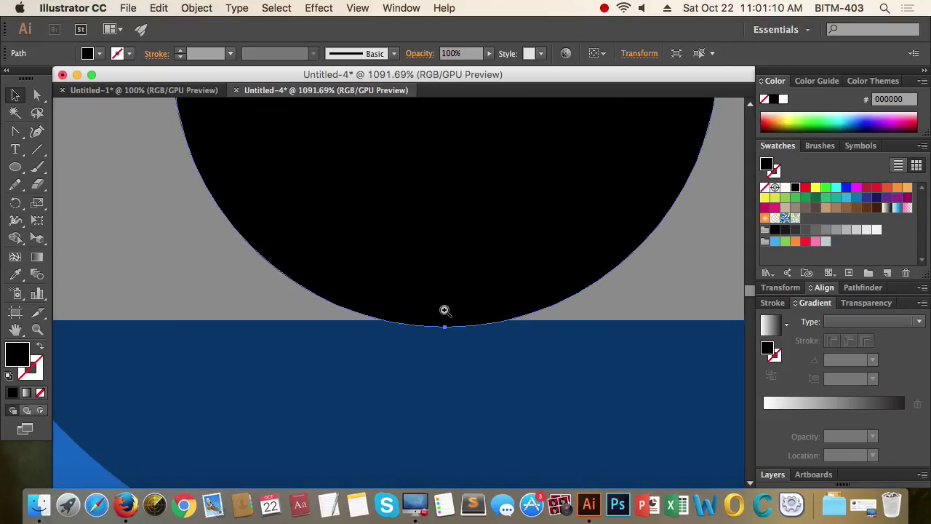
pyautogui.moveTo(441, 312); pyautogui.dragTo(768, 325)
pyautogui.moveTo(469, 388); pyautogui.dragTo(471, 353)
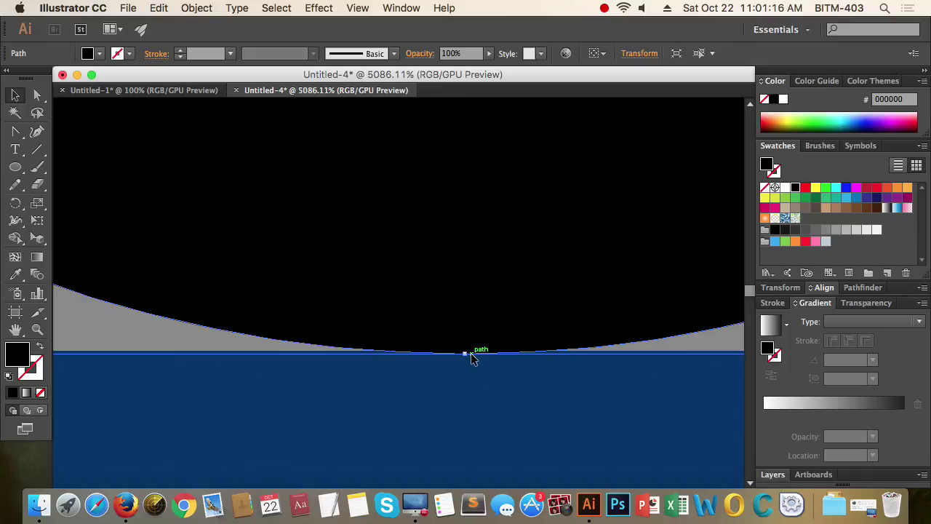
pyautogui.moveTo(547, 279); pyautogui.dragTo(187, 381)
pyautogui.moveTo(440, 280); pyautogui.dragTo(323, 333)
pyautogui.moveTo(357, 306); pyautogui.dragTo(220, 355)
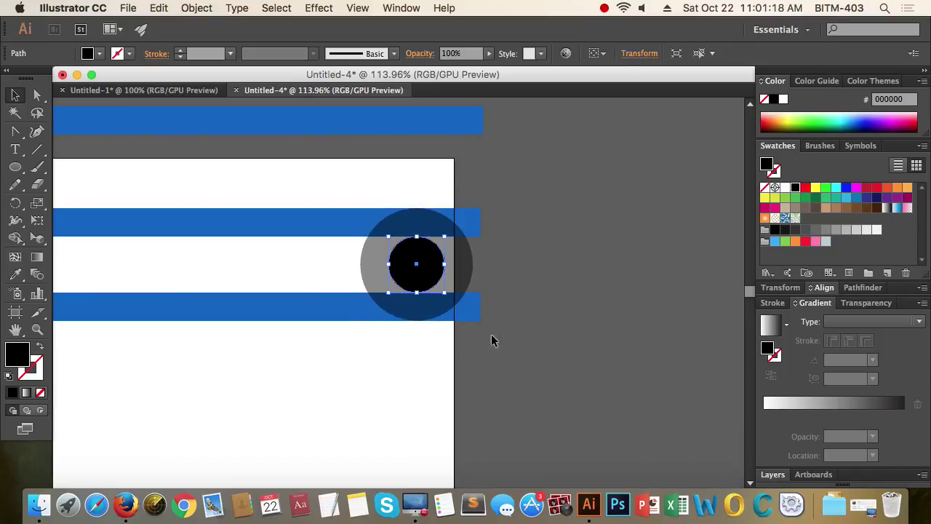
pyautogui.click(521, 295)
# Step: Restore the outer circle's opacity to 100%
pyautogui.scroll(8, 616, 298)
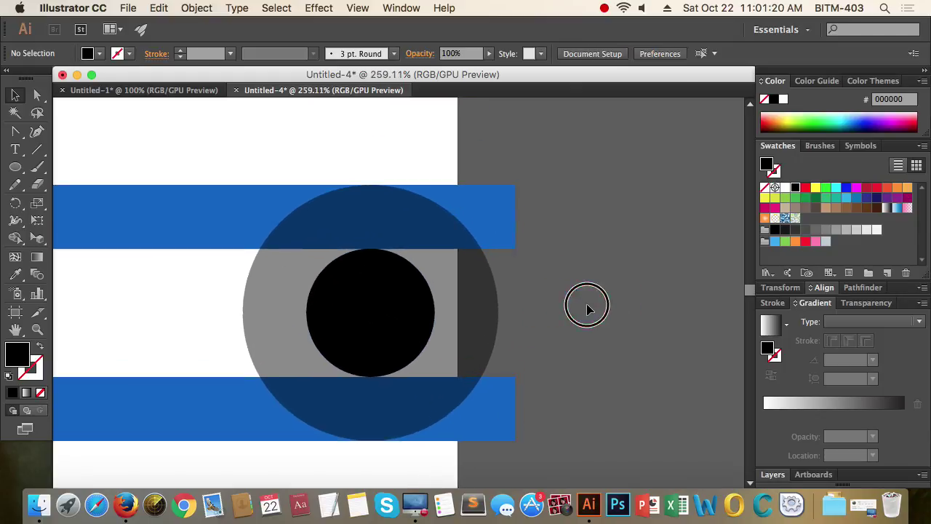
pyautogui.scroll(3, 617, 287)
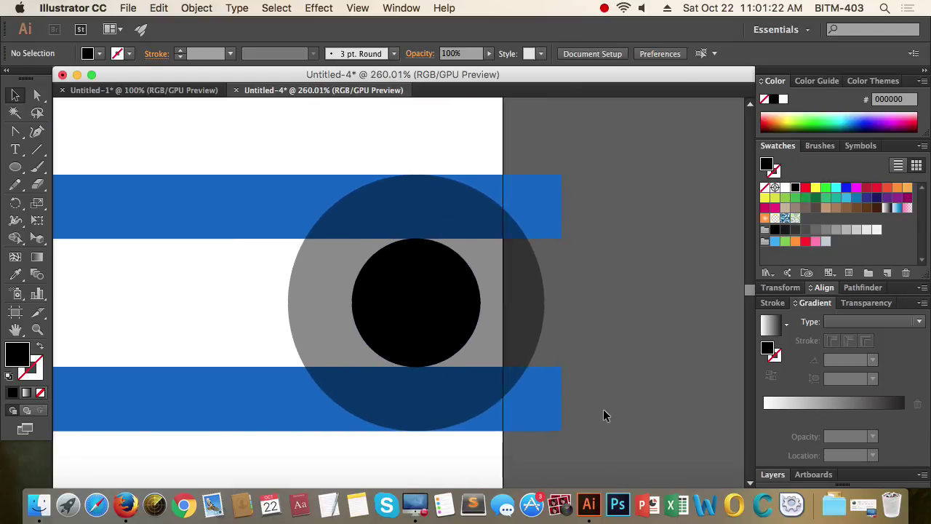
pyautogui.click(535, 314)
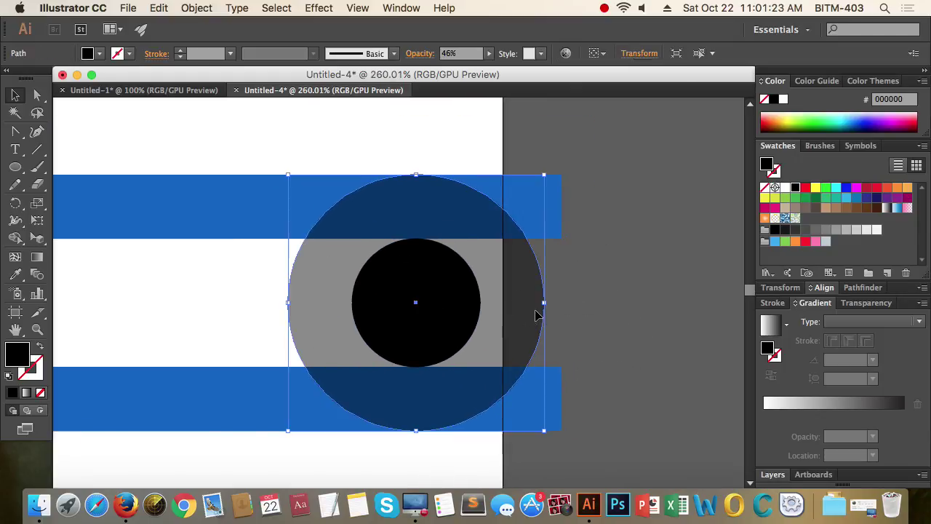
pyautogui.click(488, 53)
pyautogui.moveTo(457, 68); pyautogui.dragTo(556, 73)
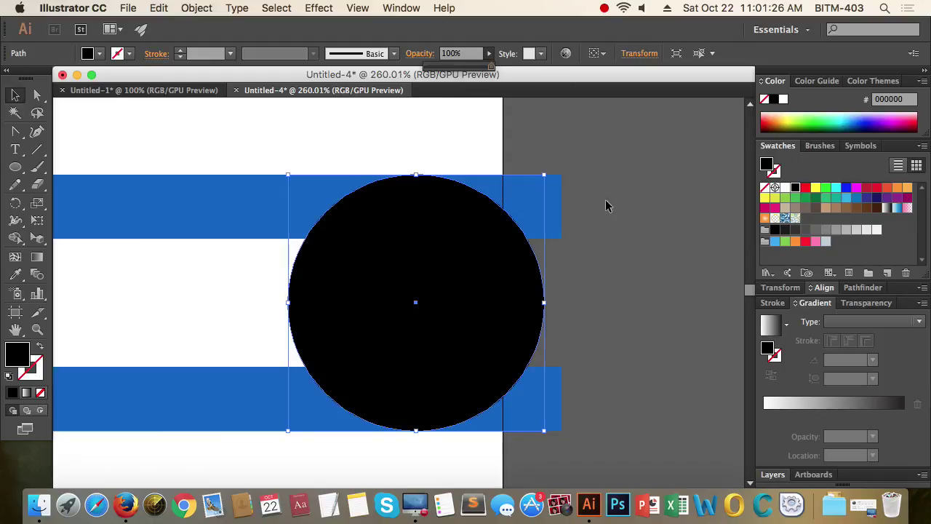
pyautogui.click(645, 269)
# Step: Fill the inner circle with red FF0000
pyautogui.moveTo(647, 268); pyautogui.dragTo(549, 271)
pyautogui.click(481, 290)
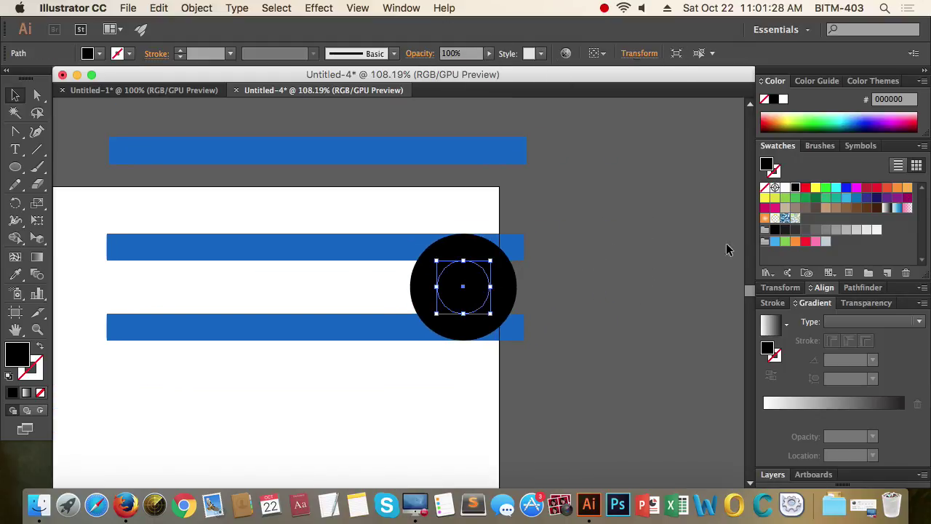
pyautogui.click(807, 188)
pyautogui.click(652, 250)
pyautogui.moveTo(616, 285); pyautogui.dragTo(488, 247)
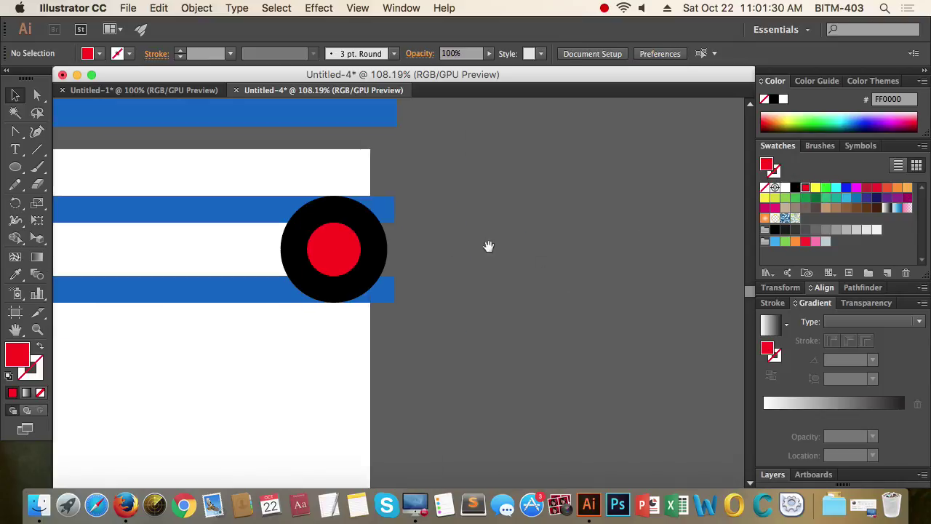
pyautogui.moveTo(391, 249); pyautogui.dragTo(520, 267)
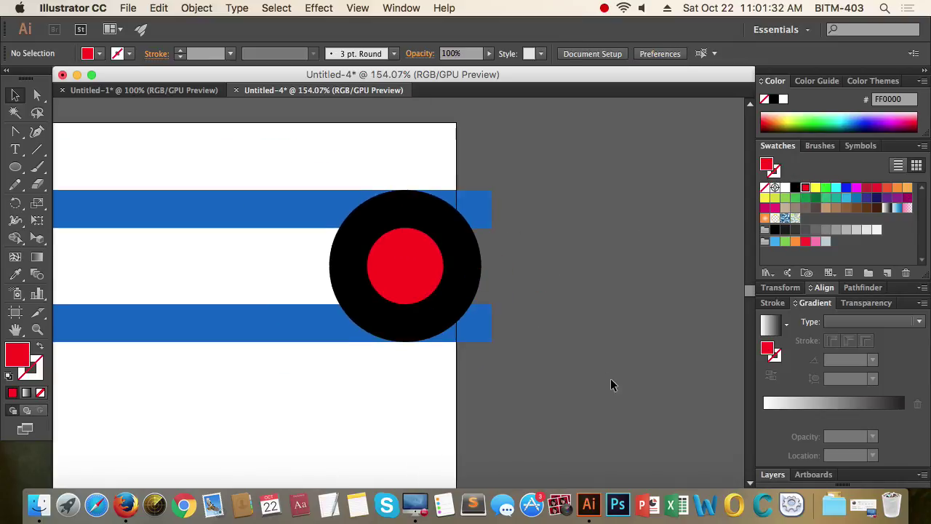
# Step: Try cutting away the inner circle, the ring's left middle section and the upper bar's right end with Shape Builder
pyautogui.moveTo(618, 382); pyautogui.dragTo(273, 192)
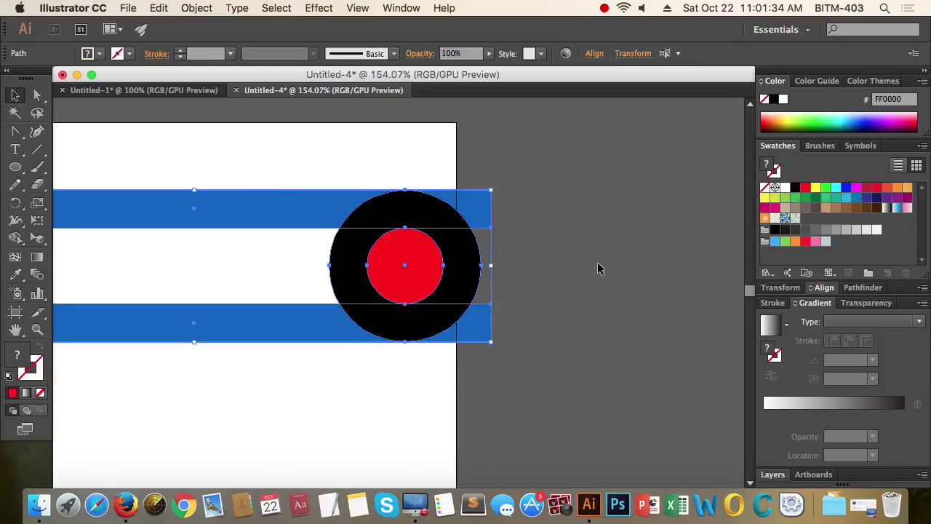
pyautogui.click(862, 288)
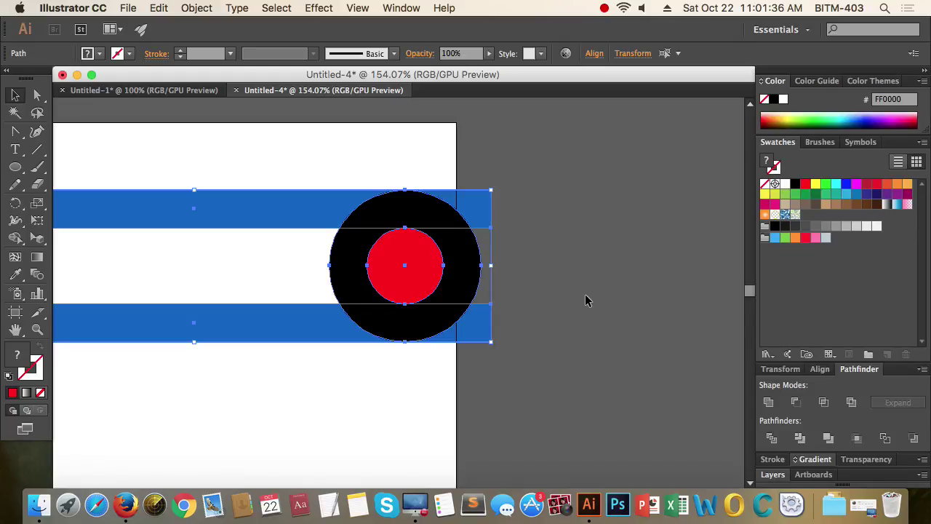
pyautogui.click(19, 240)
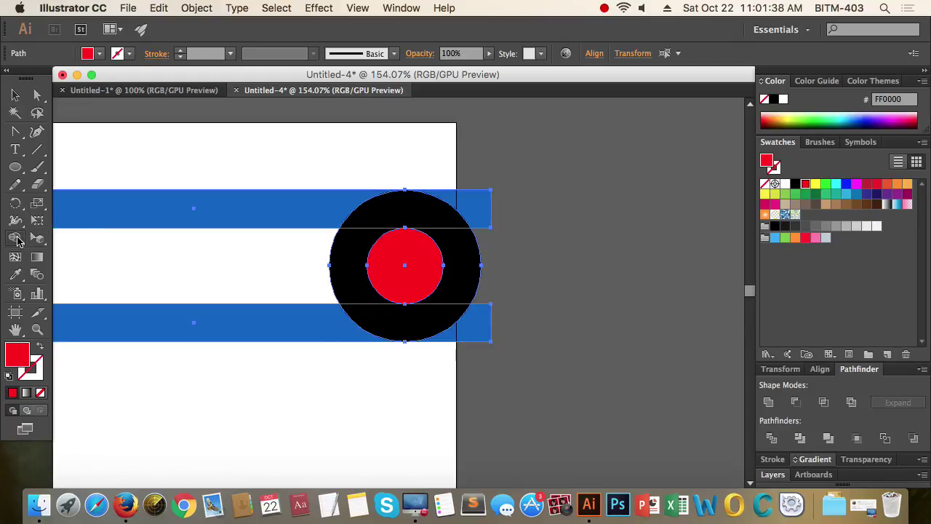
pyautogui.click(18, 240)
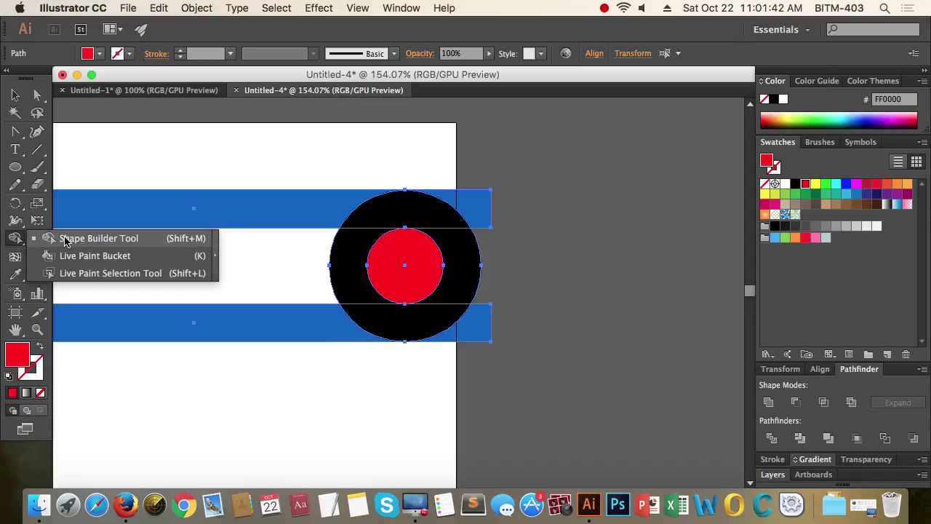
pyautogui.click(65, 241)
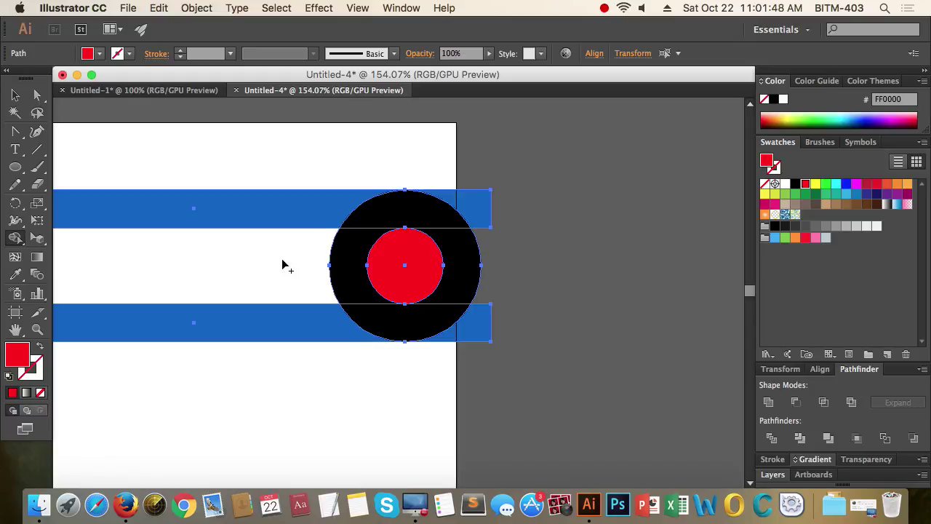
pyautogui.keyDown('alt'); pyautogui.click(417, 269); pyautogui.keyUp('alt')
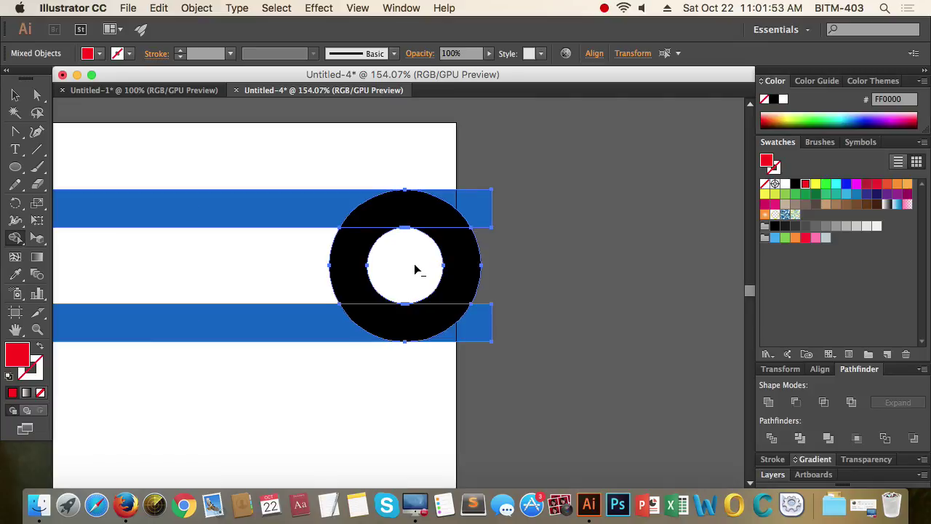
pyautogui.keyDown('alt'); pyautogui.click(342, 273); pyautogui.keyUp('alt')
pyautogui.keyDown('alt'); pyautogui.click(480, 205); pyautogui.keyUp('alt')
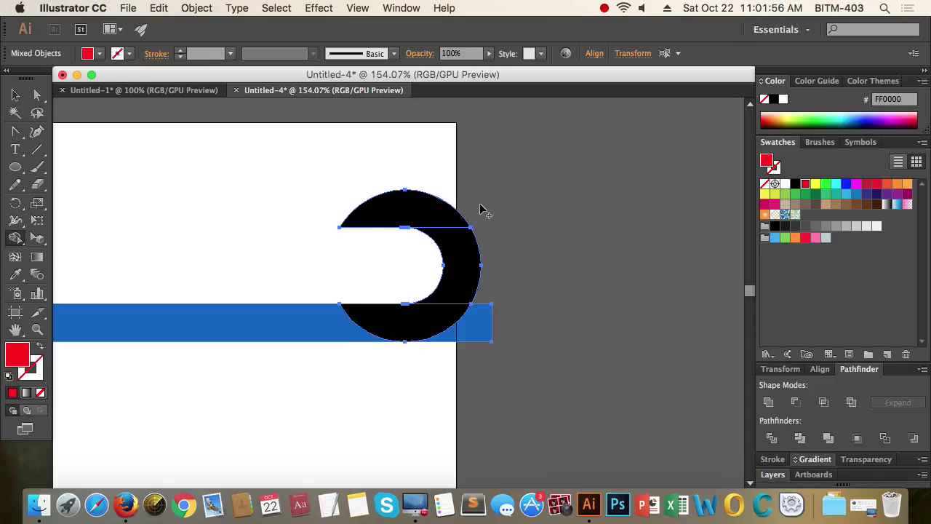
pyautogui.press('super+z')
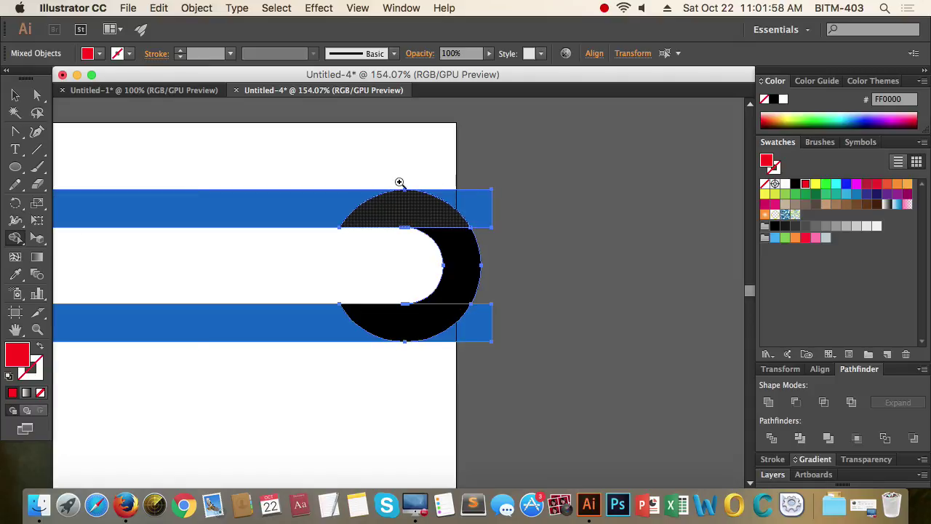
# Step: Try to pull the top of the black ring up to the upper edge of the upper bar
pyautogui.moveTo(395, 181); pyautogui.dragTo(728, 231)
pyautogui.moveTo(553, 216); pyautogui.dragTo(430, 193)
pyautogui.moveTo(338, 187); pyautogui.dragTo(491, 209)
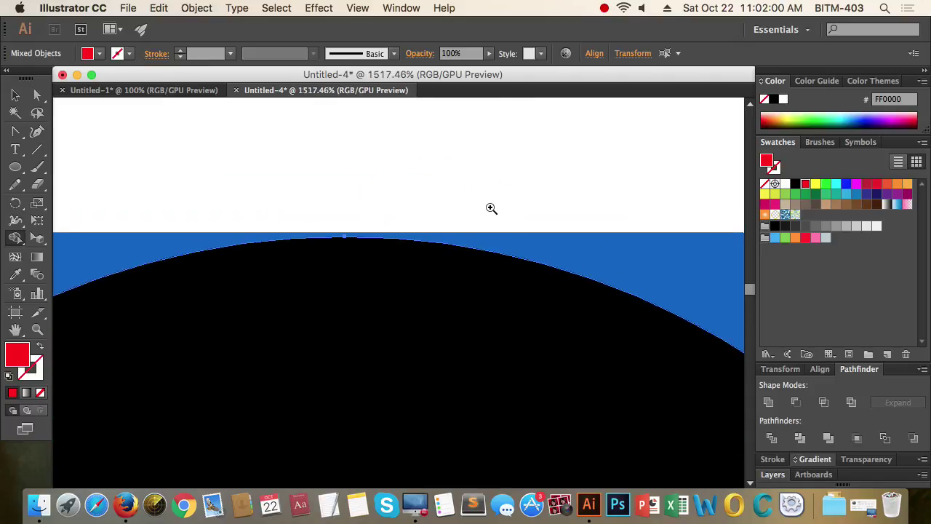
pyautogui.press('v')
pyautogui.moveTo(326, 238); pyautogui.dragTo(363, 256)
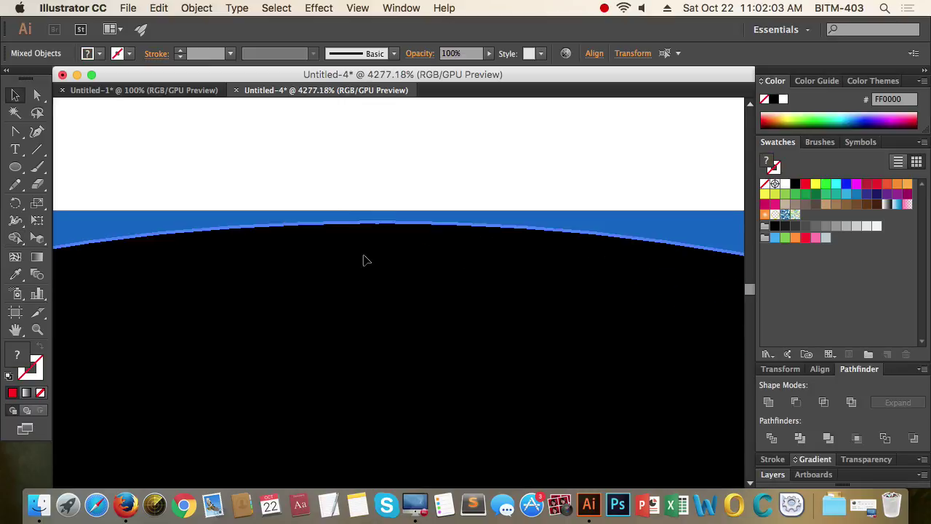
pyautogui.click(409, 181)
pyautogui.click(379, 234)
pyautogui.moveTo(380, 235); pyautogui.dragTo(380, 214)
pyautogui.click(437, 192)
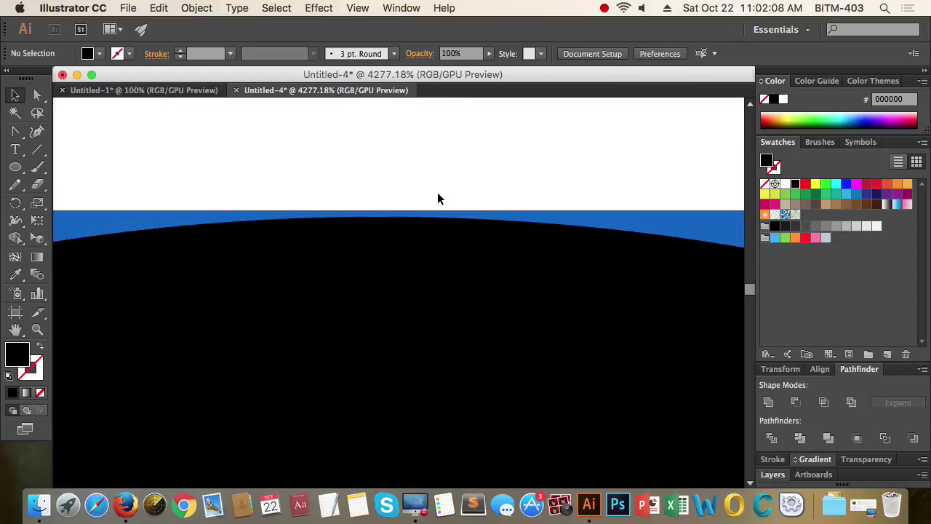
pyautogui.moveTo(437, 192); pyautogui.dragTo(2, 289)
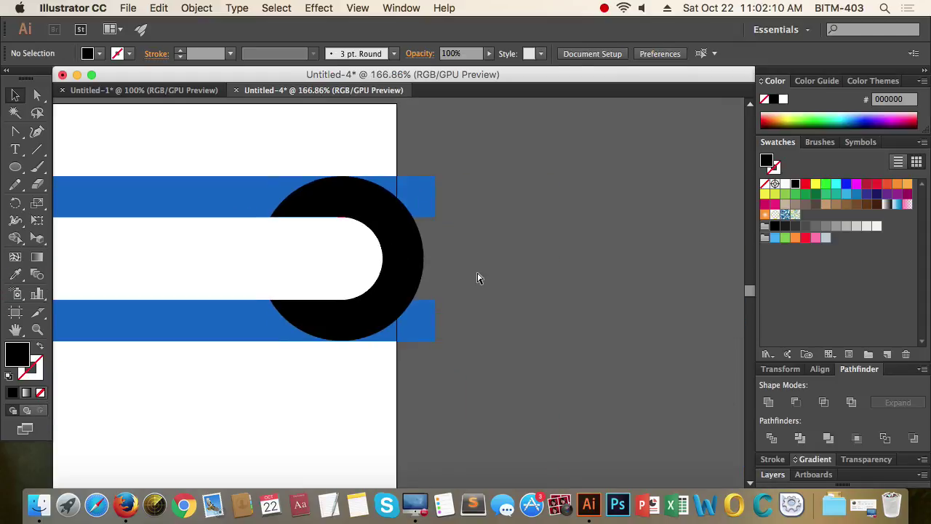
# Step: Undo the ring adjustment, the Shape Builder cuts and the inner circle's red fill
pyautogui.press('super+z')
pyautogui.press('super+z')
pyautogui.press('super+z')
pyautogui.press('super+z')
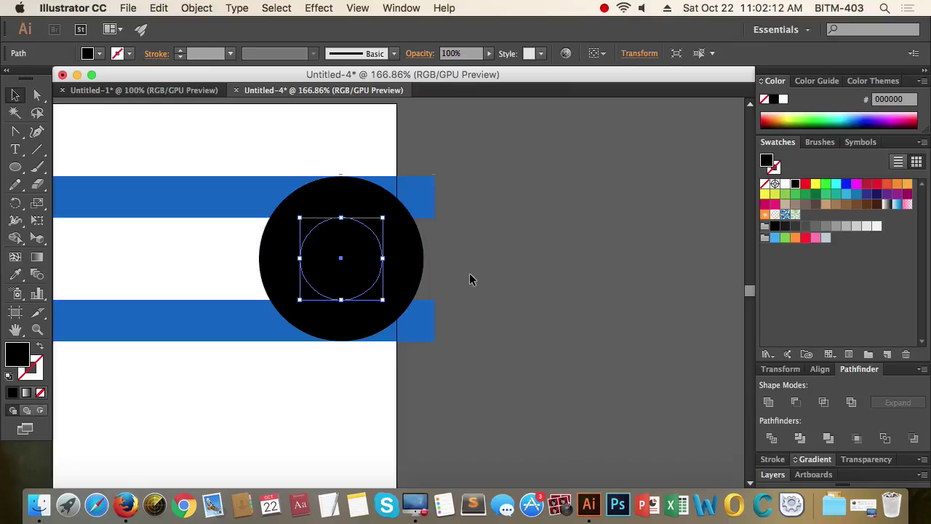
# Step: Pull the outer circle's top up to sit exactly on the upper edge of the upper bar
pyautogui.click(472, 278)
pyautogui.moveTo(283, 161); pyautogui.dragTo(534, 194)
pyautogui.moveTo(534, 194); pyautogui.dragTo(268, 207)
pyautogui.moveTo(200, 224); pyautogui.dragTo(437, 236)
pyautogui.moveTo(353, 270); pyautogui.dragTo(604, 272)
pyautogui.click(349, 350)
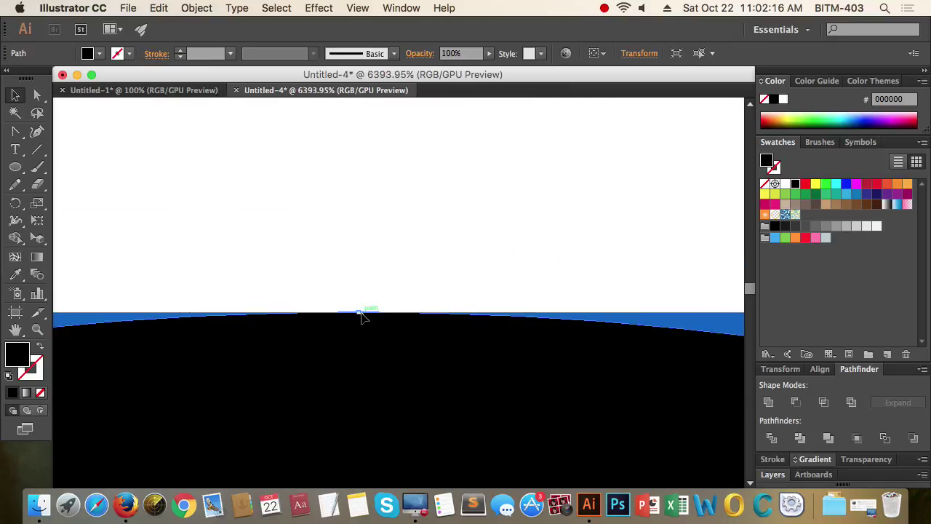
pyautogui.moveTo(361, 315); pyautogui.dragTo(361, 308)
pyautogui.click(426, 252)
pyautogui.moveTo(634, 171); pyautogui.dragTo(170, 279)
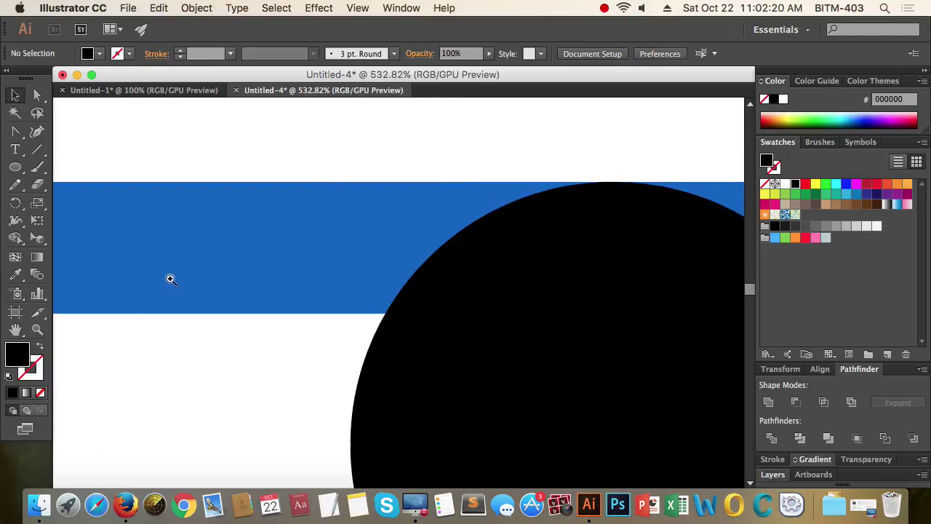
pyautogui.moveTo(338, 192); pyautogui.dragTo(105, 237)
pyautogui.moveTo(347, 219); pyautogui.dragTo(174, 259)
# Step: Fill the inner circle with red FF0000 again
pyautogui.click(371, 247)
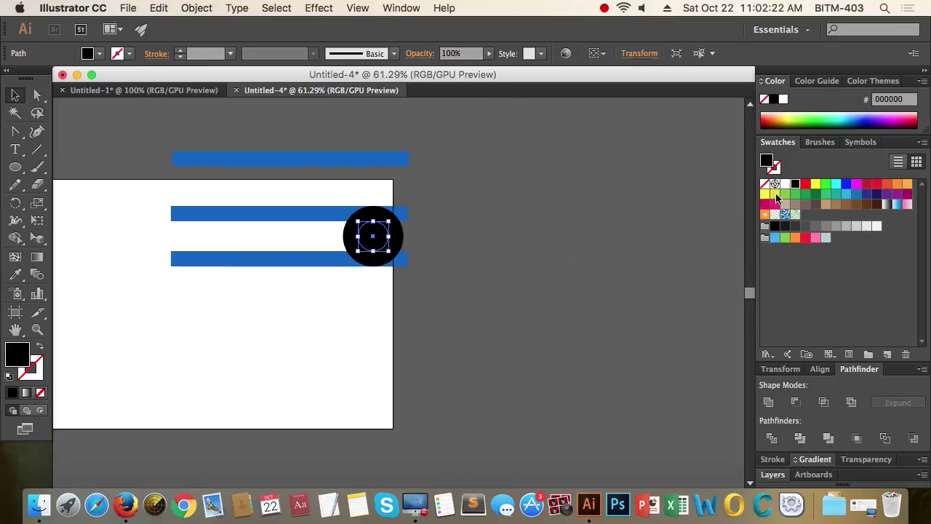
pyautogui.click(807, 183)
pyautogui.click(500, 235)
# Step: Select both bars and both circles and remove the bar ends extending right of the outer circle with Shape Builder
pyautogui.moveTo(460, 232); pyautogui.dragTo(378, 280)
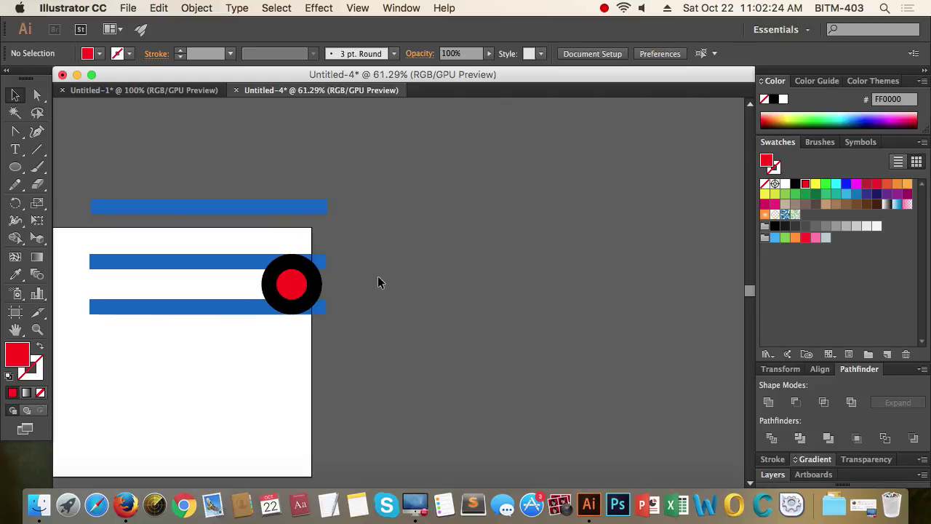
pyautogui.moveTo(310, 284); pyautogui.dragTo(553, 302)
pyautogui.moveTo(436, 371); pyautogui.dragTo(510, 338)
pyautogui.moveTo(318, 354); pyautogui.dragTo(454, 381)
pyautogui.scroll(-6, 454, 385)
pyautogui.moveTo(574, 395); pyautogui.dragTo(245, 284)
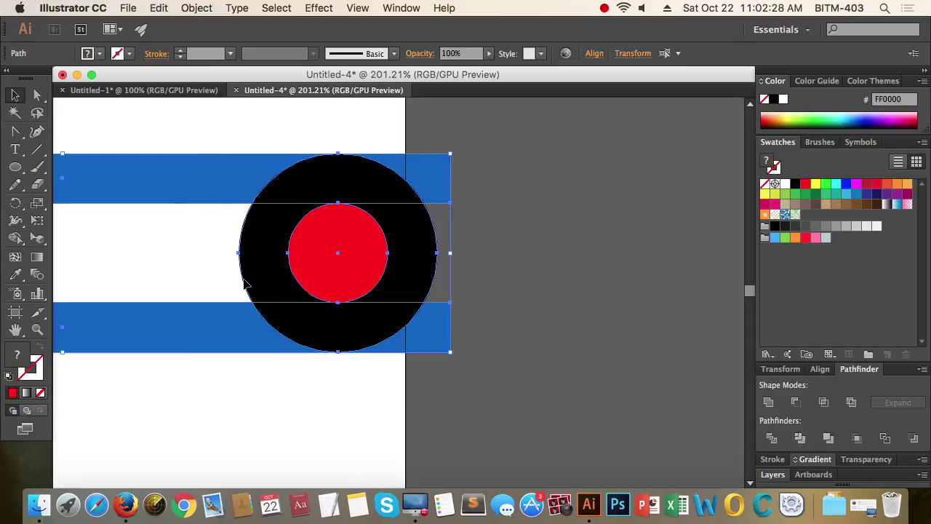
pyautogui.click(15, 238)
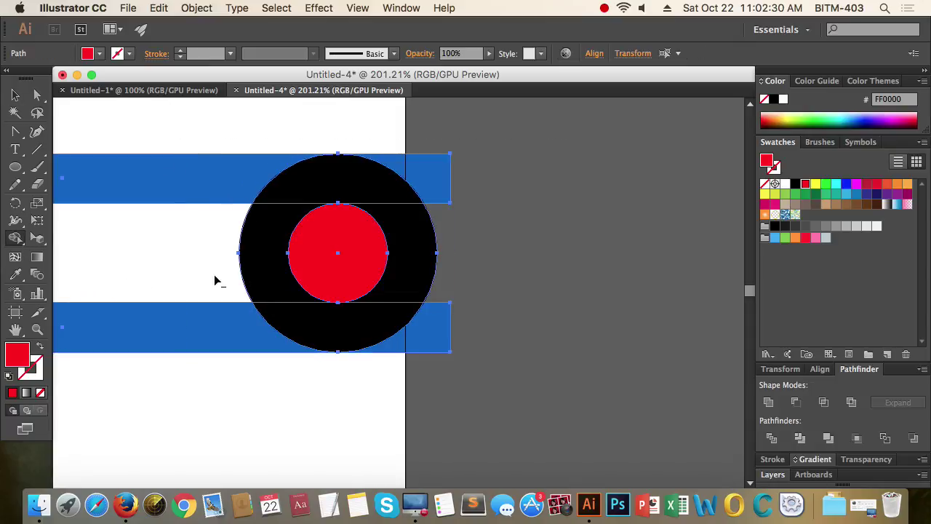
pyautogui.keyDown('alt'); pyautogui.click(437, 178); pyautogui.keyUp('alt')
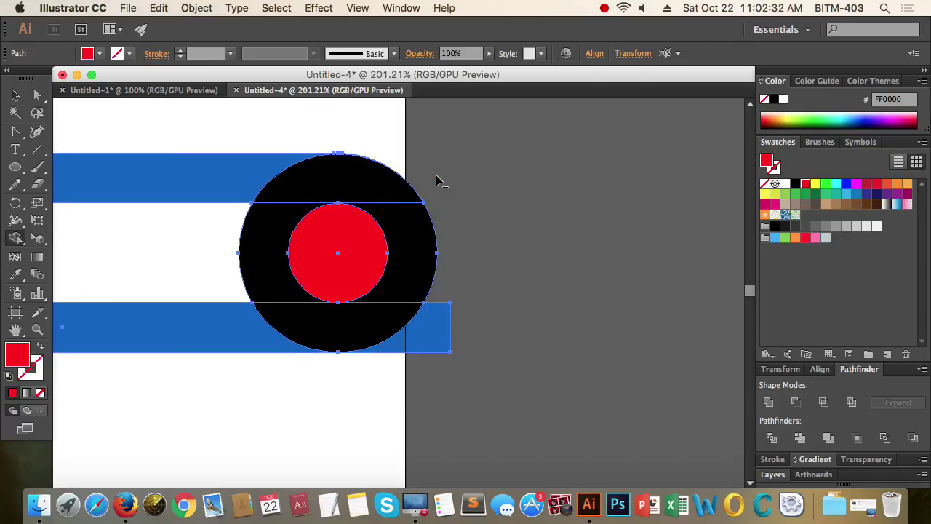
pyautogui.keyDown('alt'); pyautogui.click(431, 333); pyautogui.keyUp('alt')
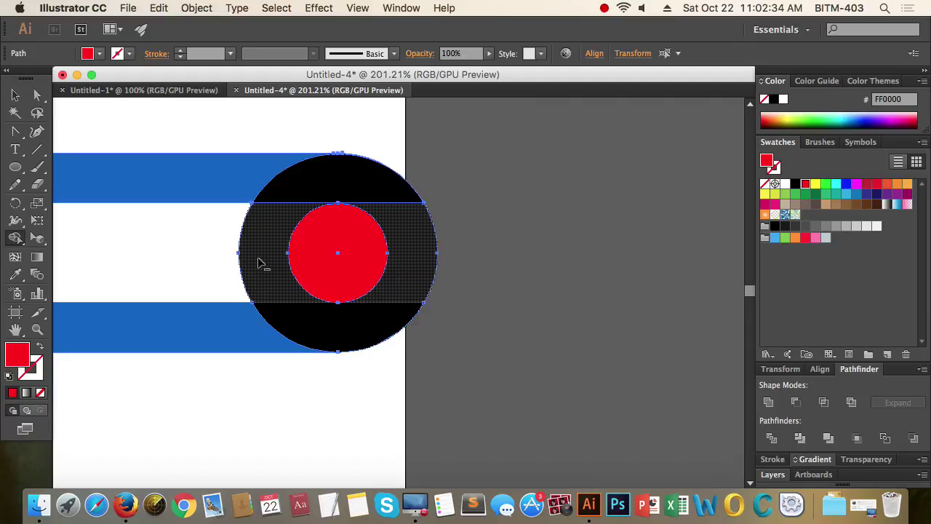
# Step: Undo the Shape Builder edits on the two blue bars and the concentric circles, keeping the inner circle red
pyautogui.keyDown('alt'); pyautogui.click(331, 254); pyautogui.keyUp('alt')
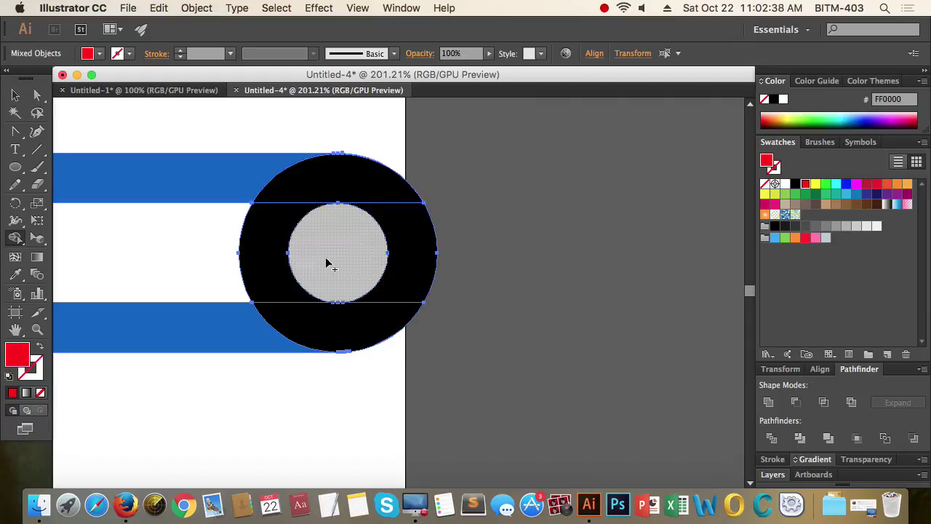
pyautogui.press('cmd+z')
pyautogui.press('cmd+z')
pyautogui.press('cmd+z')
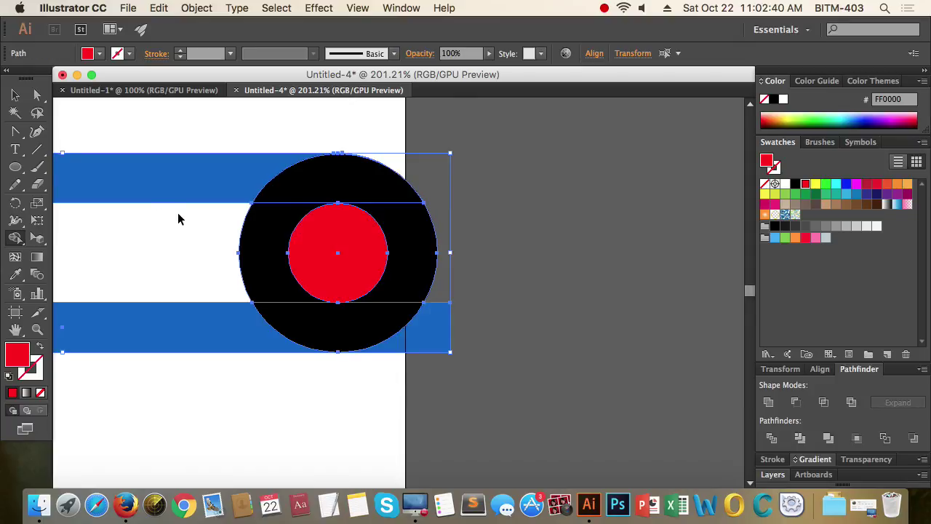
pyautogui.press('super+z')
pyautogui.press('super+z')
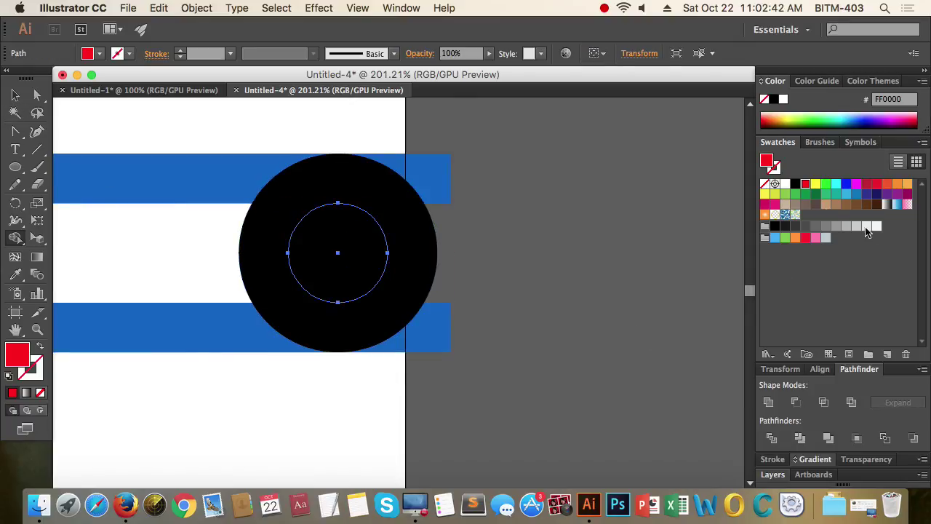
pyautogui.click(342, 254)
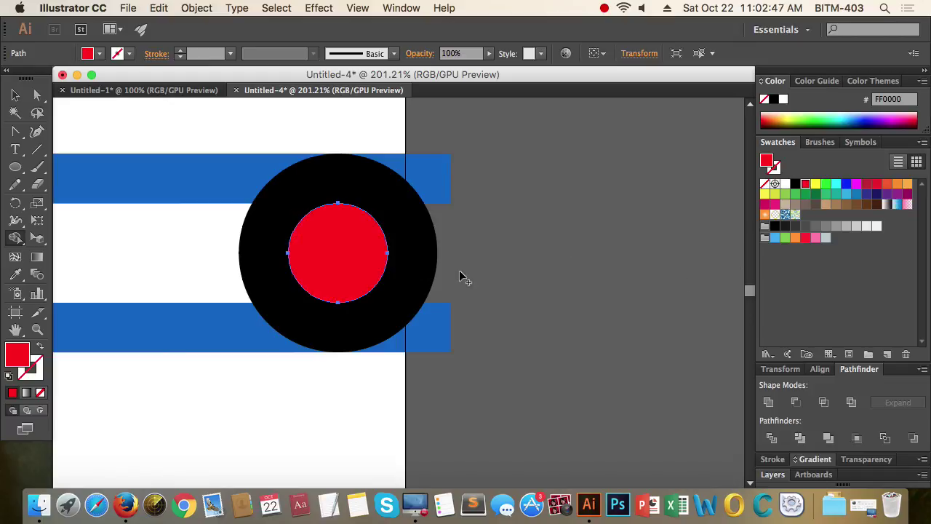
# Step: Examine closely how the black circle's upper and lower edges align with the outer edges of the blue bars
pyautogui.press('v')
pyautogui.click(535, 274)
pyautogui.moveTo(343, 194); pyautogui.dragTo(580, 231)
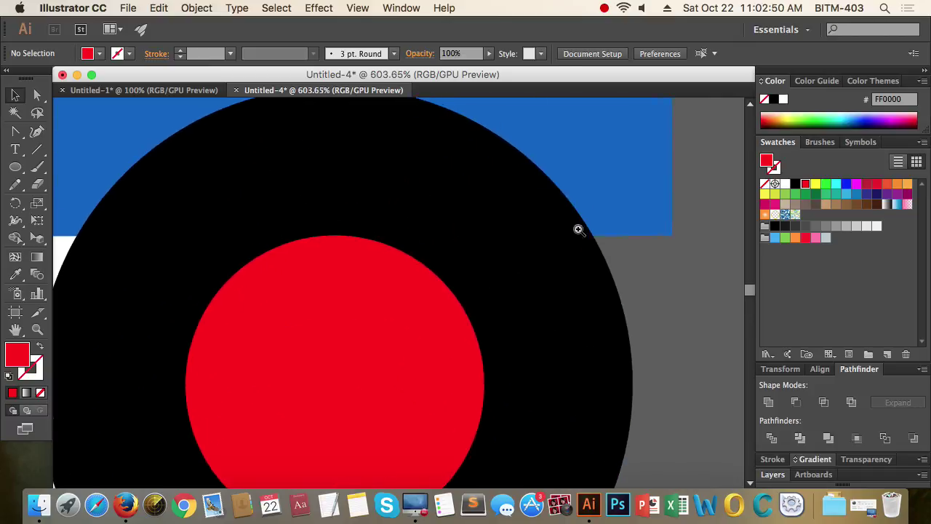
pyautogui.moveTo(719, 286); pyautogui.dragTo(557, 320)
pyautogui.moveTo(687, 364); pyautogui.dragTo(478, 194)
pyautogui.moveTo(330, 291); pyautogui.dragTo(663, 320)
pyautogui.moveTo(530, 349); pyautogui.dragTo(469, 332)
pyautogui.moveTo(311, 302); pyautogui.dragTo(535, 329)
pyautogui.click(628, 337)
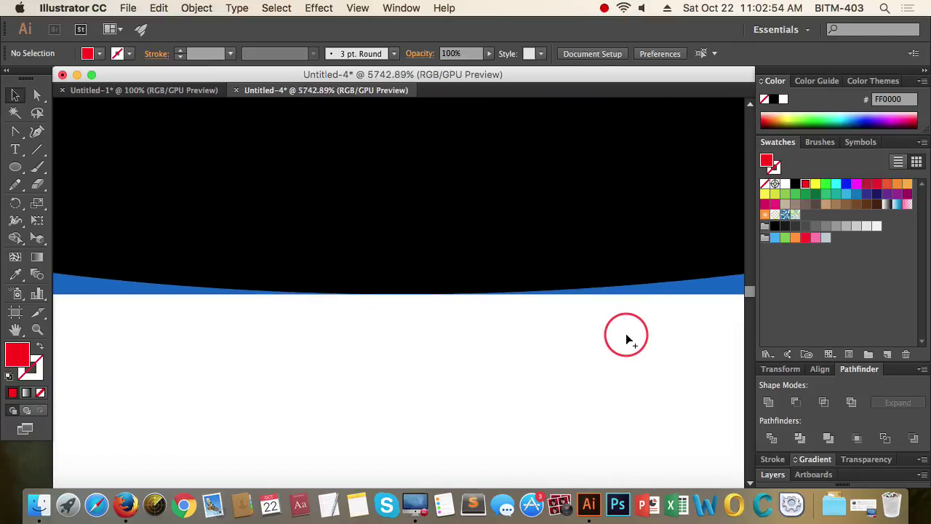
pyautogui.keyDown('alt'); pyautogui.click(244, 351); pyautogui.keyUp('alt')
pyautogui.moveTo(243, 352); pyautogui.dragTo(190, 354)
pyautogui.moveTo(537, 236); pyautogui.dragTo(463, 315)
pyautogui.moveTo(376, 266); pyautogui.dragTo(378, 266)
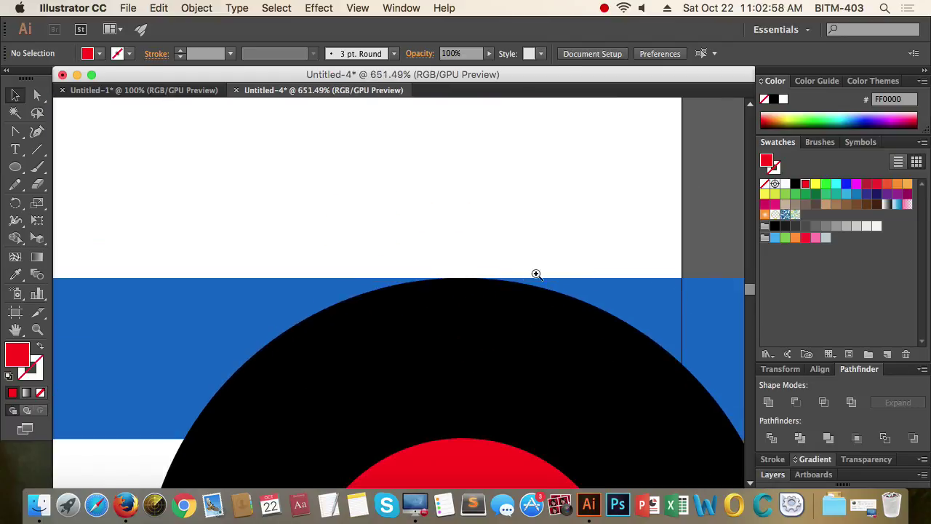
pyautogui.click(688, 280)
pyautogui.click(452, 275)
pyautogui.click(713, 288)
pyautogui.keyDown('alt'); pyautogui.click(443, 277); pyautogui.keyUp('alt')
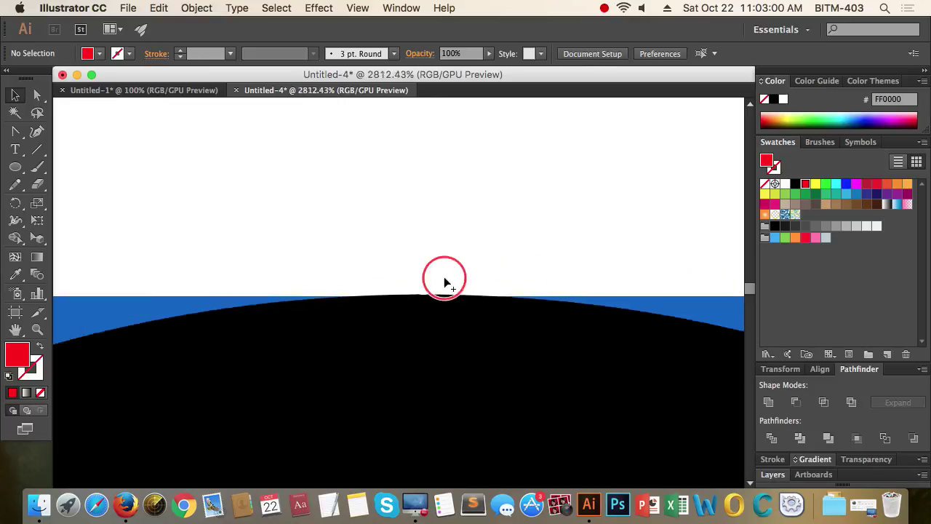
pyautogui.keyDown('alt'); pyautogui.click(563, 235); pyautogui.keyUp('alt')
pyautogui.keyDown('alt'); pyautogui.click(462, 224); pyautogui.keyUp('alt')
# Step: Split the overlapping bars and circles with Pathfinder Divide and ungroup the resulting pieces
pyautogui.moveTo(374, 187); pyautogui.dragTo(576, 385)
pyautogui.click(781, 438)
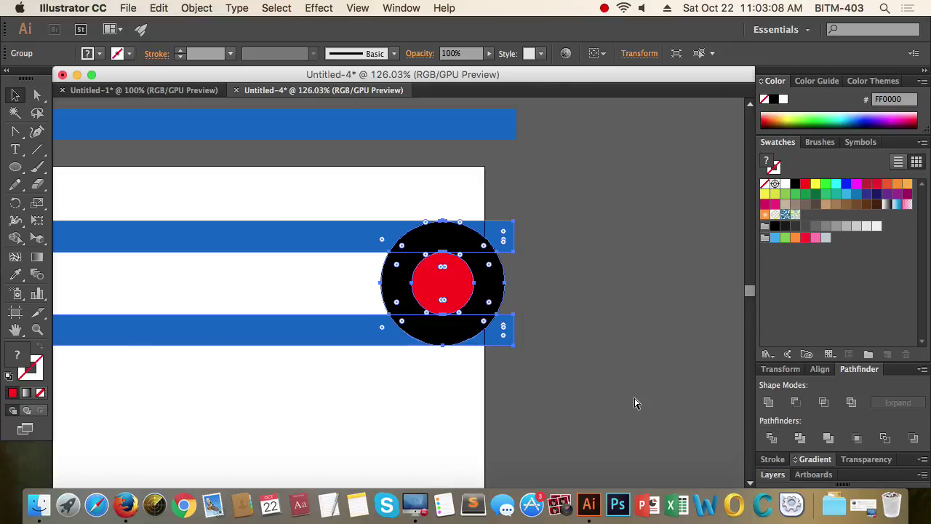
pyautogui.click(649, 357)
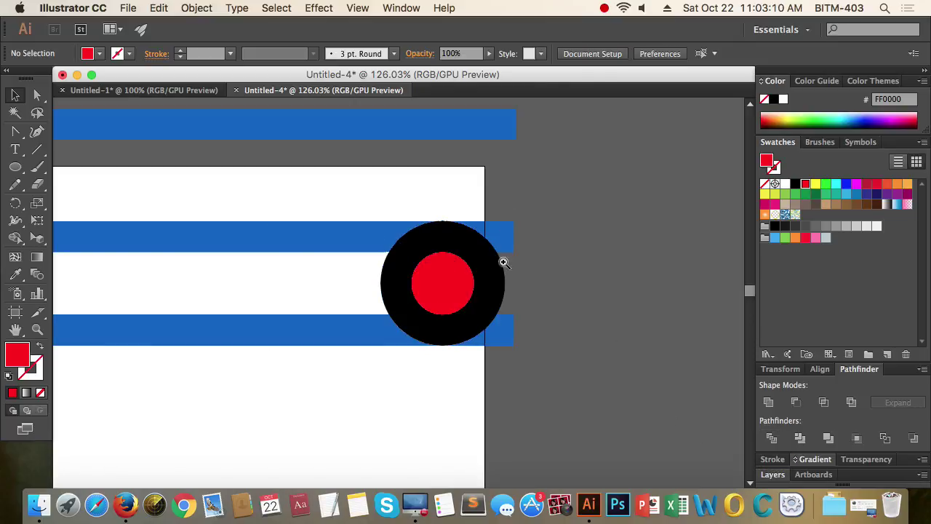
pyautogui.scroll(3, 501, 260)
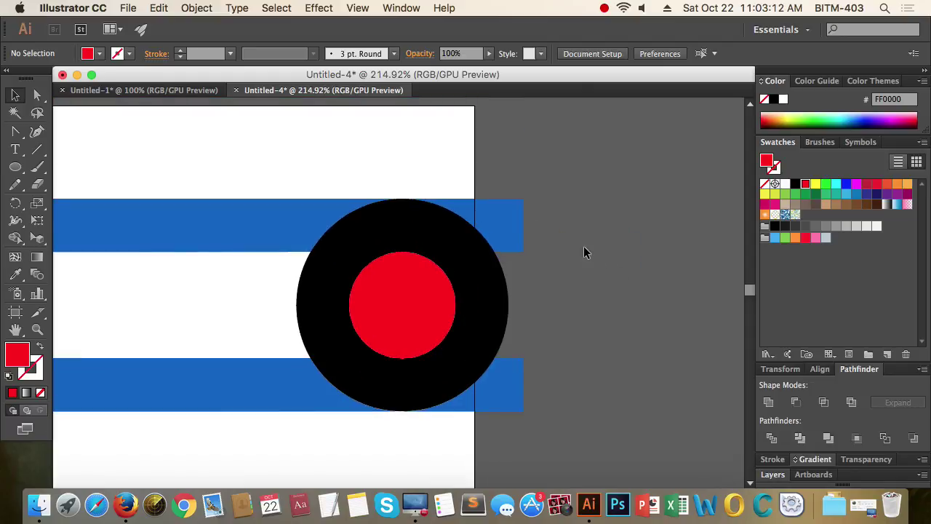
# Step: Delete the two blue bar ends that extend past the black circle
pyautogui.click(510, 217)
pyautogui.press('Delete')
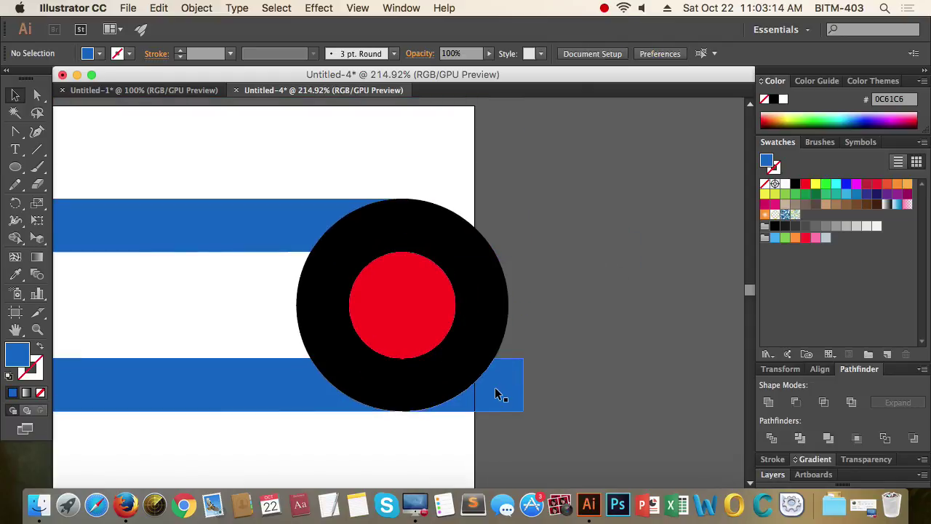
pyautogui.click(495, 387)
pyautogui.press('Delete')
# Step: Delete the red inner circle and the black piece that closes the gap between the two bars
pyautogui.click(418, 322)
pyautogui.press('Delete')
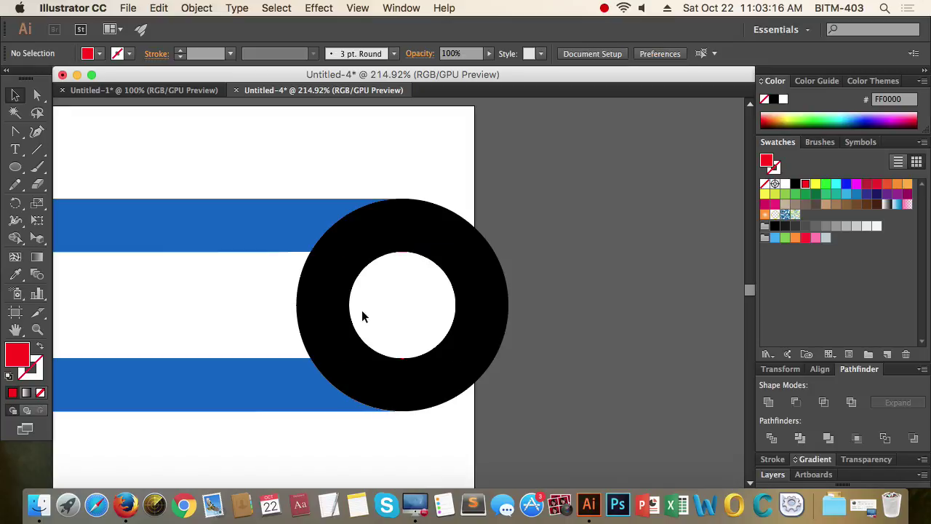
pyautogui.click(337, 316)
pyautogui.press('Delete')
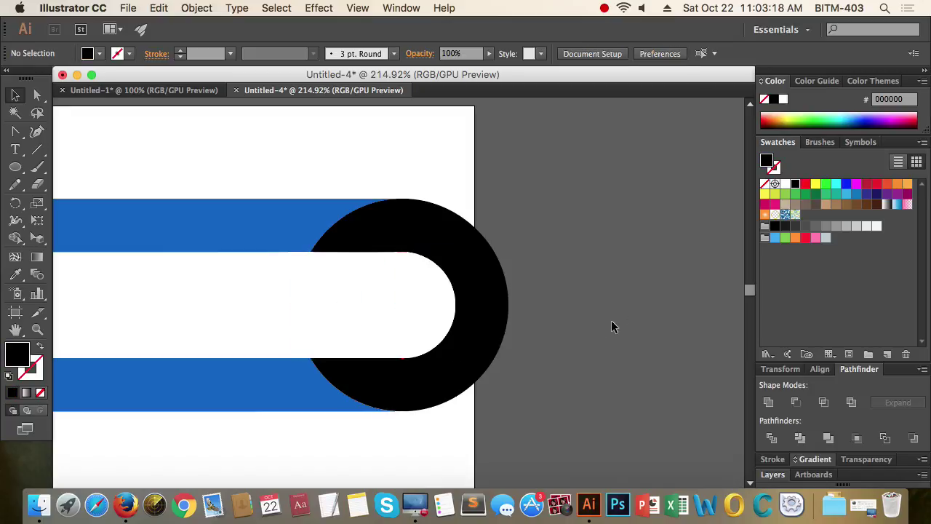
# Step: Merge the blue bars and the black curved pieces with Pathfinder Unite
pyautogui.moveTo(622, 324); pyautogui.dragTo(279, 339)
pyautogui.moveTo(625, 377); pyautogui.dragTo(414, 356)
pyautogui.scroll(8, 413, 357)
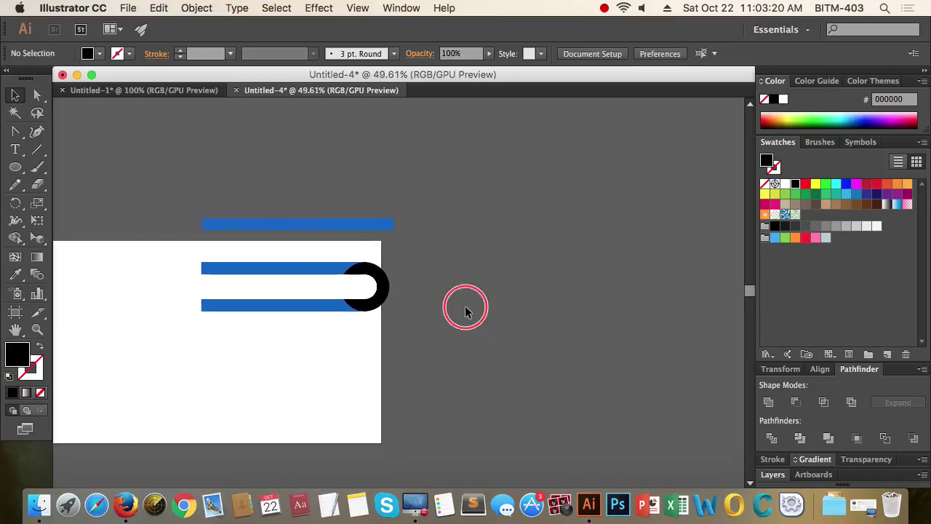
pyautogui.hscroll(-3, 563, 336)
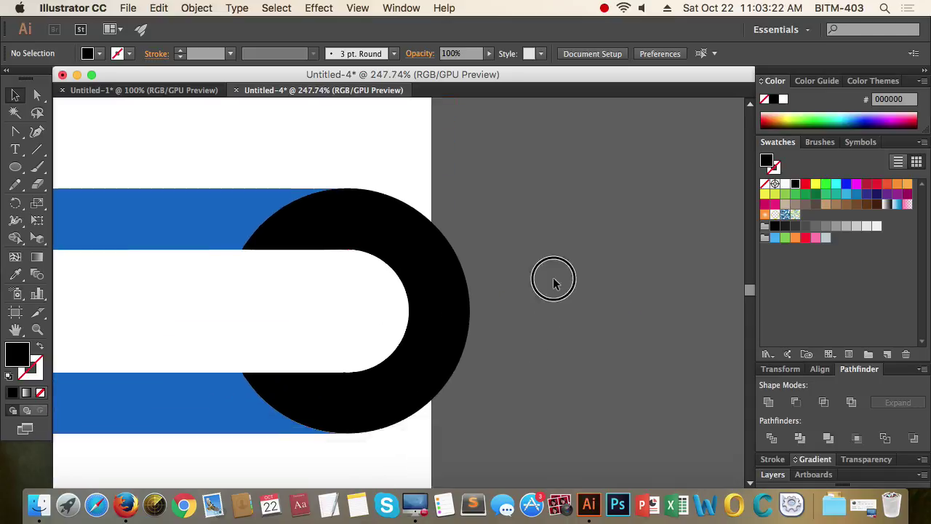
pyautogui.scroll(-3, 601, 337)
pyautogui.moveTo(609, 383); pyautogui.dragTo(312, 218)
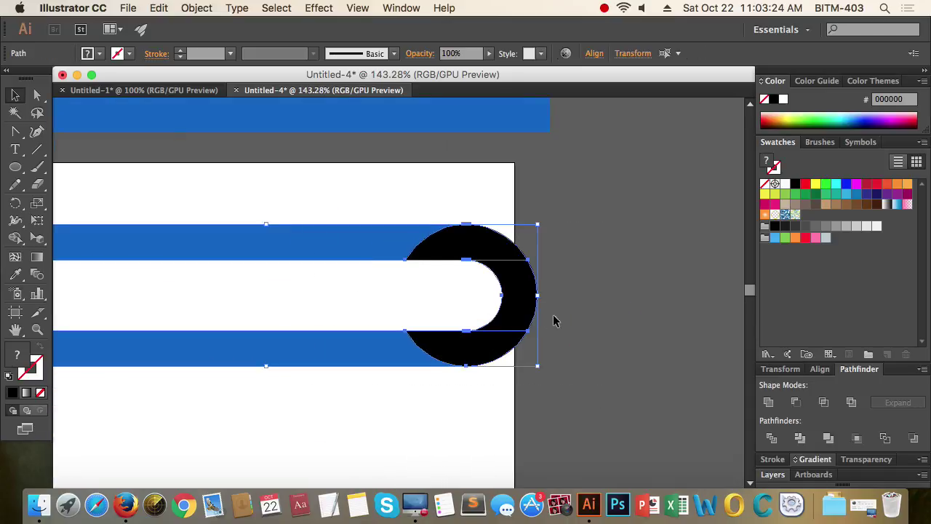
pyautogui.click(773, 407)
pyautogui.click(609, 380)
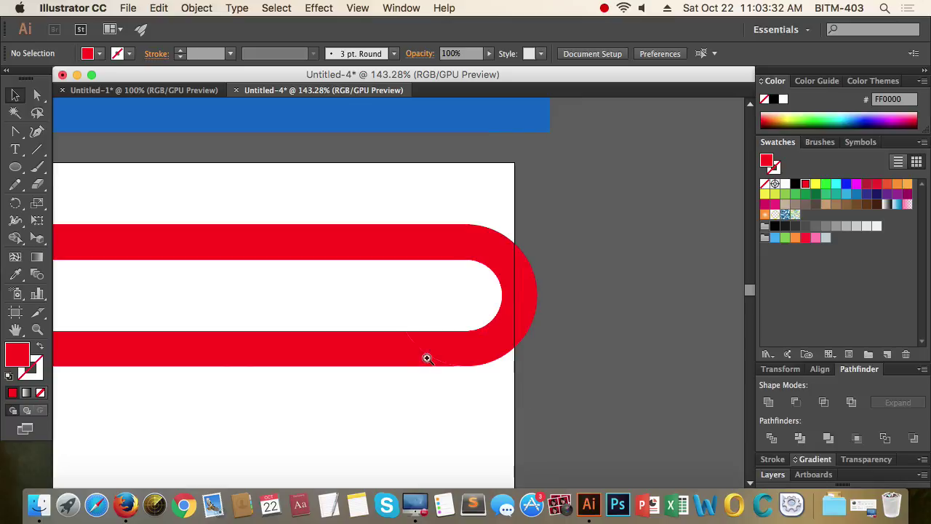
# Step: Move the lower bar's end anchor point onto the bottom of the curve with the Direct Selection tool to close the gap
pyautogui.moveTo(427, 357); pyautogui.dragTo(420, 388)
pyautogui.moveTo(331, 383); pyautogui.dragTo(566, 434)
pyautogui.press('a')
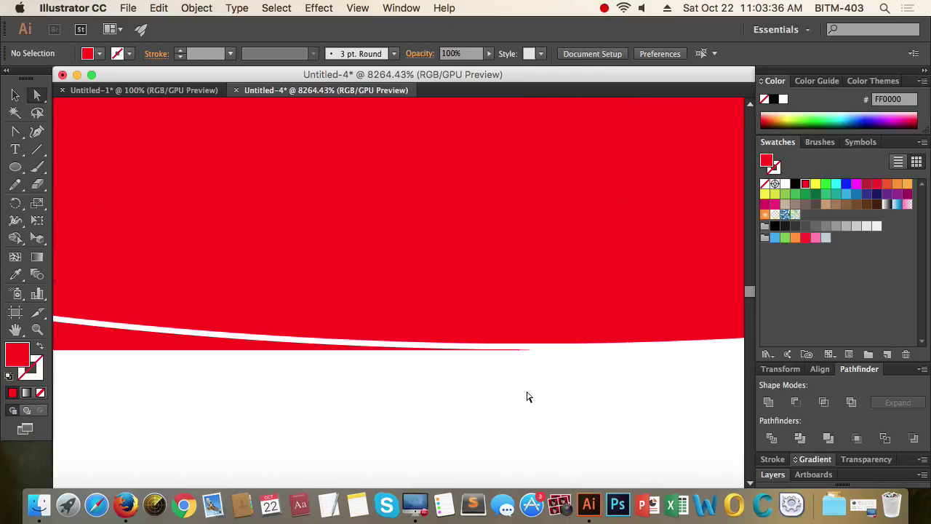
pyautogui.moveTo(531, 350); pyautogui.dragTo(561, 344)
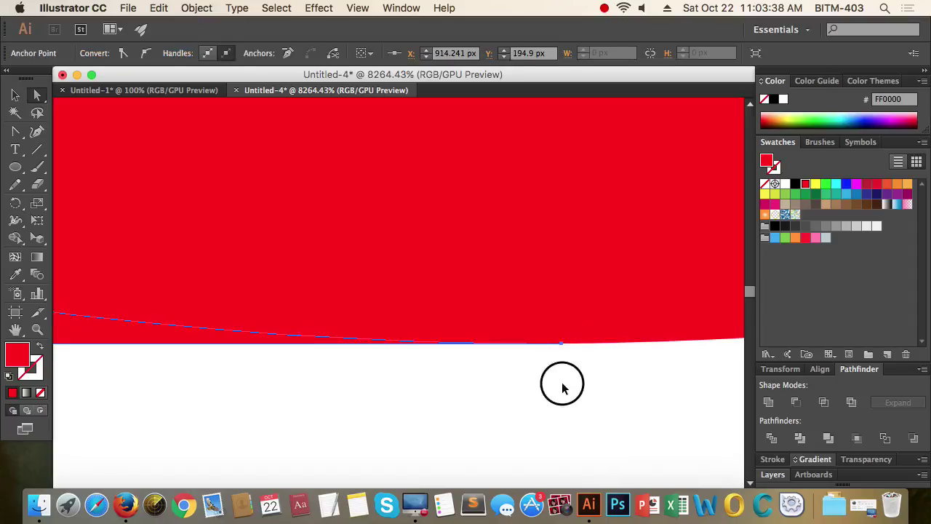
pyautogui.click(566, 389)
# Step: Examine the red U-shape's outline and the repaired join along its lower arm
pyautogui.moveTo(452, 385); pyautogui.dragTo(251, 416)
pyautogui.moveTo(551, 435); pyautogui.dragTo(252, 205)
pyautogui.click(624, 385)
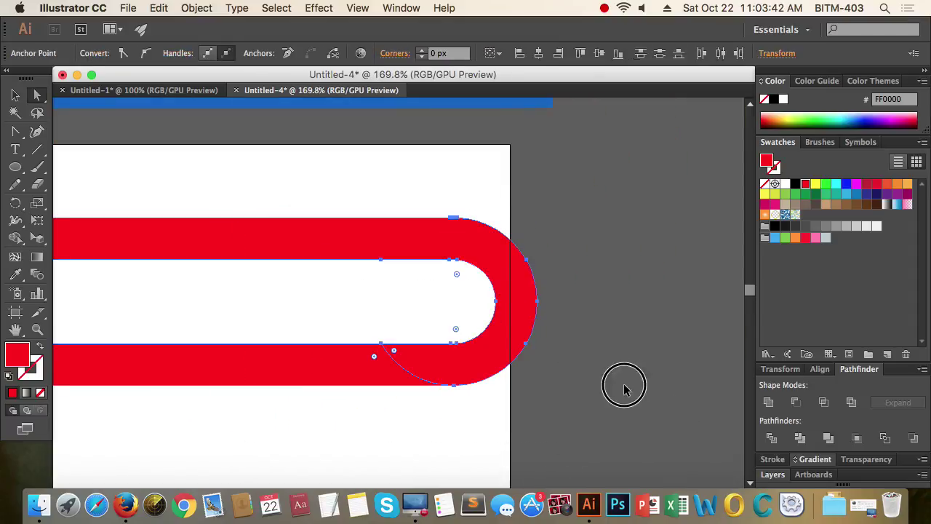
pyautogui.moveTo(620, 377); pyautogui.dragTo(470, 397)
pyautogui.press('v')
pyautogui.click(567, 392)
pyautogui.click(425, 374)
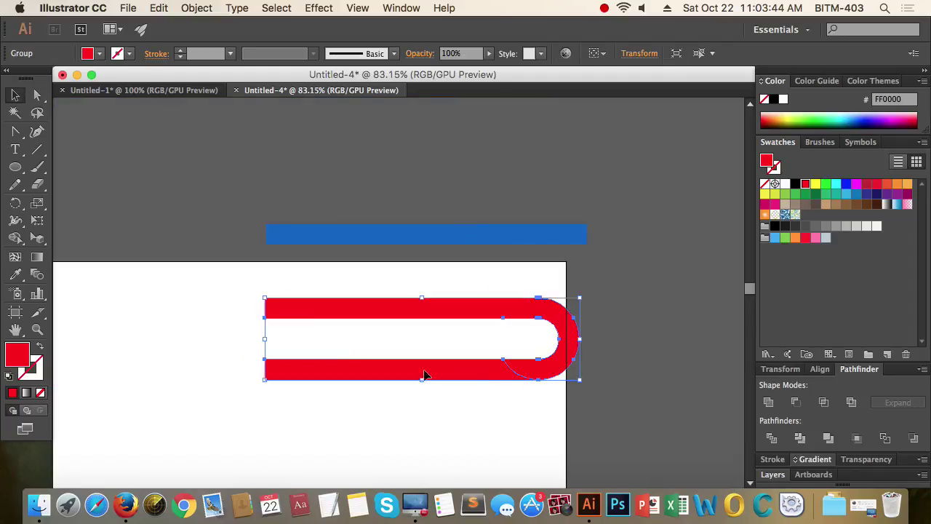
pyautogui.click(641, 403)
pyautogui.moveTo(614, 405); pyautogui.dragTo(452, 355)
pyautogui.scroll(-2, 444, 349)
pyautogui.moveTo(319, 307); pyautogui.dragTo(551, 310)
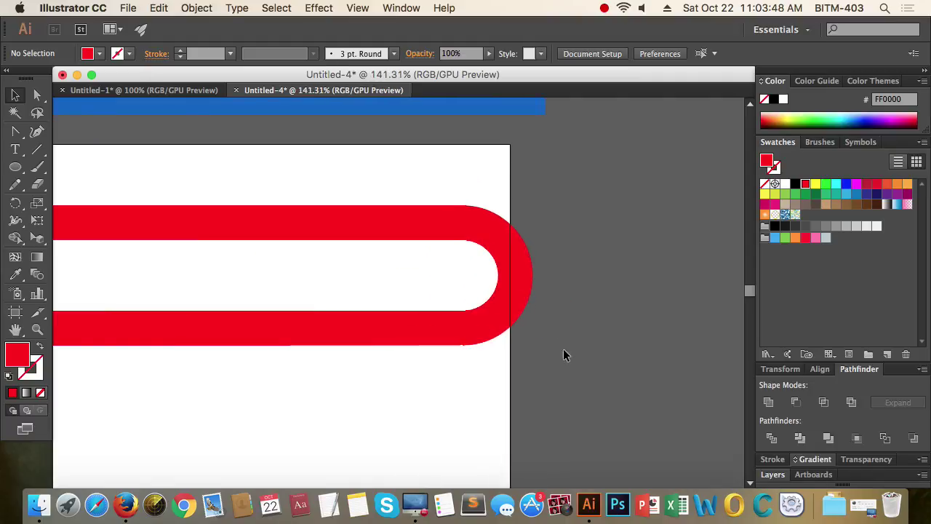
# Step: Move the spare blue bar from above the artboard to just below the red U-shape
pyautogui.scroll(4, 574, 355)
pyautogui.moveTo(621, 327); pyautogui.dragTo(560, 334)
pyautogui.hscroll(2, 553, 351)
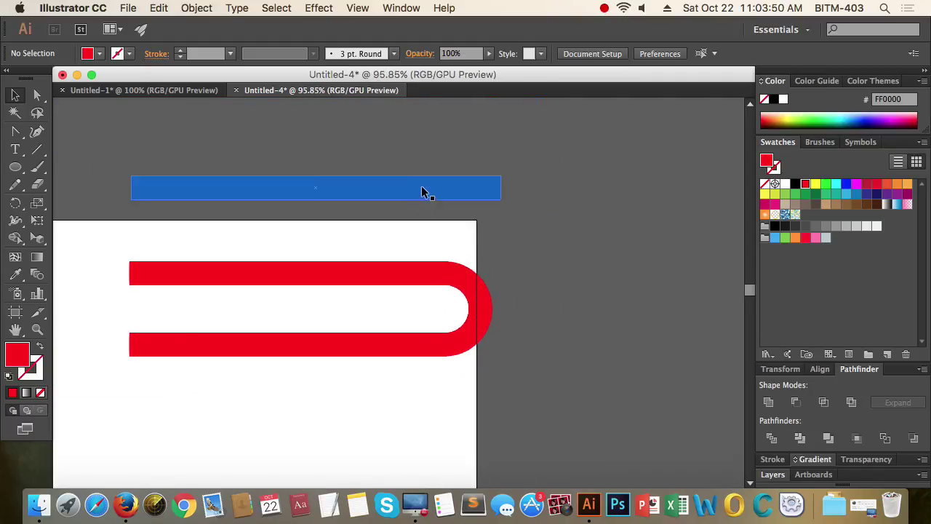
pyautogui.moveTo(422, 190); pyautogui.dragTo(466, 415)
pyautogui.moveTo(560, 350); pyautogui.dragTo(507, 335)
pyautogui.moveTo(424, 361); pyautogui.dragTo(543, 353)
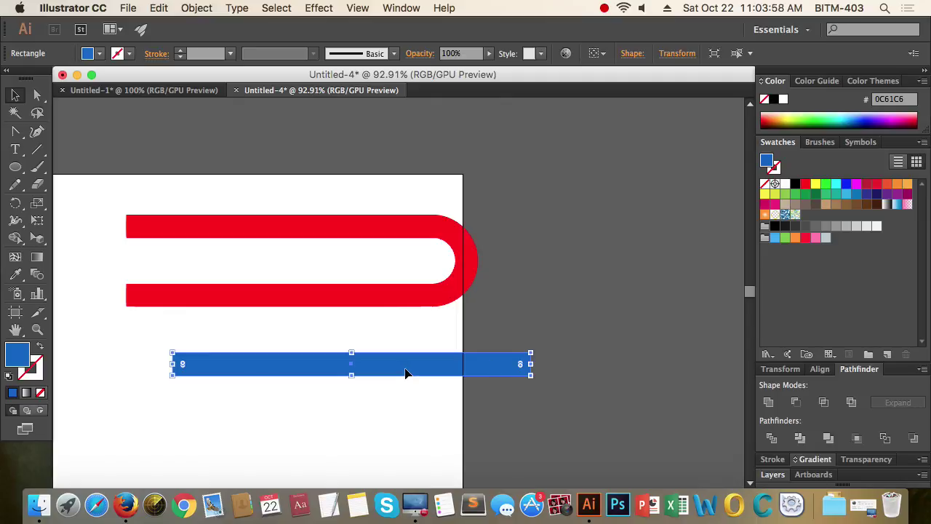
# Step: Rotate the blue bar by -50° about its center, previewing the angle before applying it
pyautogui.press('r')
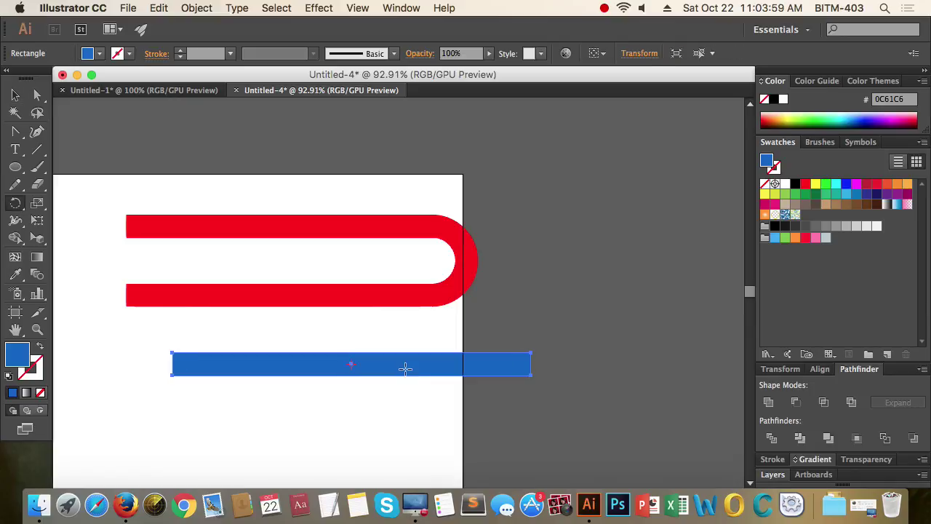
pyautogui.keyDown('alt'); pyautogui.click(353, 364); pyautogui.keyUp('alt')
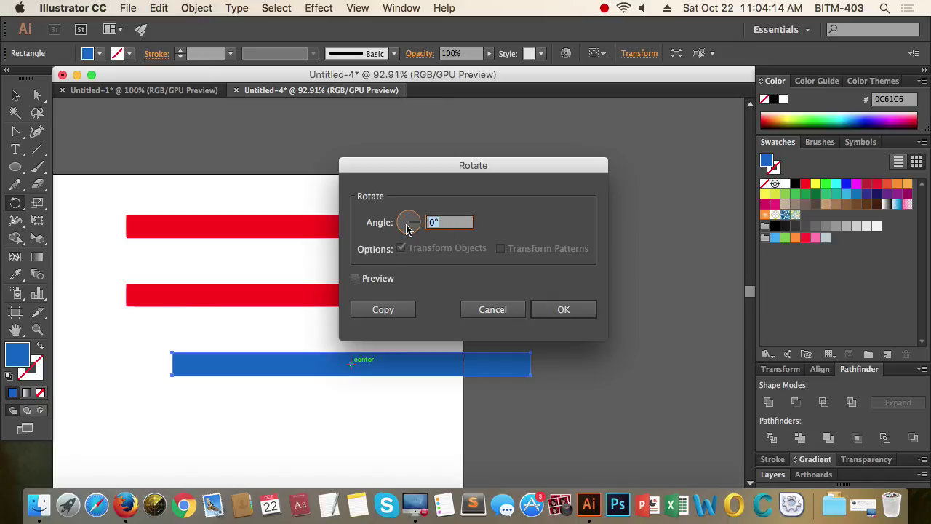
pyautogui.write('5')
pyautogui.click(357, 279)
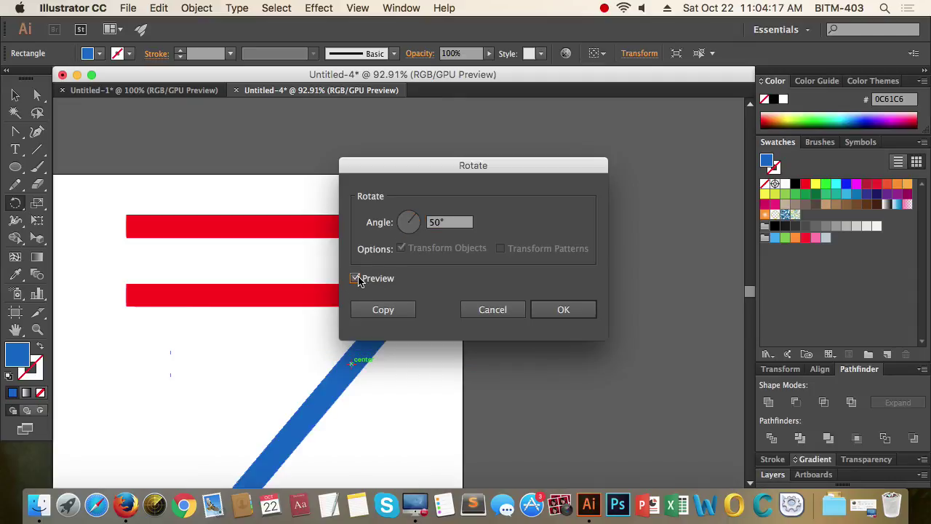
pyautogui.click(431, 224)
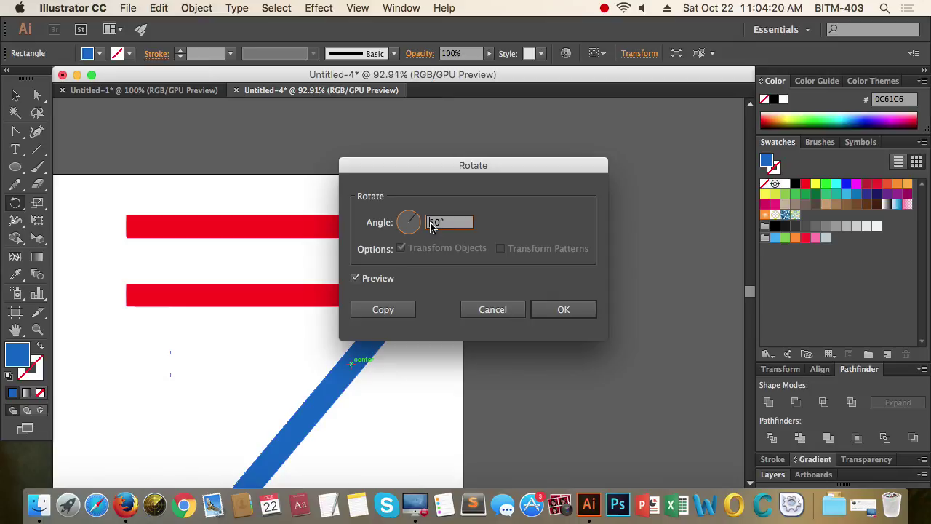
pyautogui.click(430, 224)
pyautogui.write('-')
pyautogui.click(356, 279)
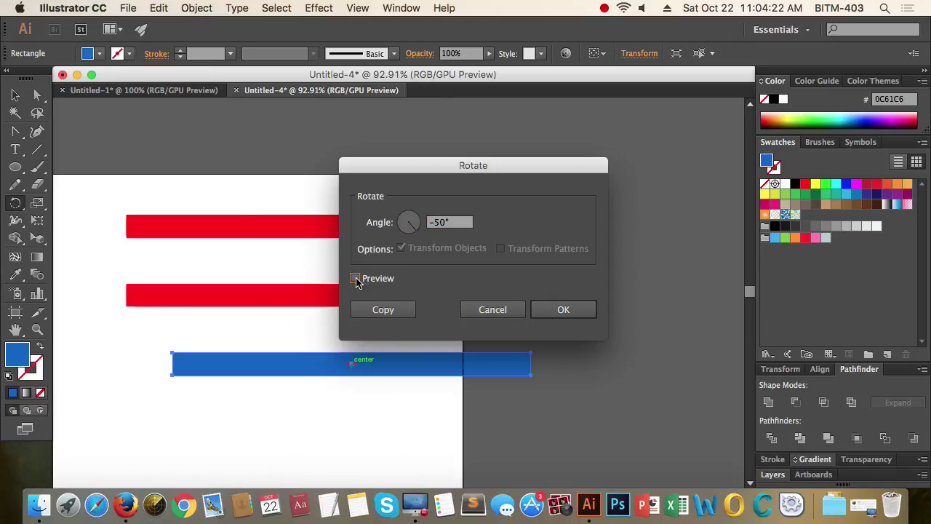
pyautogui.click(355, 279)
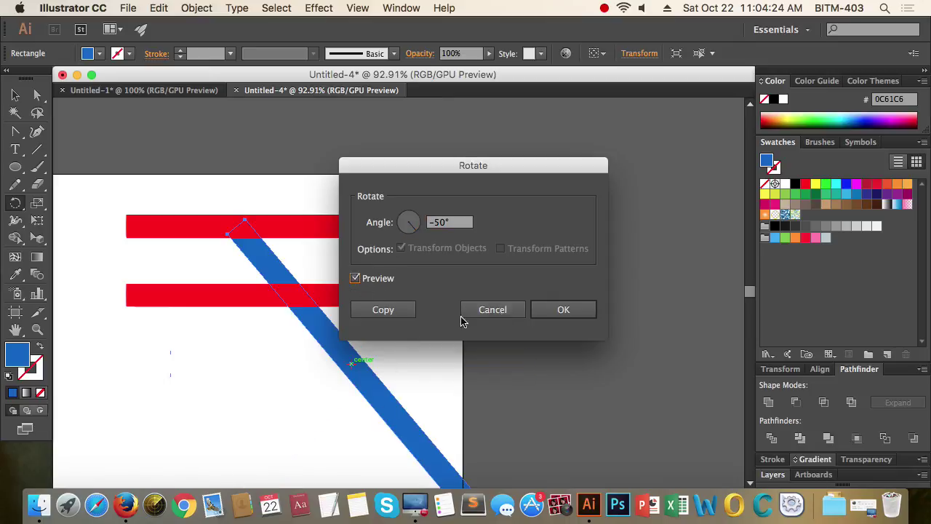
pyautogui.click(562, 311)
pyautogui.click(15, 94)
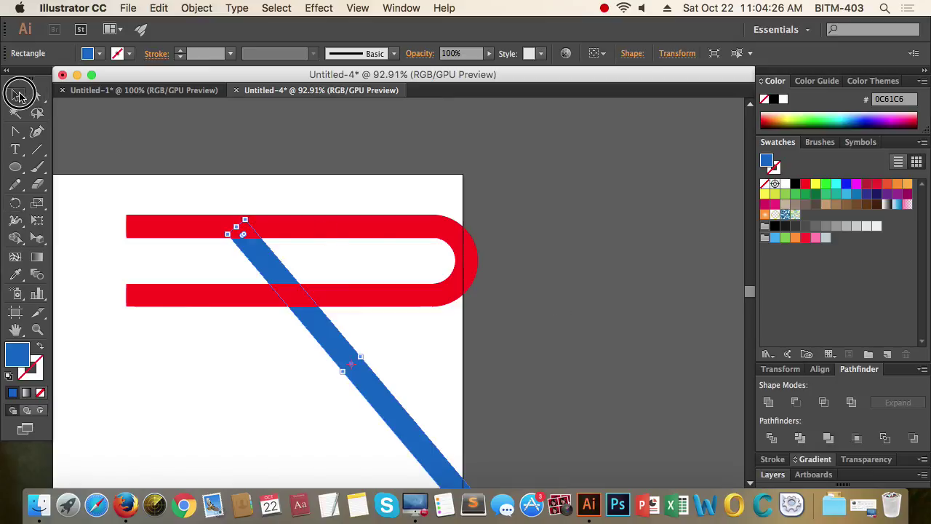
pyautogui.click(561, 315)
# Step: Move the slanted blue bar up so it crosses both arms of the red U-shape
pyautogui.moveTo(540, 313); pyautogui.dragTo(349, 342)
pyautogui.moveTo(543, 320); pyautogui.dragTo(400, 327)
pyautogui.moveTo(365, 333); pyautogui.dragTo(505, 337)
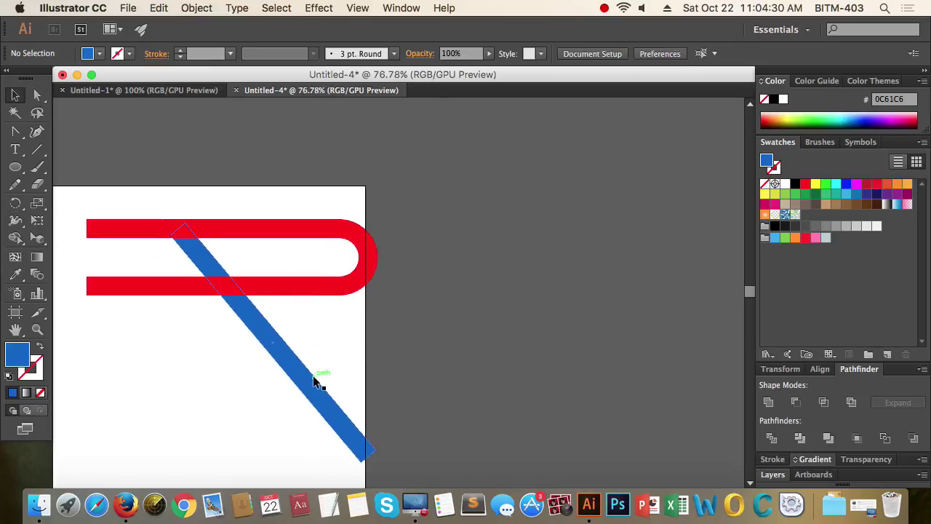
pyautogui.moveTo(306, 404); pyautogui.dragTo(323, 316)
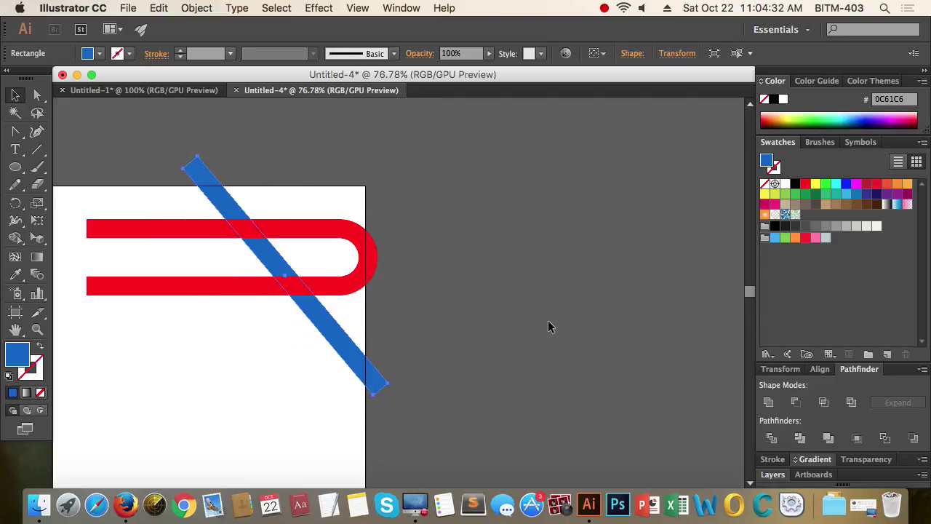
pyautogui.click(548, 321)
pyautogui.scroll(3, 536, 317)
pyautogui.scroll(-4, 481, 306)
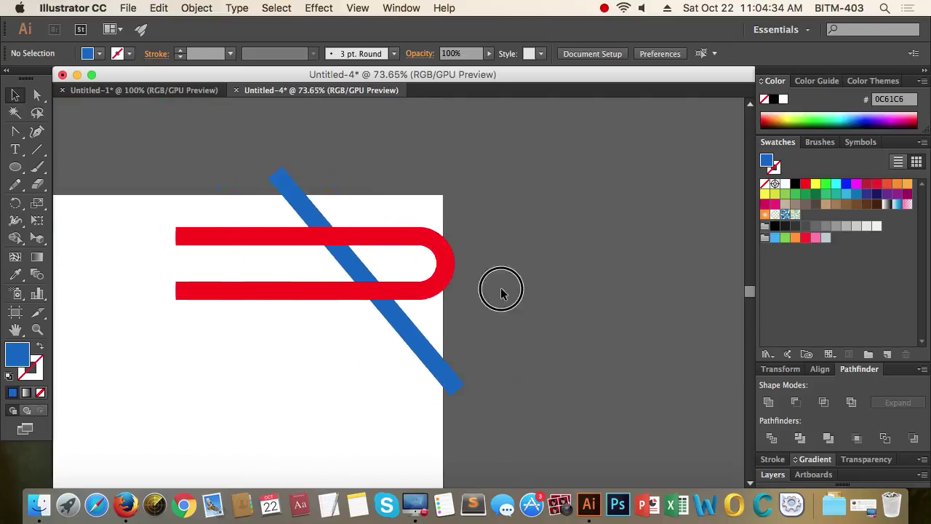
# Step: Nudge the slanted blue bar slightly up across the arms of the red U-shape
pyautogui.hscroll(3, 497, 291)
pyautogui.scroll(4, 260, 235)
pyautogui.moveTo(321, 280); pyautogui.dragTo(301, 267)
pyautogui.click(536, 299)
pyautogui.scroll(-3, 501, 312)
pyautogui.scroll(-2, 501, 312)
pyautogui.hscroll(1, 428, 315)
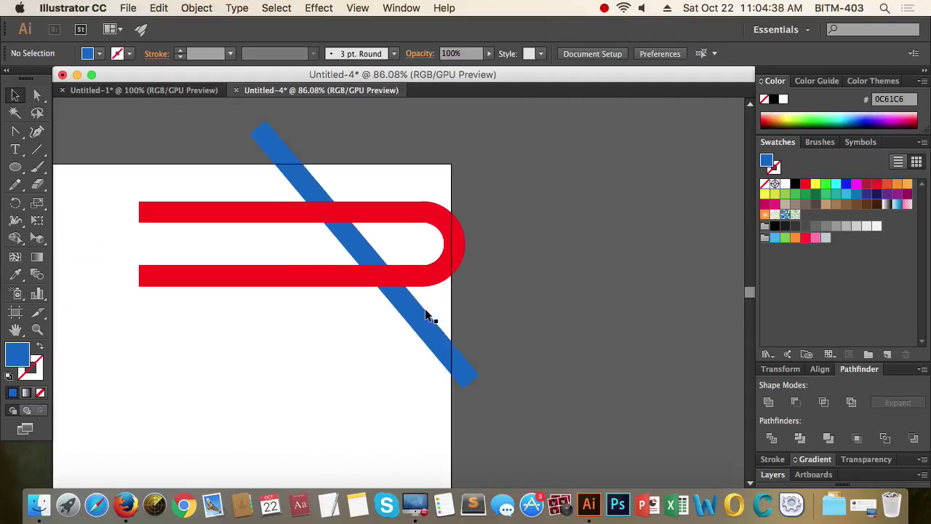
# Step: Show the rulers and place a vertical guide at the outer edge of the U-shape's rounded end
pyautogui.press('super+r')
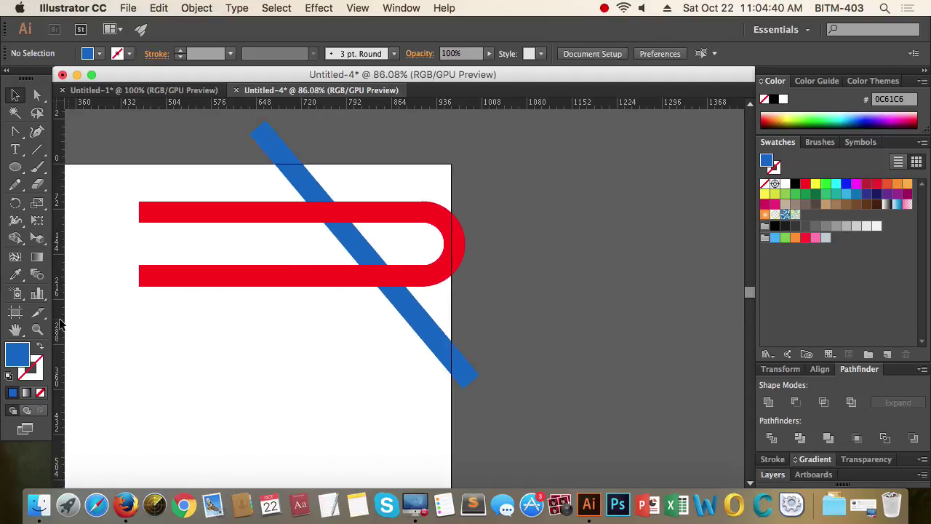
pyautogui.moveTo(61, 324); pyautogui.dragTo(465, 335)
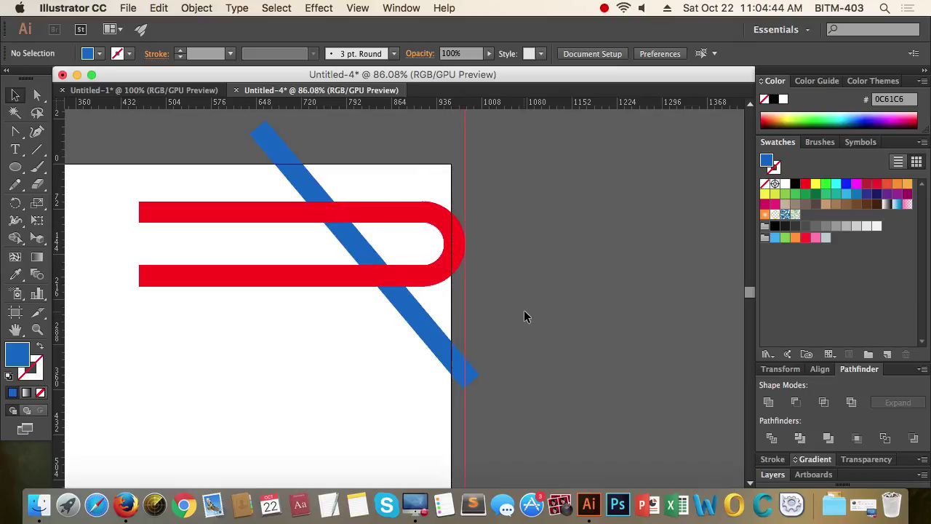
pyautogui.press('super+space')
pyautogui.moveTo(345, 229); pyautogui.dragTo(541, 266)
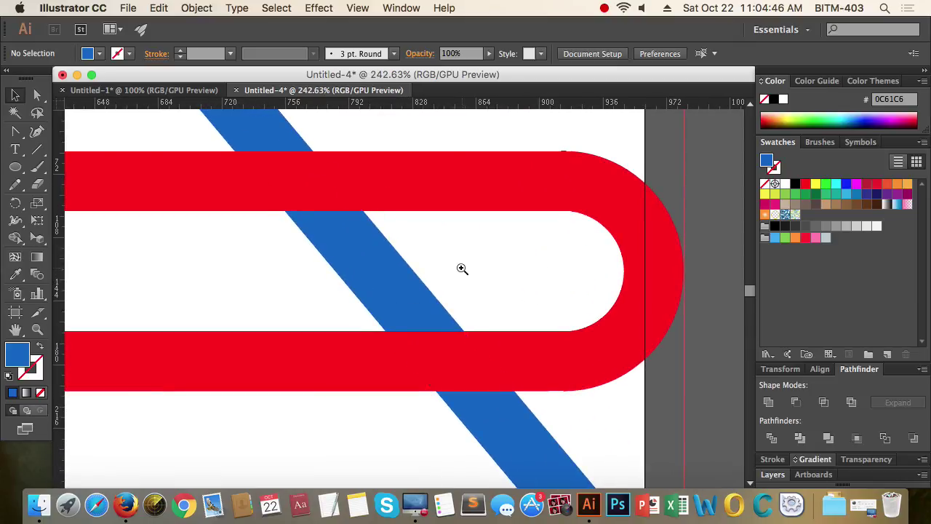
pyautogui.moveTo(462, 270); pyautogui.dragTo(404, 328)
# Step: Duplicate the slanted blue bar and set the copy flush against its lower-left side to double the thickness
pyautogui.hscroll(5, 407, 335)
pyautogui.scroll(-4, 407, 335)
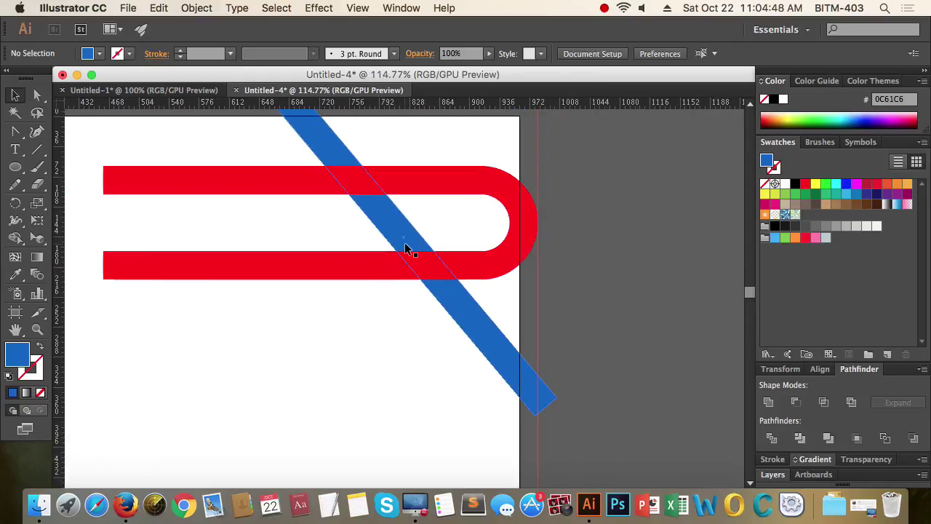
pyautogui.moveTo(406, 248); pyautogui.dragTo(378, 265)
pyautogui.click(608, 287)
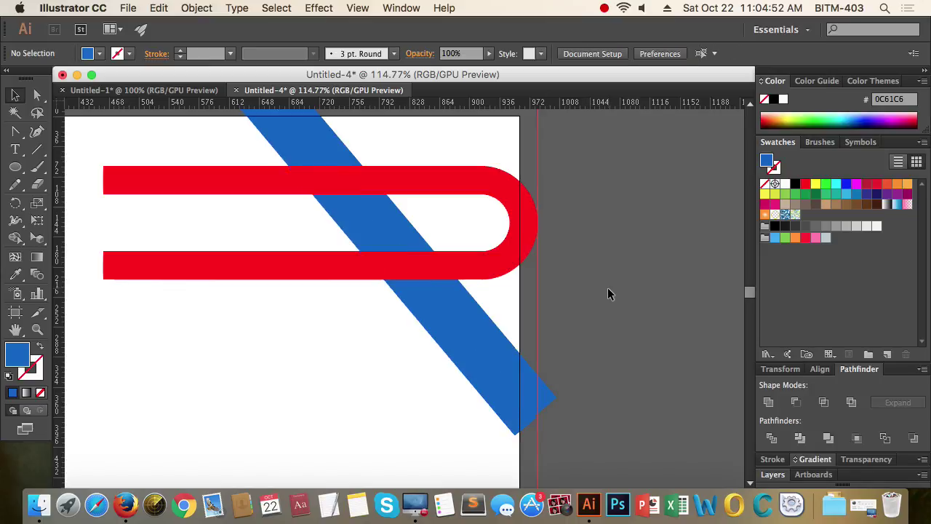
# Step: Divide the red U-shape and both slanted blue bars where they overlap, and ungroup the resulting pieces
pyautogui.press('super+space')
pyautogui.moveTo(607, 287); pyautogui.dragTo(379, 304)
pyautogui.moveTo(245, 279); pyautogui.dragTo(208, 170)
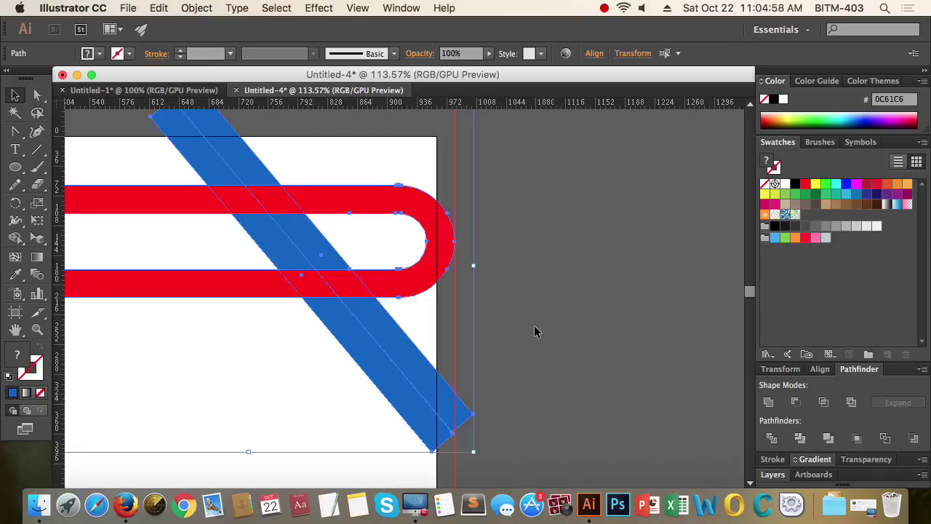
pyautogui.click(772, 438)
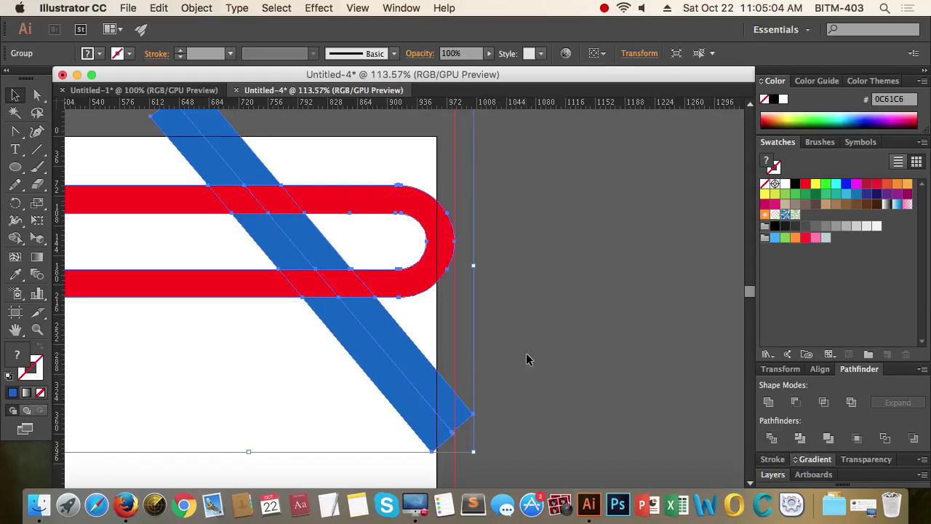
pyautogui.scroll(-5, 345, 328)
pyautogui.scroll(5, 520, 291)
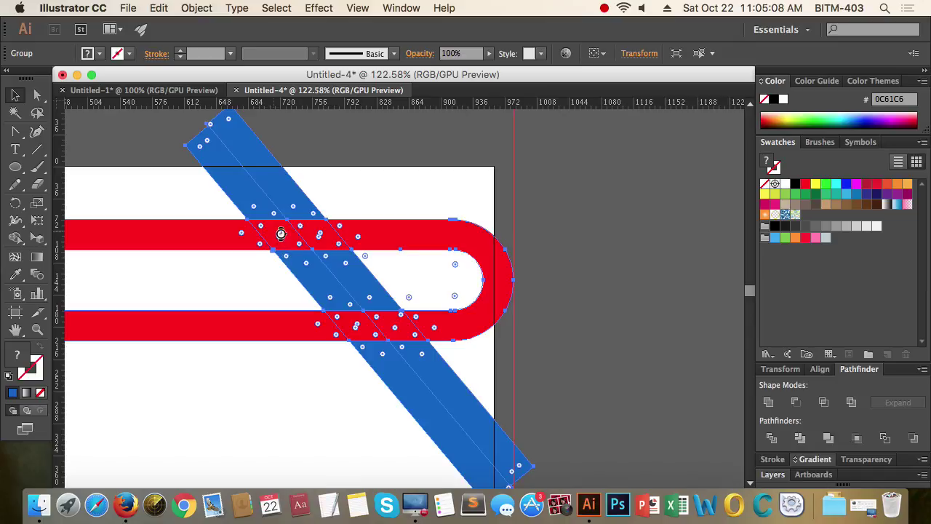
pyautogui.click(601, 283)
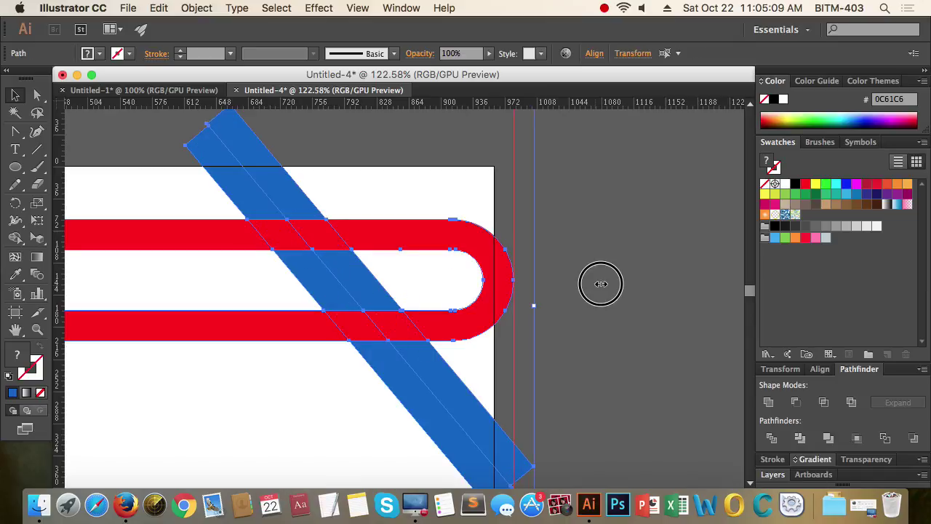
# Step: Delete the blue pieces above and between the red arms, and the red arm ends left of the diagonal
pyautogui.click(283, 191)
pyautogui.press('Delete')
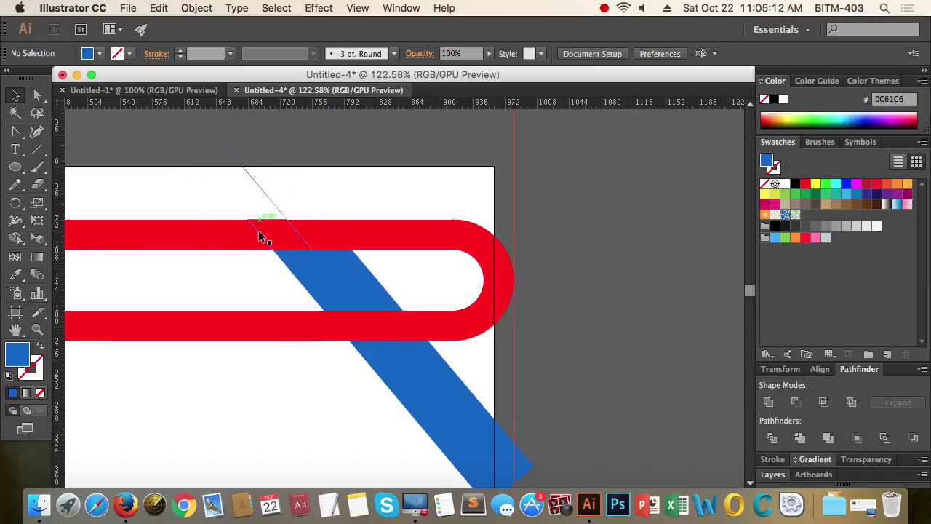
pyautogui.moveTo(289, 177); pyautogui.dragTo(194, 195)
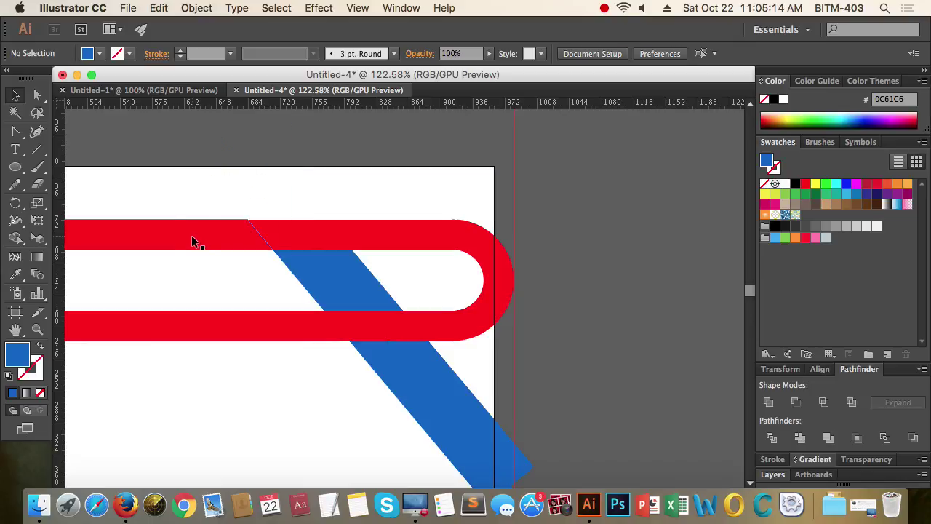
pyautogui.press('Delete')
pyautogui.click(206, 321)
pyautogui.press('Delete')
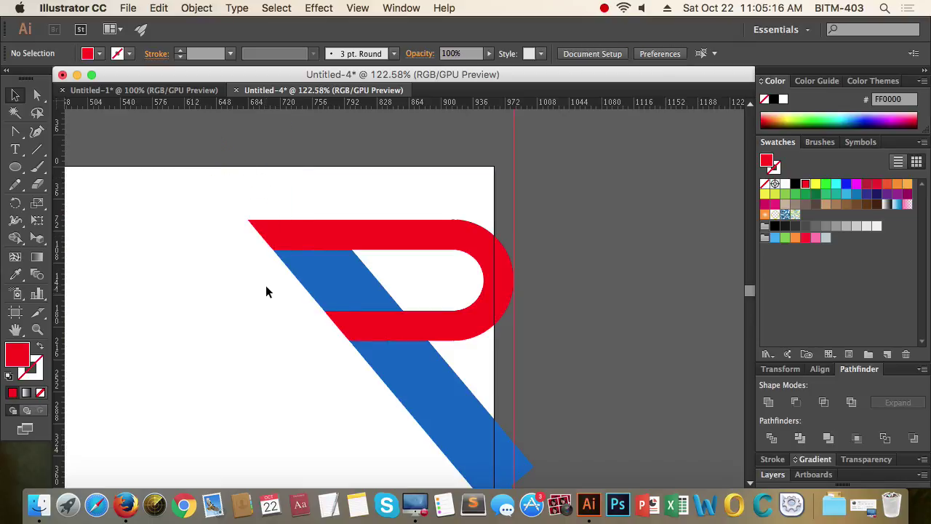
pyautogui.moveTo(262, 282); pyautogui.dragTo(376, 281)
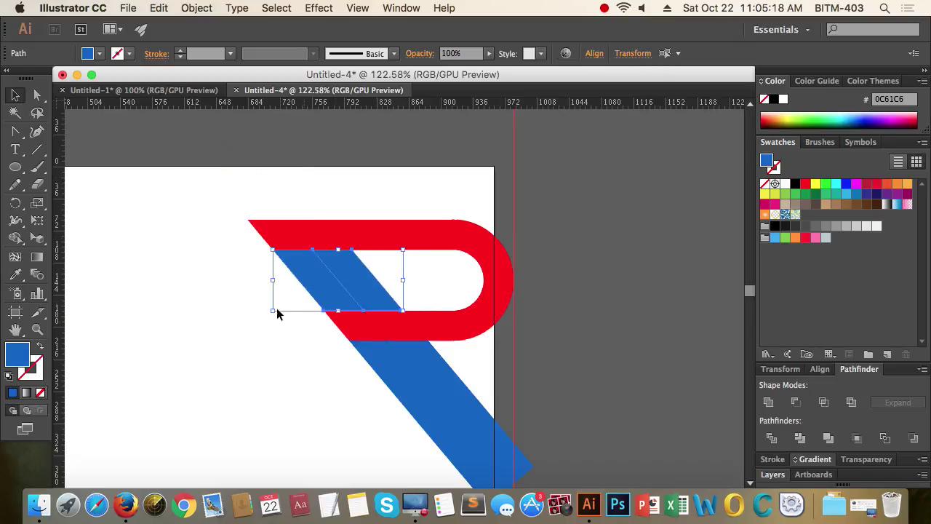
pyautogui.press('Delete')
# Step: Try a yellow fill on all remaining pieces of the R, and undo it
pyautogui.moveTo(301, 197); pyautogui.dragTo(531, 368)
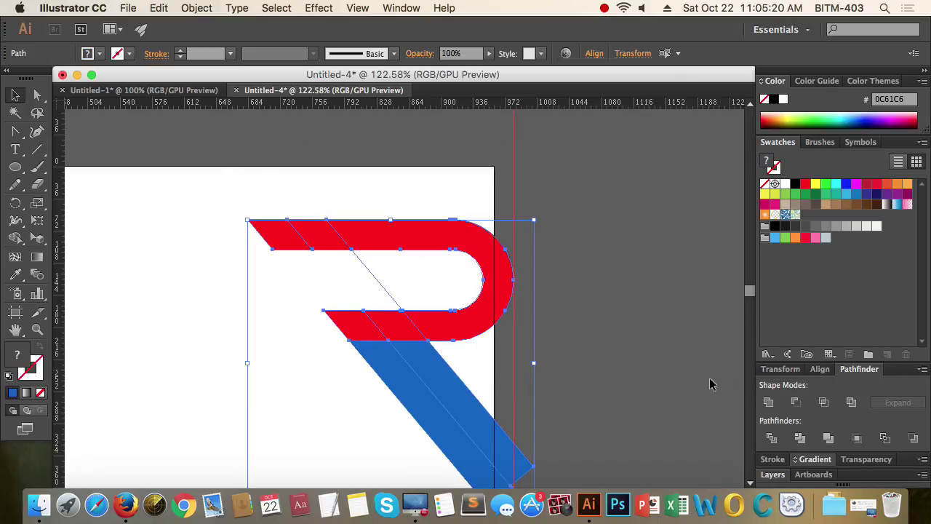
pyautogui.click(816, 184)
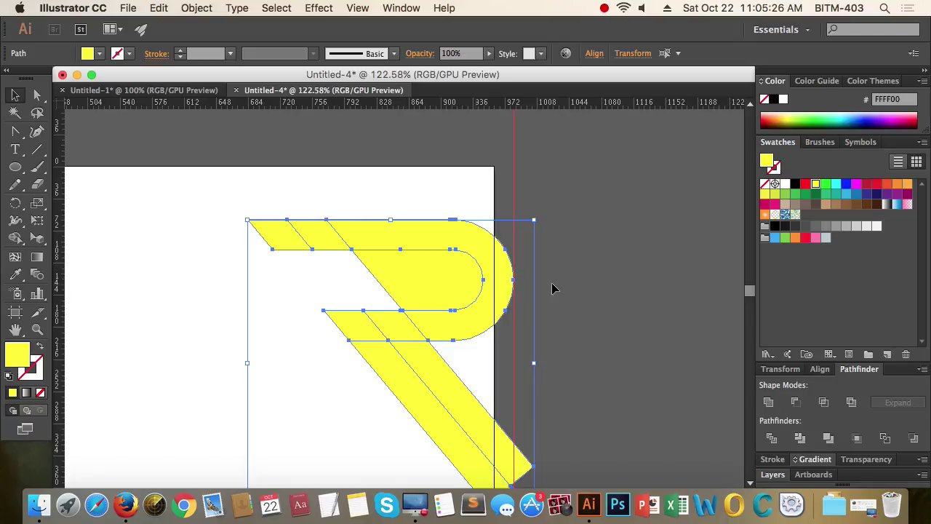
pyautogui.press('super+shift+b')
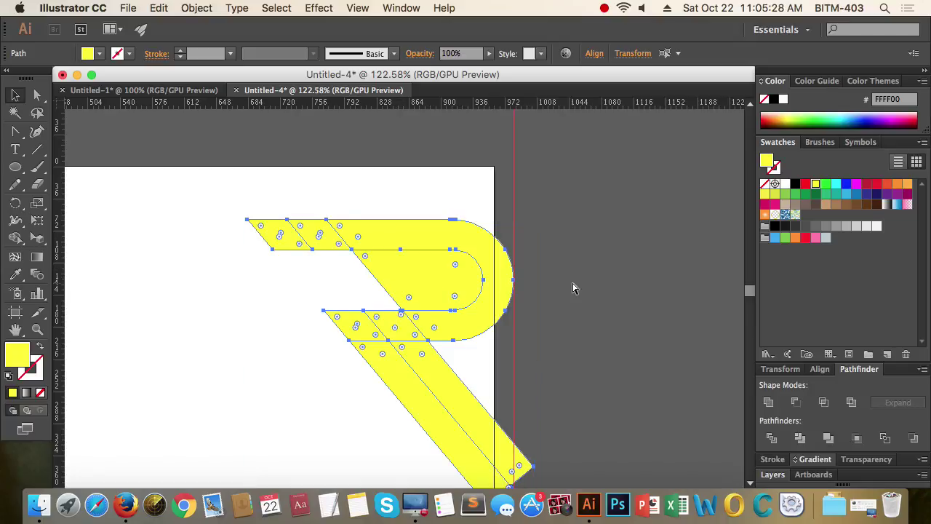
pyautogui.press('super+z')
pyautogui.click(574, 287)
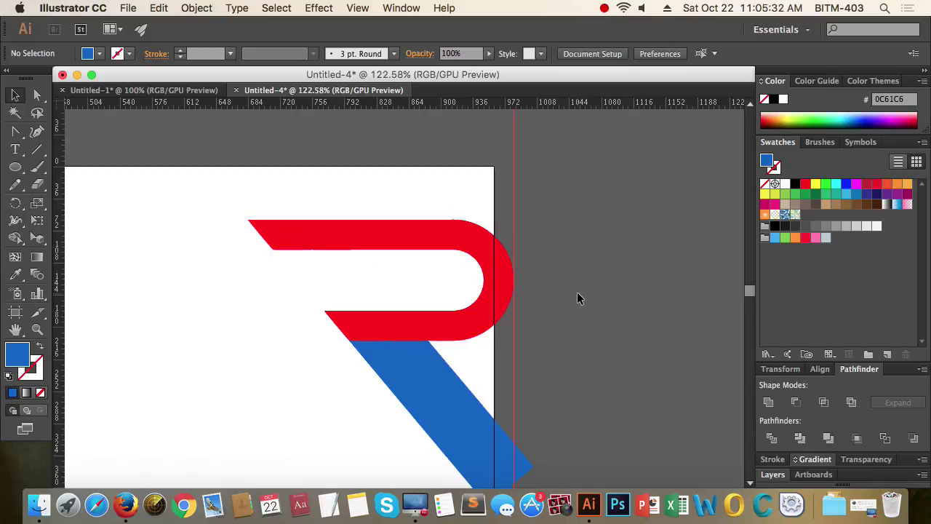
# Step: Delete the hidden unfilled shape inside the U-shape's opening in Outline view, and return to Preview
pyautogui.moveTo(584, 357); pyautogui.dragTo(381, 298)
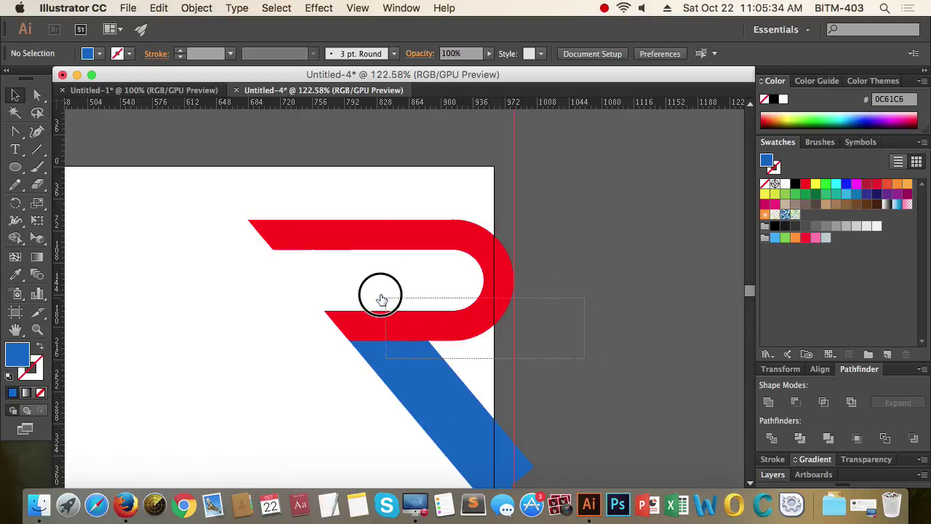
pyautogui.click(607, 298)
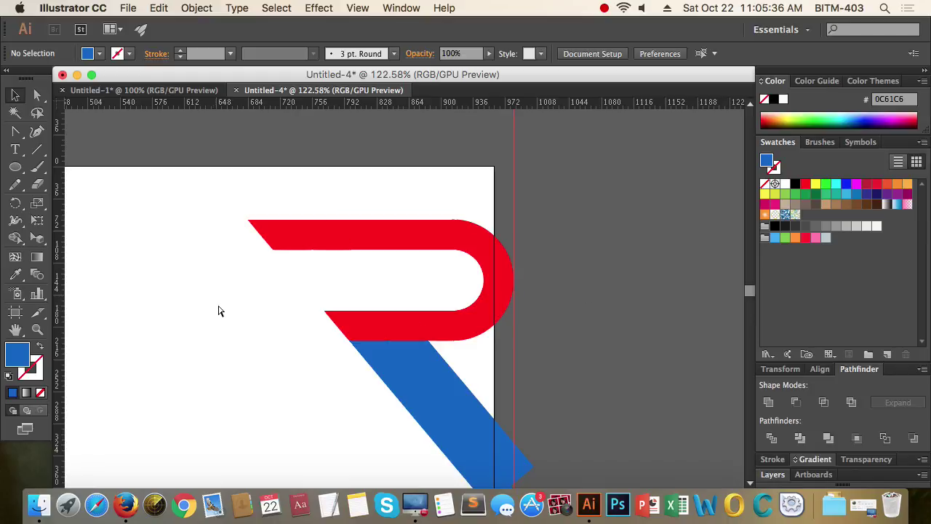
pyautogui.press('super+y')
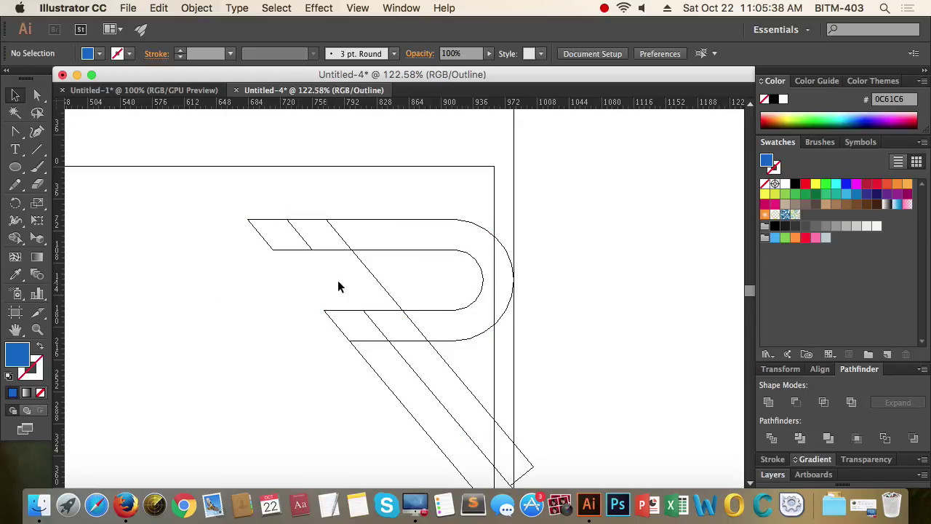
pyautogui.click(381, 287)
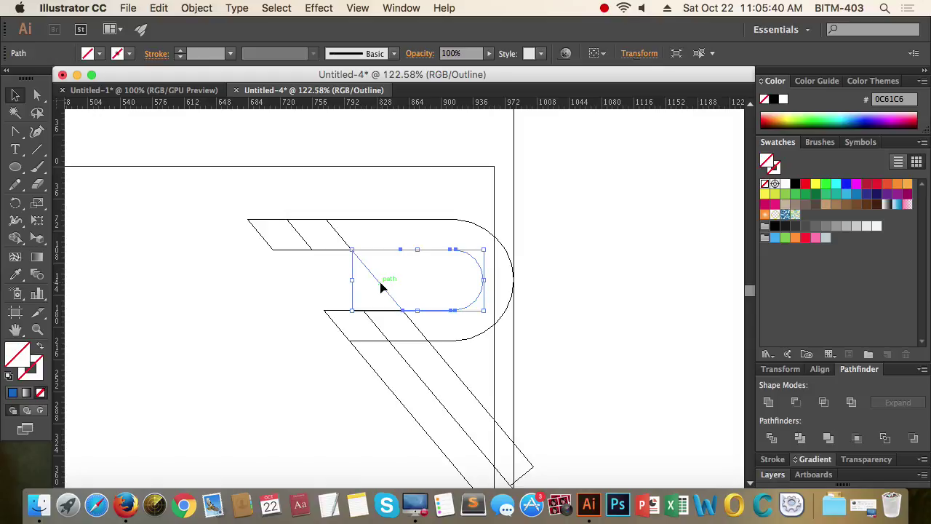
pyautogui.press('Delete')
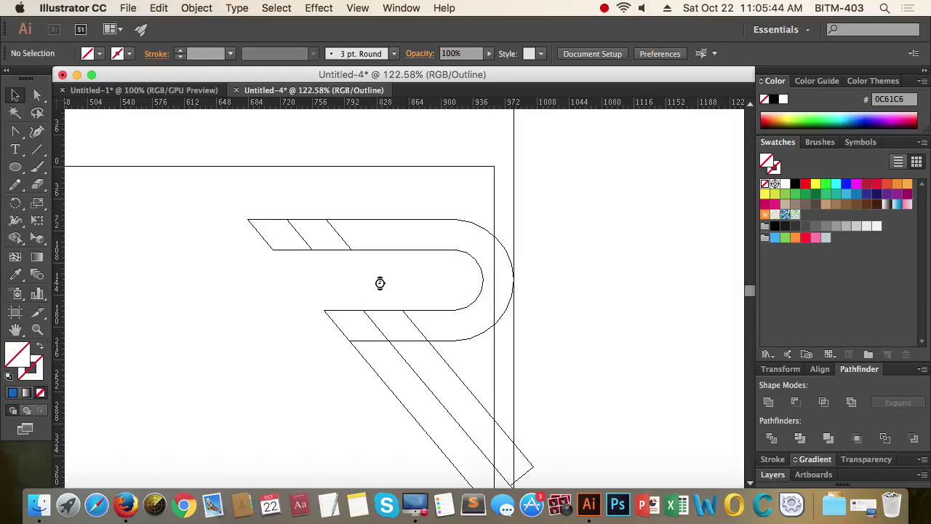
pyautogui.hotkey('ctrl', 'y')
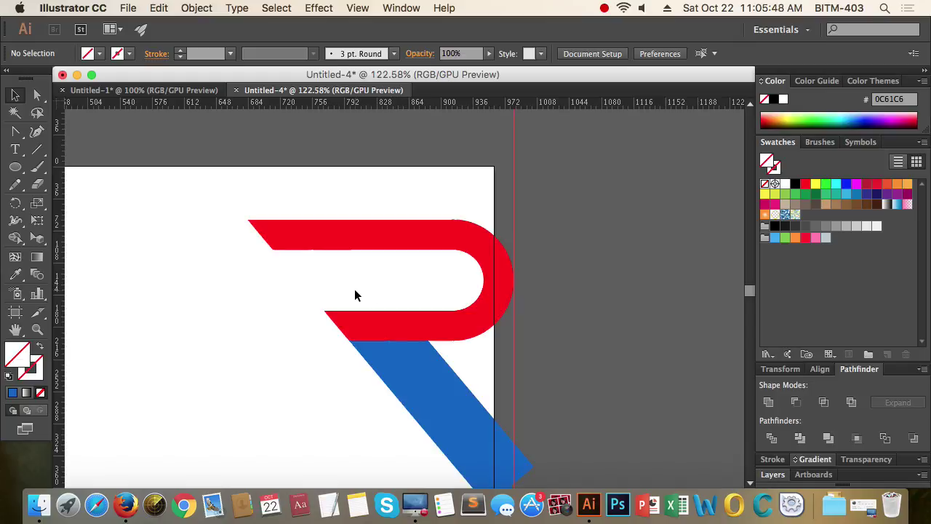
# Step: Select all red and blue pieces of the R and unite them into a red shape
pyautogui.moveTo(289, 278); pyautogui.dragTo(212, 281)
pyautogui.moveTo(367, 333); pyautogui.dragTo(299, 335)
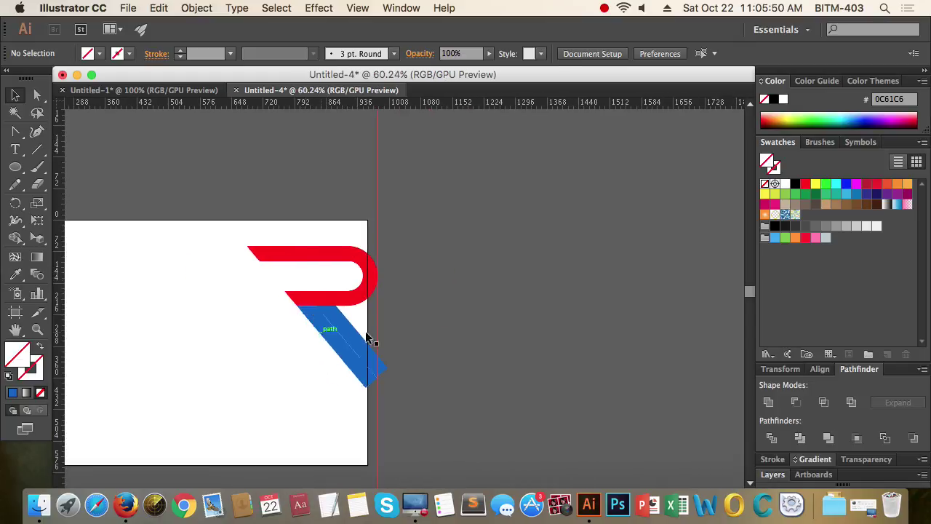
pyautogui.moveTo(358, 323); pyautogui.dragTo(478, 328)
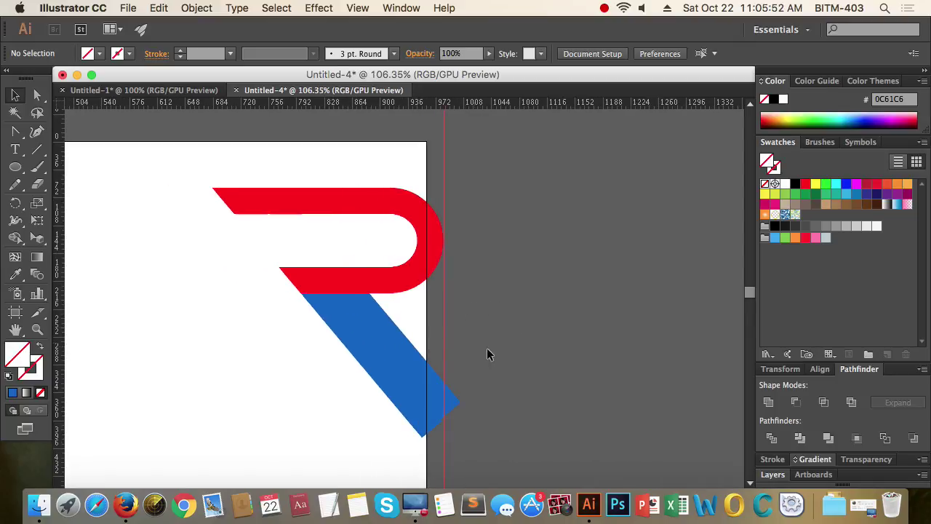
pyautogui.moveTo(428, 350); pyautogui.dragTo(167, 219)
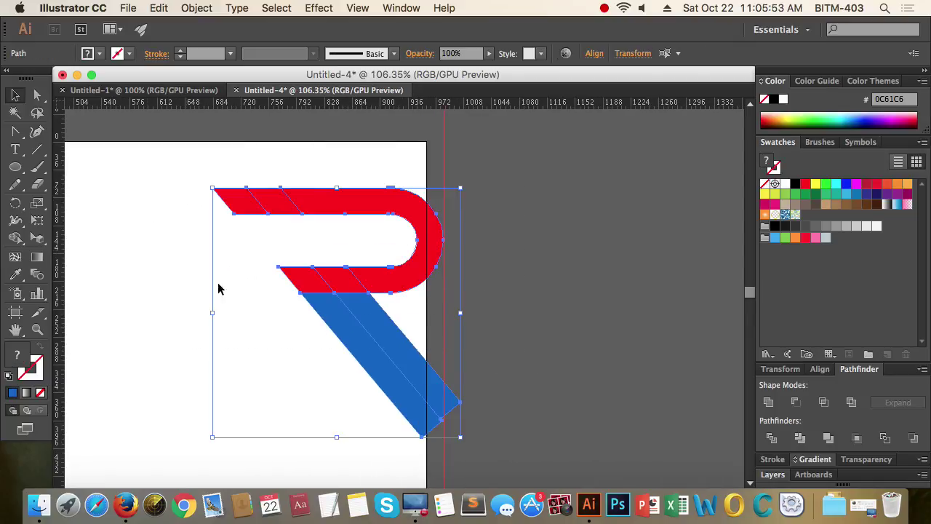
pyautogui.click(769, 401)
# Step: Unite the red R group once more to merge the seam left along its diagonal leg
pyautogui.click(572, 352)
pyautogui.moveTo(551, 317); pyautogui.dragTo(448, 335)
pyautogui.moveTo(447, 335); pyautogui.dragTo(557, 334)
pyautogui.moveTo(598, 339); pyautogui.dragTo(342, 338)
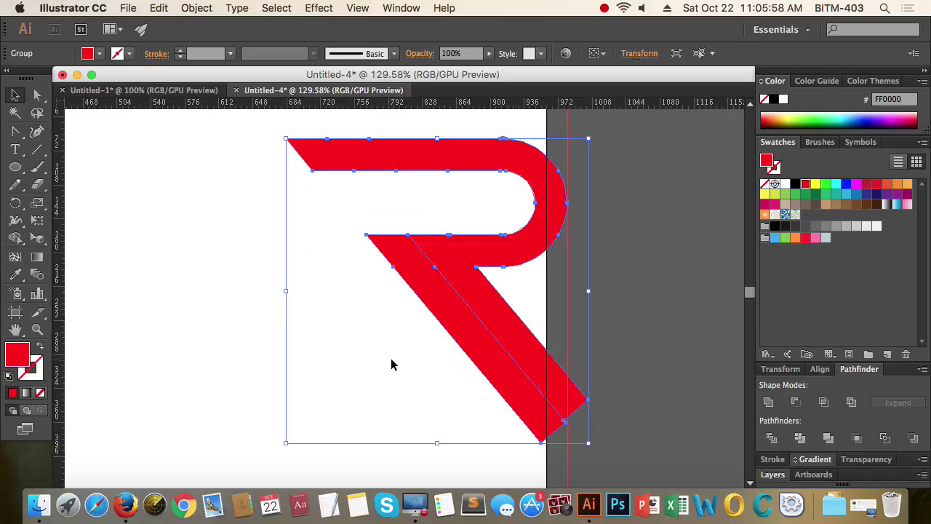
pyautogui.click(768, 402)
pyautogui.moveTo(666, 385); pyautogui.dragTo(499, 352)
pyautogui.click(499, 351)
# Step: Place a horizontal guide across the diagonal leg of the R, above its slanted end
pyautogui.moveTo(542, 319); pyautogui.dragTo(252, 332)
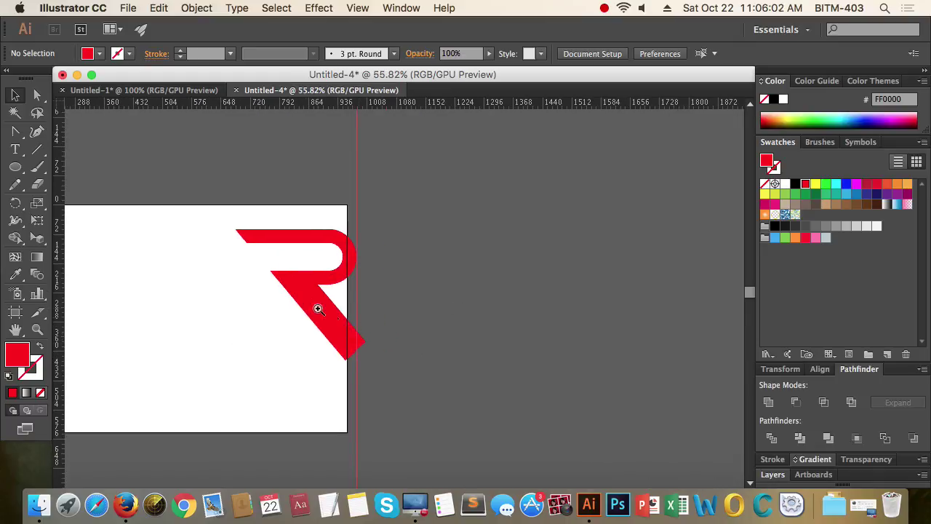
pyautogui.moveTo(316, 307); pyautogui.dragTo(444, 308)
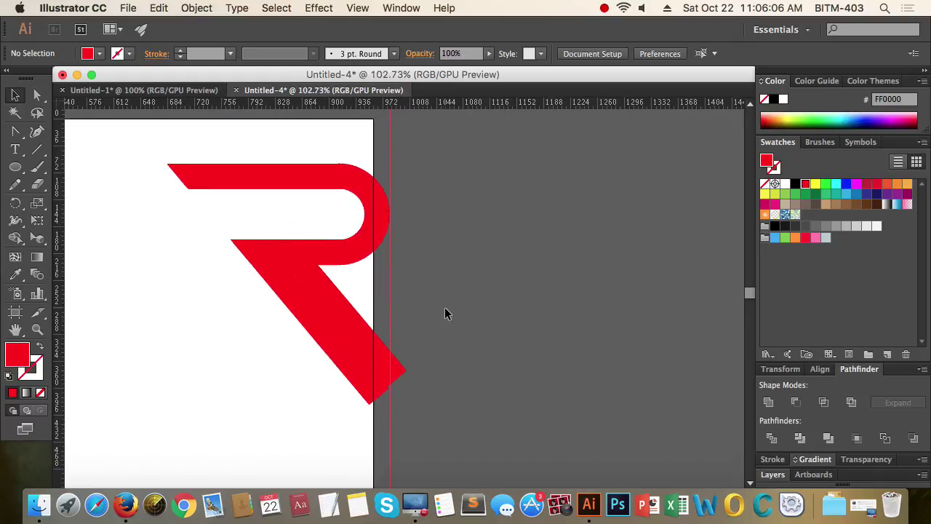
pyautogui.moveTo(411, 105); pyautogui.dragTo(415, 324)
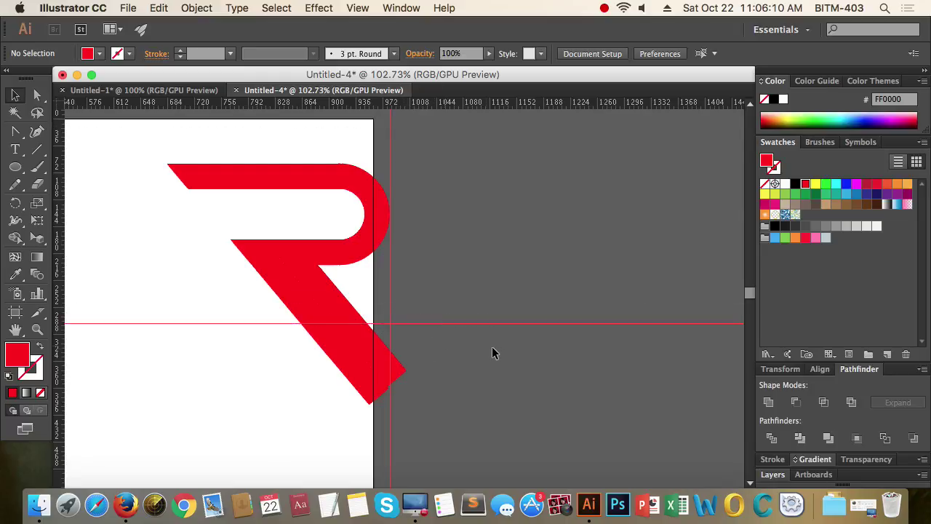
# Step: Draw a horizontal line segment along the guide, extending past both sides of the R's diagonal leg
pyautogui.moveTo(274, 337); pyautogui.dragTo(408, 326)
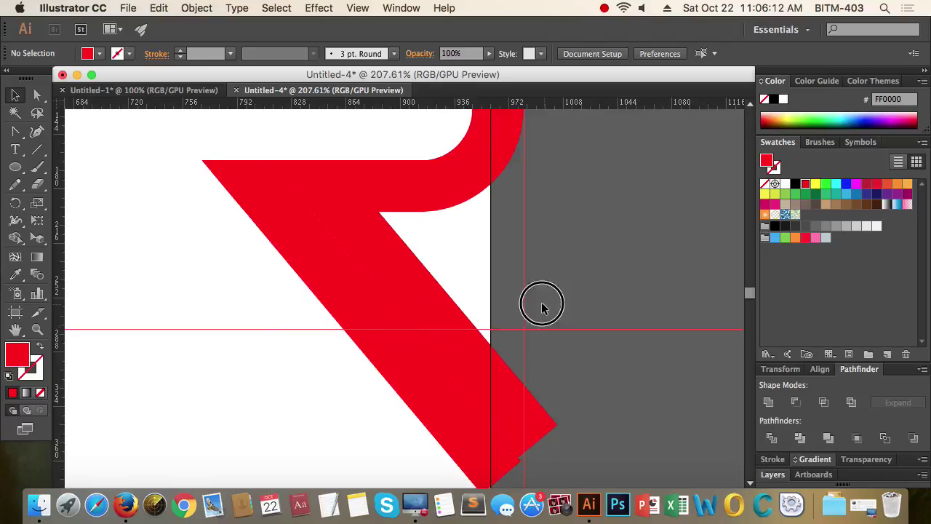
pyautogui.moveTo(541, 306); pyautogui.dragTo(459, 295)
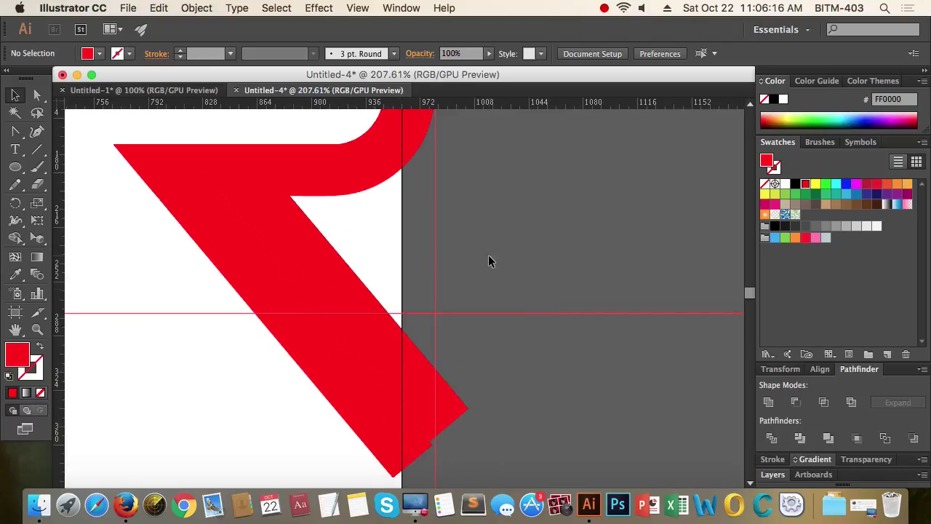
pyautogui.click(39, 150)
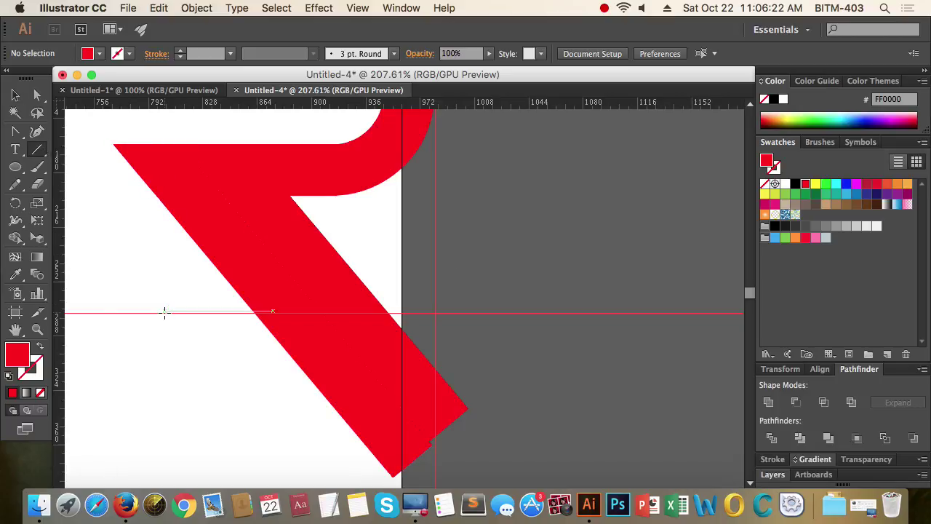
pyautogui.moveTo(164, 312); pyautogui.dragTo(514, 311)
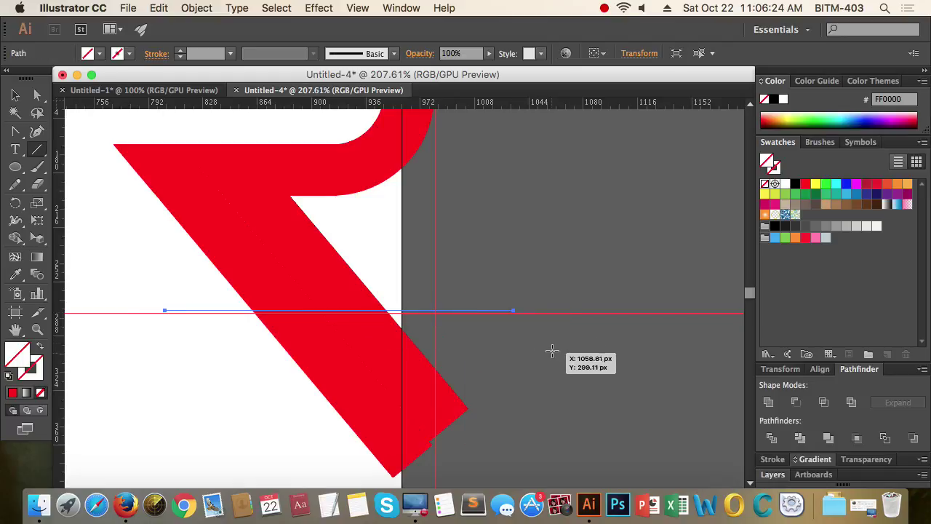
# Step: Divide the R along the horizontal line crossing its diagonal leg and delete the leg pieces below that line
pyautogui.press('v')
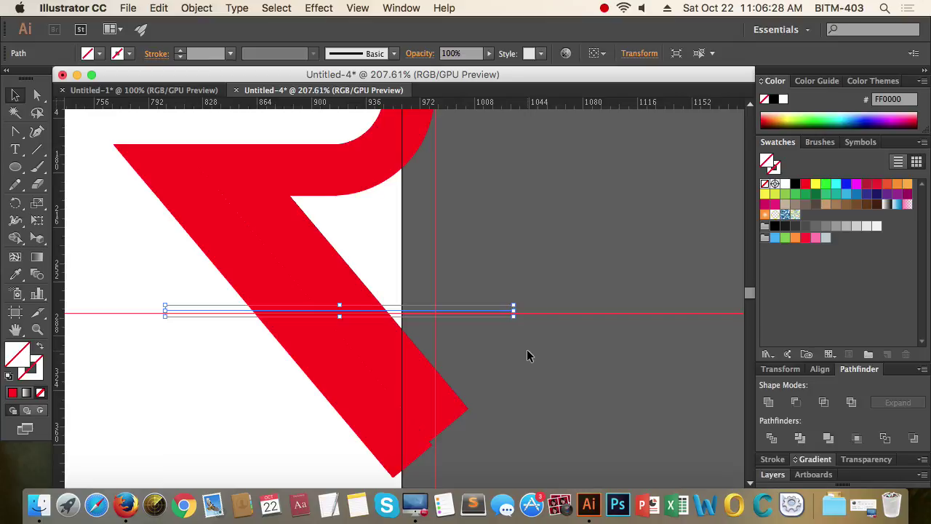
pyautogui.press('super+space')
pyautogui.moveTo(463, 345); pyautogui.dragTo(324, 345)
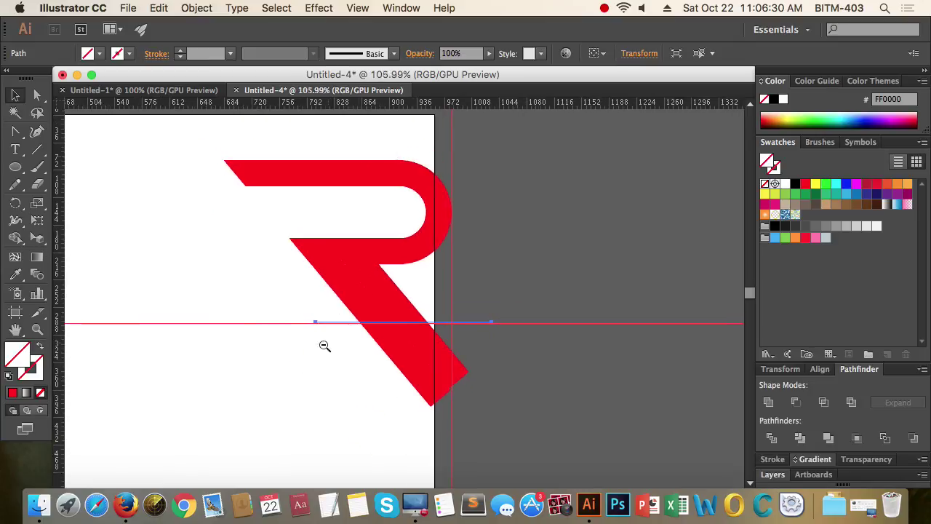
pyautogui.hscroll(2, 458, 345)
pyautogui.press('super+space')
pyautogui.moveTo(385, 336); pyautogui.dragTo(446, 335)
pyautogui.moveTo(518, 367); pyautogui.dragTo(151, 294)
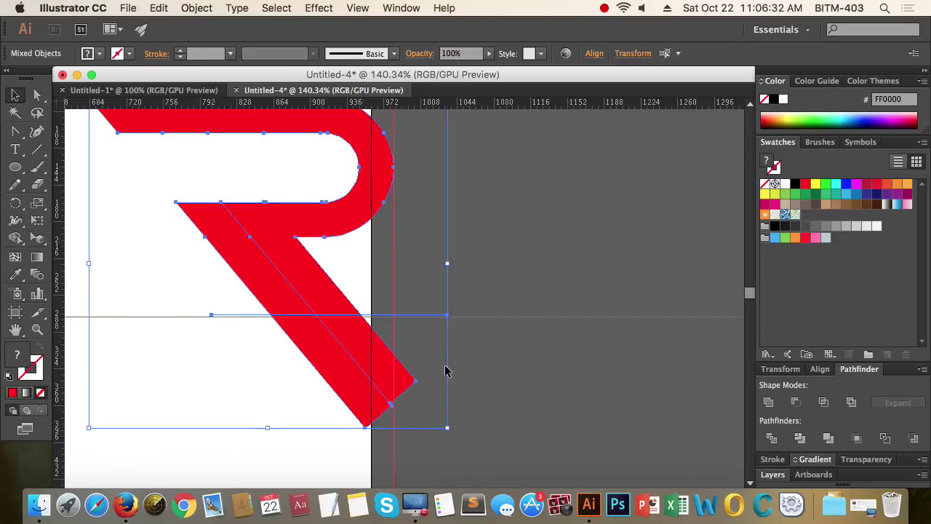
pyautogui.click(772, 438)
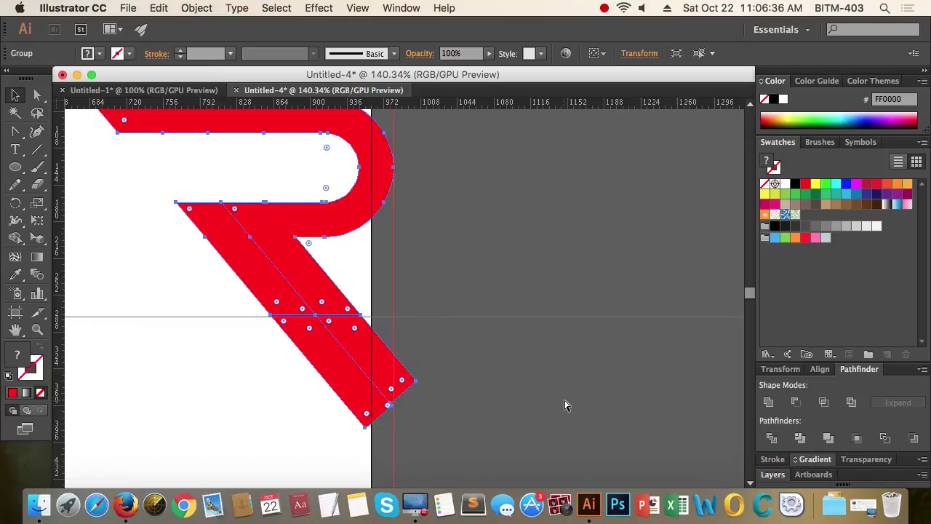
pyautogui.moveTo(563, 413); pyautogui.dragTo(241, 389)
pyautogui.press('Delete')
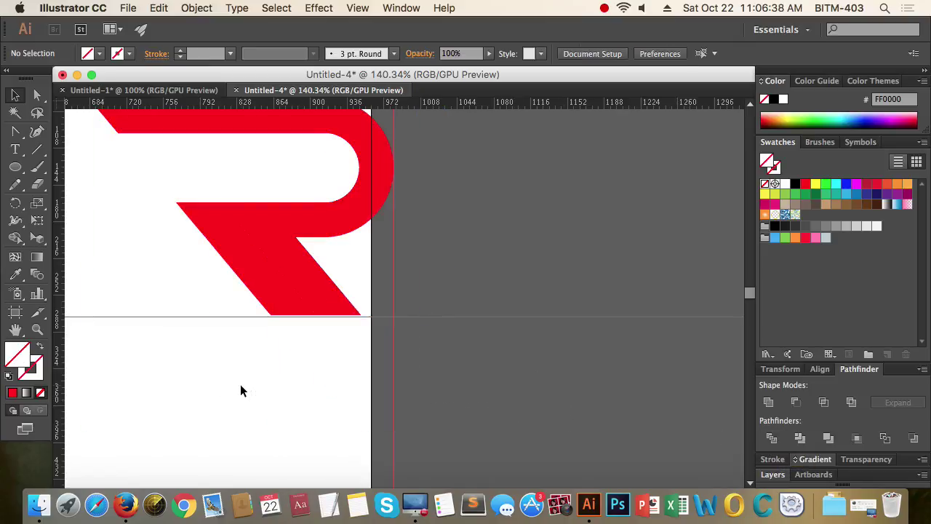
# Step: Try to move the R left onto the artboard, and undo the move
pyautogui.moveTo(446, 371); pyautogui.dragTo(364, 285)
pyautogui.moveTo(462, 350); pyautogui.dragTo(279, 351)
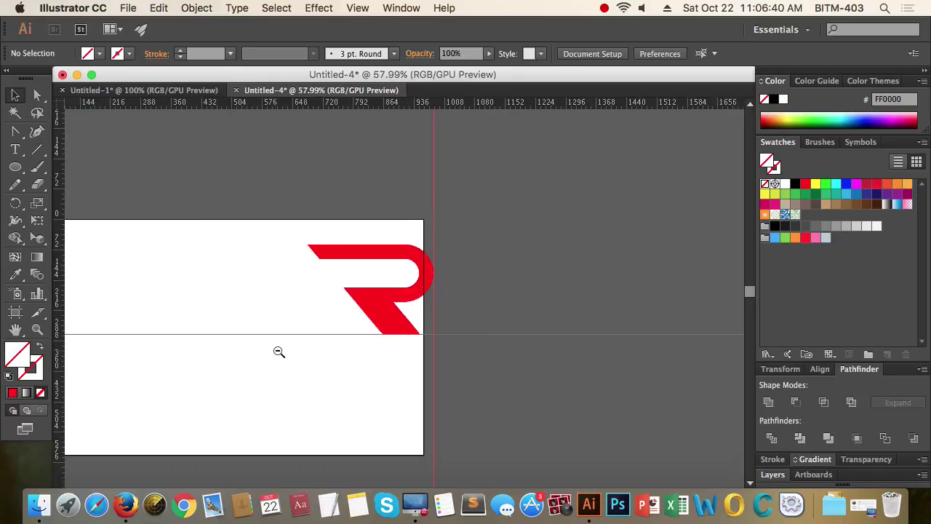
pyautogui.moveTo(389, 300); pyautogui.dragTo(255, 298)
pyautogui.press('super+z')
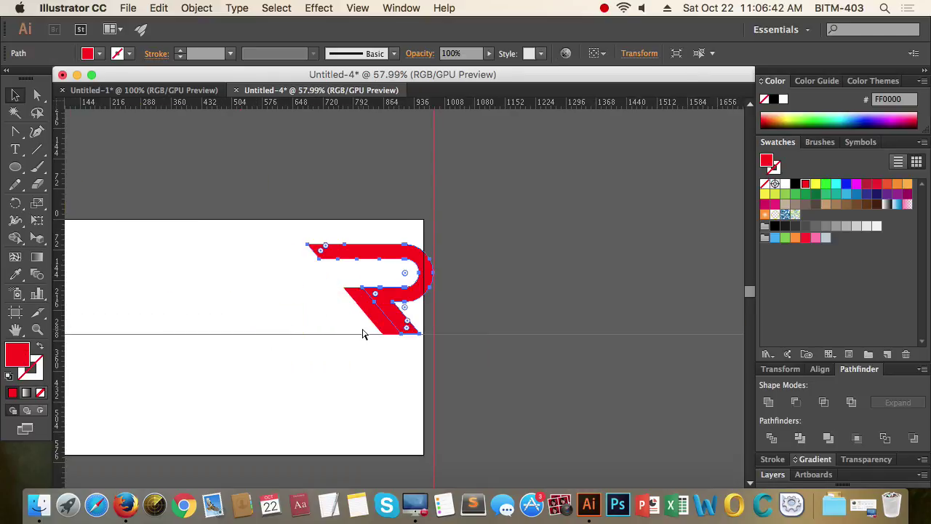
pyautogui.click(551, 347)
# Step: Select all pieces of the trimmed R and unite them into one shape
pyautogui.moveTo(352, 305); pyautogui.dragTo(567, 339)
pyautogui.scroll(2, 567, 343)
pyautogui.moveTo(624, 382); pyautogui.dragTo(303, 291)
pyautogui.click(775, 404)
pyautogui.click(697, 384)
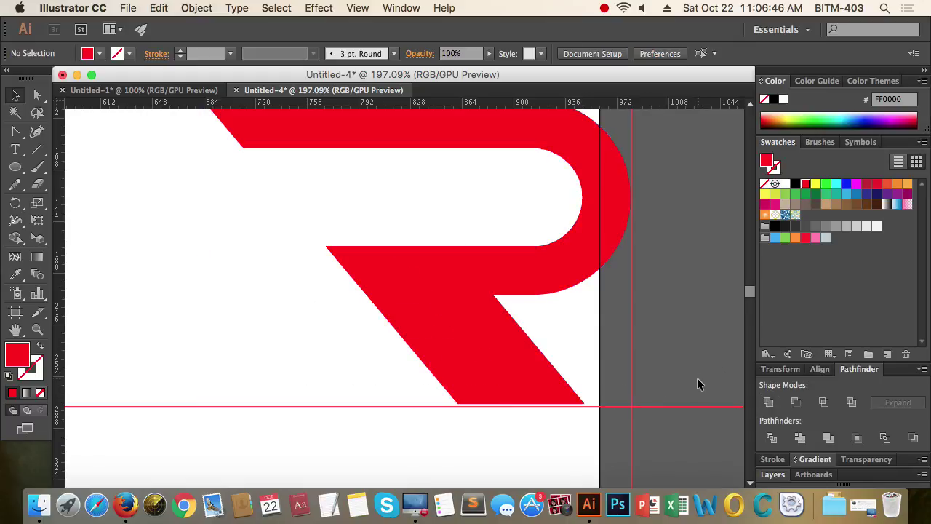
# Step: Move the united R left until it lies fully on the artboard and shift it down towards the artboard's middle
pyautogui.scroll(-3, 578, 355)
pyautogui.moveTo(530, 343); pyautogui.dragTo(358, 329)
pyautogui.click(463, 398)
pyautogui.scroll(-3, 407, 386)
pyautogui.scroll(3, 531, 308)
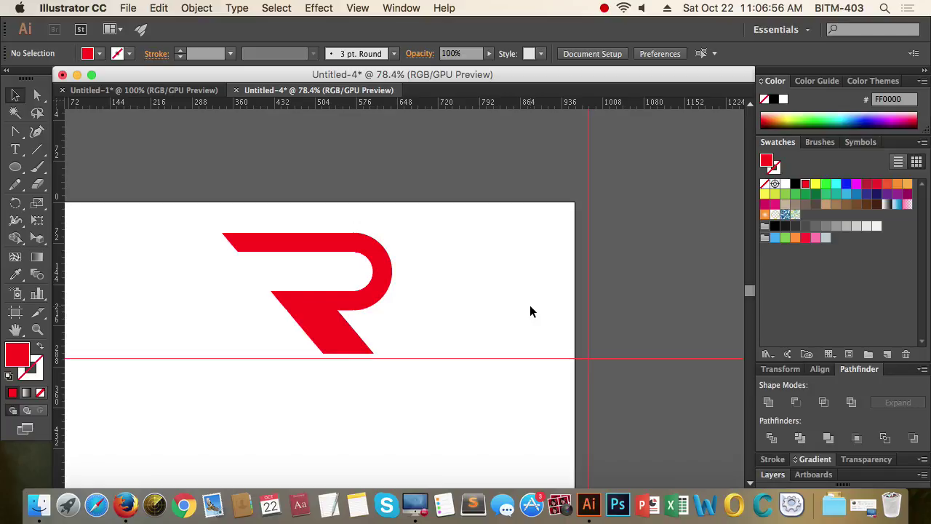
pyautogui.scroll(3, 334, 321)
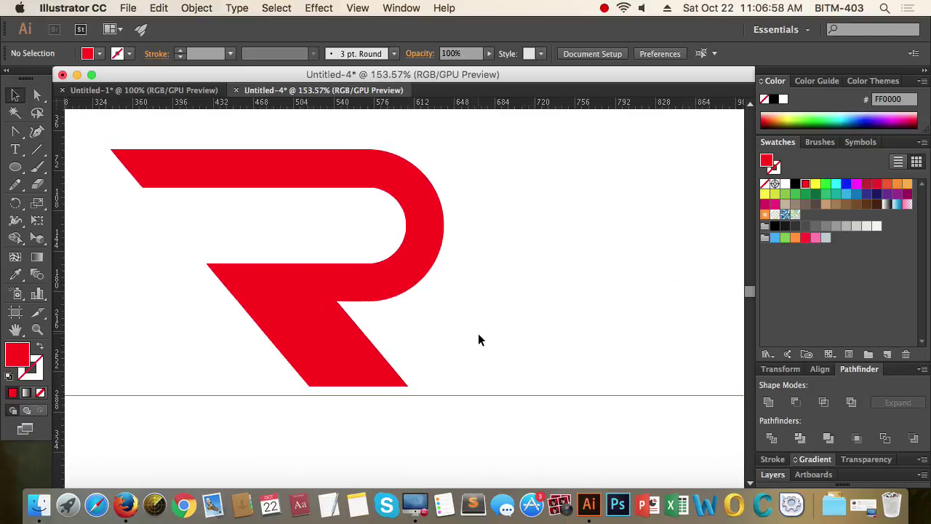
pyautogui.click(519, 313)
pyautogui.scroll(-4, 437, 327)
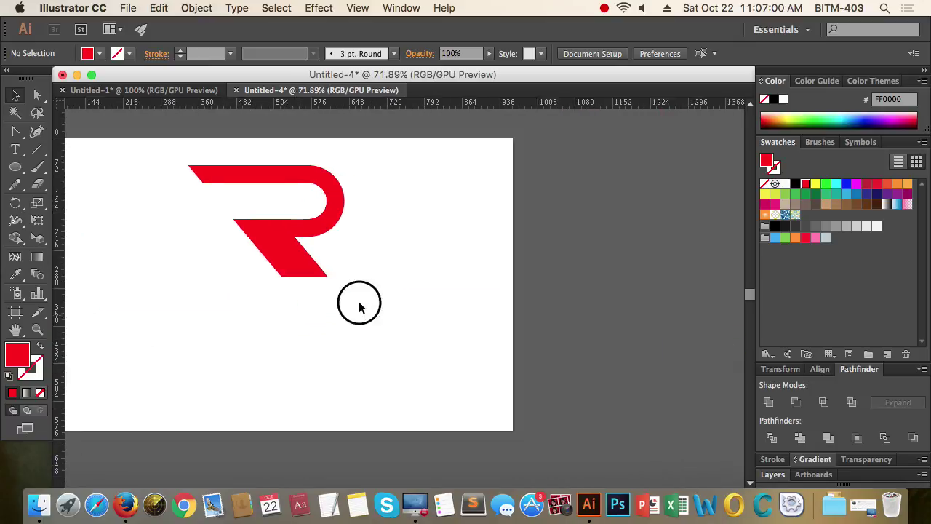
pyautogui.scroll(2, 360, 308)
pyautogui.moveTo(293, 243); pyautogui.dragTo(365, 322)
pyautogui.click(444, 323)
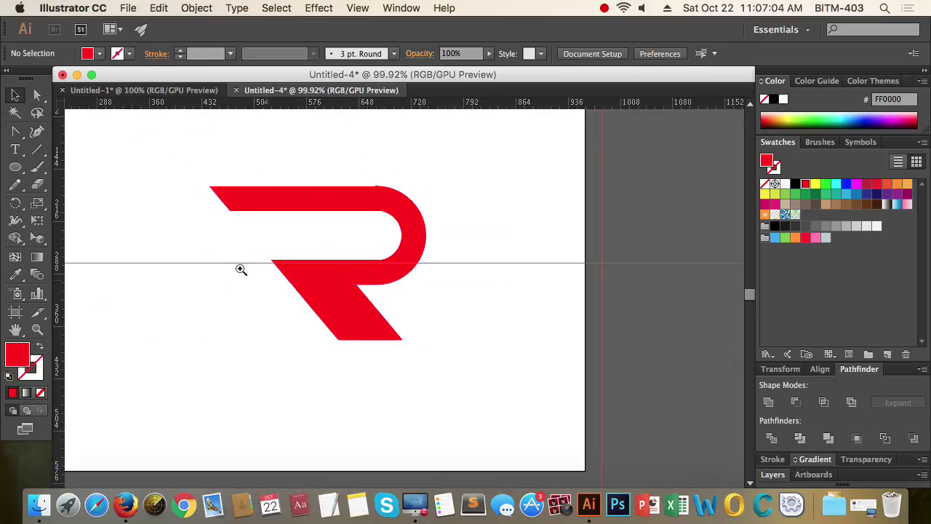
# Step: Draw a 45-degree line from the pointed corner where the R's leg begins, running down and to the left
pyautogui.moveTo(282, 269); pyautogui.dragTo(453, 307)
pyautogui.scroll(1, 482, 294)
pyautogui.click(335, 309)
pyautogui.moveTo(463, 231); pyautogui.dragTo(201, 291)
pyautogui.moveTo(367, 334); pyautogui.dragTo(218, 355)
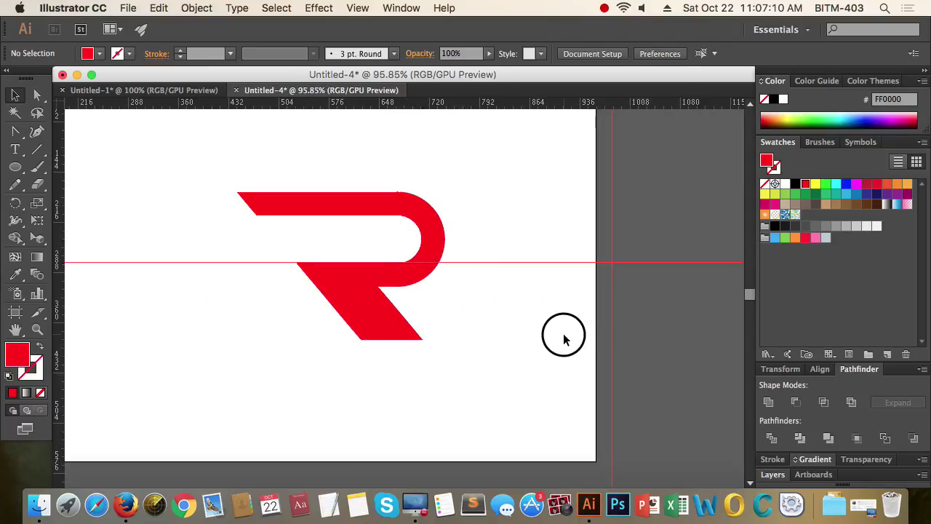
pyautogui.scroll(5, 363, 318)
pyautogui.scroll(-3, 318, 272)
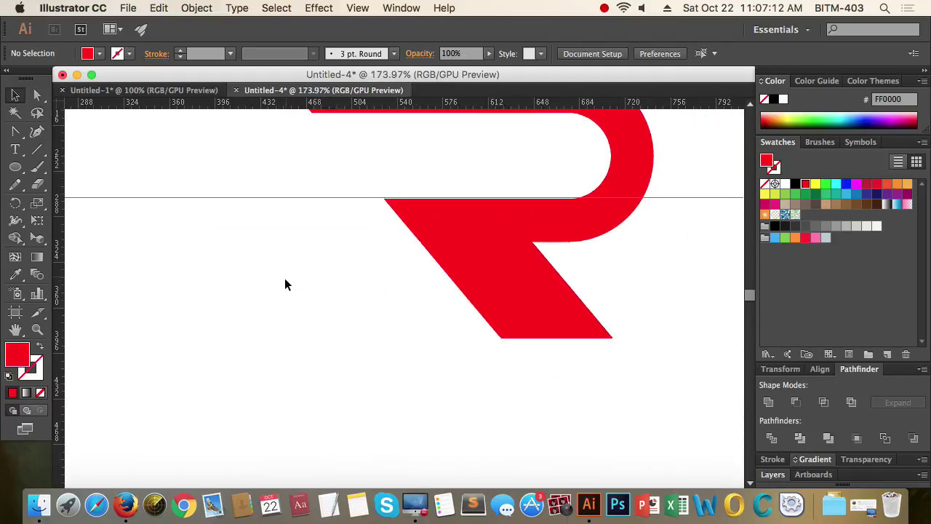
pyautogui.press('\\')
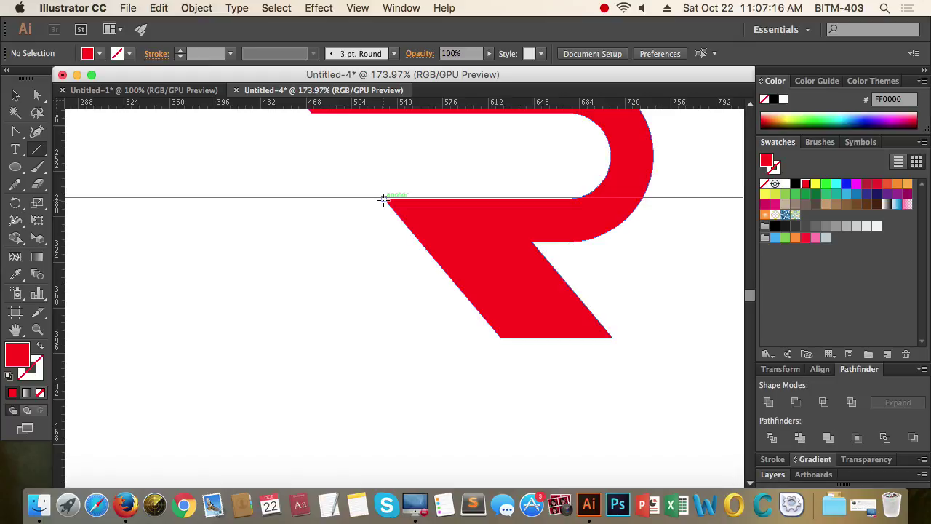
pyautogui.moveTo(383, 200); pyautogui.dragTo(208, 374)
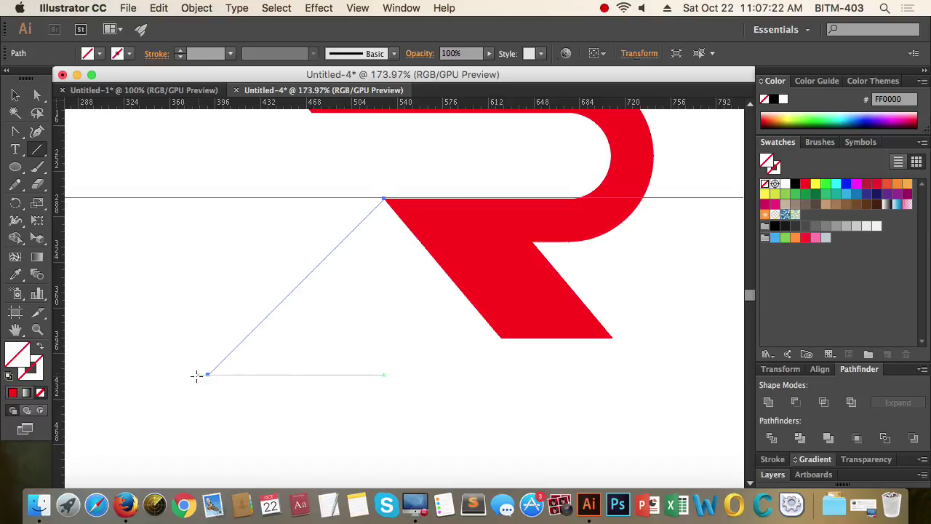
# Step: Give the diagonal line a black stroke with a weight of 15 pt
pyautogui.press('super')
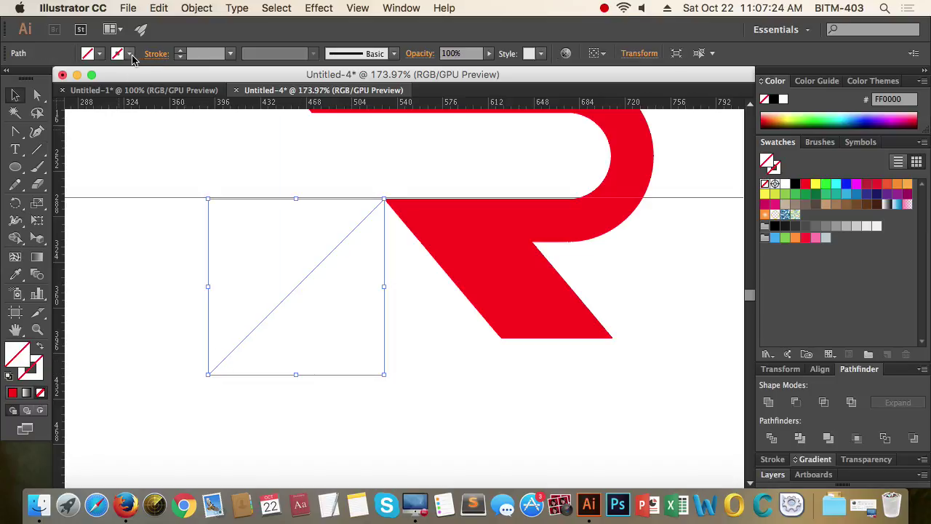
pyautogui.click(181, 51)
pyautogui.click(180, 52)
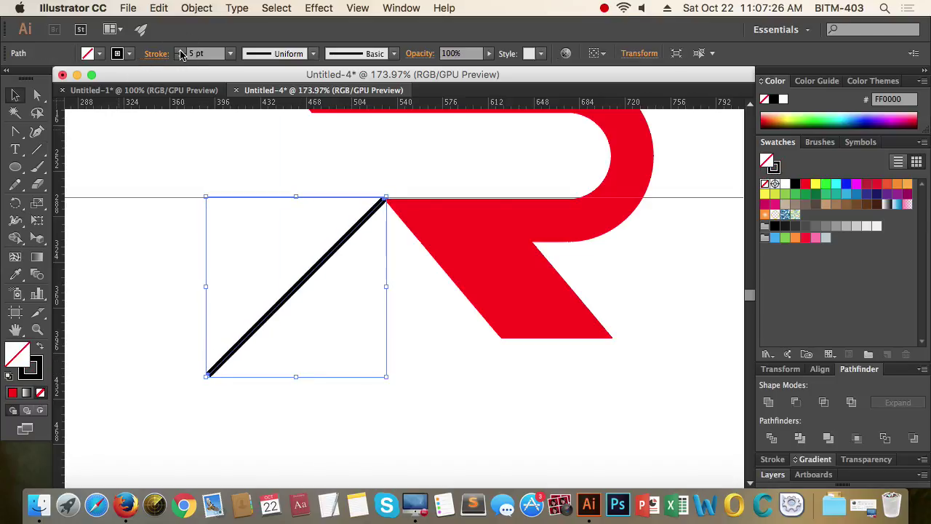
pyautogui.click(180, 51)
pyautogui.click(180, 52)
pyautogui.click(180, 52)
pyautogui.click(181, 52)
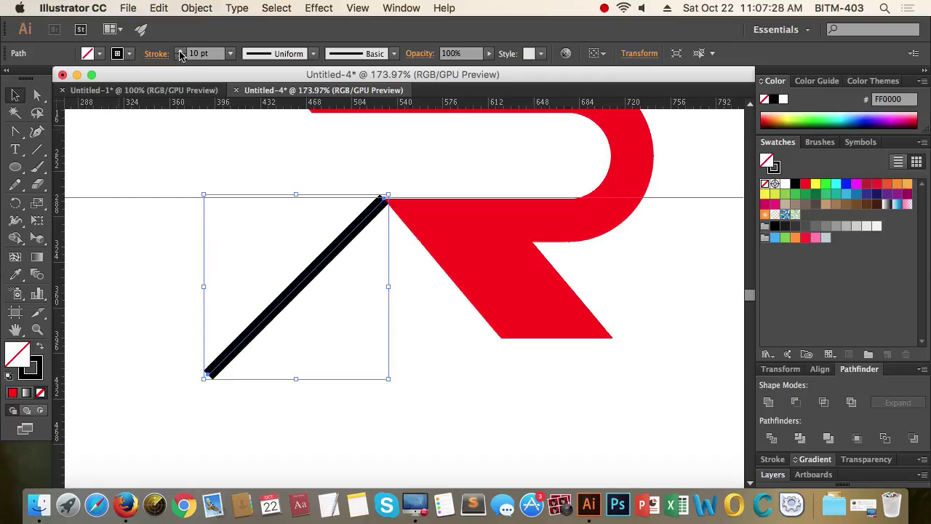
pyautogui.click(181, 52)
pyautogui.click(180, 51)
pyautogui.click(180, 51)
pyautogui.click(181, 52)
pyautogui.click(180, 51)
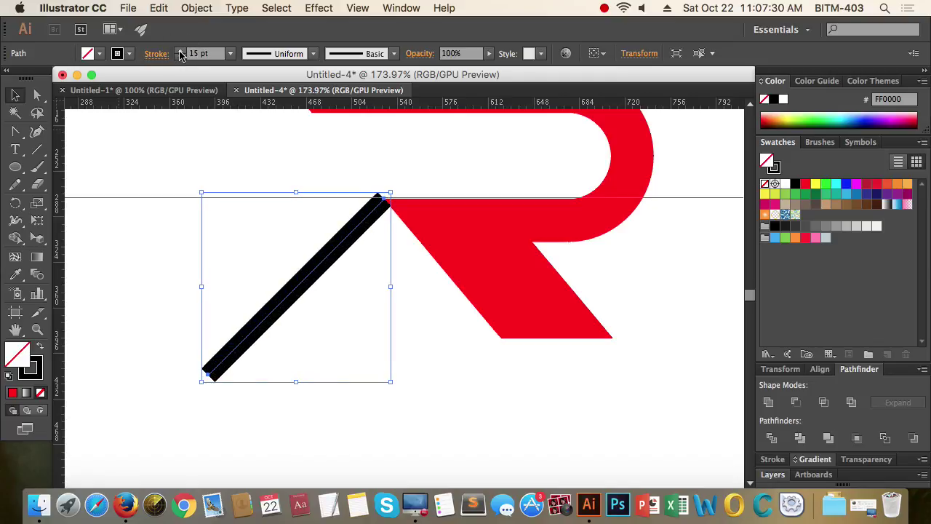
# Step: Expand the diagonal line's 15 pt stroke into a filled black shape
pyautogui.click(150, 200)
pyautogui.moveTo(170, 233); pyautogui.dragTo(317, 387)
pyautogui.moveTo(427, 384); pyautogui.dragTo(309, 305)
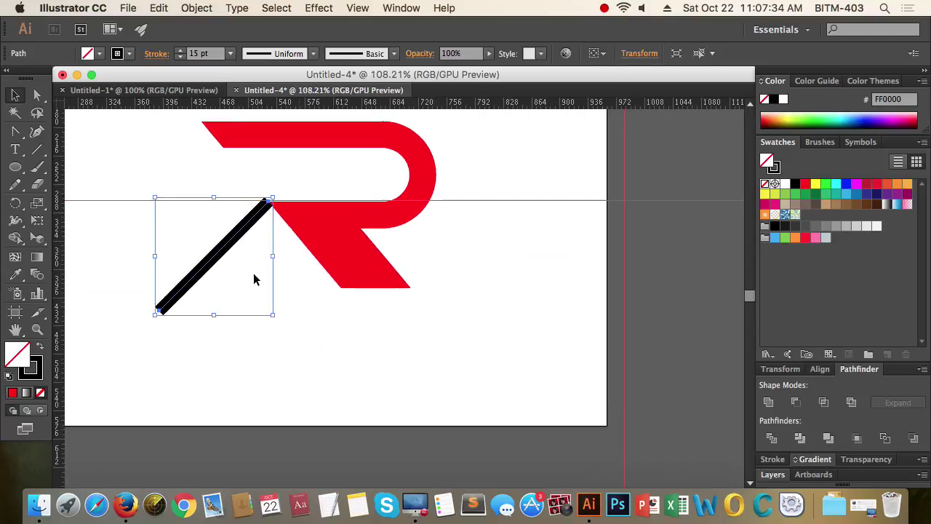
pyautogui.click(193, 10)
pyautogui.moveTo(222, 285)
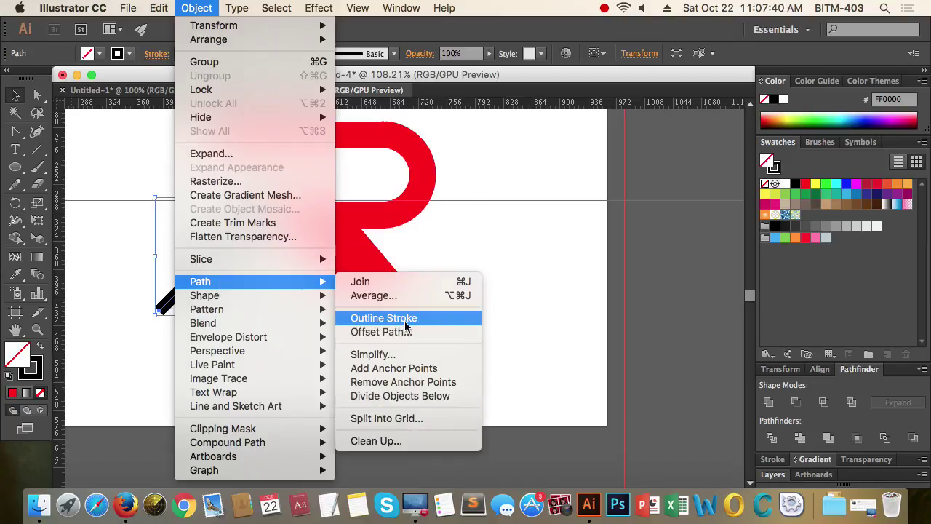
pyautogui.click(243, 156)
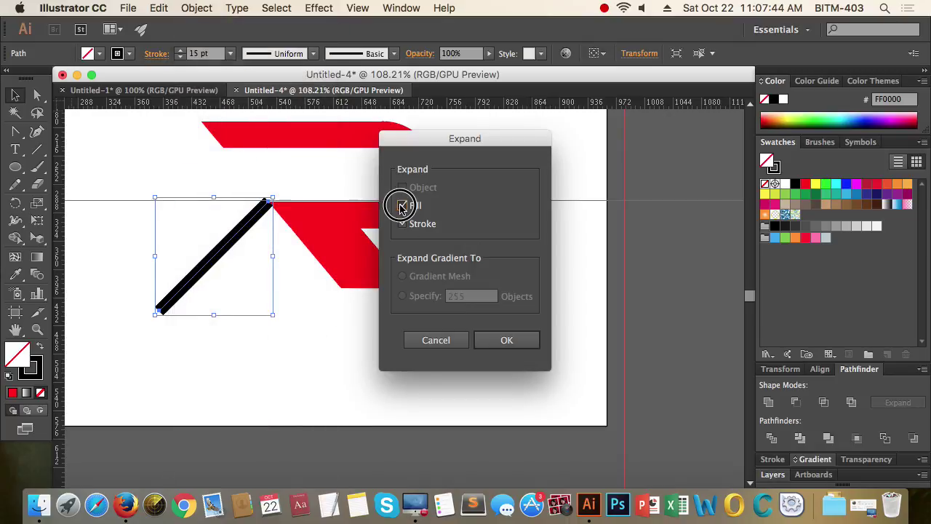
pyautogui.click(515, 342)
pyautogui.click(459, 342)
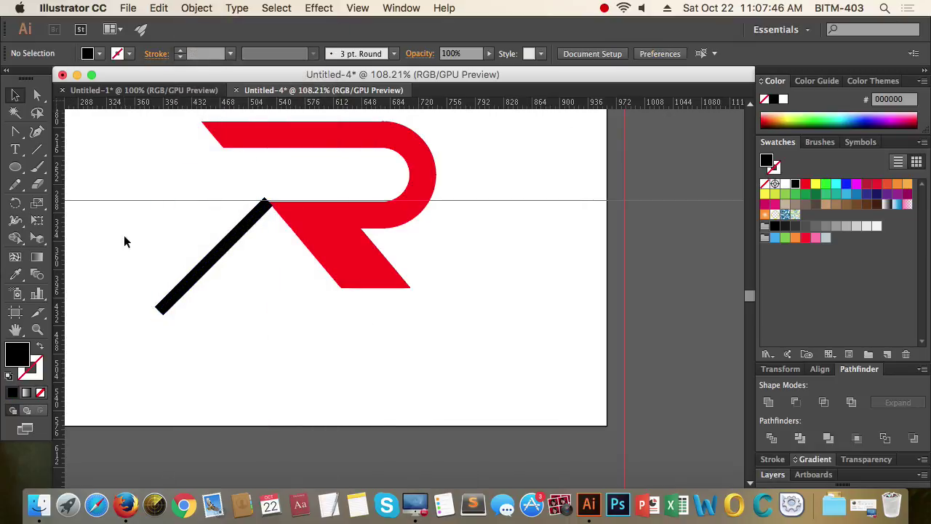
# Step: Move the black diagonal bar slightly down so its upper end clears the R's pointed corner
pyautogui.click(193, 297)
pyautogui.click(547, 336)
pyautogui.moveTo(248, 204); pyautogui.dragTo(472, 231)
pyautogui.moveTo(327, 296); pyautogui.dragTo(295, 303)
pyautogui.moveTo(225, 184); pyautogui.dragTo(437, 219)
pyautogui.moveTo(346, 281); pyautogui.dragTo(359, 326)
pyautogui.click(436, 195)
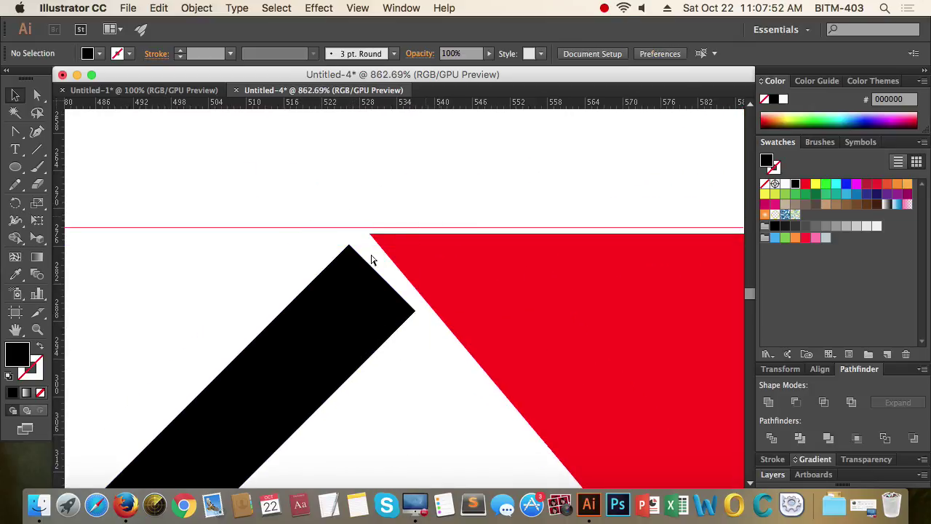
# Step: Snap the black bar's upper anchor to the R's pointed corner and its other top-end anchor onto the leg's slanted edge
pyautogui.moveTo(341, 260); pyautogui.dragTo(508, 268)
pyautogui.keyDown('alt'); pyautogui.click(389, 187); pyautogui.keyUp('alt')
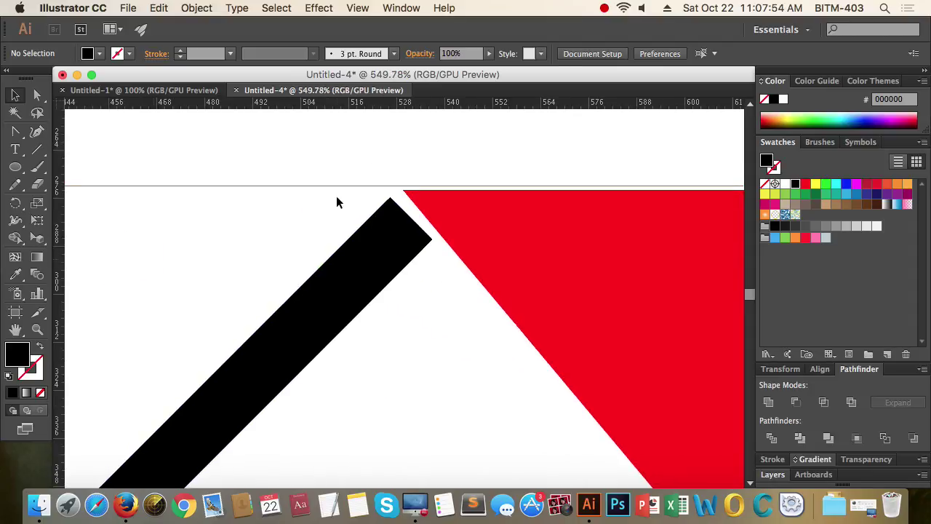
pyautogui.keyDown('alt'); pyautogui.click(339, 201); pyautogui.keyUp('alt')
pyautogui.moveTo(364, 305); pyautogui.dragTo(240, 390)
pyautogui.moveTo(196, 297); pyautogui.dragTo(250, 305)
pyautogui.click(295, 267)
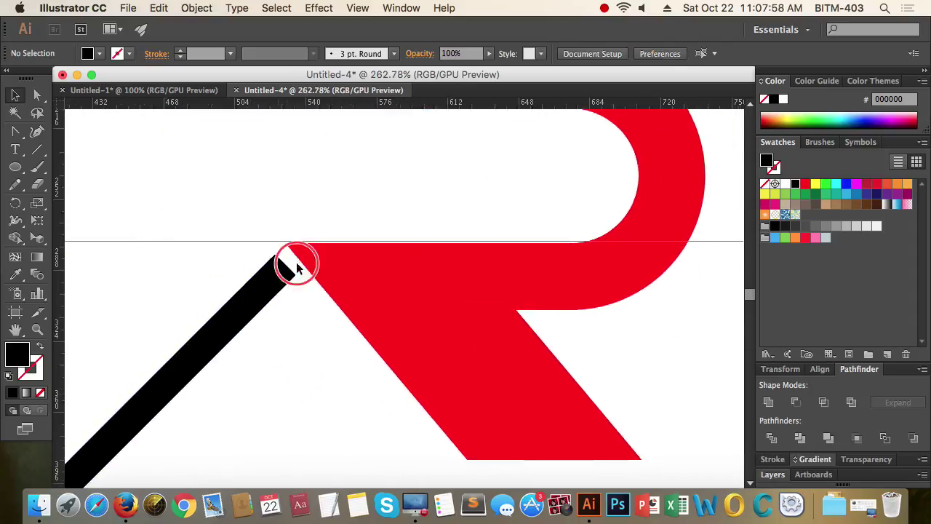
pyautogui.press('a')
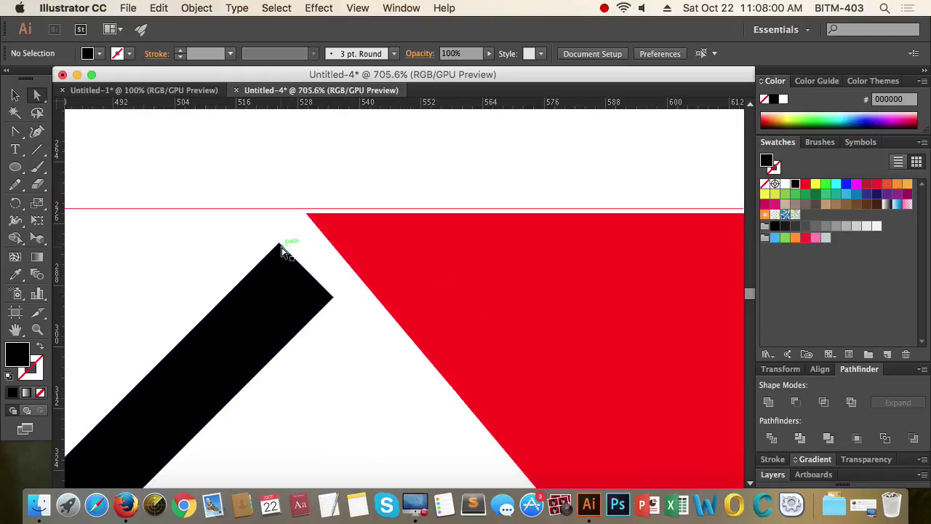
pyautogui.moveTo(281, 250); pyautogui.dragTo(281, 250)
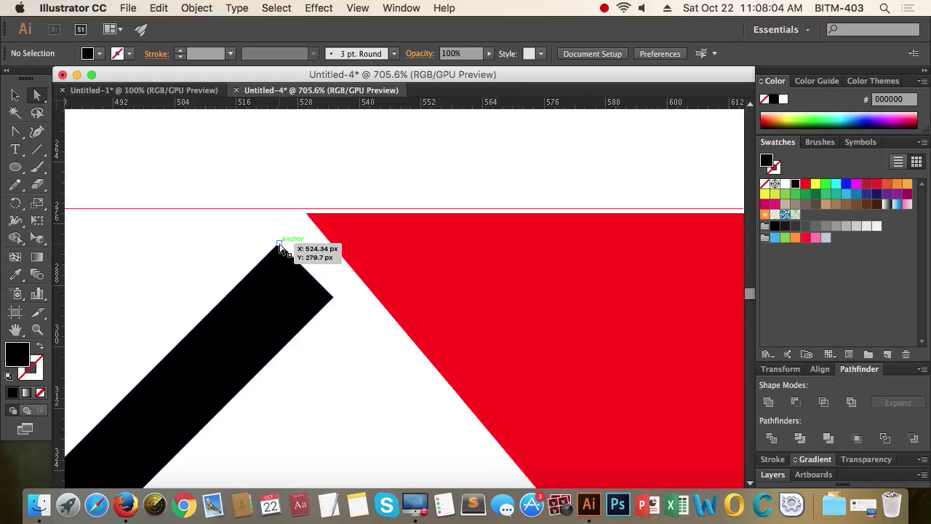
pyautogui.moveTo(281, 250); pyautogui.dragTo(307, 217)
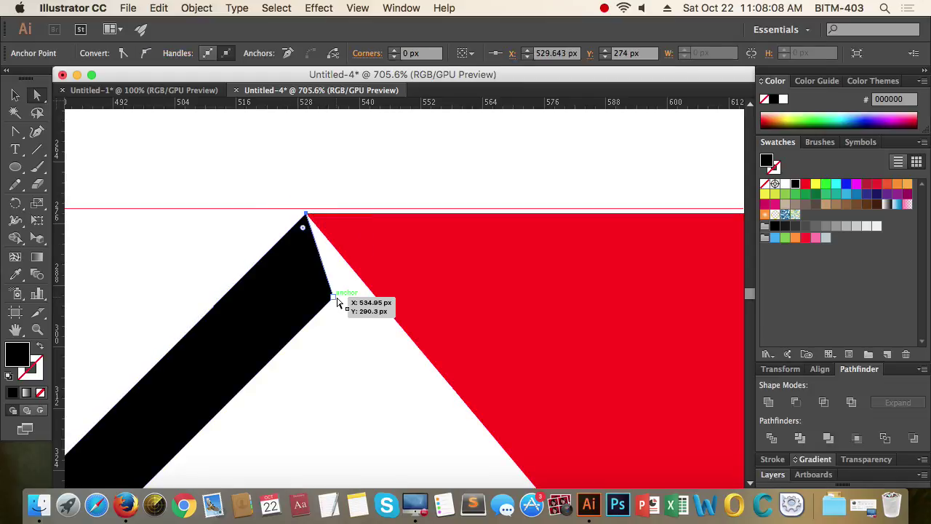
pyautogui.click(334, 297)
pyautogui.moveTo(335, 299); pyautogui.dragTo(366, 284)
pyautogui.click(359, 329)
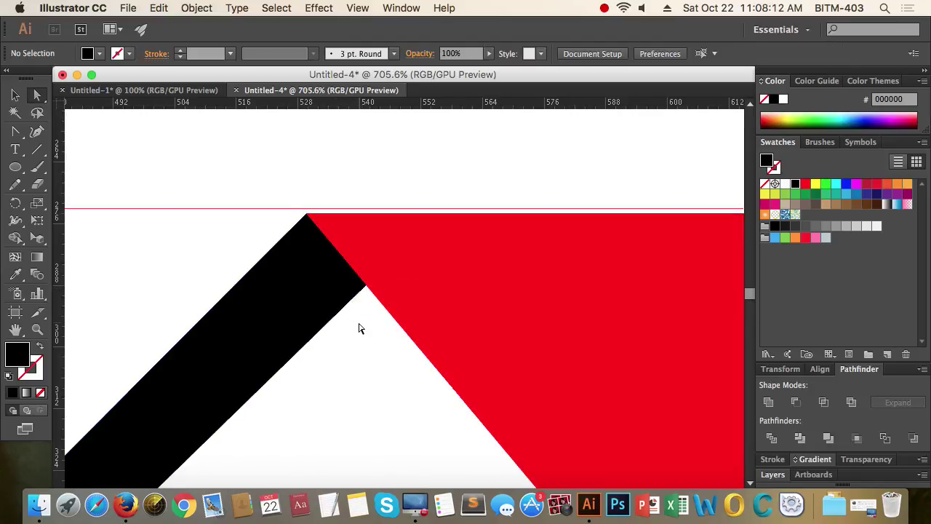
# Step: Draw a horizontal line from the lower right corner of the R's leg leftward across and past the black bar
pyautogui.moveTo(307, 337); pyautogui.dragTo(209, 283)
pyautogui.moveTo(402, 369); pyautogui.dragTo(323, 366)
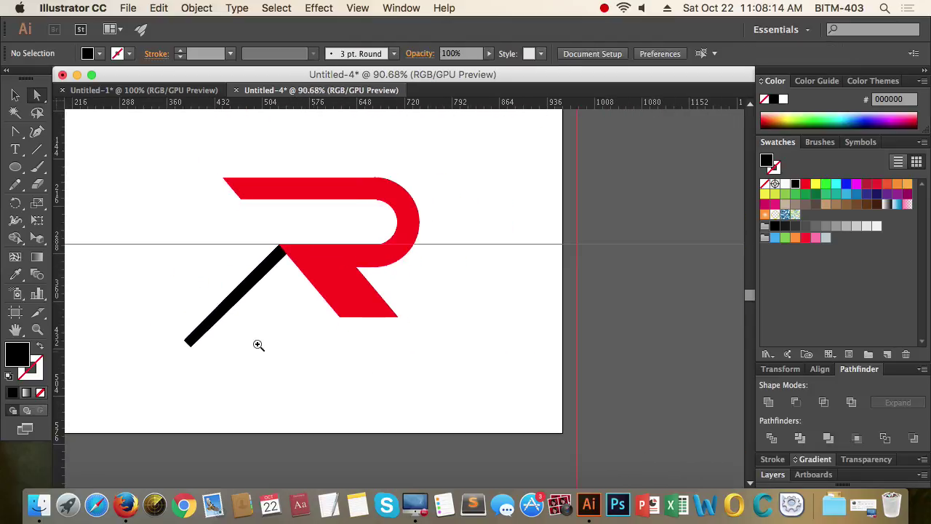
pyautogui.moveTo(258, 345); pyautogui.dragTo(297, 348)
pyautogui.press('\\')
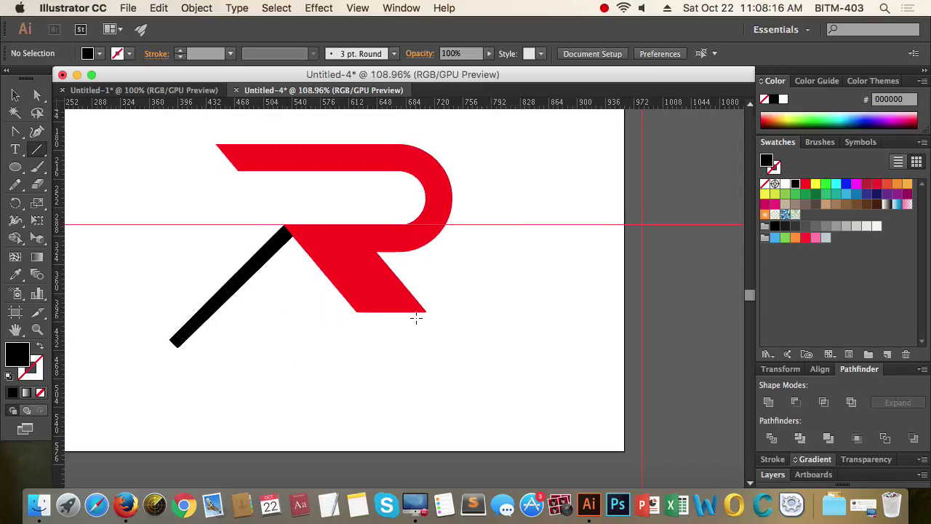
pyautogui.moveTo(427, 313); pyautogui.dragTo(67, 367)
# Step: Divide the black bar along the horizontal line and delete the piece below the R's base
pyautogui.press('v')
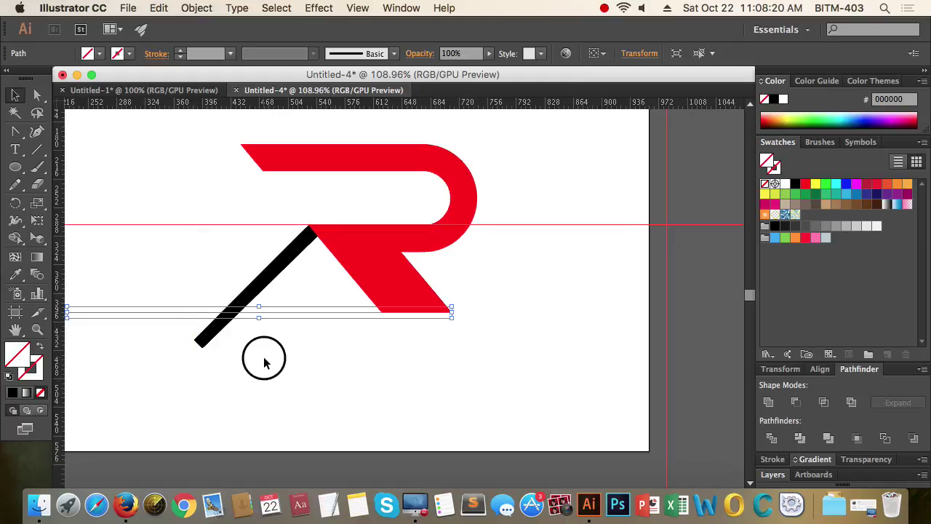
pyautogui.moveTo(265, 361); pyautogui.dragTo(174, 311)
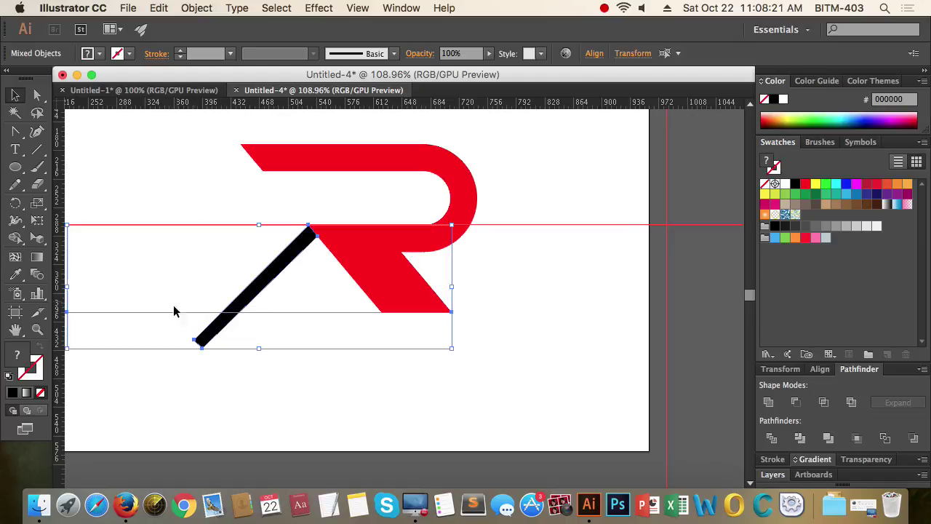
pyautogui.click(772, 437)
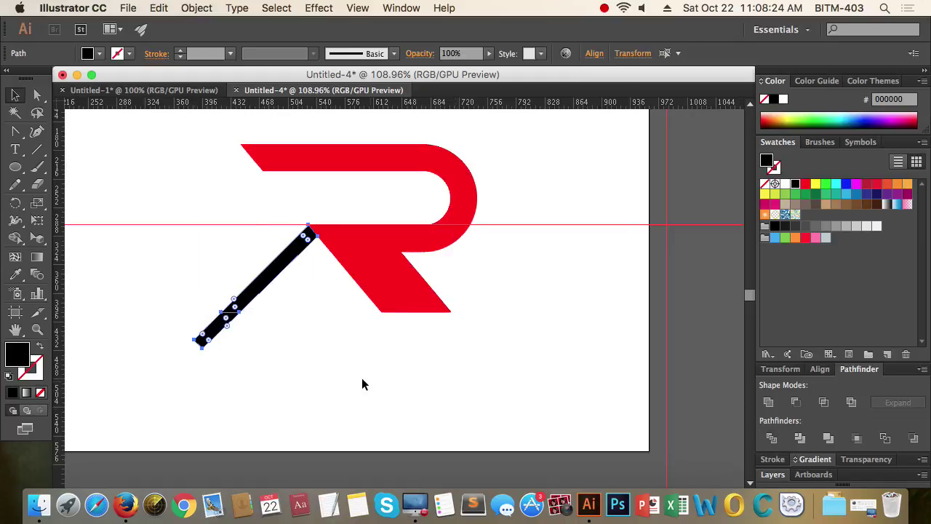
pyautogui.click(291, 360)
pyautogui.click(204, 336)
pyautogui.press('Delete')
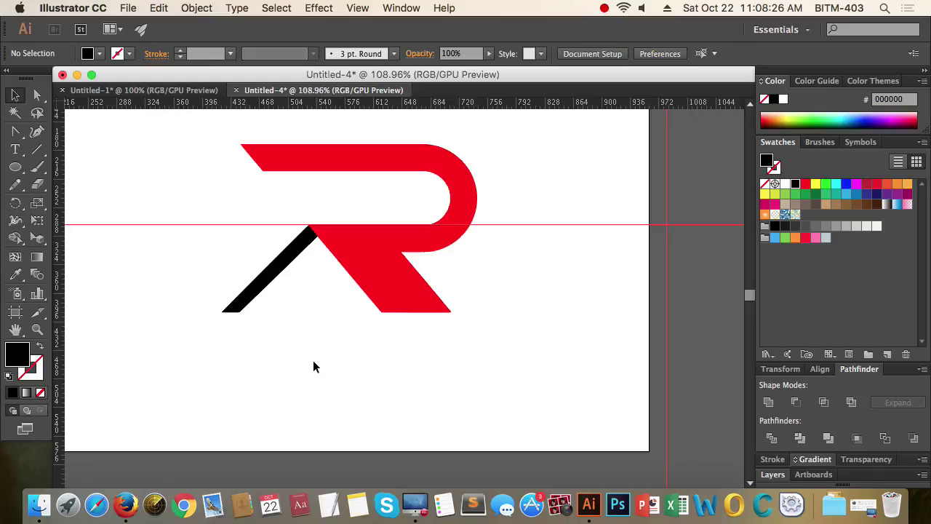
# Step: Examine how the trimmed black bar's base and upper joint line up with the R's leg
pyautogui.scroll(-3, 313, 361)
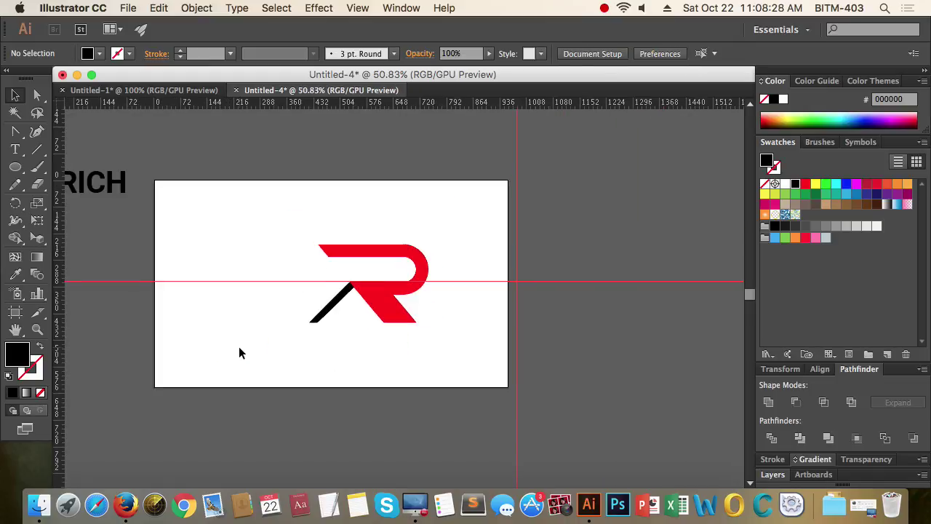
pyautogui.moveTo(335, 321); pyautogui.dragTo(520, 330)
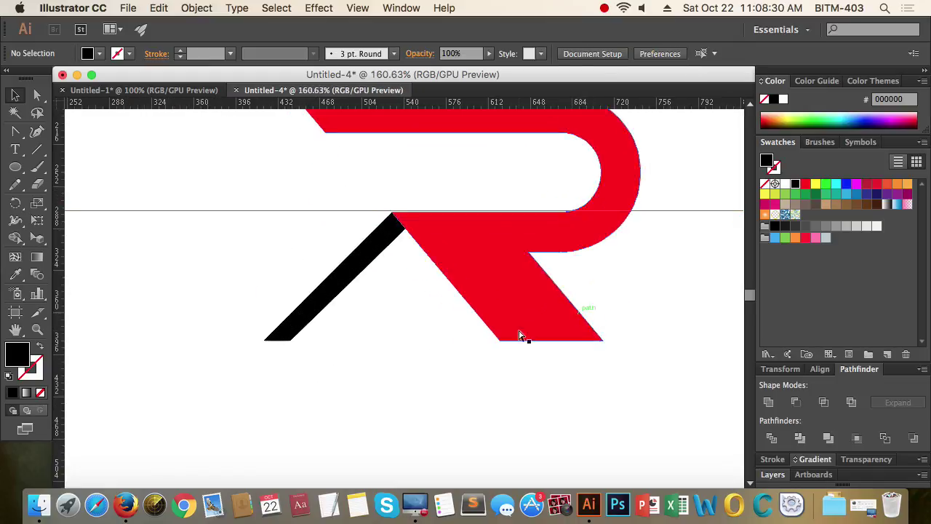
pyautogui.moveTo(447, 313); pyautogui.dragTo(296, 330)
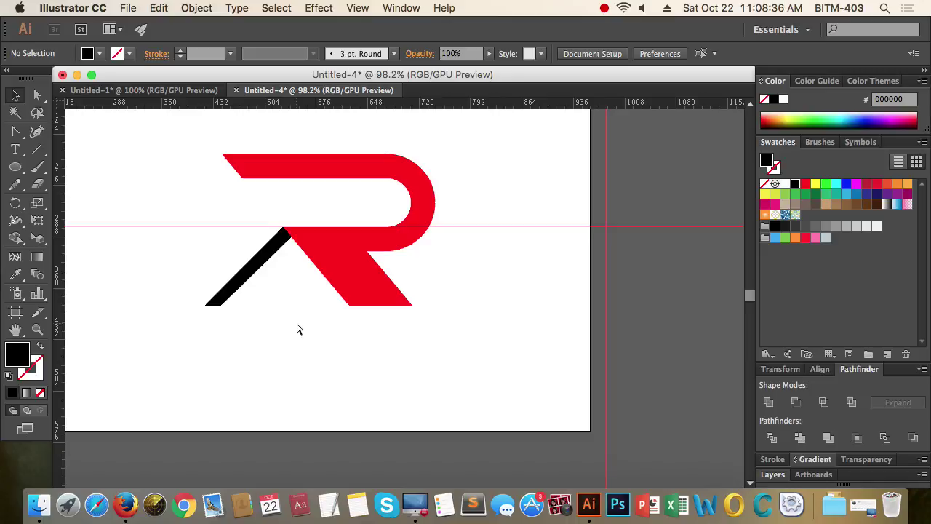
pyautogui.moveTo(250, 259); pyautogui.dragTo(357, 307)
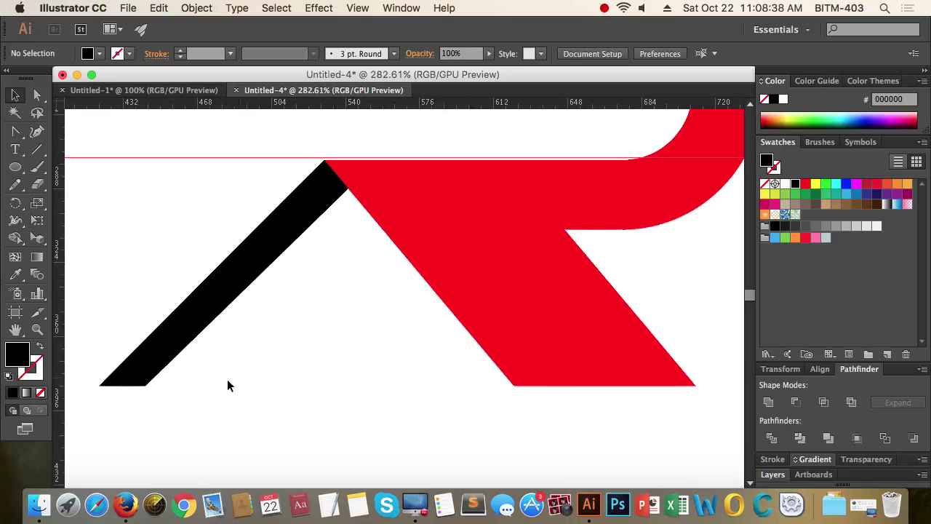
pyautogui.moveTo(234, 386); pyautogui.dragTo(338, 332)
pyautogui.press('super+minus')
pyautogui.press('super+minus')
pyautogui.moveTo(430, 347); pyautogui.dragTo(391, 344)
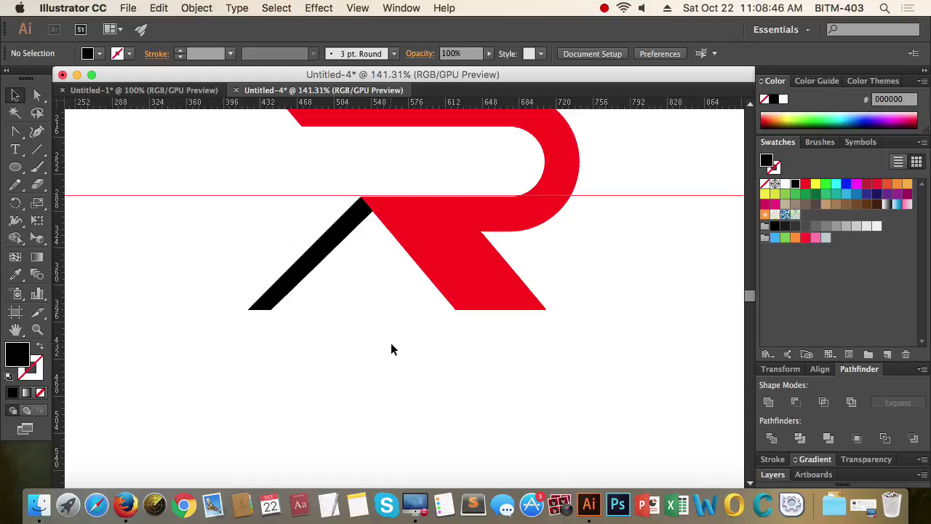
pyautogui.moveTo(235, 322)
pyautogui.mouseDown()
pyautogui.moveTo(466, 318)
pyautogui.moveTo(460, 326)
pyautogui.mouseUp()
# Step: Pull the black bar's two base anchors together at its outer base corner so the bar tapers to a point
pyautogui.press('a')
pyautogui.moveTo(379, 311)
pyautogui.mouseDown()
pyautogui.moveTo(305, 315)
pyautogui.moveTo(547, 332)
pyautogui.moveTo(589, 322)
pyautogui.moveTo(315, 329)
pyautogui.moveTo(584, 356)
pyautogui.mouseUp()
pyautogui.press('super+z')
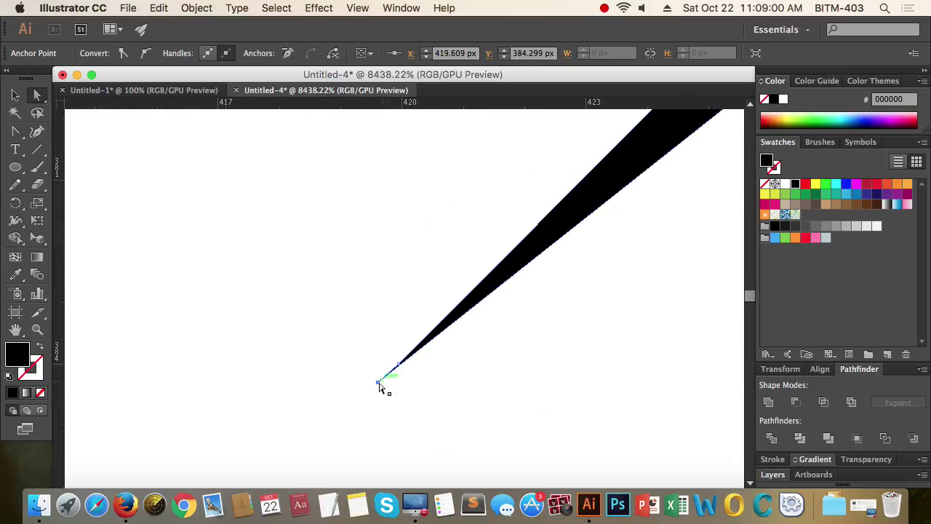
pyautogui.moveTo(380, 387); pyautogui.dragTo(283, 347)
pyautogui.click(464, 391)
pyautogui.moveTo(412, 329); pyautogui.dragTo(259, 355)
pyautogui.moveTo(381, 304); pyautogui.dragTo(272, 319)
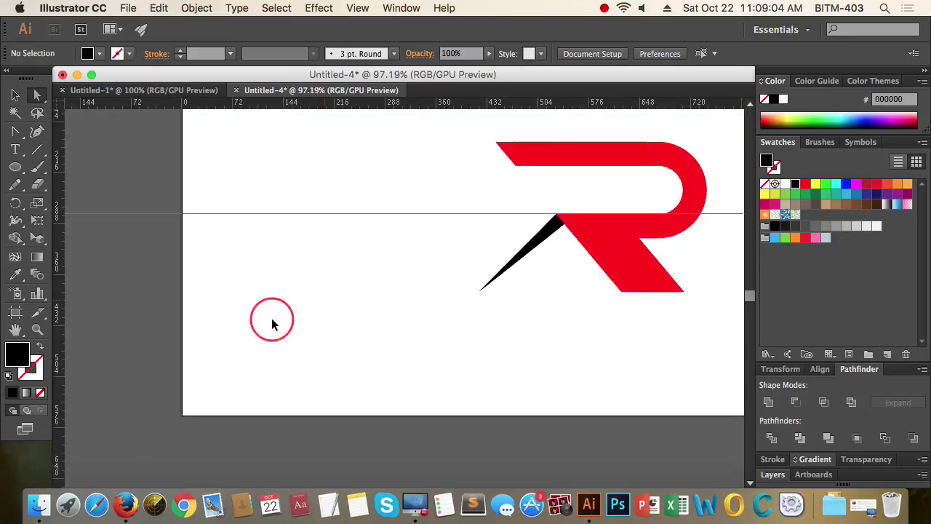
# Step: Apply the Unite shape mode to the tapered black bar to clean up its tip
pyautogui.scroll(-2, 420, 313)
pyautogui.scroll(4, 357, 308)
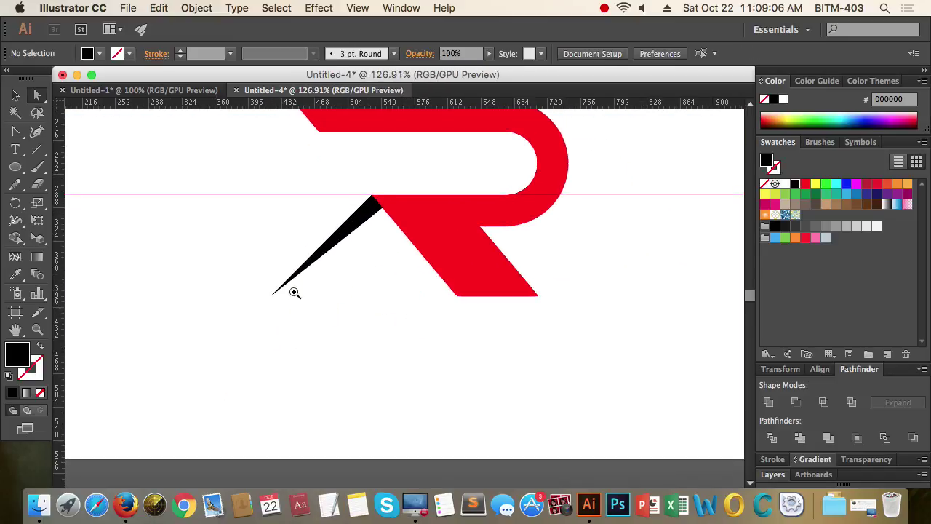
pyautogui.scroll(4, 295, 293)
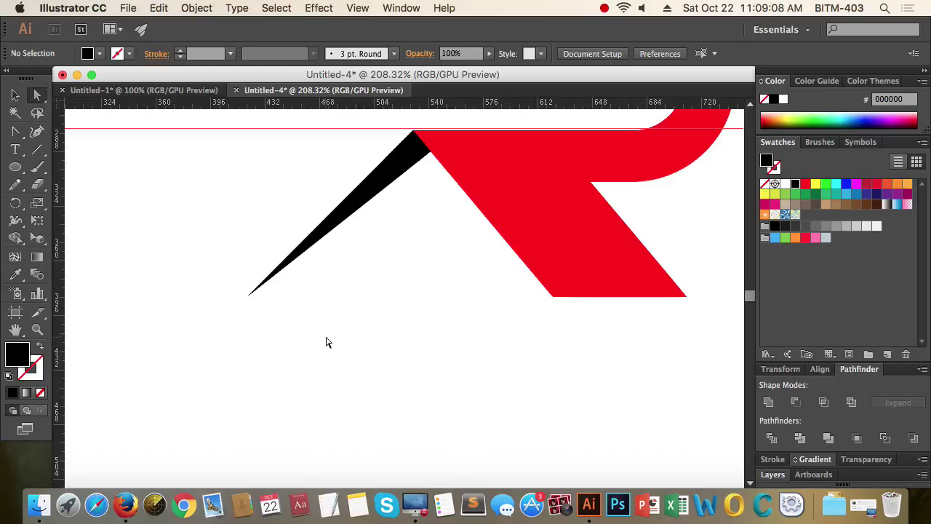
pyautogui.press('v')
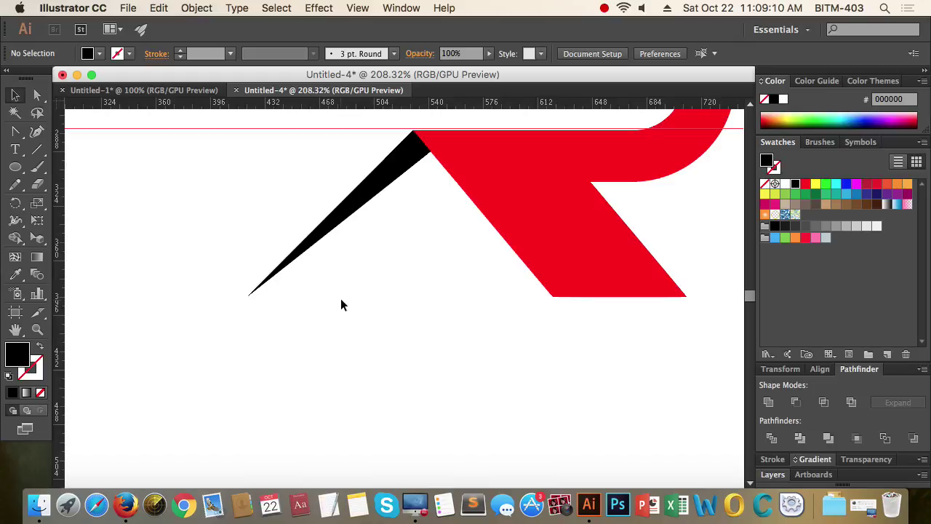
pyautogui.moveTo(399, 316); pyautogui.dragTo(225, 232)
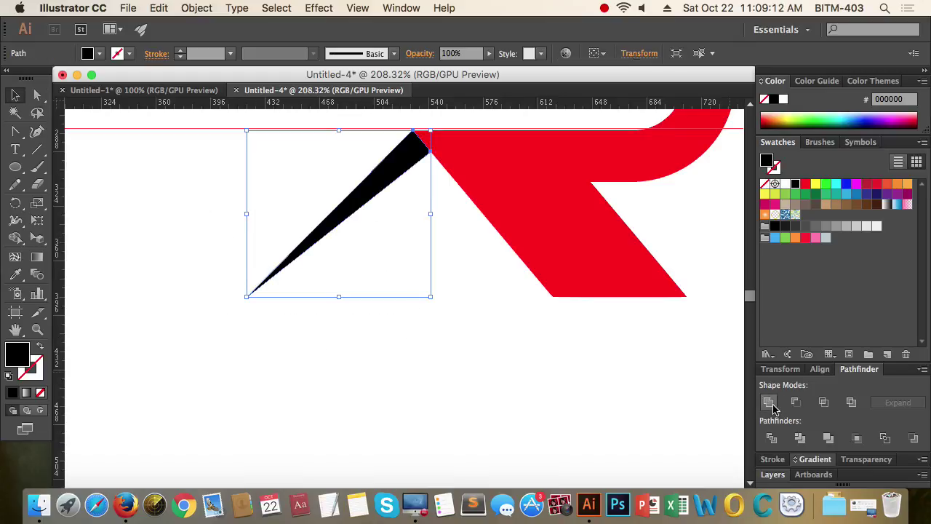
pyautogui.click(445, 375)
pyautogui.scroll(5, 226, 281)
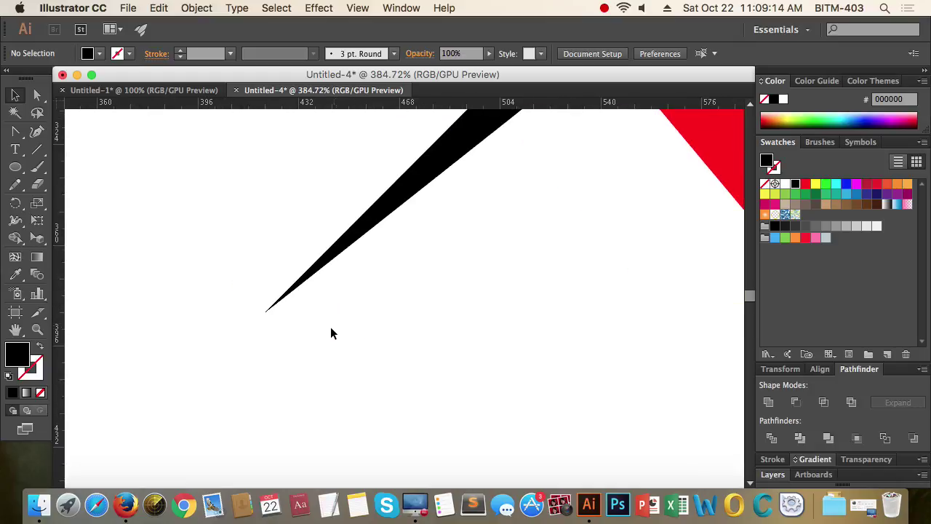
# Step: Move the tapered bar's tip inward toward the R's leg, level with the R's base, to steepen the bar
pyautogui.press('a')
pyautogui.moveTo(267, 313); pyautogui.dragTo(329, 313)
pyautogui.click(430, 344)
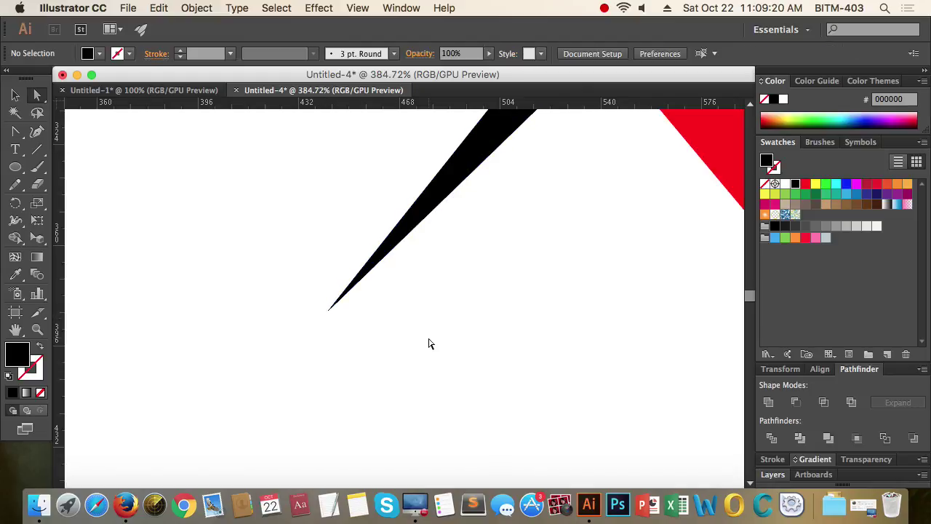
pyautogui.keyDown('super'); pyautogui.moveTo(494, 310); pyautogui.dragTo(206, 335); pyautogui.keyUp('super')
pyautogui.moveTo(503, 333); pyautogui.dragTo(429, 333)
pyautogui.moveTo(336, 295); pyautogui.dragTo(327, 296)
pyautogui.click(443, 328)
pyautogui.keyDown('super'); pyautogui.moveTo(437, 318); pyautogui.dragTo(352, 322); pyautogui.keyUp('super')
pyautogui.moveTo(446, 325); pyautogui.dragTo(318, 338)
pyautogui.keyDown('super'); pyautogui.moveTo(295, 320); pyautogui.dragTo(350, 318); pyautogui.keyUp('super')
pyautogui.keyDown('super'); pyautogui.moveTo(316, 249); pyautogui.dragTo(474, 257); pyautogui.keyUp('super')
pyautogui.scroll(1, 308, 309)
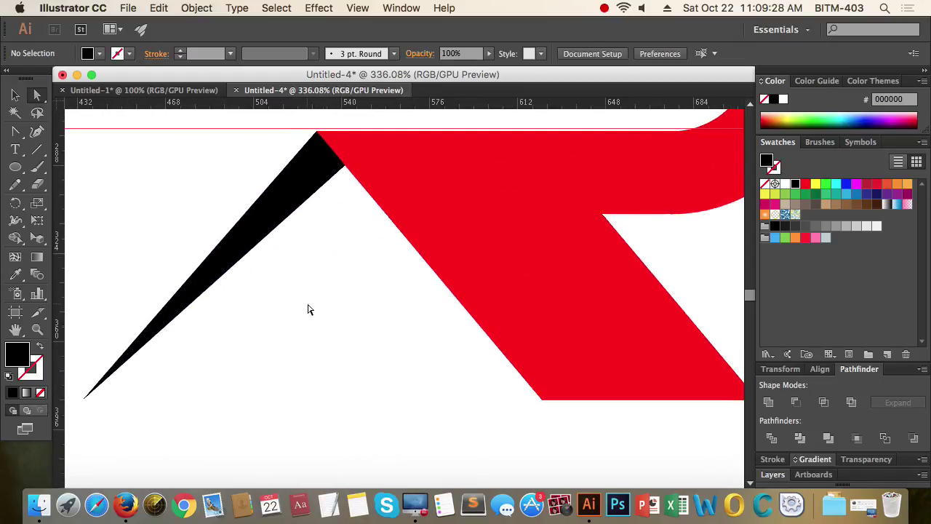
# Step: Draw a small black square in the space between the tapered bar and the R's leg
pyautogui.press('m')
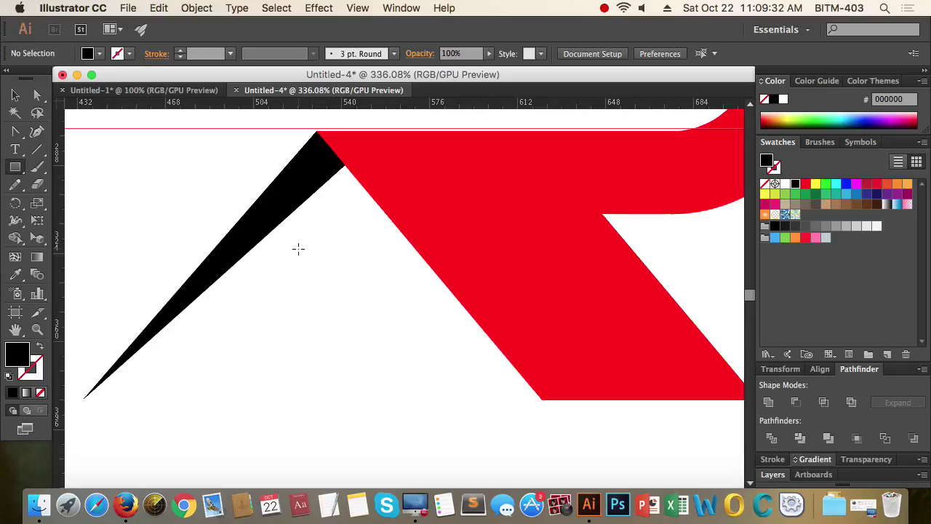
pyautogui.moveTo(298, 249); pyautogui.dragTo(325, 276)
pyautogui.press('v')
pyautogui.click(387, 318)
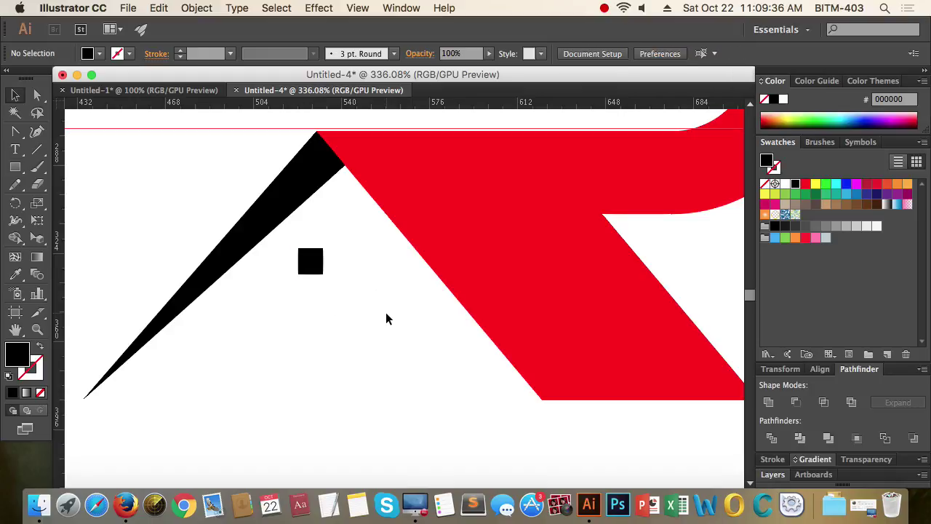
# Step: Duplicate the square edge to edge to its right, and copy that pair directly below to form a two-by-two block
pyautogui.click(351, 296)
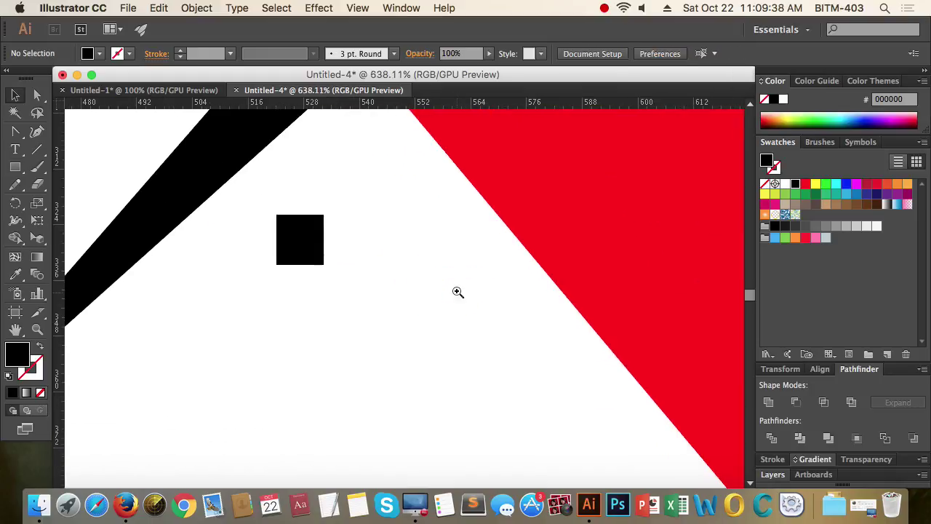
pyautogui.click(318, 255)
pyautogui.moveTo(318, 255); pyautogui.dragTo(365, 255)
pyautogui.moveTo(405, 292); pyautogui.dragTo(316, 306)
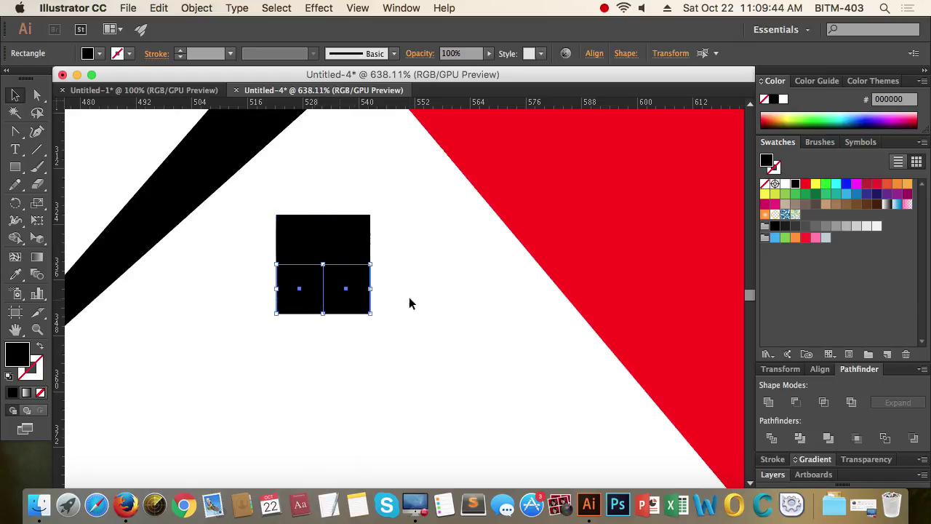
pyautogui.click(445, 300)
# Step: Nudge the block's right column of squares three steps right to open a vertical gap
pyautogui.moveTo(432, 325); pyautogui.dragTo(350, 230)
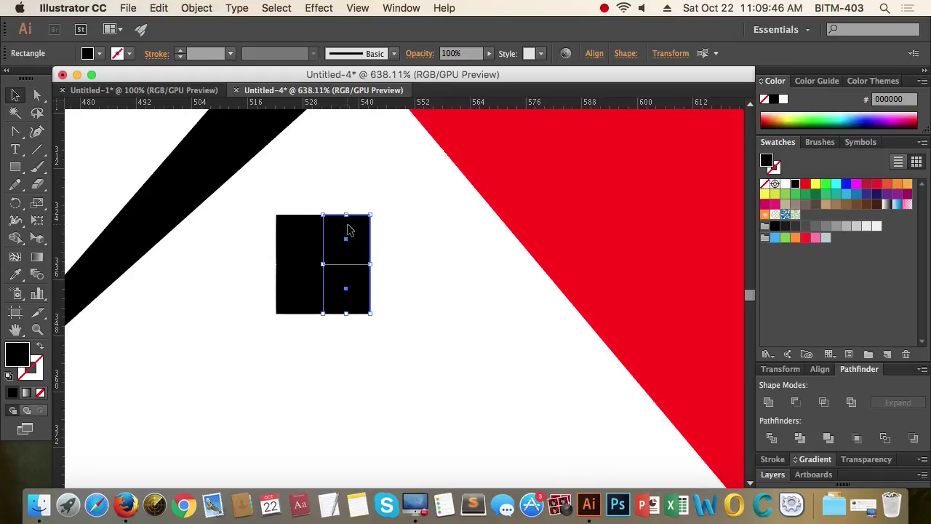
pyautogui.press('Right')
pyautogui.press('Right')
pyautogui.press('Right')
# Step: Nudge the lower row of squares three steps down to open a matching horizontal gap
pyautogui.moveTo(453, 361); pyautogui.dragTo(241, 281)
pyautogui.press('Right')
pyautogui.press('Right')
pyautogui.press('Right')
pyautogui.press('Left')
pyautogui.press('Left')
pyautogui.press('Left')
pyautogui.press('Down')
pyautogui.press('Down')
pyautogui.press('Down')
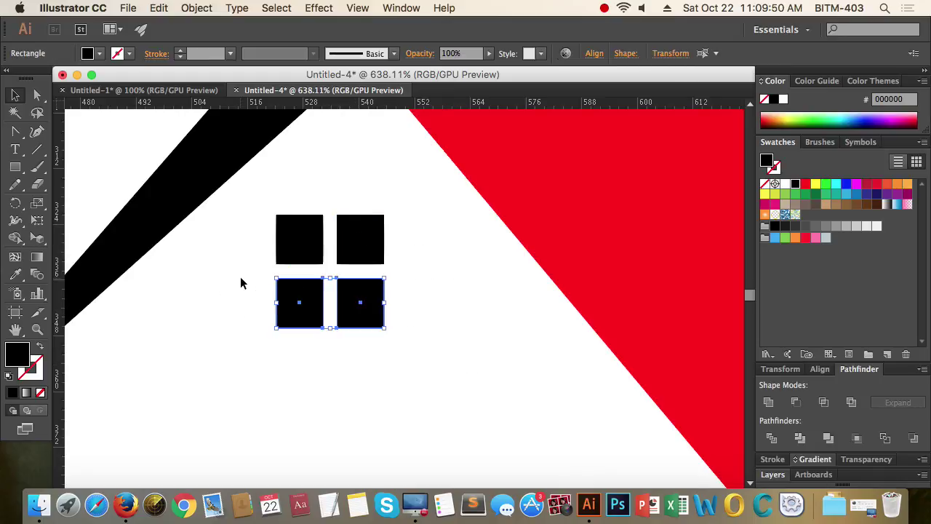
pyautogui.click(470, 360)
# Step: Round the outer top corners of the two upper squares to the maximum radius, giving the window an arched top
pyautogui.moveTo(339, 366); pyautogui.dragTo(220, 365)
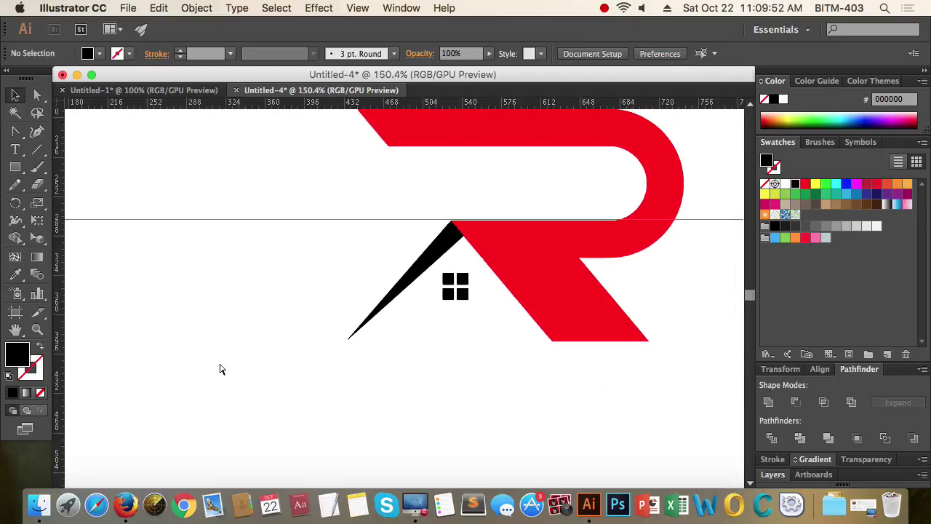
pyautogui.moveTo(409, 386); pyautogui.dragTo(329, 355)
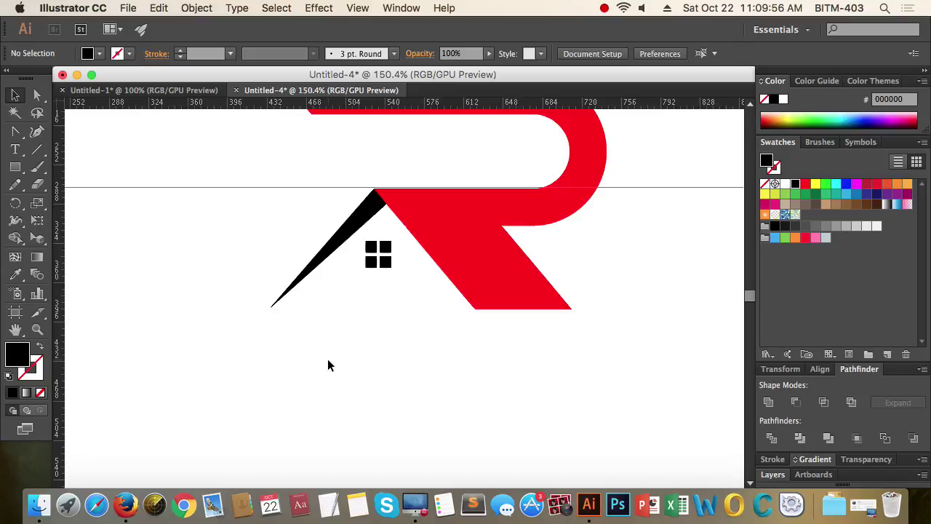
pyautogui.moveTo(371, 308); pyautogui.dragTo(454, 277)
pyautogui.press('a')
pyautogui.moveTo(395, 218); pyautogui.dragTo(423, 267)
pyautogui.moveTo(294, 235); pyautogui.dragTo(329, 284)
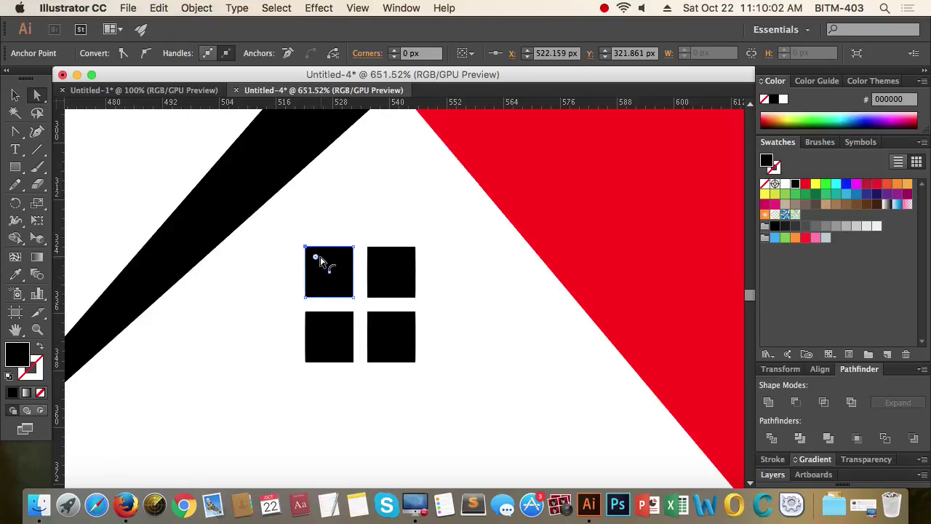
pyautogui.moveTo(405, 240); pyautogui.dragTo(428, 273)
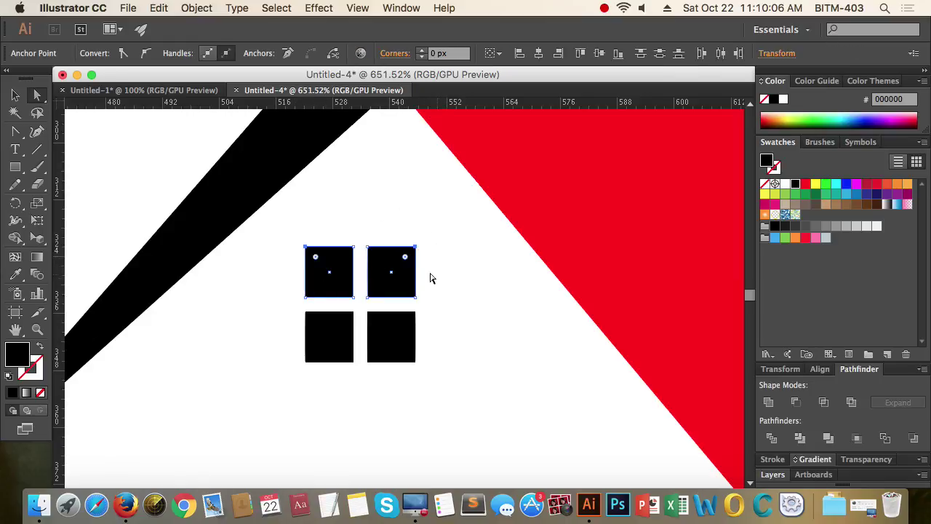
pyautogui.moveTo(405, 260); pyautogui.dragTo(197, 389)
pyautogui.click(197, 388)
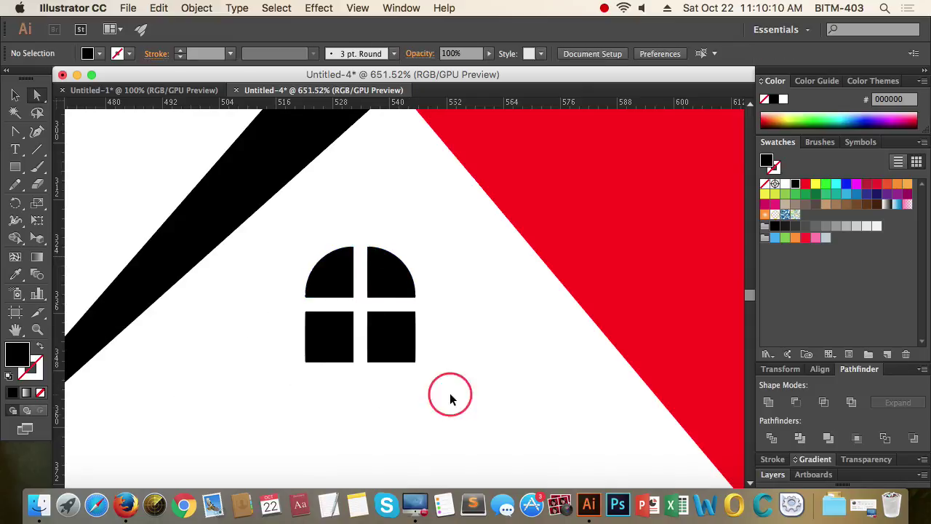
# Step: Shift the four window panes slightly right within the space under the roof and group them
pyautogui.moveTo(451, 394); pyautogui.dragTo(217, 414)
pyautogui.moveTo(449, 445); pyautogui.dragTo(369, 350)
pyautogui.moveTo(320, 325); pyautogui.dragTo(402, 331)
pyautogui.press('s')
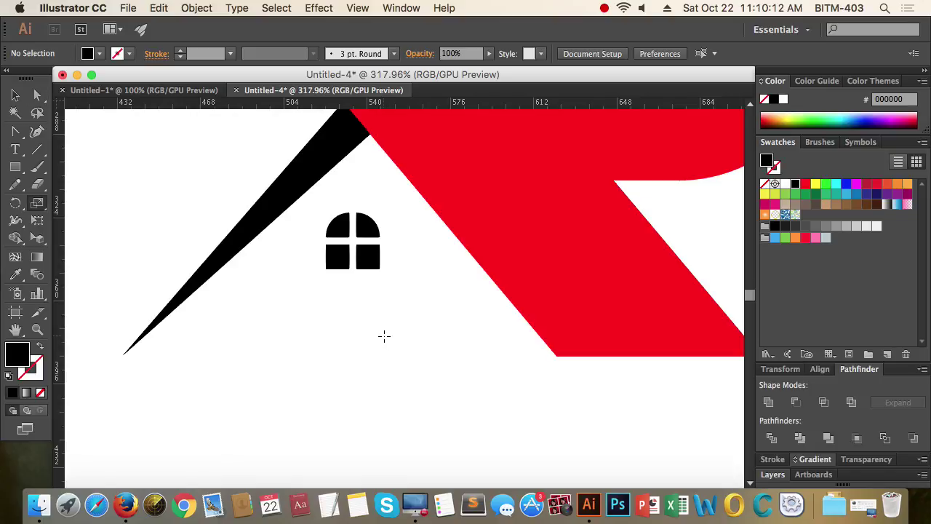
pyautogui.press('v')
pyautogui.moveTo(381, 297); pyautogui.dragTo(369, 224)
pyautogui.press('super+g')
pyautogui.click(416, 248)
pyautogui.scroll(3, 369, 234)
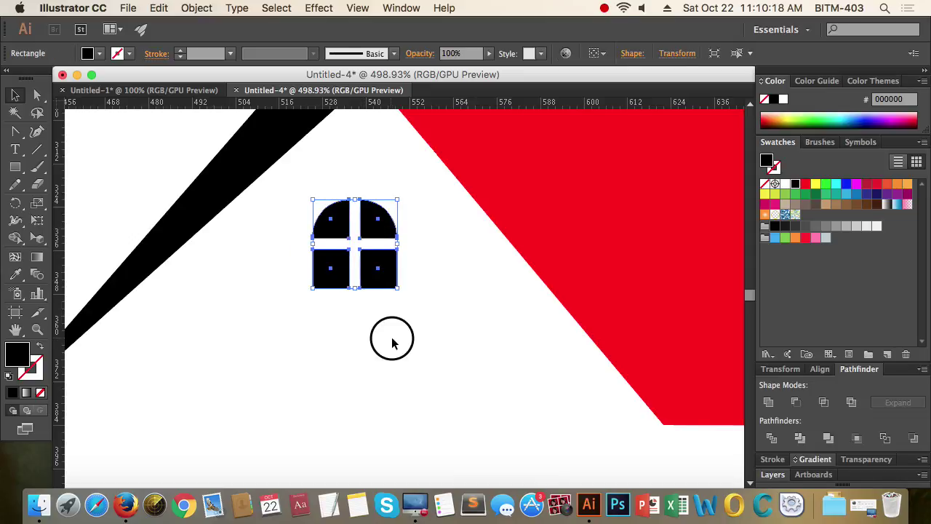
pyautogui.click(362, 316)
# Step: Draw a black rectangle about 23 by 12 px below the window, matching the window's width
pyautogui.scroll(-2, 357, 378)
pyautogui.scroll(-2, 357, 379)
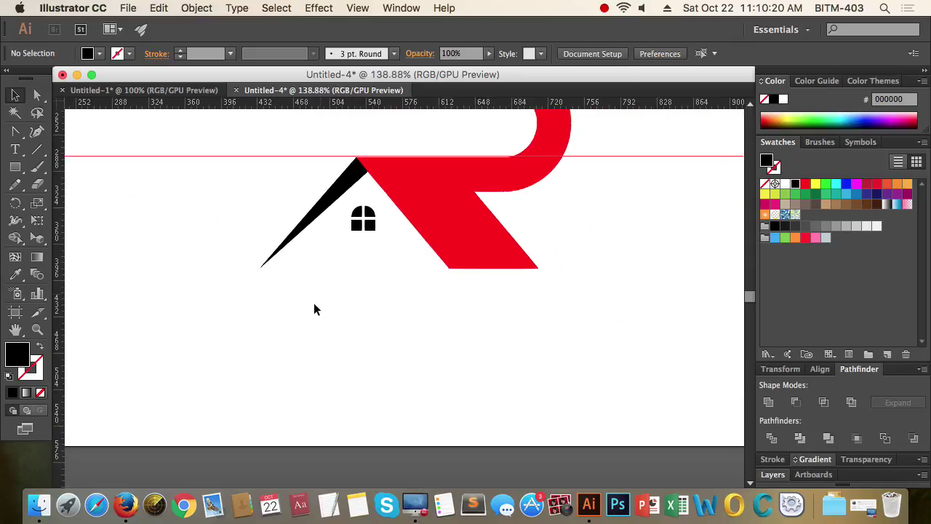
pyautogui.moveTo(341, 291); pyautogui.dragTo(347, 310)
pyautogui.click(395, 290)
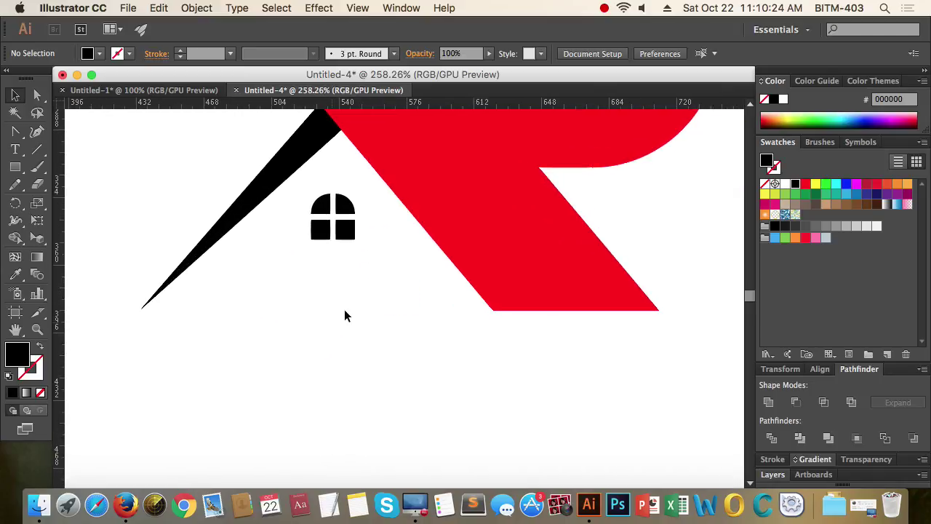
pyautogui.click(382, 289)
pyautogui.press('m')
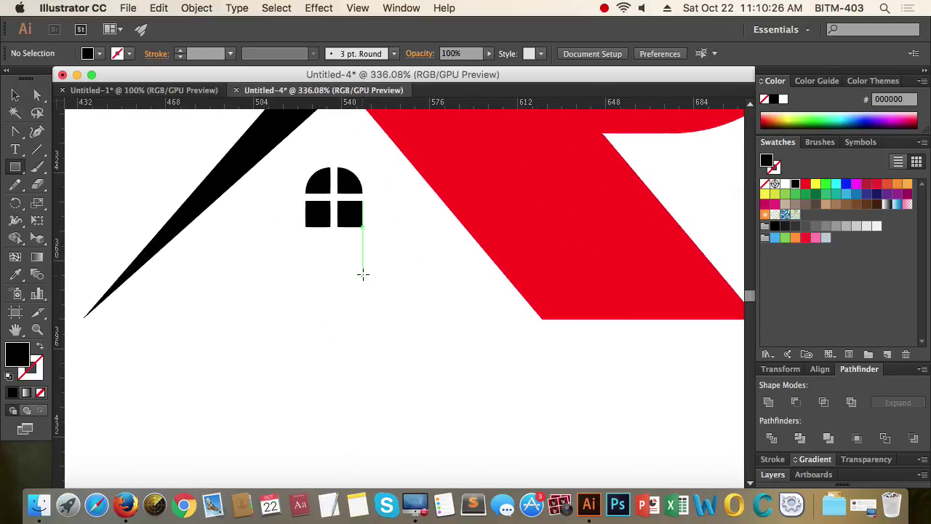
pyautogui.moveTo(363, 273)
pyautogui.mouseDown()
pyautogui.moveTo(362, 307)
pyautogui.moveTo(306, 302)
pyautogui.mouseUp()
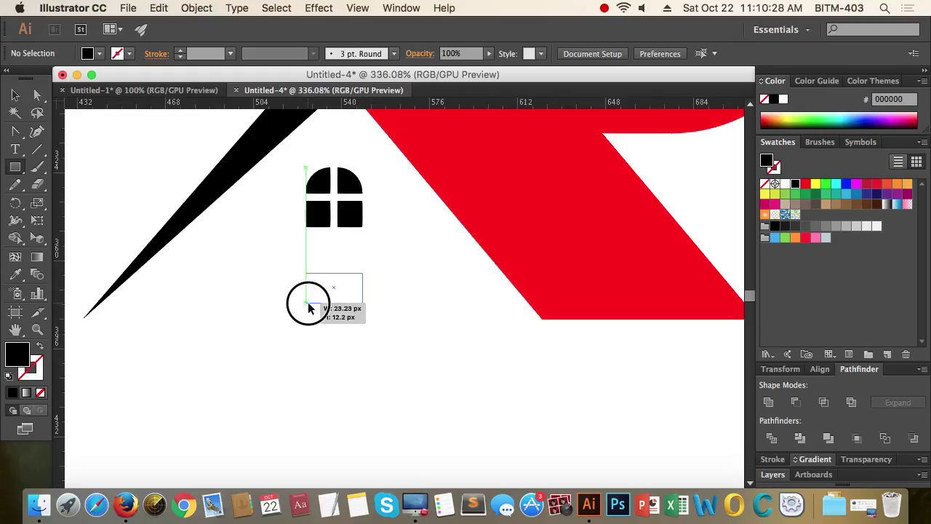
pyautogui.press('v')
pyautogui.click(435, 335)
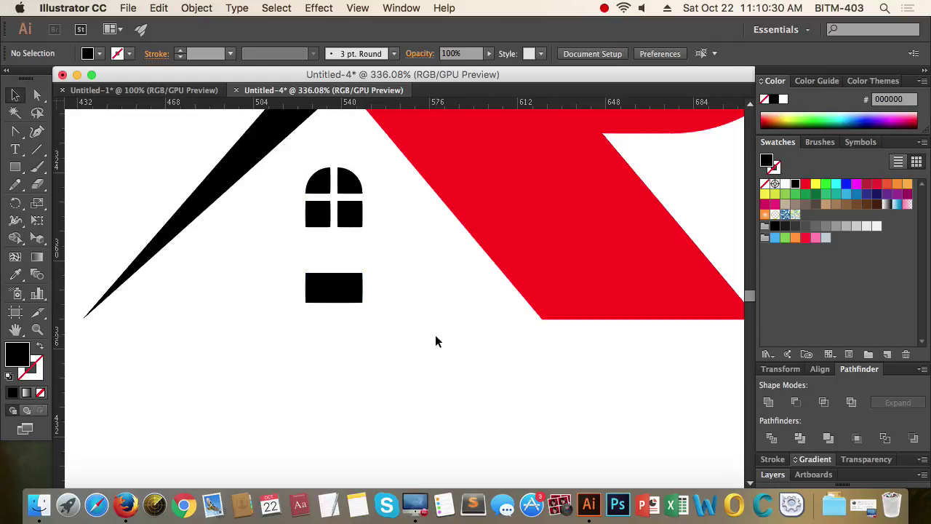
# Step: Move the small black rectangle down so its base sits close to the R's baseline
pyautogui.moveTo(356, 250); pyautogui.dragTo(296, 361)
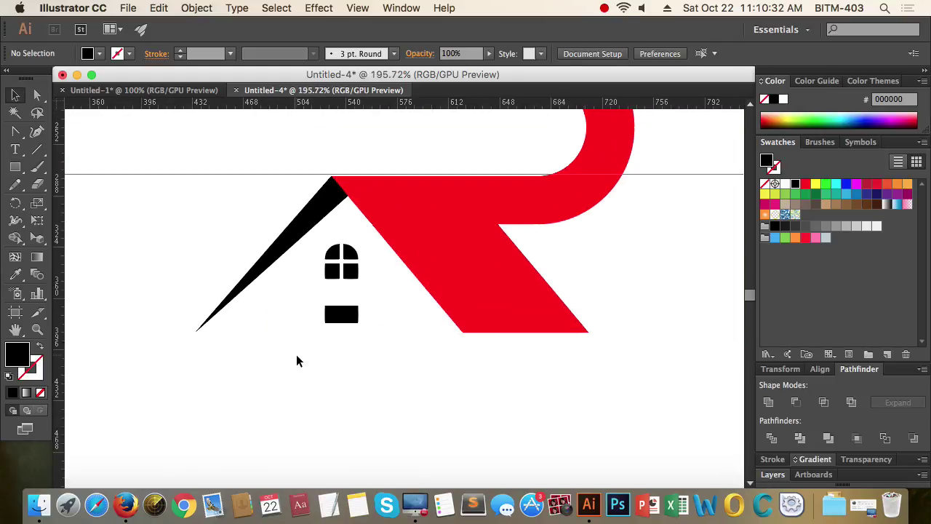
pyautogui.moveTo(343, 326); pyautogui.dragTo(251, 357)
pyautogui.click(376, 354)
pyautogui.moveTo(408, 379); pyautogui.dragTo(384, 357)
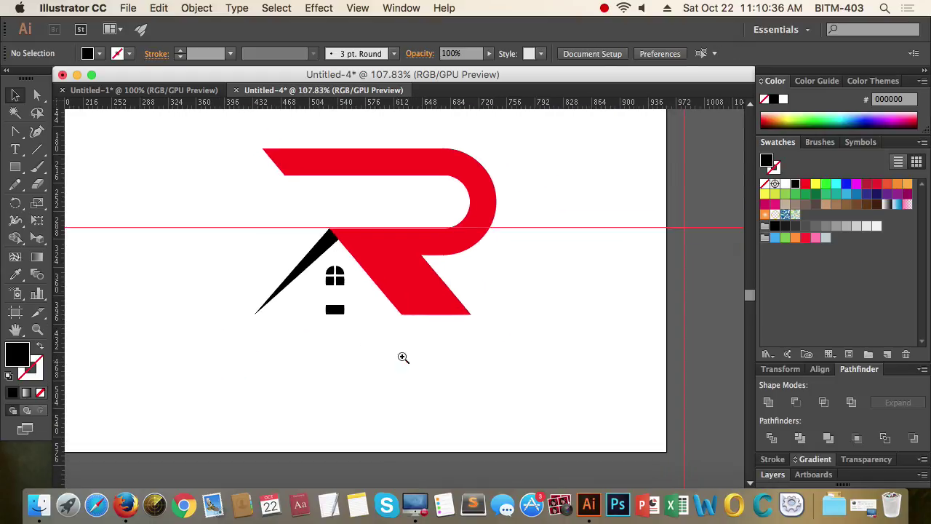
pyautogui.moveTo(335, 297); pyautogui.dragTo(606, 342)
pyautogui.moveTo(351, 336); pyautogui.dragTo(350, 333)
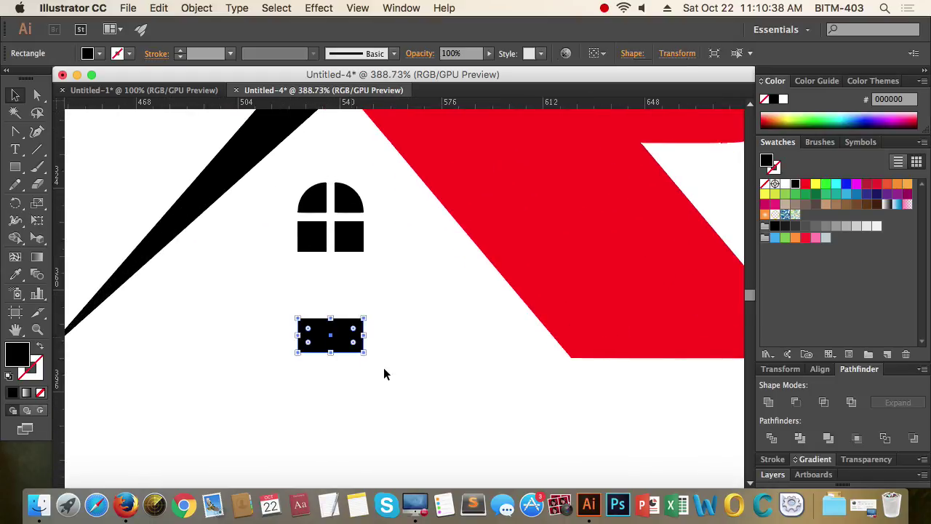
pyautogui.click(384, 369)
# Step: Recolour the R shape dark blue (0C61C6) by sampling the darker blue square beside the artboard
pyautogui.moveTo(402, 363); pyautogui.dragTo(364, 432)
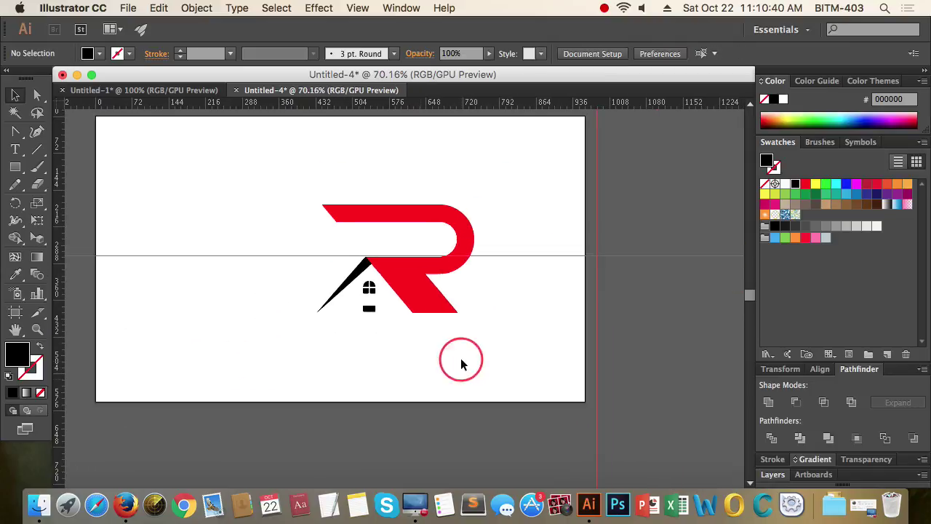
pyautogui.moveTo(459, 362); pyautogui.dragTo(369, 396)
pyautogui.moveTo(433, 363); pyautogui.dragTo(457, 307)
pyautogui.click(438, 373)
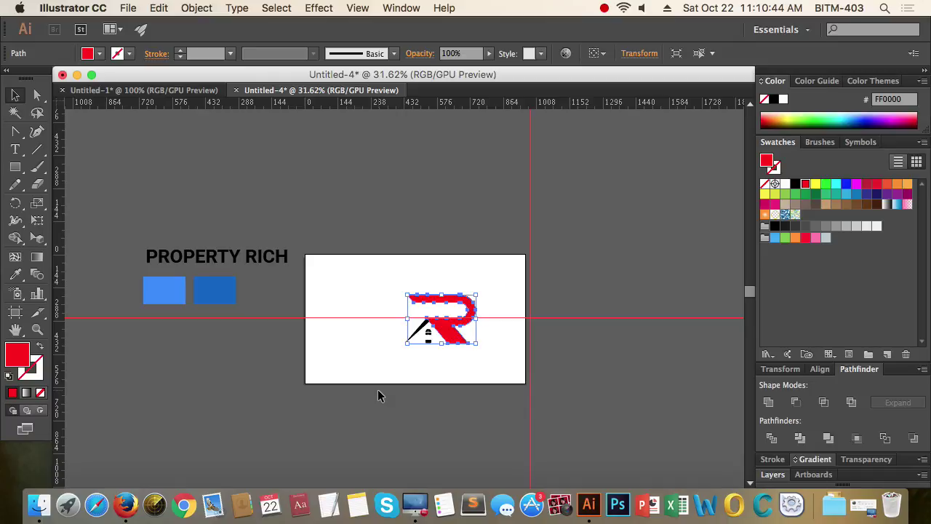
pyautogui.press('i')
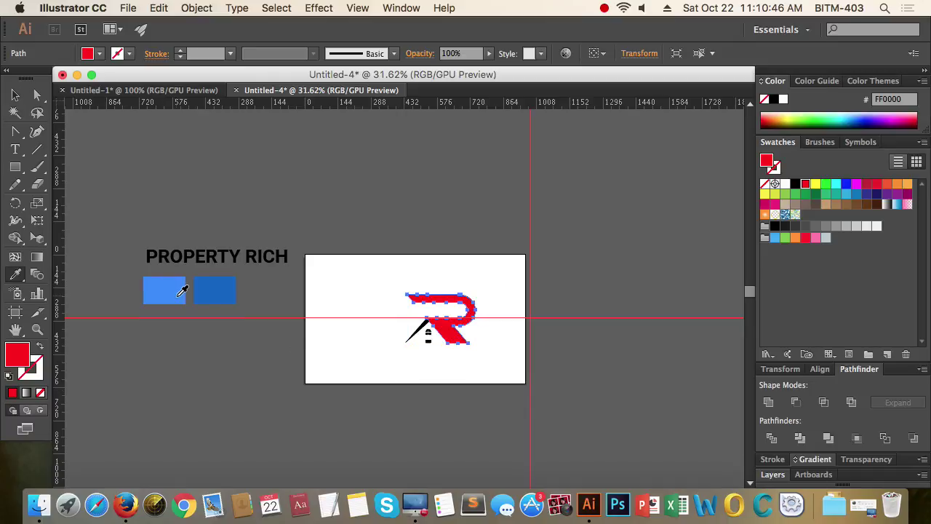
pyautogui.click(234, 284)
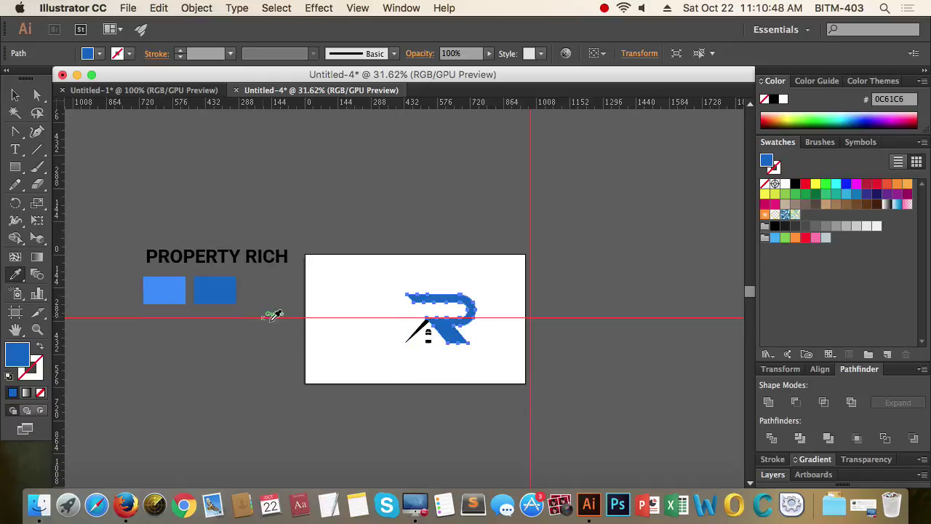
pyautogui.press('v')
pyautogui.click(508, 398)
# Step: Recolour the black roof bar and the window light blue (3688FF), sampled from the lighter blue square beside the artboard
pyautogui.moveTo(423, 369); pyautogui.dragTo(650, 392)
pyautogui.keyDown('super'); pyautogui.click(387, 319); pyautogui.keyUp('super')
pyautogui.moveTo(329, 239); pyautogui.dragTo(483, 260)
pyautogui.moveTo(483, 352); pyautogui.dragTo(318, 358)
pyautogui.moveTo(455, 353); pyautogui.dragTo(358, 354)
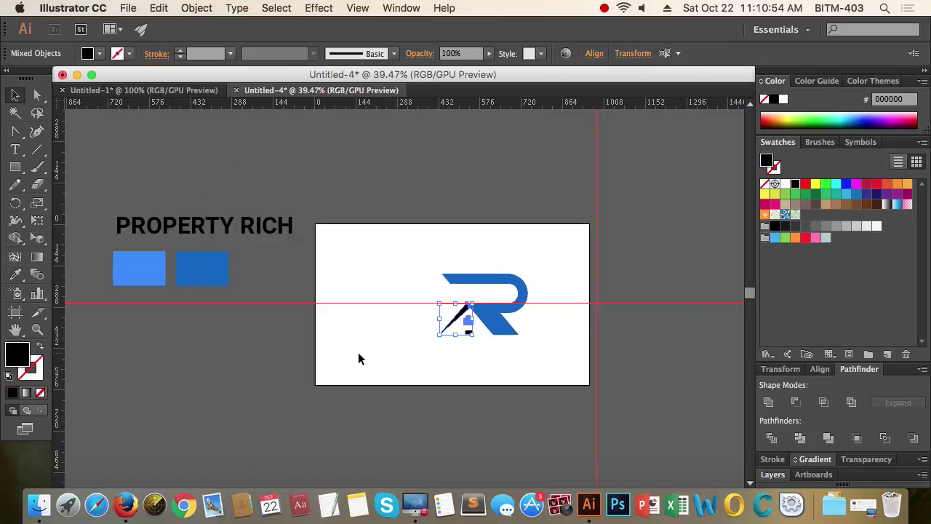
pyautogui.press('i')
pyautogui.click(159, 269)
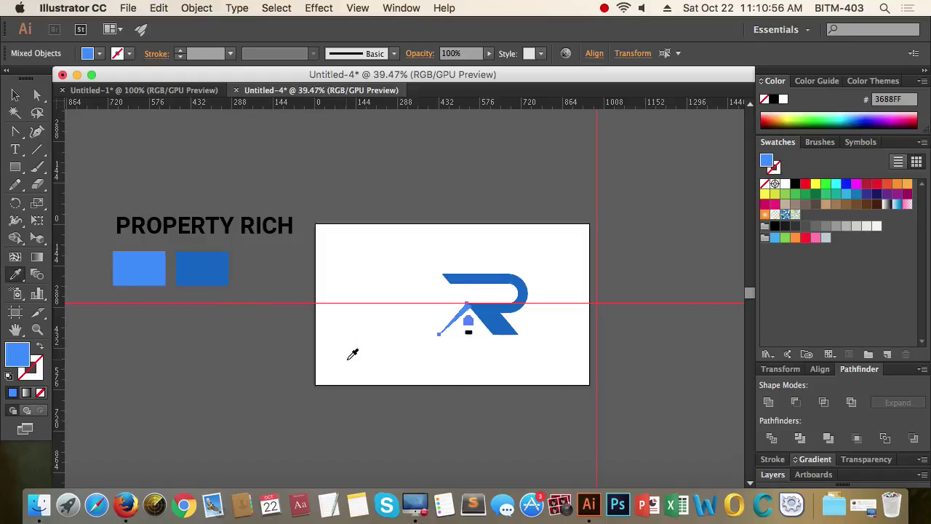
pyautogui.press('v')
pyautogui.click(465, 378)
pyautogui.hscroll(5, 474, 371)
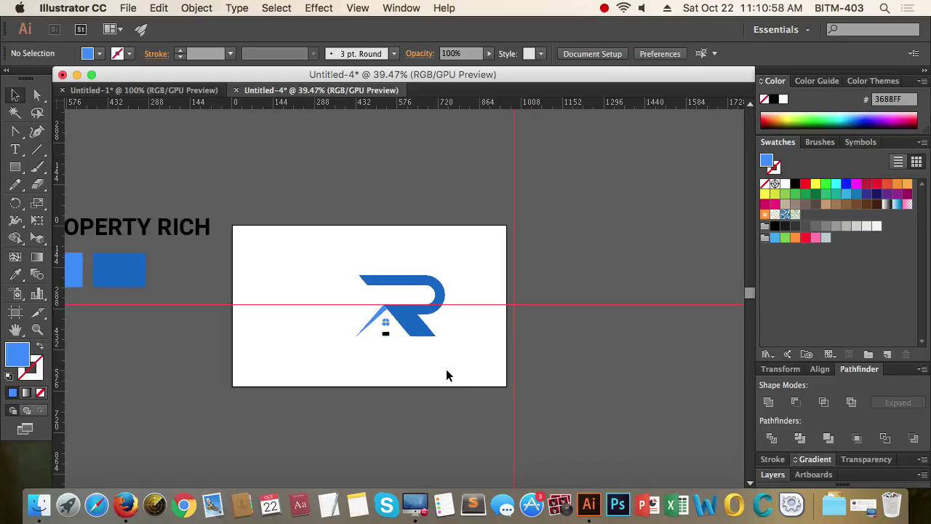
# Step: Recolour the small rectangle below the window dark blue (0C61C6), sampled from the R's leg
pyautogui.moveTo(372, 336); pyautogui.dragTo(567, 359)
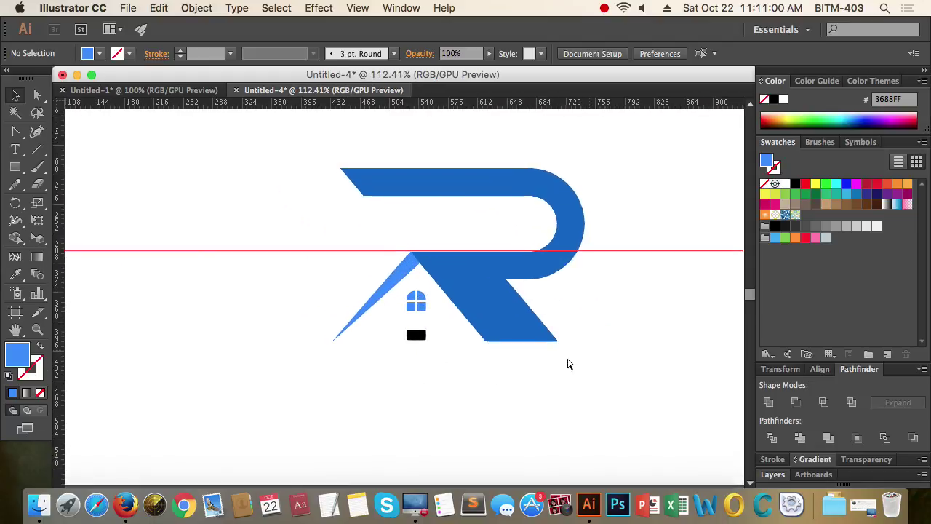
pyautogui.moveTo(454, 372); pyautogui.dragTo(416, 348)
pyautogui.click(416, 336)
pyautogui.scroll(5, 461, 397)
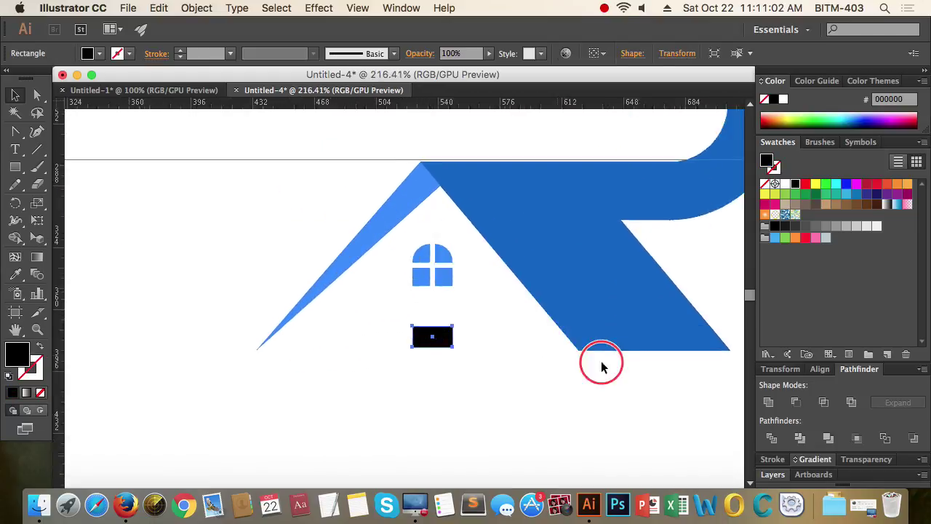
pyautogui.press('i')
pyautogui.click(672, 276)
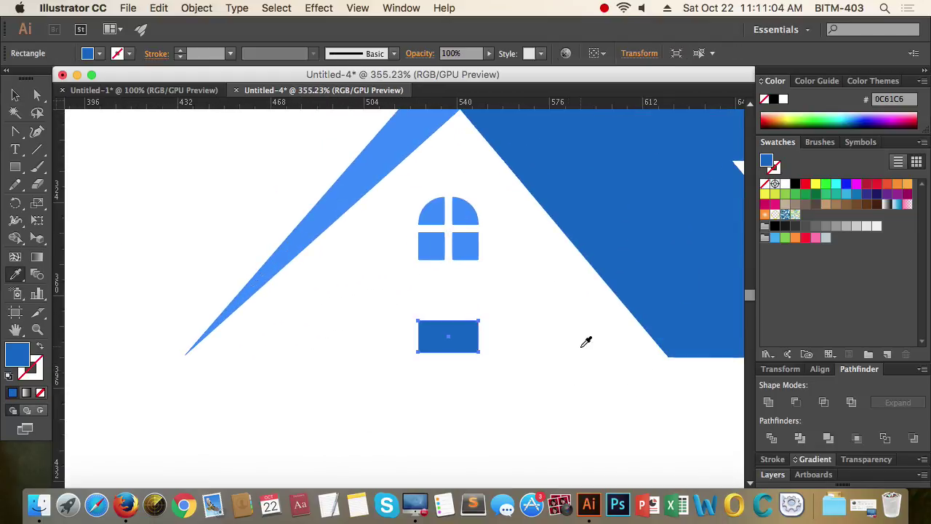
pyautogui.press('v')
pyautogui.click(573, 355)
pyautogui.moveTo(537, 377); pyautogui.dragTo(351, 407)
# Step: Place a copy of the PROPERTY RICH text on the artboard below the logo mark
pyautogui.scroll(-3, 437, 401)
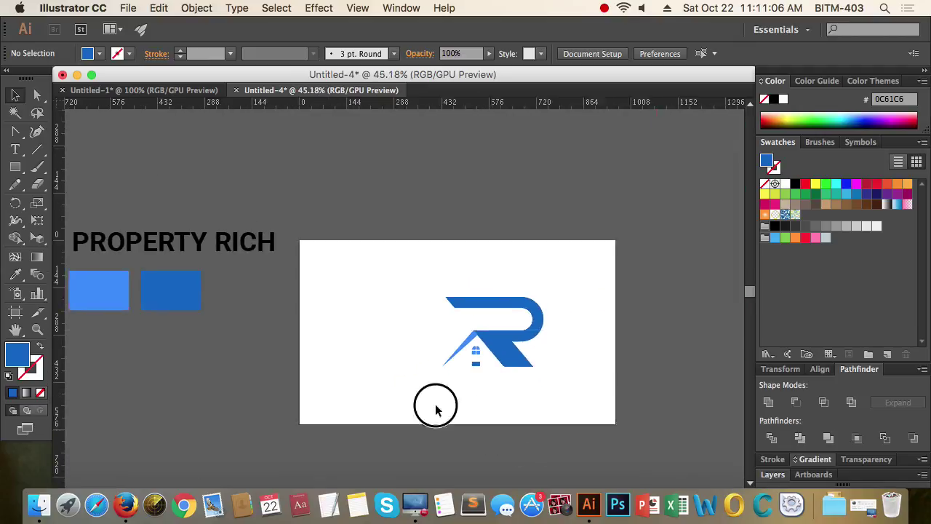
pyautogui.scroll(2, 476, 374)
pyautogui.scroll(-3, 441, 363)
pyautogui.scroll(-1, 441, 364)
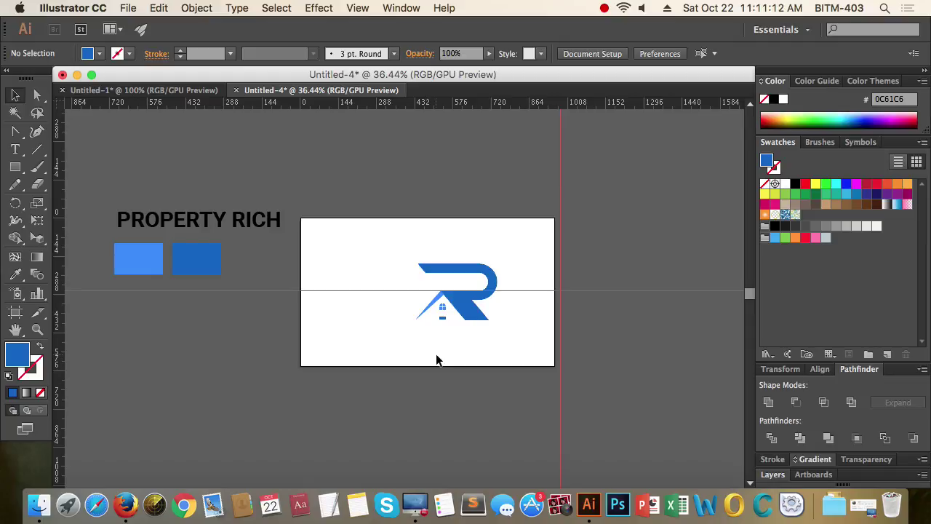
pyautogui.moveTo(509, 354); pyautogui.dragTo(474, 348)
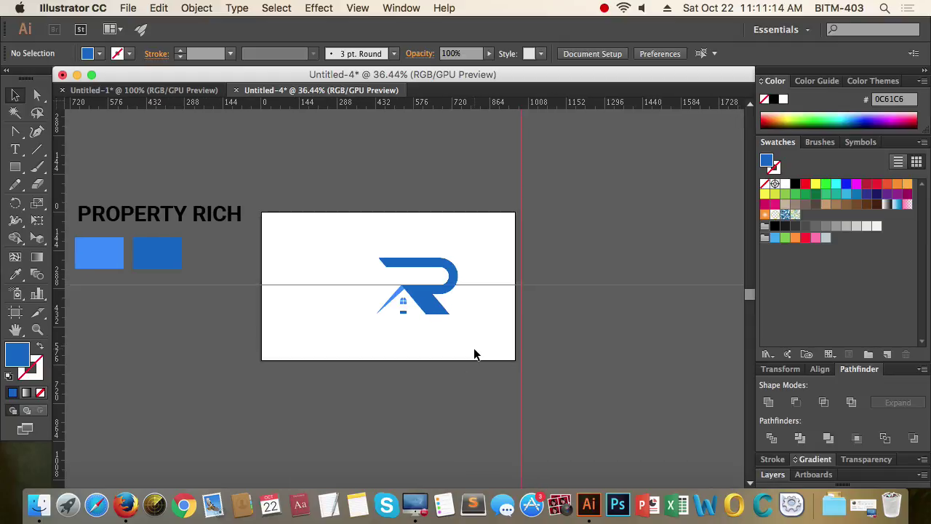
pyautogui.moveTo(399, 326); pyautogui.dragTo(497, 349)
pyautogui.moveTo(583, 341); pyautogui.dragTo(356, 380)
pyautogui.moveTo(514, 370); pyautogui.dragTo(409, 371)
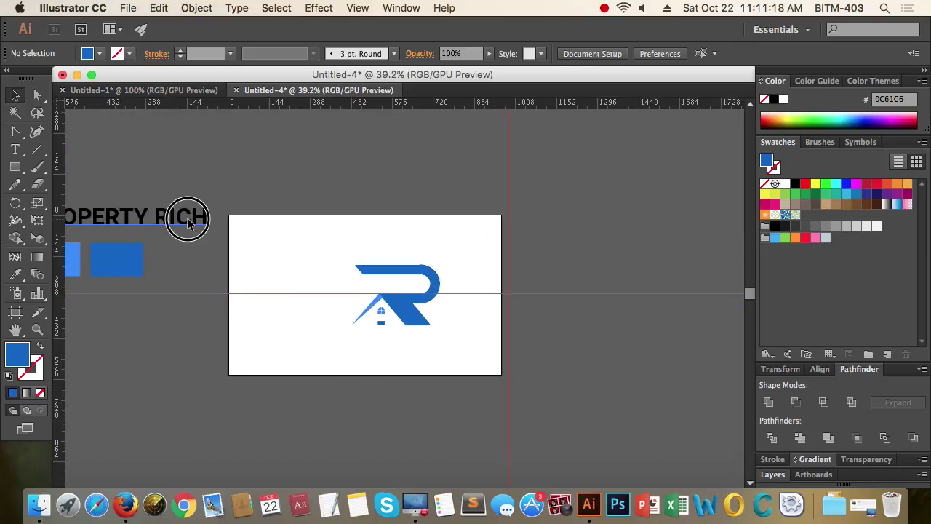
pyautogui.moveTo(187, 222); pyautogui.dragTo(468, 349)
pyautogui.click(601, 368)
pyautogui.moveTo(401, 317); pyautogui.dragTo(588, 344)
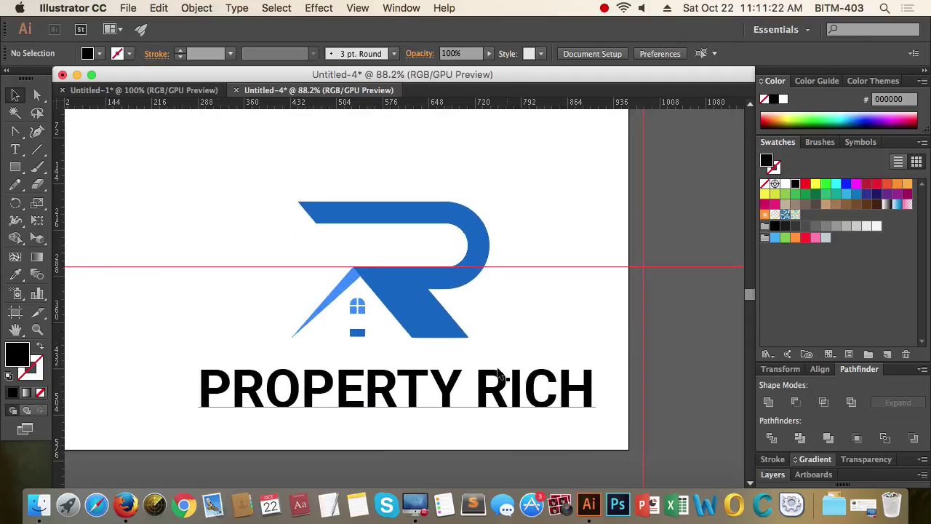
pyautogui.click(516, 382)
pyautogui.rightClick(516, 382)
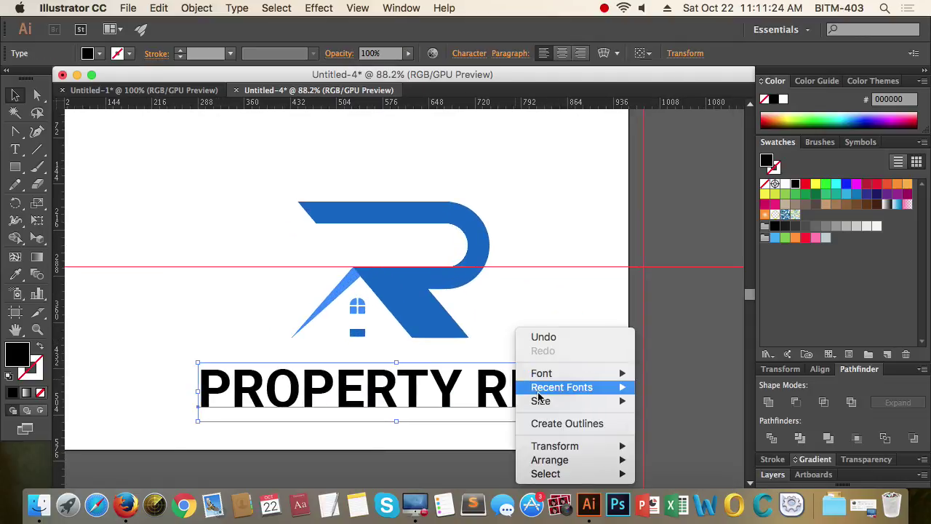
pyautogui.click(573, 293)
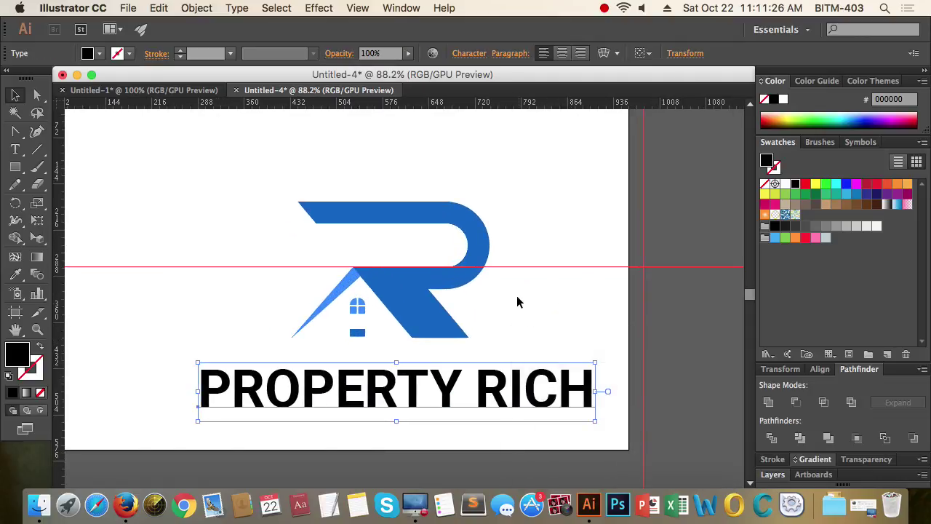
pyautogui.moveTo(519, 300); pyautogui.dragTo(585, 427)
pyautogui.click(648, 351)
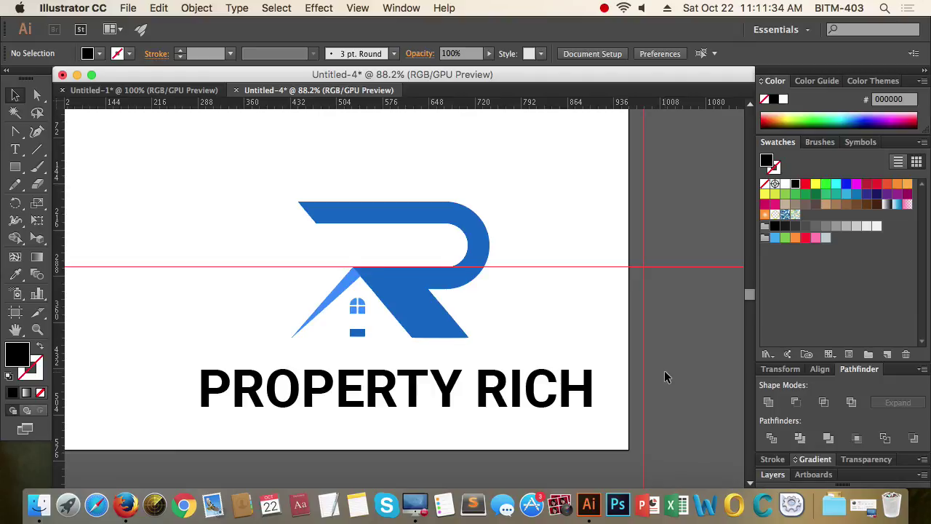
# Step: Convert the PROPERTY RICH text below the logo to outlines and ungroup its letters
pyautogui.click(524, 390)
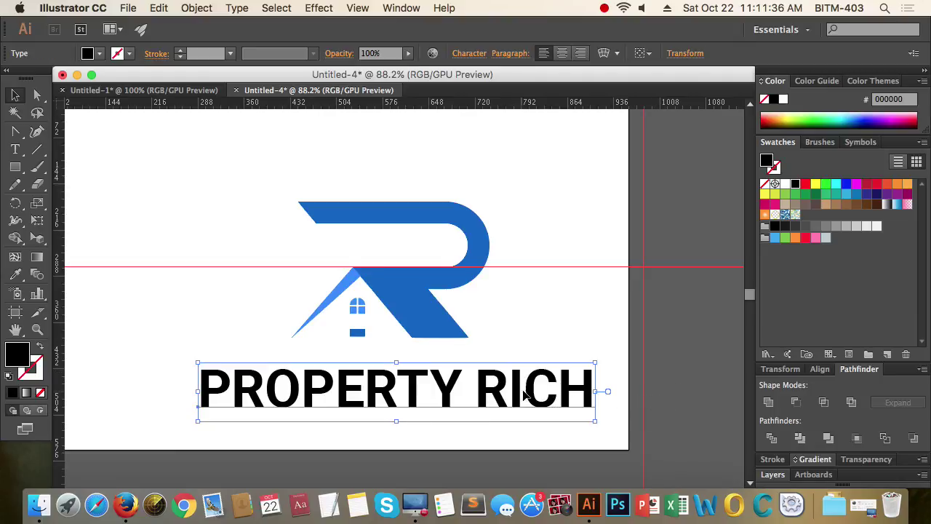
pyautogui.rightClick(529, 392)
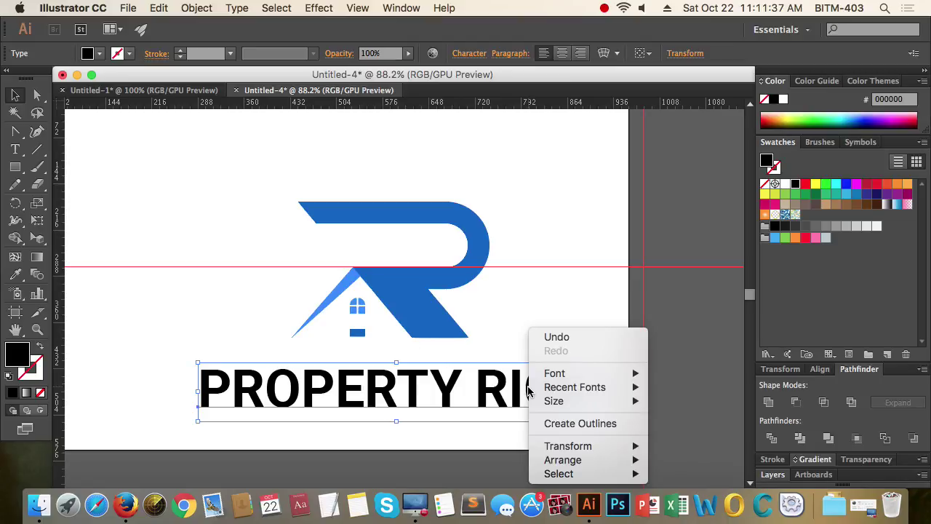
pyautogui.click(580, 424)
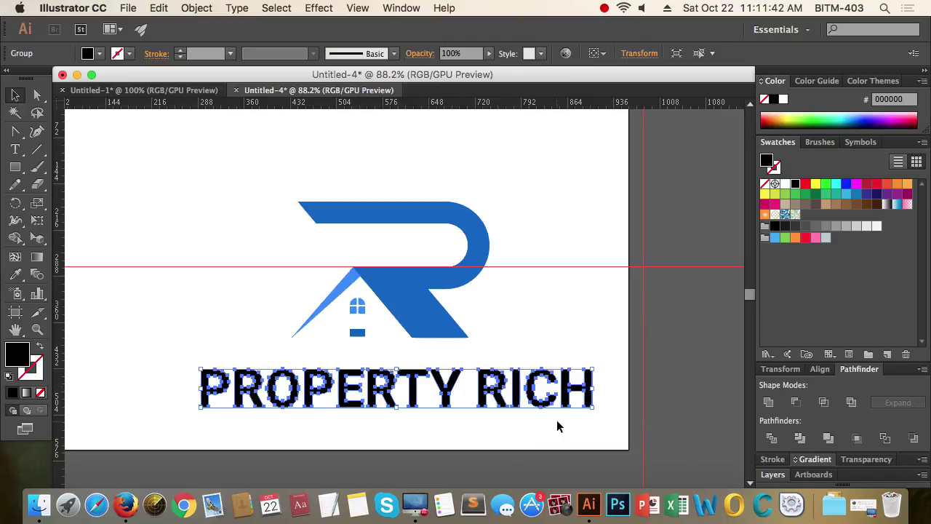
pyautogui.moveTo(542, 429); pyautogui.dragTo(495, 424)
pyautogui.moveTo(555, 440); pyautogui.dragTo(528, 386)
pyautogui.press('super+8')
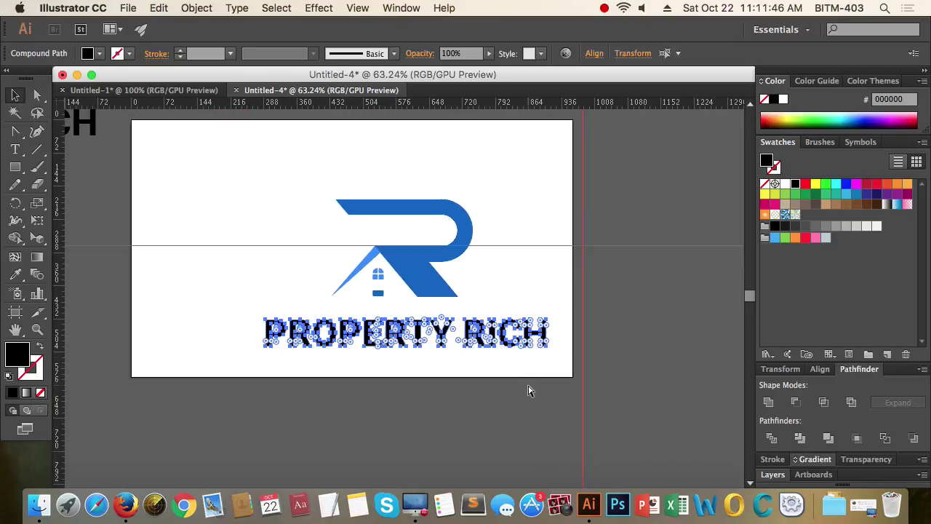
pyautogui.click(535, 389)
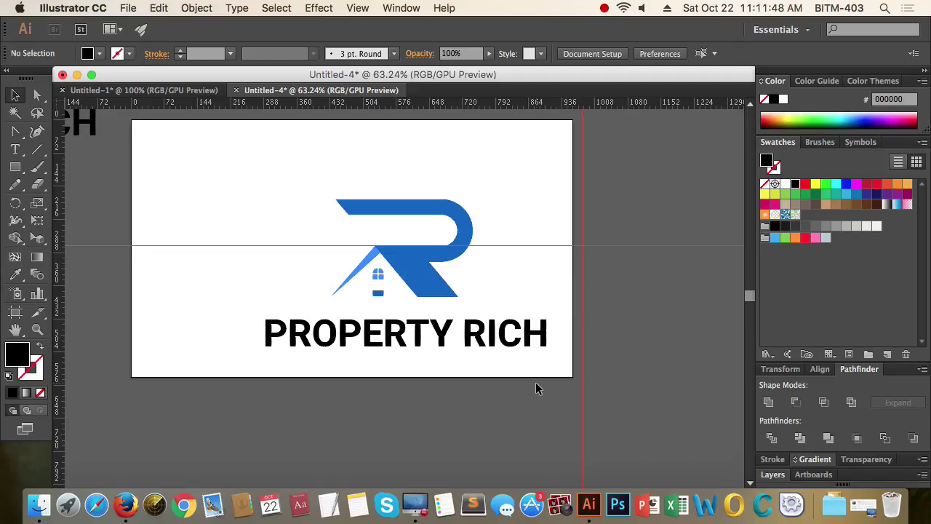
# Step: Select the outlined letters of RICH as one set and those of PROPERTY as another
pyautogui.scroll(4, 516, 368)
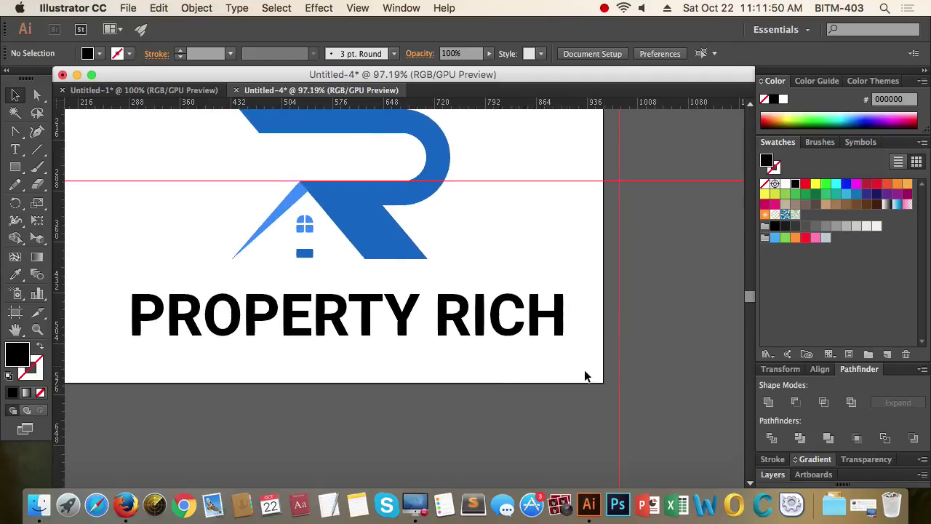
pyautogui.scroll(3, 570, 367)
pyautogui.moveTo(680, 342); pyautogui.dragTo(506, 269)
pyautogui.click(468, 357)
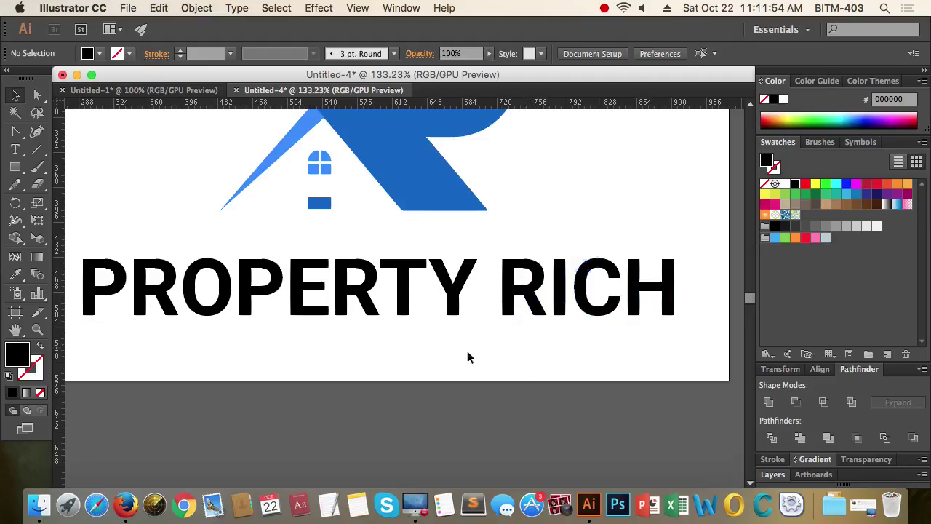
pyautogui.moveTo(463, 336); pyautogui.dragTo(84, 287)
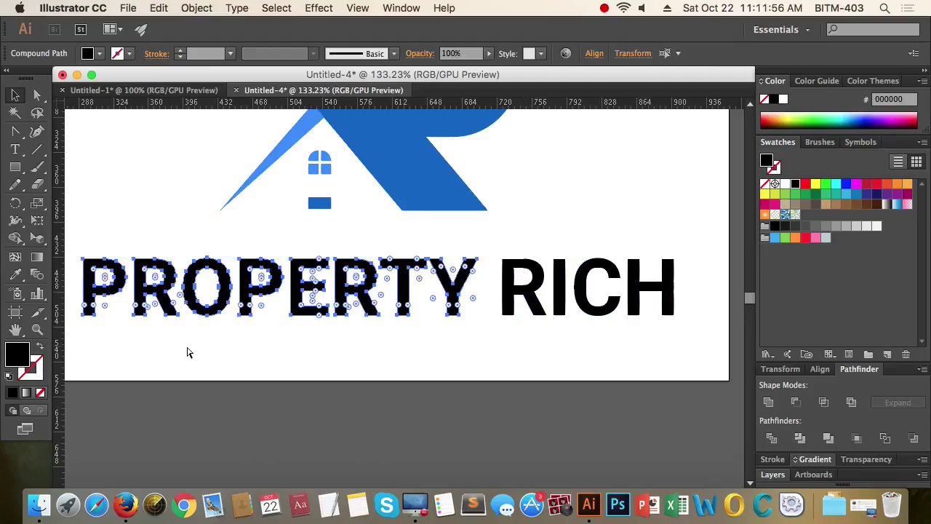
pyautogui.click(334, 377)
pyautogui.scroll(-4, 376, 366)
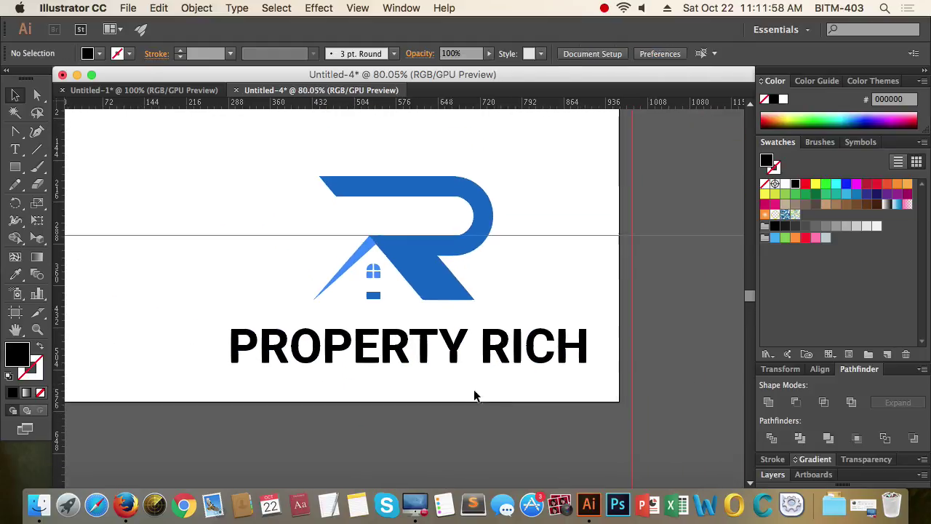
# Step: Recolour the outlined word RICH below the mark dark blue (0C61C6), sampled from the R's leg
pyautogui.moveTo(592, 386); pyautogui.dragTo(505, 339)
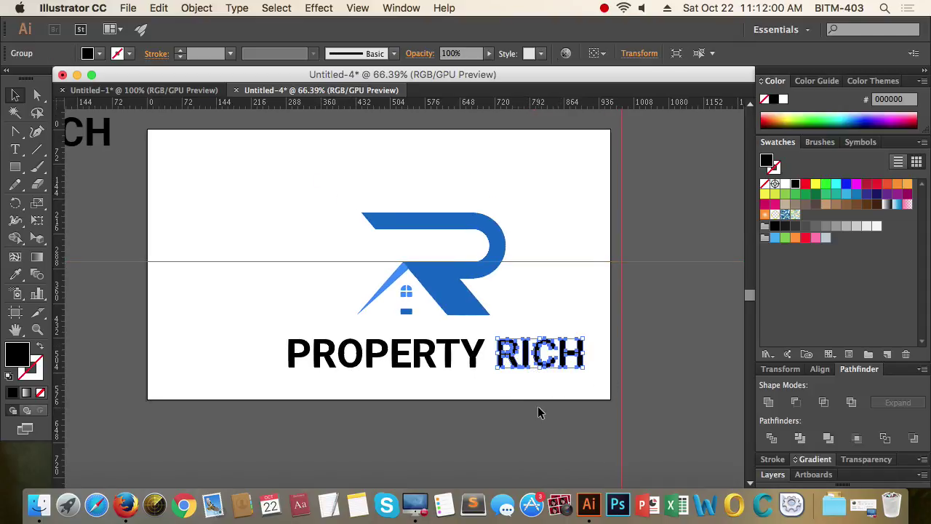
pyautogui.press('i')
pyautogui.click(481, 310)
pyautogui.press('v')
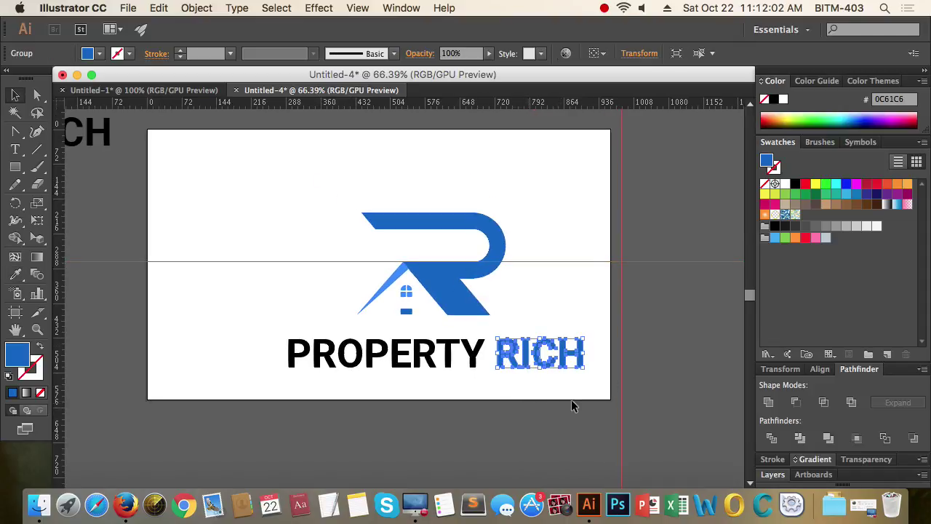
pyautogui.click(363, 389)
# Step: Recolour the outlined word PROPERTY light blue (3688FF), sampled from the roof bar
pyautogui.scroll(3, 364, 388)
pyautogui.moveTo(522, 396); pyautogui.dragTo(297, 331)
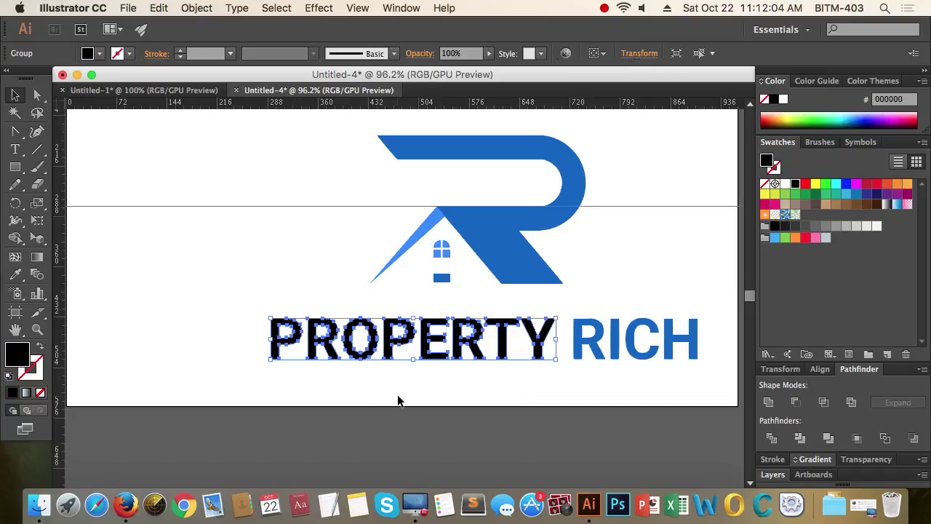
pyautogui.press('i')
pyautogui.click(424, 235)
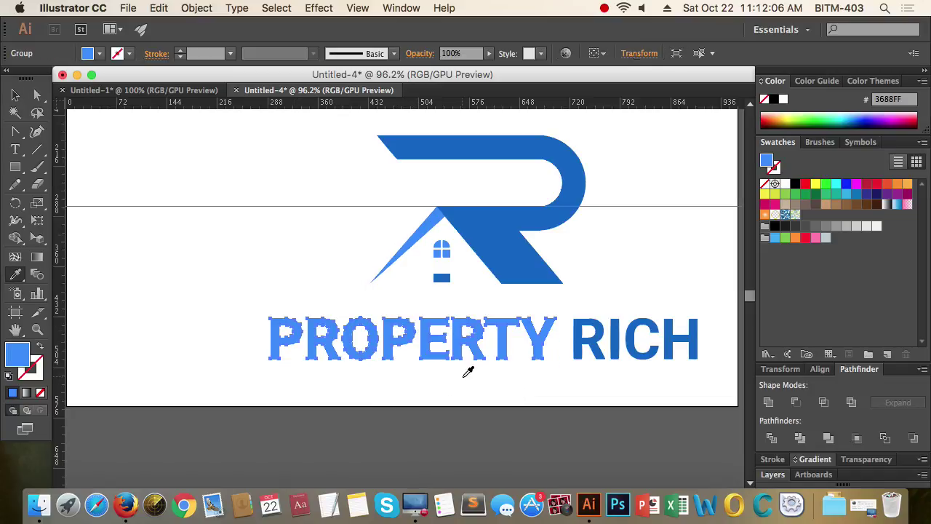
pyautogui.press('v')
pyautogui.click(504, 415)
# Step: Hide the horizontal and vertical guides around the artboard
pyautogui.moveTo(486, 435); pyautogui.dragTo(394, 399)
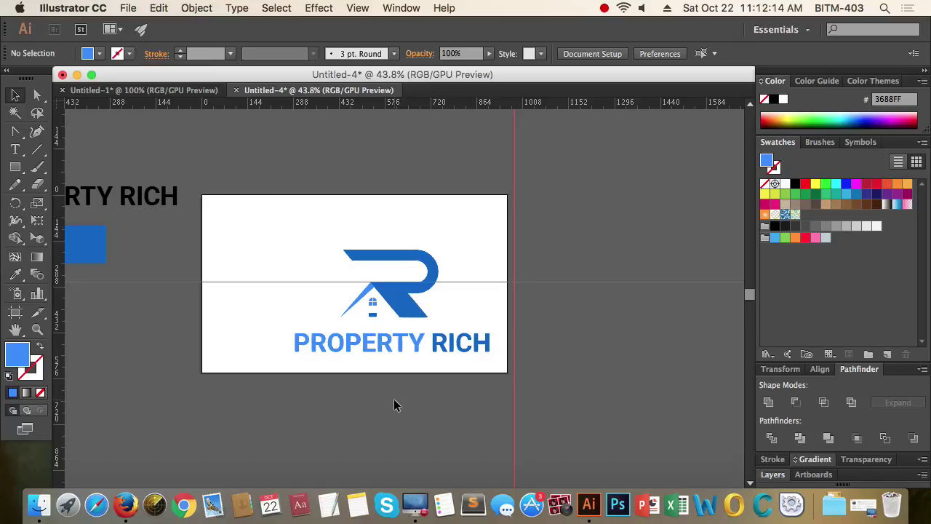
pyautogui.hscroll(2, 393, 405)
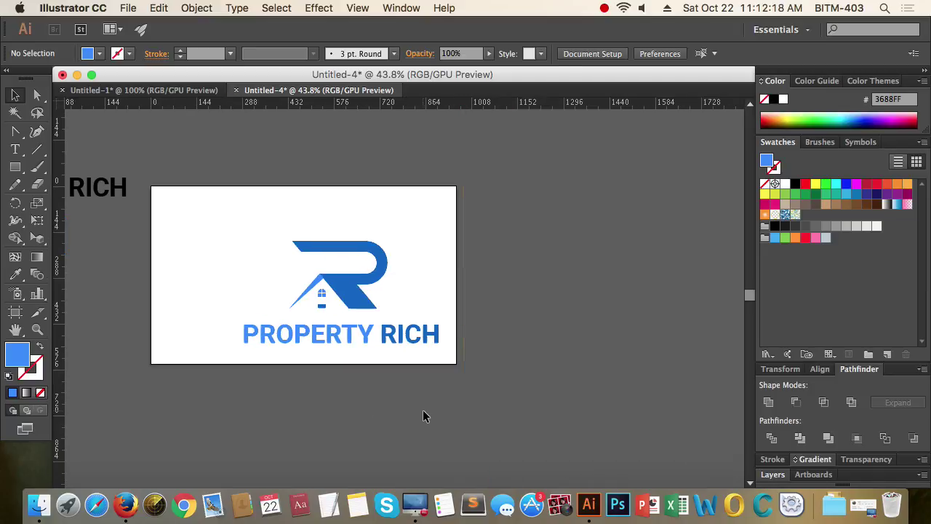
pyautogui.scroll(2, 358, 391)
# Step: Group the PROPERTY RICH lettering as one object and the R house mark as another
pyautogui.moveTo(442, 399); pyautogui.dragTo(183, 361)
pyautogui.click(321, 446)
pyautogui.scroll(3, 479, 342)
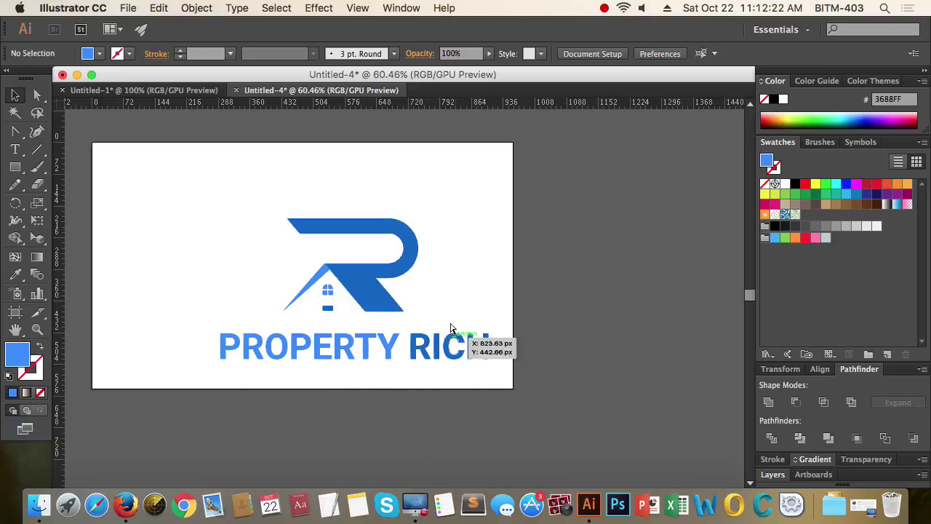
pyautogui.moveTo(483, 319); pyautogui.dragTo(205, 198)
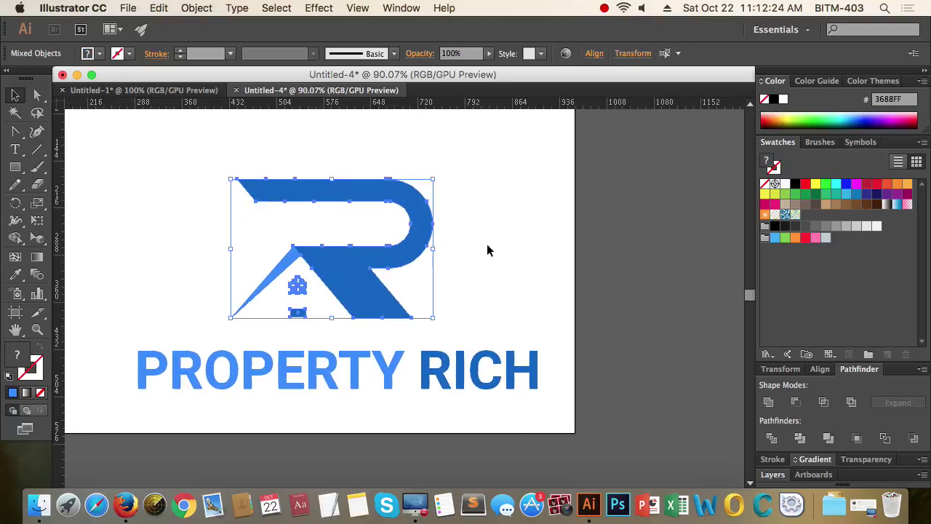
pyautogui.click(520, 245)
# Step: Align the R house mark and the PROPERTY RICH lettering on their horizontal centres
pyautogui.moveTo(432, 389); pyautogui.dragTo(210, 229)
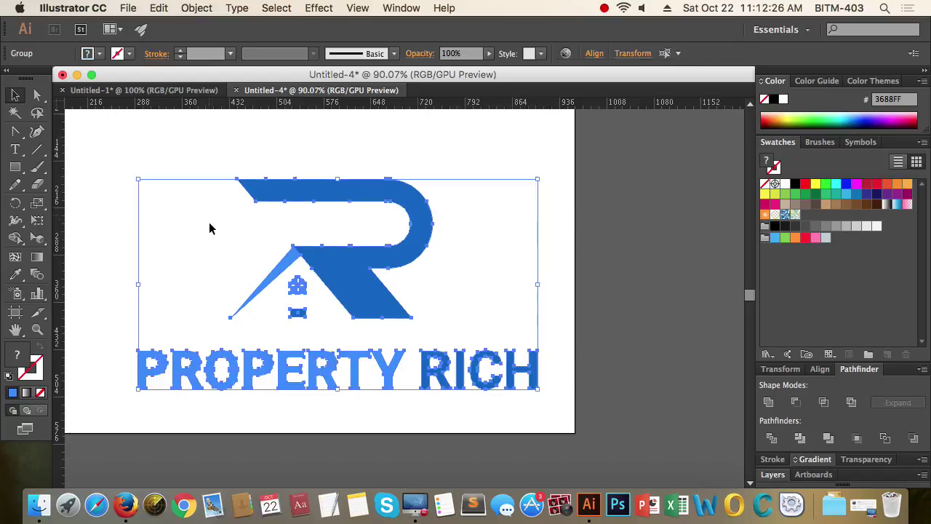
pyautogui.click(820, 369)
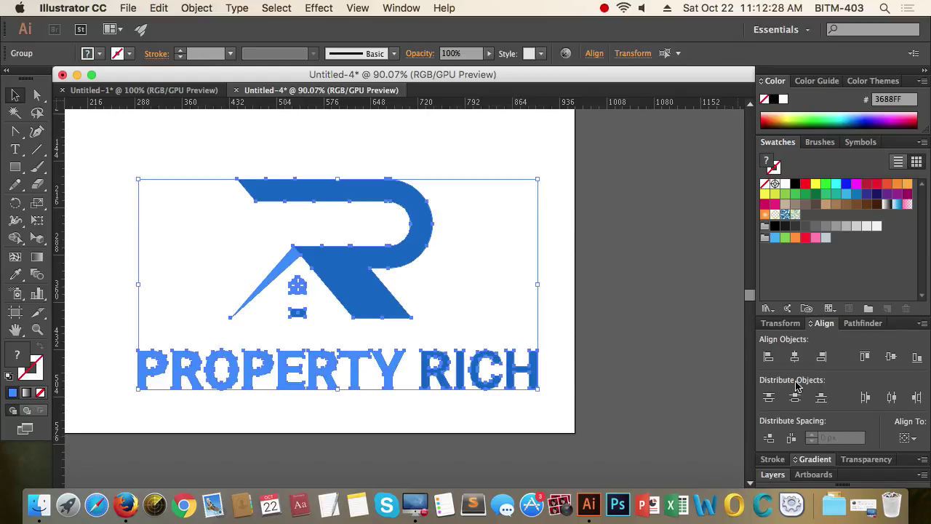
pyautogui.click(796, 356)
pyautogui.click(559, 322)
pyautogui.scroll(-5, 559, 322)
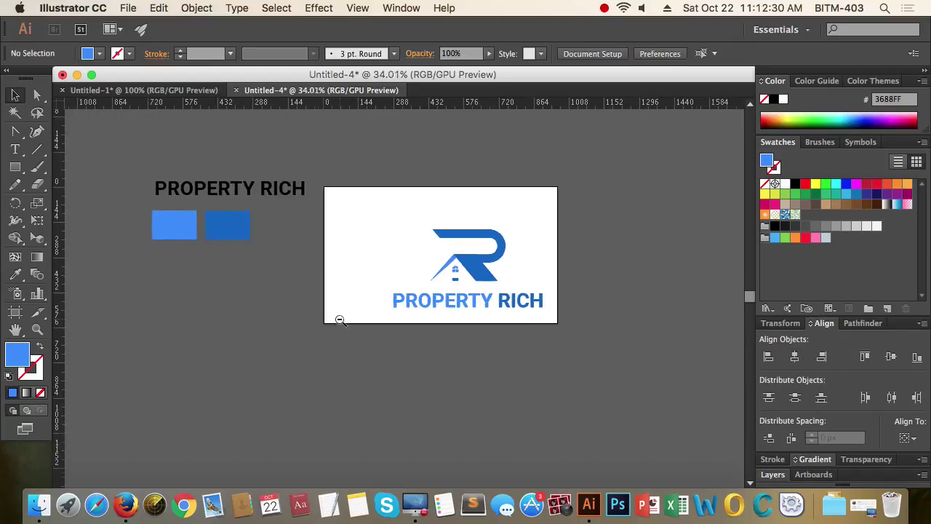
# Step: Delete the spare black PROPERTY RICH text and the two blue sample rectangles beside the artboard
pyautogui.moveTo(372, 341); pyautogui.dragTo(610, 341)
pyautogui.moveTo(425, 375); pyautogui.dragTo(423, 361)
pyautogui.click(449, 417)
pyautogui.scroll(-5, 451, 416)
pyautogui.moveTo(308, 391); pyautogui.dragTo(88, 237)
pyautogui.press('Delete')
pyautogui.click(376, 216)
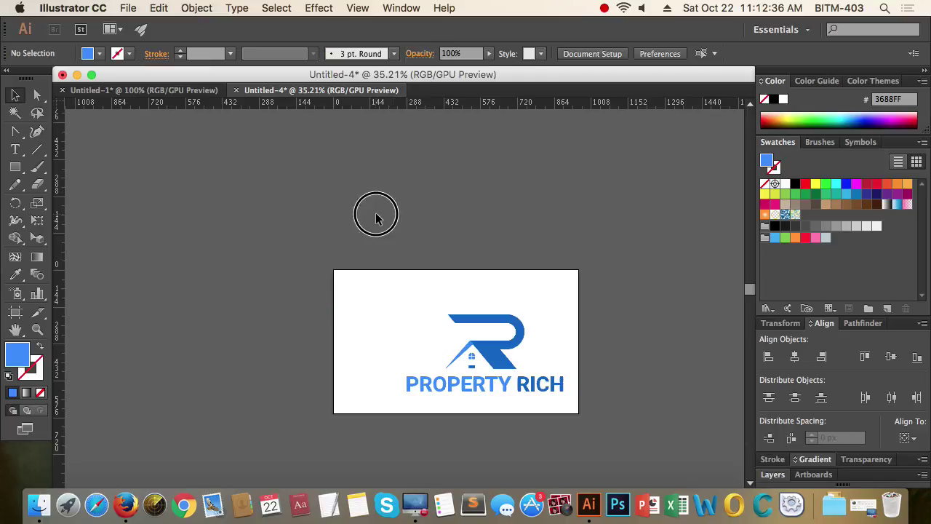
# Step: Place a copy of the complete stacked logo directly above the artboard
pyautogui.scroll(-2, 349, 224)
pyautogui.scroll(5, 499, 298)
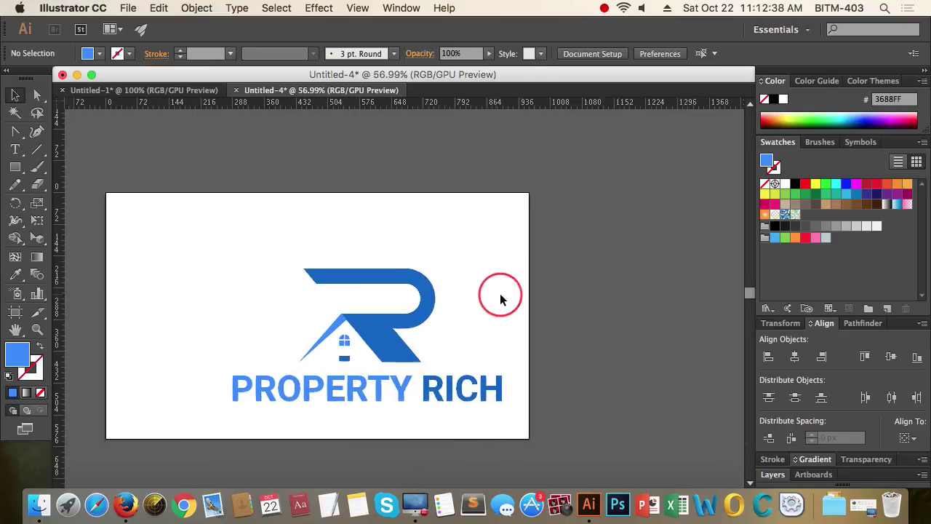
pyautogui.moveTo(567, 442); pyautogui.dragTo(245, 303)
pyautogui.scroll(-2, 364, 276)
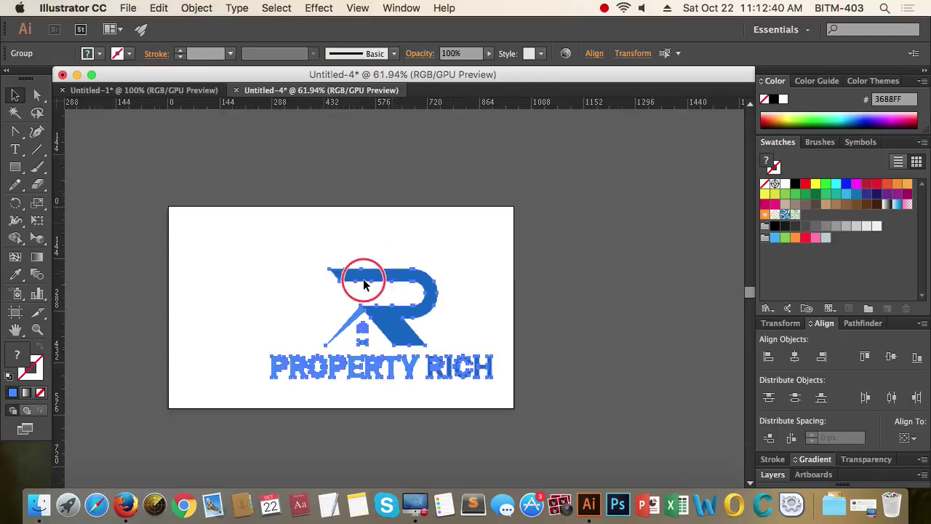
pyautogui.moveTo(411, 297); pyautogui.dragTo(411, 323)
pyautogui.moveTo(406, 372); pyautogui.dragTo(387, 170)
pyautogui.click(553, 230)
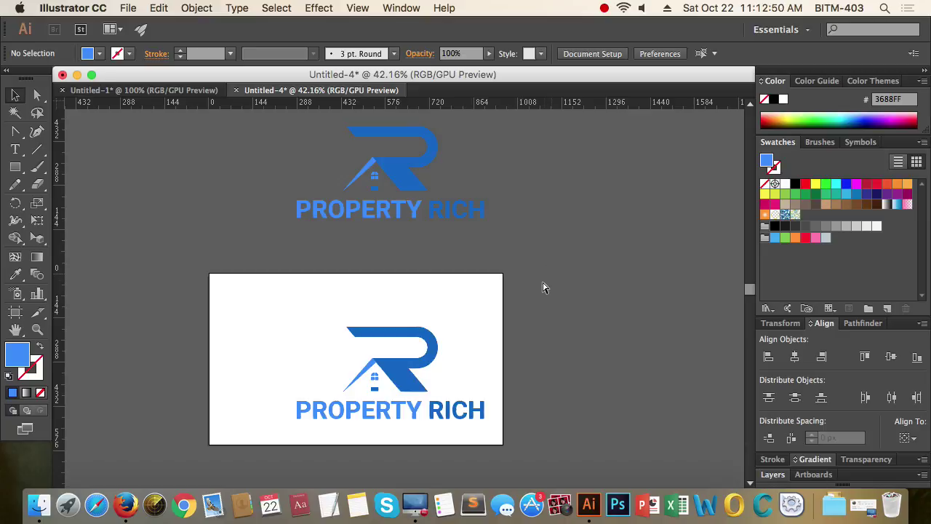
# Step: Move the R mark on the artboard to its left edge and raise PROPERTY RICH beside it for a horizontal layout
pyautogui.moveTo(597, 283); pyautogui.dragTo(505, 298)
pyautogui.moveTo(594, 336); pyautogui.dragTo(493, 307)
pyautogui.moveTo(389, 252); pyautogui.dragTo(455, 256)
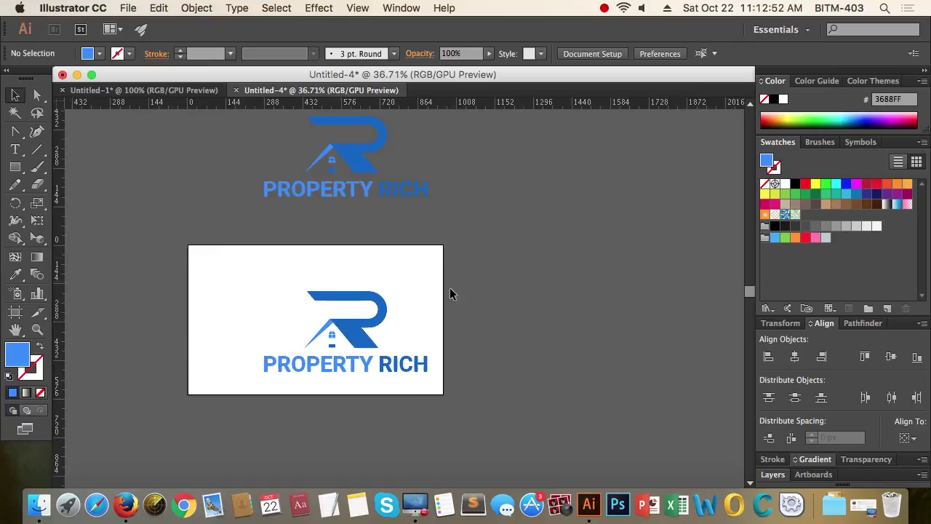
pyautogui.scroll(3, 466, 302)
pyautogui.click(393, 313)
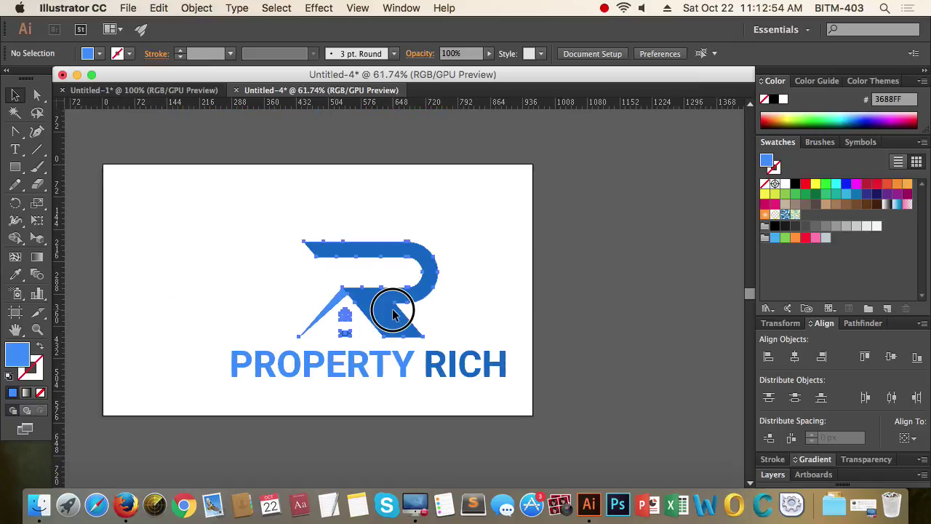
pyautogui.moveTo(393, 313); pyautogui.dragTo(178, 314)
pyautogui.click(383, 349)
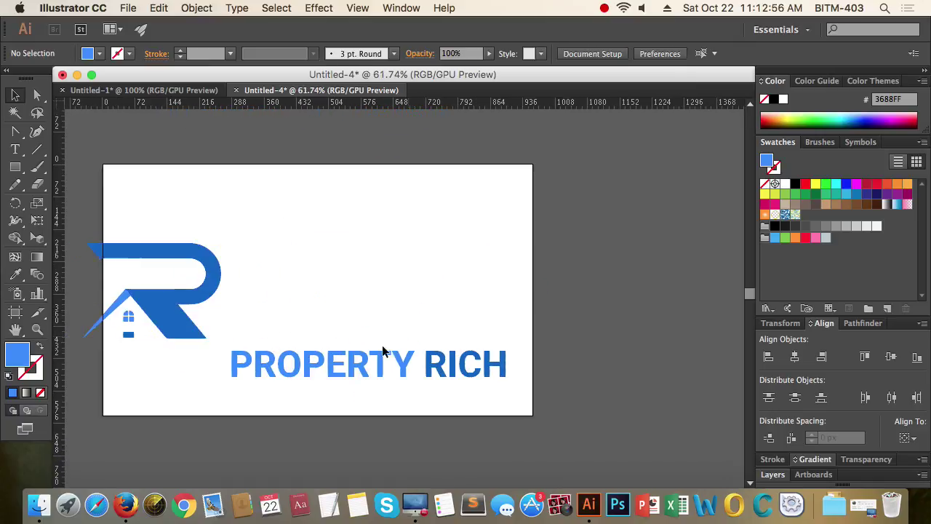
pyautogui.moveTo(384, 352); pyautogui.dragTo(388, 291)
pyautogui.click(501, 353)
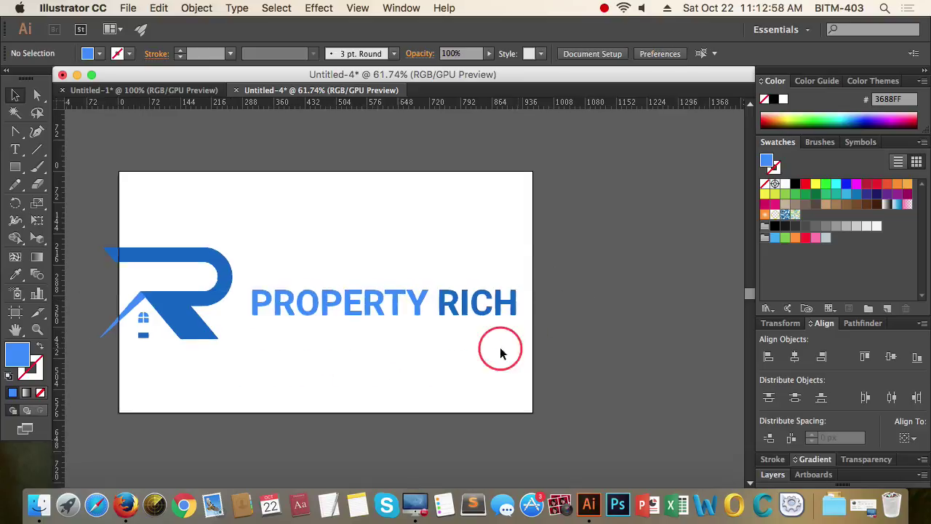
# Step: Scale the R mark down proportionally to about 141 px wide and fit it inside the artboard beside the name
pyautogui.scroll(-4, 501, 352)
pyautogui.scroll(5, 311, 358)
pyautogui.moveTo(422, 354); pyautogui.dragTo(250, 263)
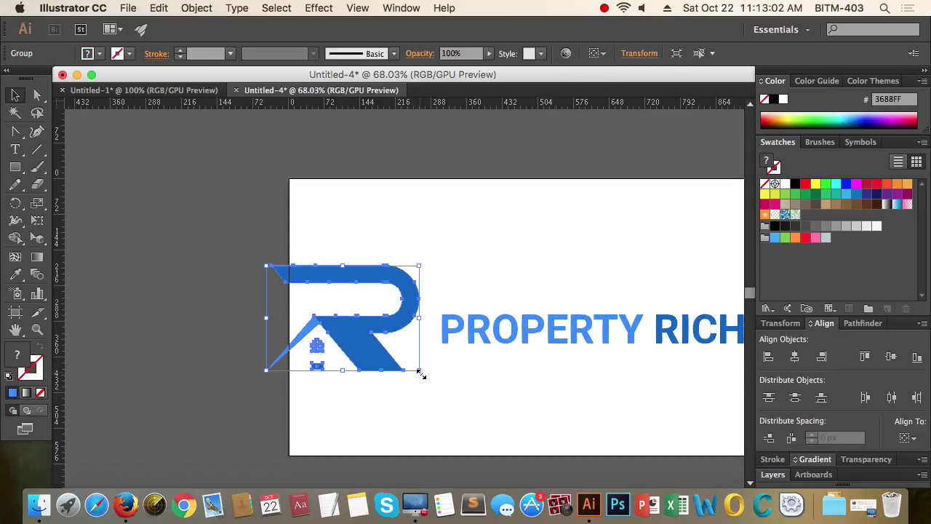
pyautogui.moveTo(419, 372); pyautogui.dragTo(316, 235)
pyautogui.click(470, 385)
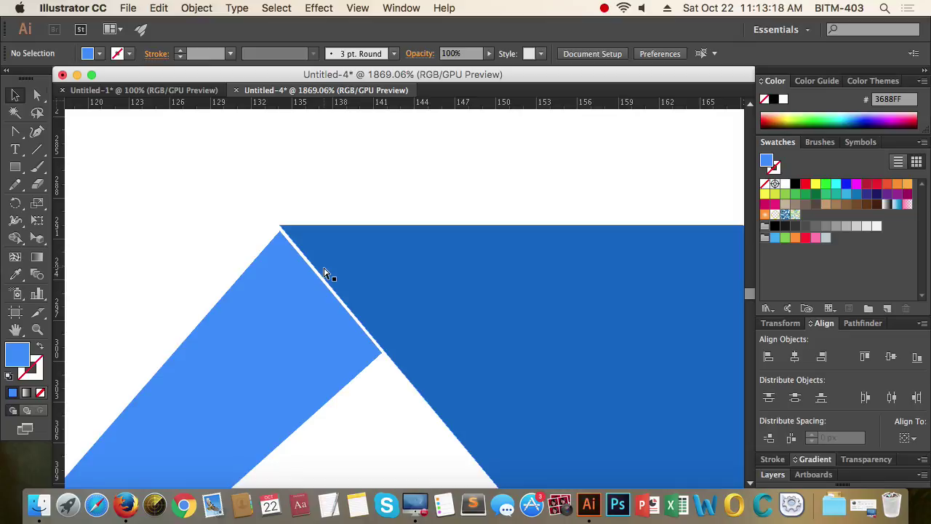
# Step: Close the gap beside the roof bar by moving its apex anchor onto the R's corner and its lower anchor onto the leg's edge
pyautogui.moveTo(301, 245); pyautogui.dragTo(507, 300)
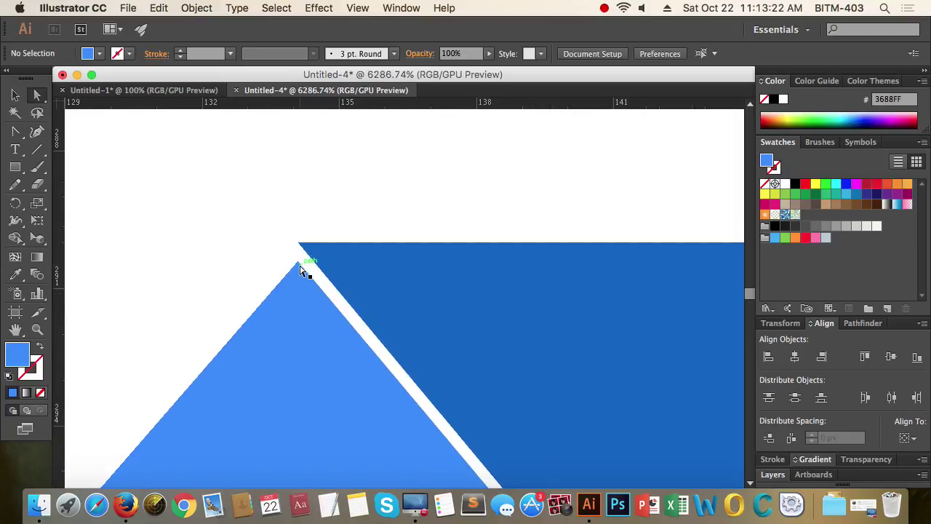
pyautogui.moveTo(299, 262); pyautogui.dragTo(301, 243)
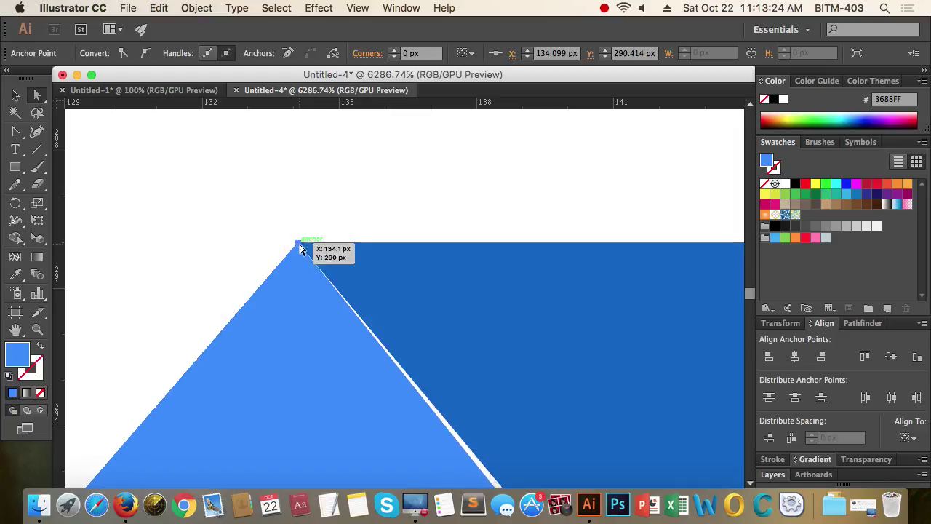
pyautogui.moveTo(419, 200); pyautogui.dragTo(164, 249)
pyautogui.moveTo(512, 376); pyautogui.dragTo(601, 348)
pyautogui.moveTo(332, 293); pyautogui.dragTo(339, 289)
pyautogui.moveTo(453, 270); pyautogui.dragTo(155, 312)
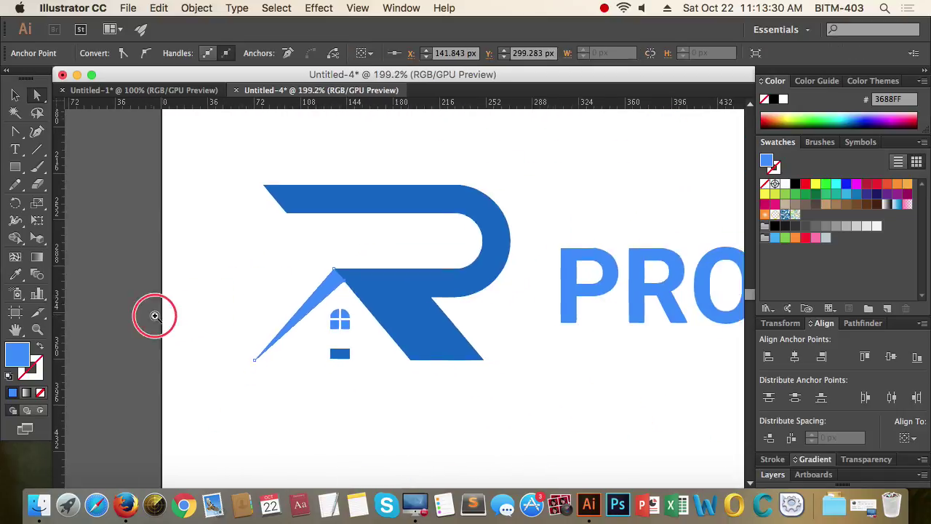
pyautogui.press('v')
pyautogui.click(433, 398)
# Step: Move the stacked logo copy down from above so that it overlaps the artboard's top edge
pyautogui.moveTo(498, 381); pyautogui.dragTo(292, 397)
pyautogui.moveTo(575, 414); pyautogui.dragTo(363, 430)
pyautogui.moveTo(575, 434); pyautogui.dragTo(355, 414)
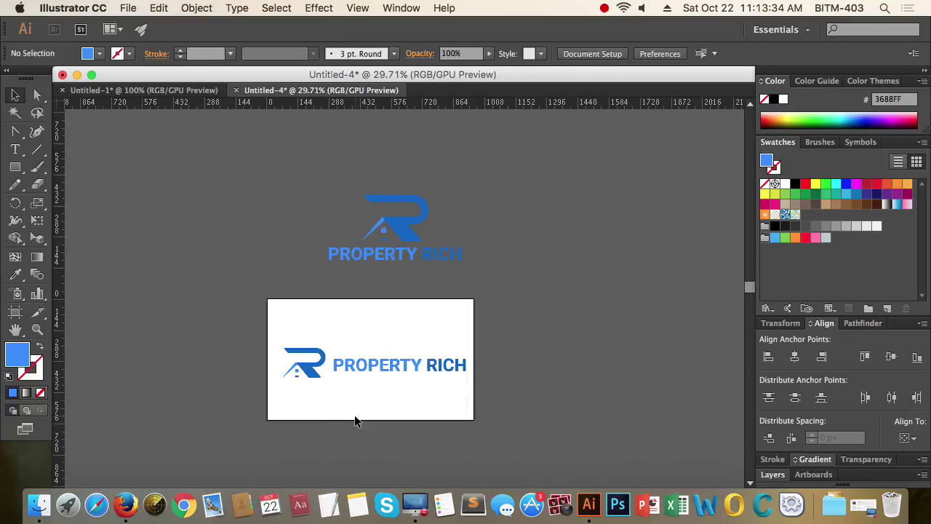
pyautogui.moveTo(528, 290); pyautogui.dragTo(287, 229)
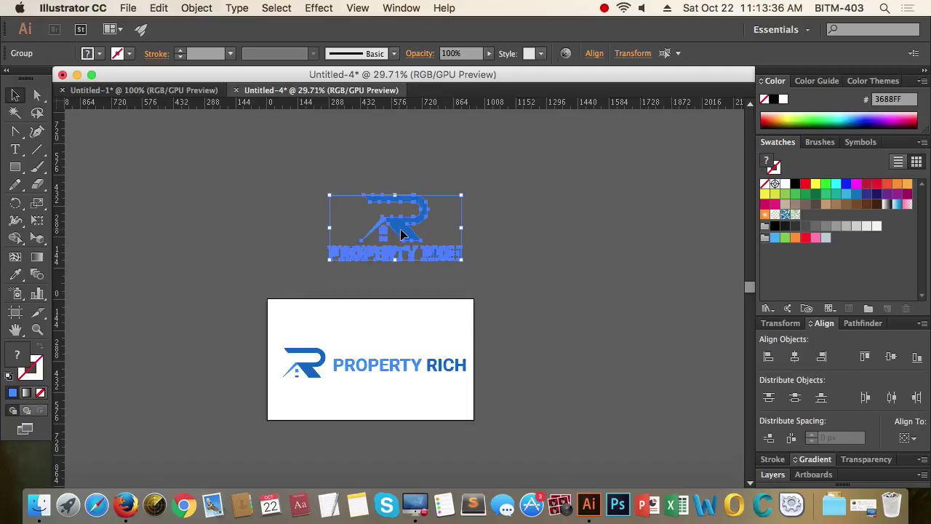
pyautogui.moveTo(401, 233); pyautogui.dragTo(386, 292)
pyautogui.click(529, 341)
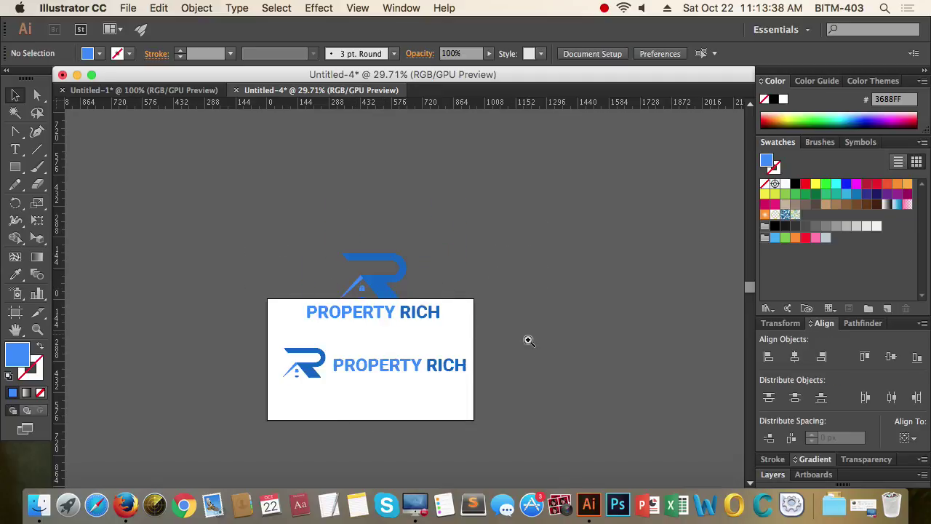
pyautogui.moveTo(538, 378); pyautogui.dragTo(513, 304)
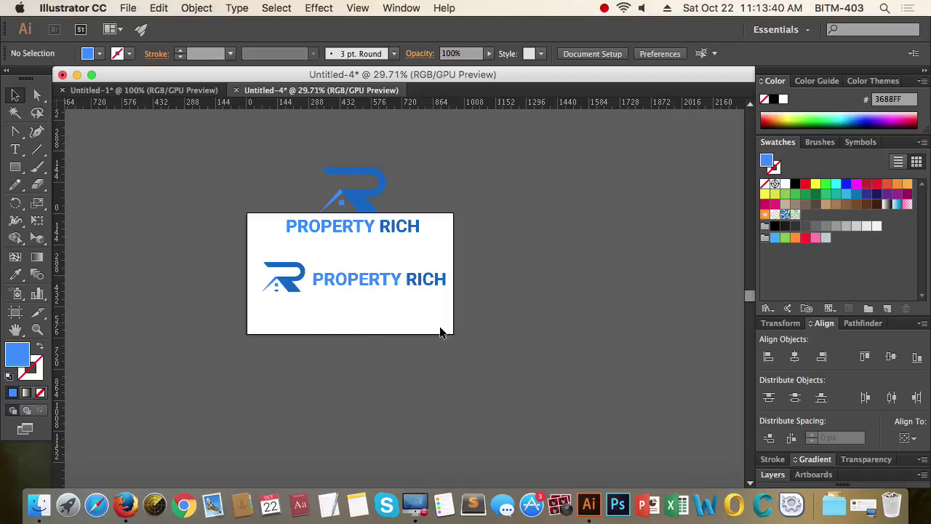
# Step: Place a copy of the horizontal logo's PROPERTY RICH lettering just below the artboard
pyautogui.moveTo(357, 327); pyautogui.dragTo(469, 325)
pyautogui.moveTo(395, 333); pyautogui.dragTo(411, 294)
pyautogui.moveTo(566, 271); pyautogui.dragTo(197, 185)
pyautogui.click(411, 269)
pyautogui.moveTo(561, 260); pyautogui.dragTo(172, 193)
pyautogui.click(538, 250)
pyautogui.moveTo(539, 249); pyautogui.dragTo(324, 200)
pyautogui.moveTo(356, 203); pyautogui.dragTo(310, 342)
pyautogui.click(526, 357)
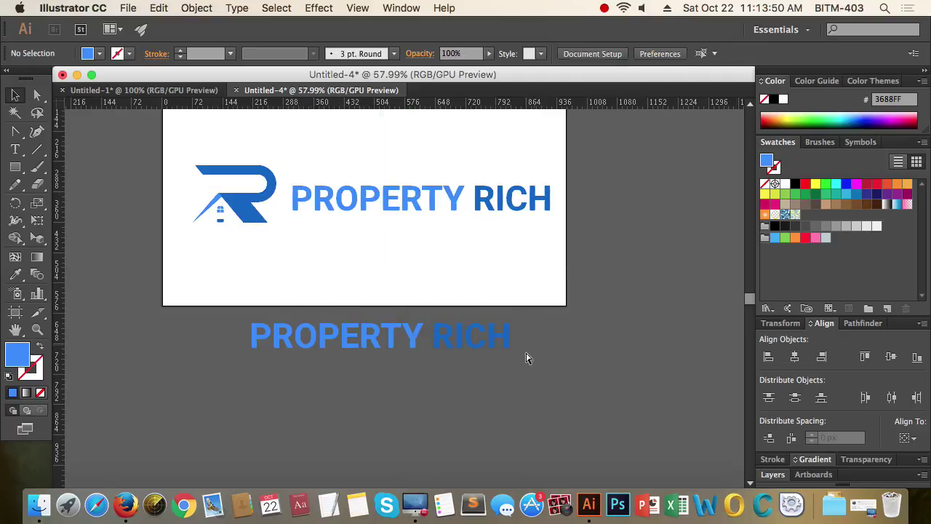
# Step: Ungroup the lettering copy below the artboard and delete the R of RICH from it
pyautogui.scroll(3, 539, 364)
pyautogui.scroll(1, 476, 361)
pyautogui.click(422, 309)
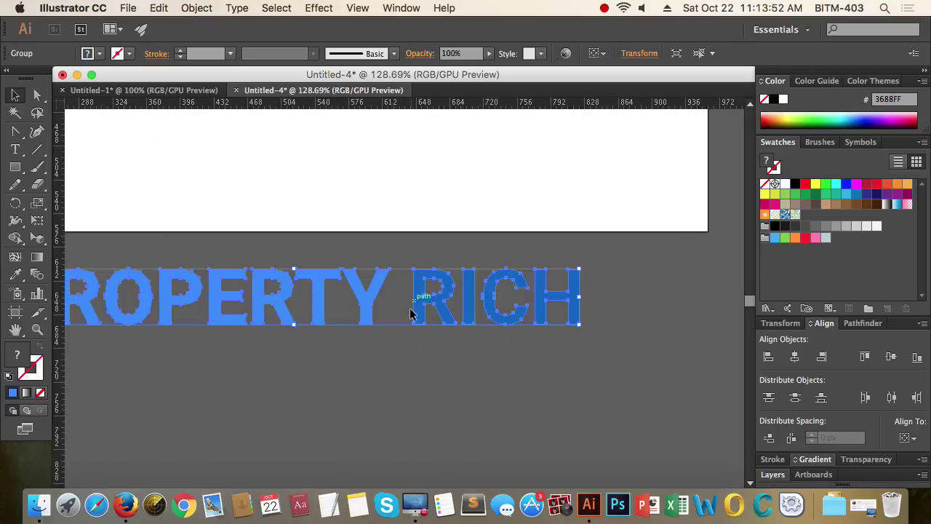
pyautogui.press('super+shift+o')
pyautogui.click(443, 360)
pyautogui.click(415, 320)
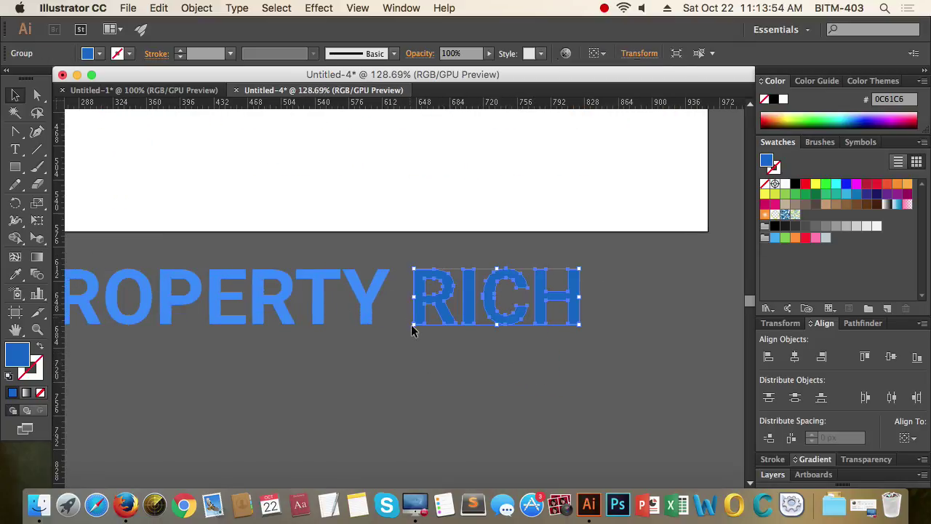
pyautogui.click(432, 347)
pyautogui.click(434, 316)
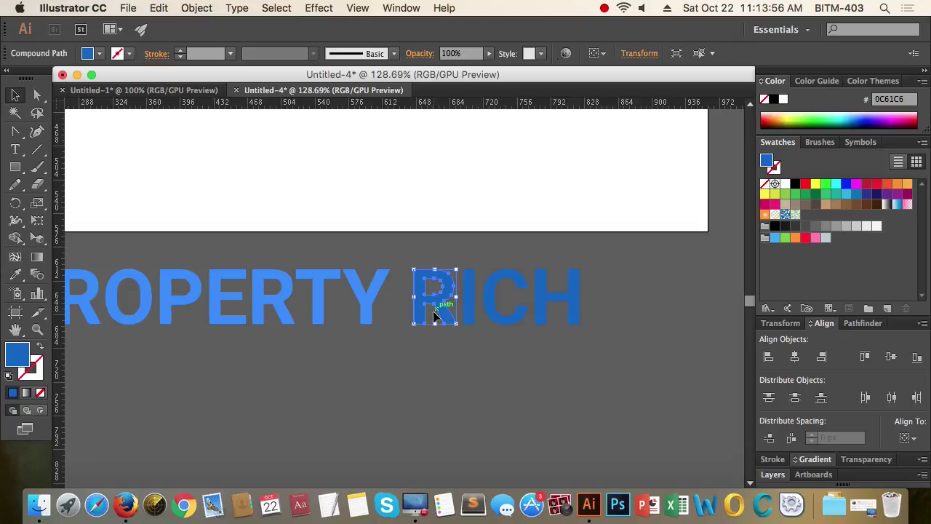
pyautogui.press('Delete')
pyautogui.scroll(-2, 428, 384)
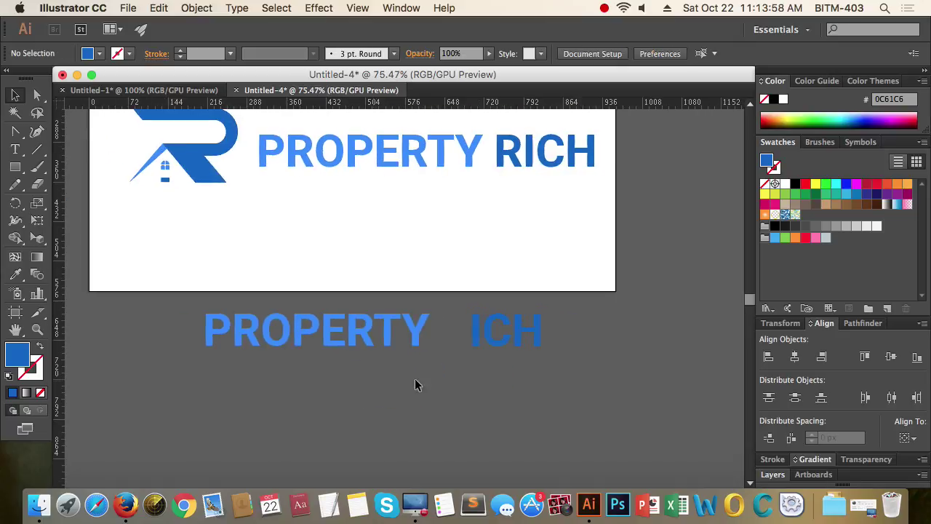
# Step: Shift the letters ICH to the right to widen the space after PROPERTY
pyautogui.moveTo(558, 368); pyautogui.dragTo(512, 326)
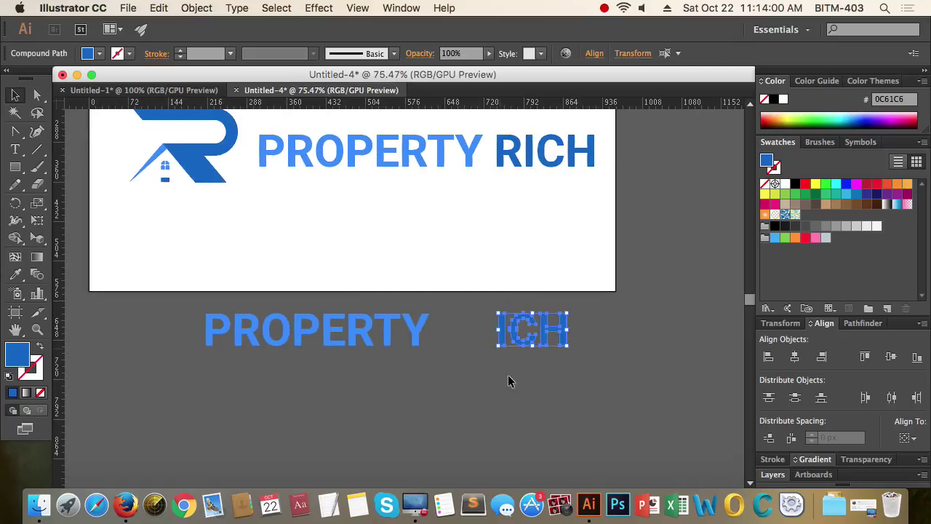
pyautogui.click(437, 369)
pyautogui.scroll(-2, 437, 368)
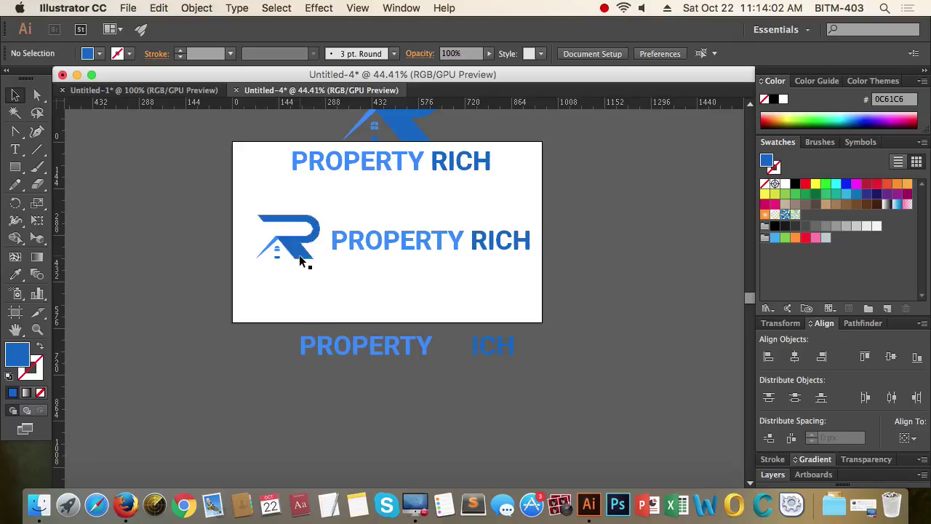
# Step: Place a copy of the horizontal logo's R house icon below the lettering copy and scale it down
pyautogui.moveTo(301, 260); pyautogui.dragTo(422, 446)
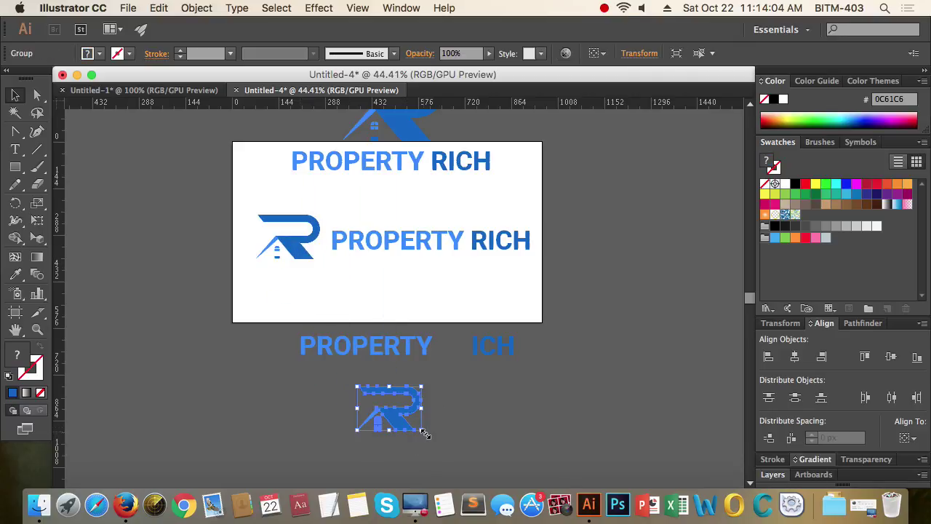
pyautogui.moveTo(427, 432); pyautogui.dragTo(525, 433)
pyautogui.click(536, 422)
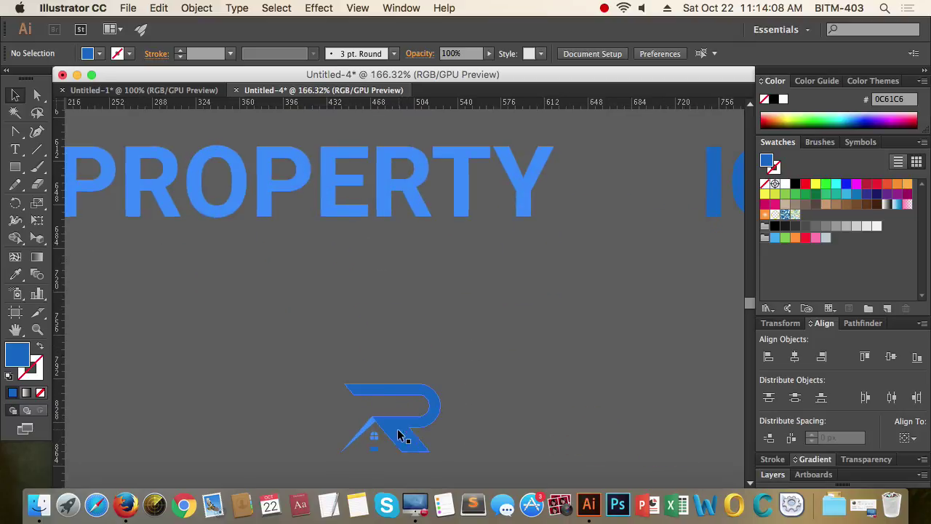
# Step: Move the small R house icon into the gap between PROPERTY and ICH as the R of RICH
pyautogui.moveTo(398, 435); pyautogui.dragTo(639, 199)
pyautogui.moveTo(665, 280); pyautogui.dragTo(486, 345)
pyautogui.click(395, 336)
pyautogui.moveTo(414, 251); pyautogui.dragTo(433, 252)
pyautogui.click(395, 358)
pyautogui.scroll(3, 395, 357)
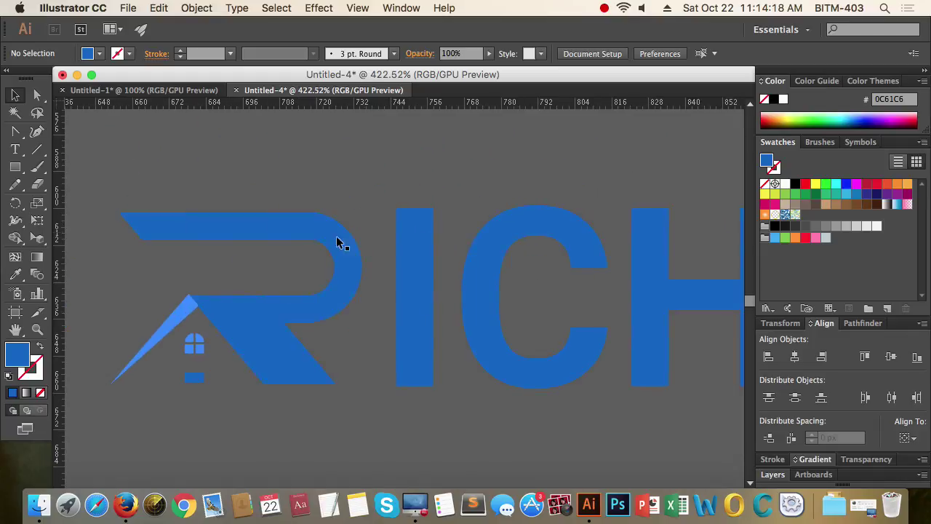
# Step: Enlarge the R house icon slightly so its top lines up with the letters ICH
pyautogui.click(266, 221)
pyautogui.moveTo(366, 216); pyautogui.dragTo(367, 206)
pyautogui.click(463, 179)
pyautogui.moveTo(425, 204); pyautogui.dragTo(339, 338)
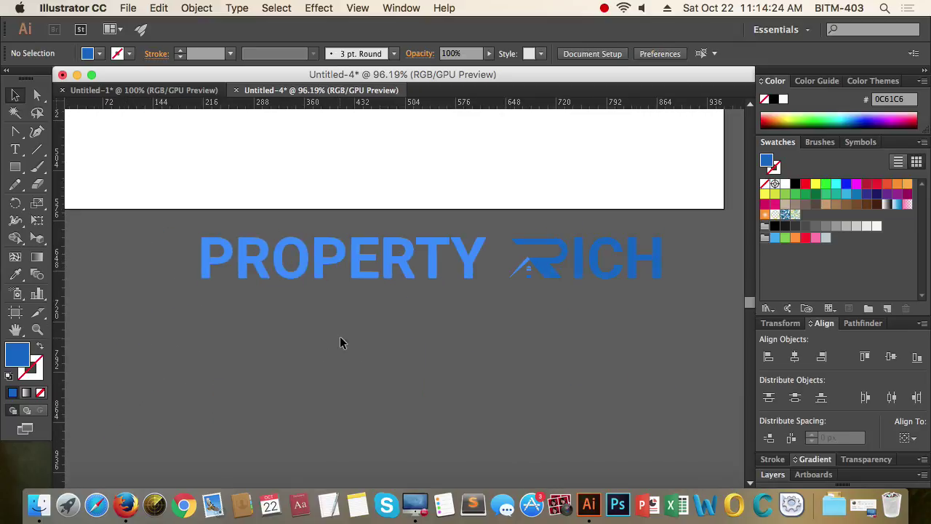
# Step: Move the light blue roof's peak anchor up onto the dark blue R shape's corner with the Direct Selection tool
pyautogui.scroll(-3, 449, 343)
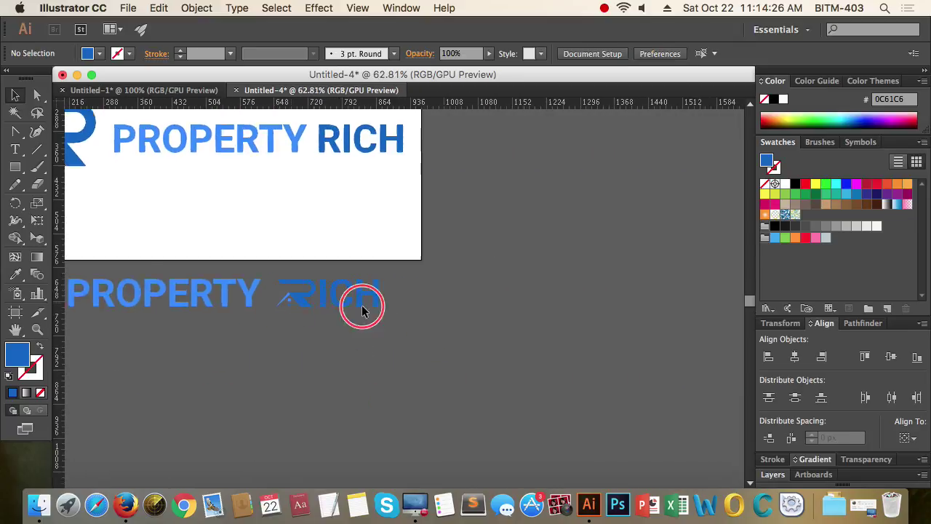
pyautogui.moveTo(289, 304); pyautogui.dragTo(571, 325)
pyautogui.moveTo(332, 259); pyautogui.dragTo(489, 258)
pyautogui.moveTo(215, 285); pyautogui.dragTo(454, 399)
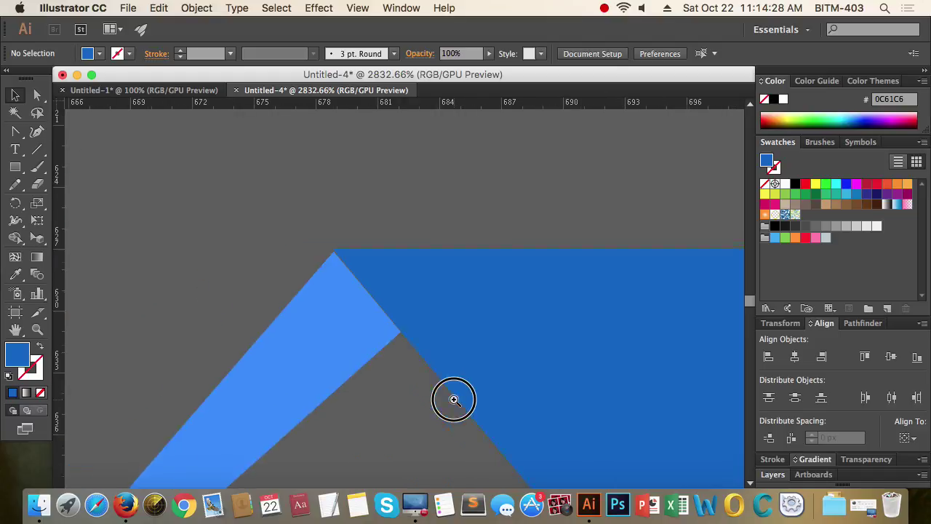
pyautogui.moveTo(322, 257); pyautogui.dragTo(658, 275)
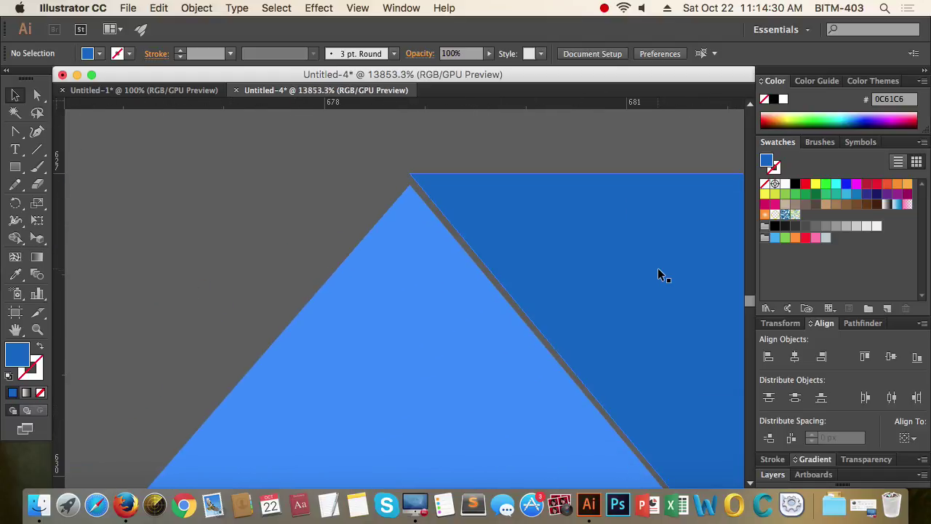
pyautogui.press('a')
pyautogui.click(409, 185)
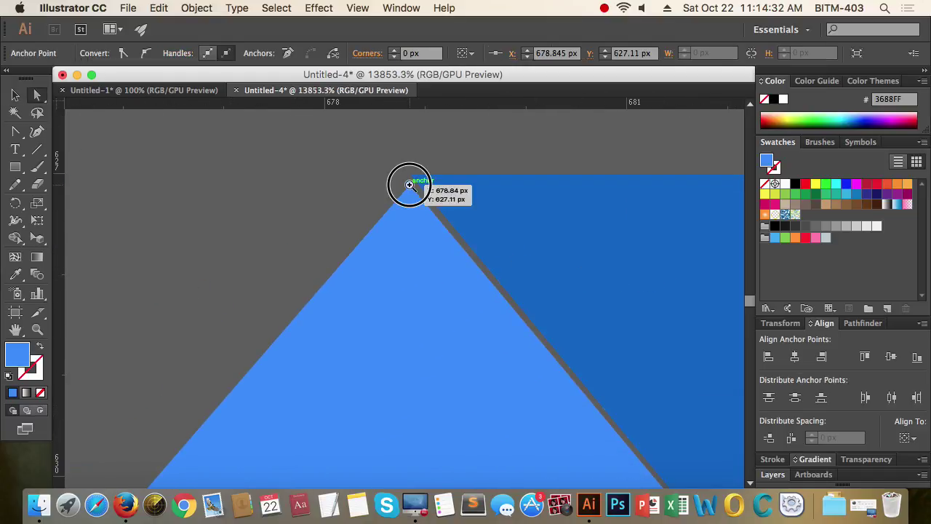
pyautogui.moveTo(410, 185); pyautogui.dragTo(409, 173)
pyautogui.moveTo(503, 160); pyautogui.dragTo(202, 224)
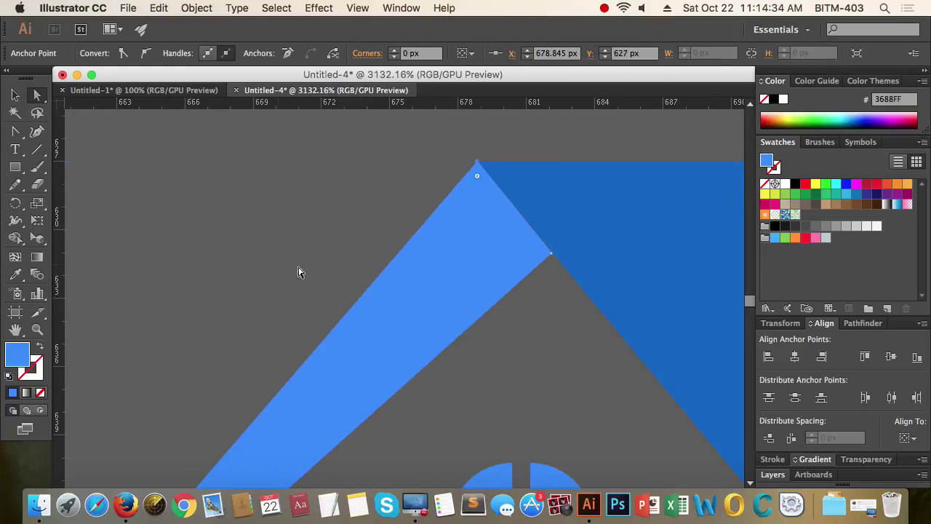
# Step: Move the light blue roof's lower inner anchor onto the dark blue R shape's diagonal edge to close the sliver gap
pyautogui.moveTo(496, 272); pyautogui.dragTo(507, 294)
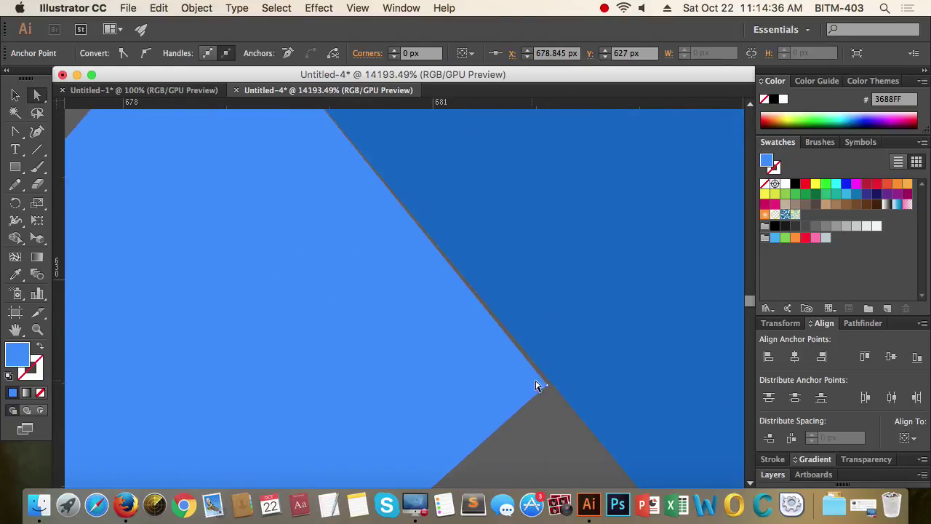
pyautogui.moveTo(548, 386); pyautogui.dragTo(409, 378)
pyautogui.click(502, 353)
pyautogui.moveTo(503, 352); pyautogui.dragTo(437, 389)
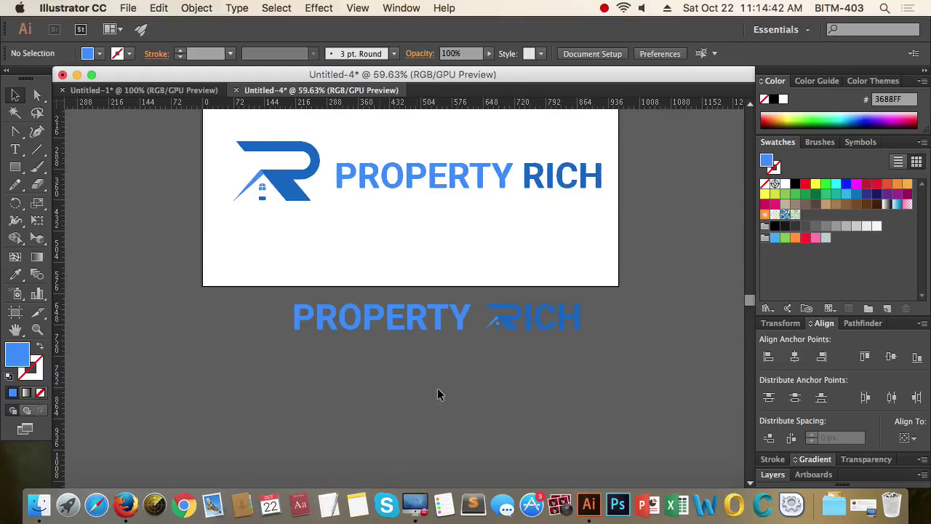
pyautogui.scroll(2, 531, 401)
pyautogui.moveTo(532, 399); pyautogui.dragTo(513, 412)
pyautogui.moveTo(586, 405); pyautogui.dragTo(371, 363)
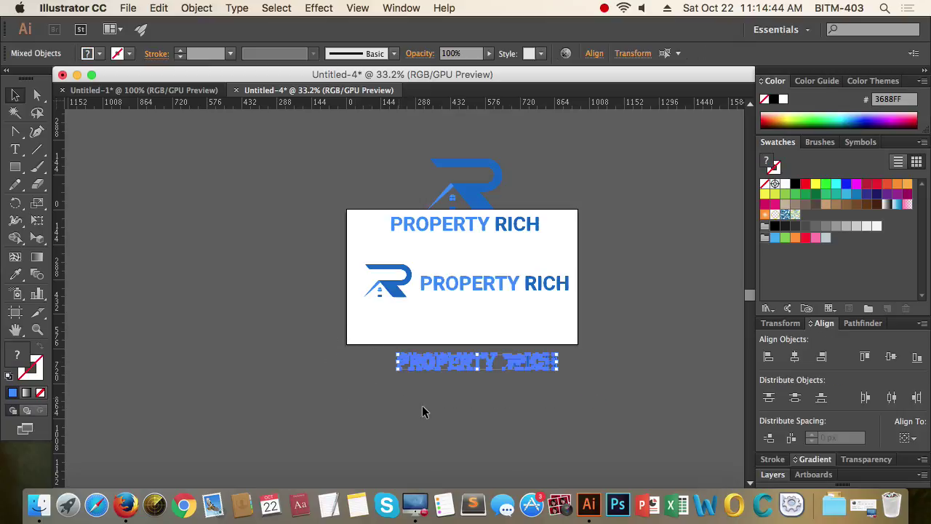
pyautogui.click(494, 387)
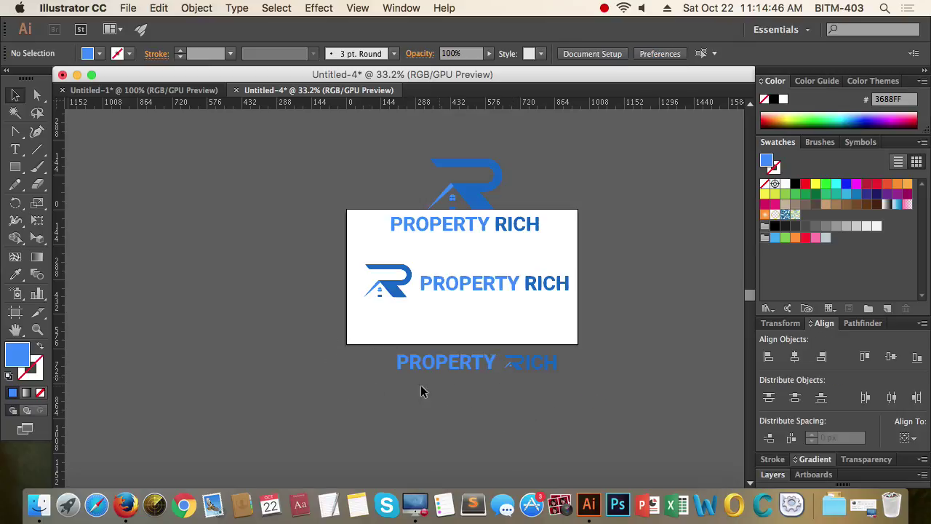
# Step: Extend the artboard downward and upward to a height of about 1169 px so that it encloses all three logo versions
pyautogui.click(17, 314)
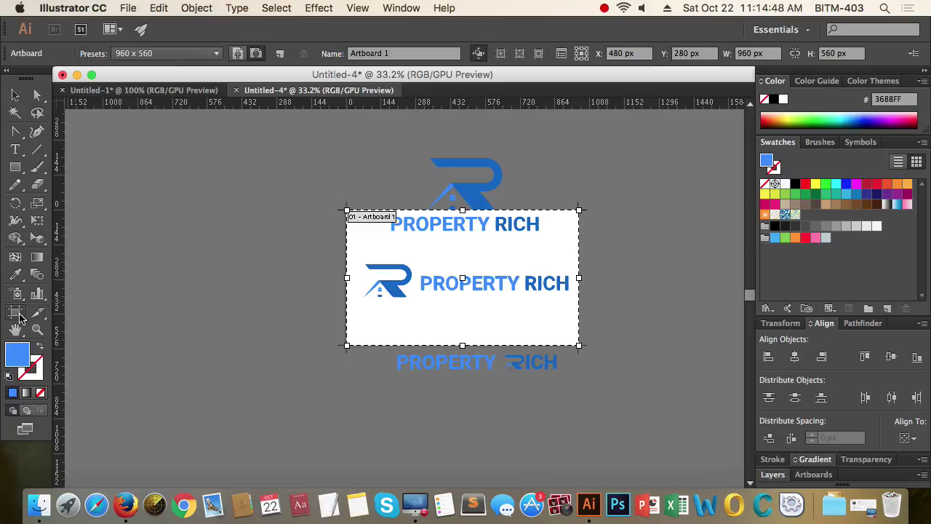
pyautogui.moveTo(463, 345); pyautogui.dragTo(462, 422)
pyautogui.moveTo(463, 211); pyautogui.dragTo(458, 145)
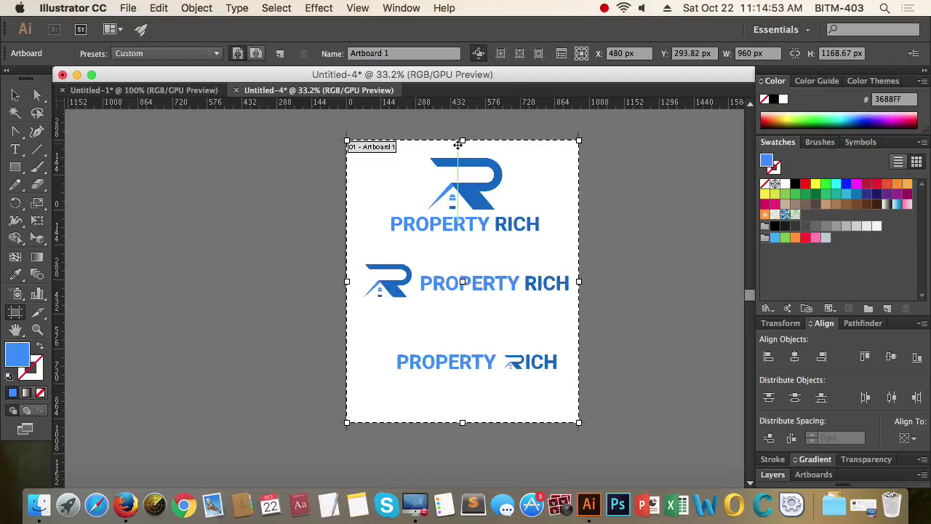
pyautogui.click(15, 99)
pyautogui.click(136, 200)
# Step: Examine the stacked logo, horizontal logo and icon-lettered wordmark at 100% and as a whole on the artboard
pyautogui.moveTo(221, 250); pyautogui.dragTo(181, 279)
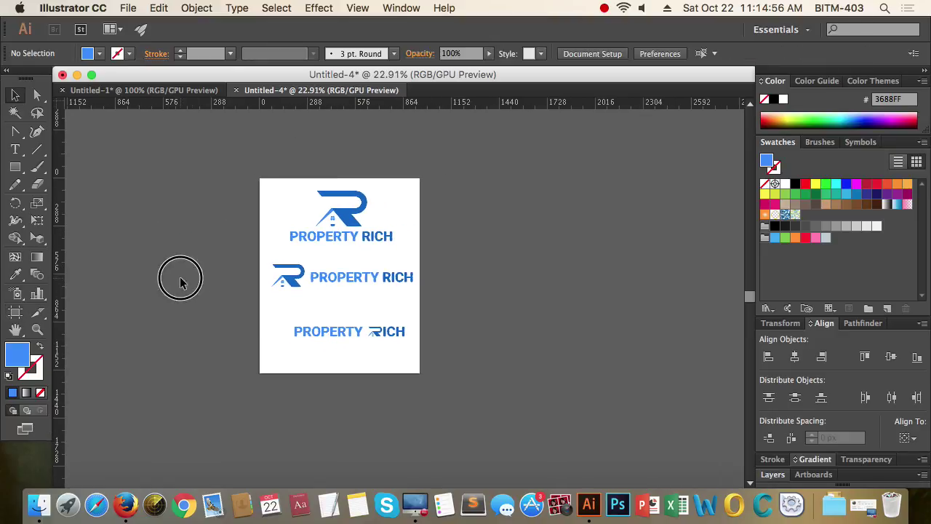
pyautogui.moveTo(345, 278); pyautogui.dragTo(558, 307)
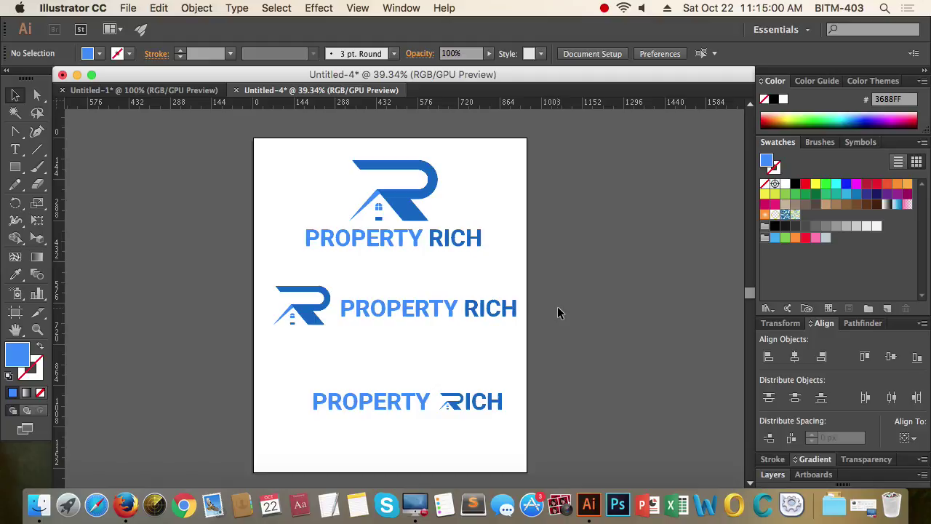
pyautogui.press('super+1')
pyautogui.scroll(5, 466, 324)
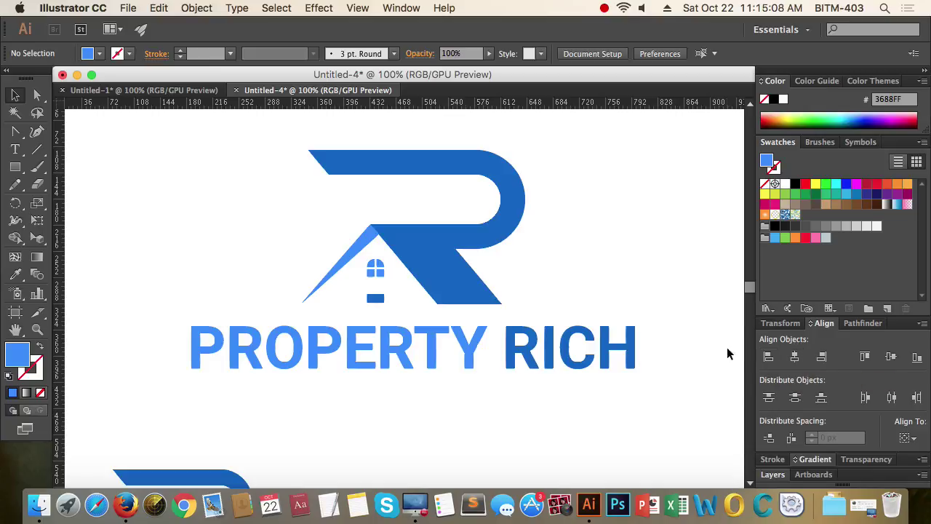
pyautogui.scroll(-7, 580, 327)
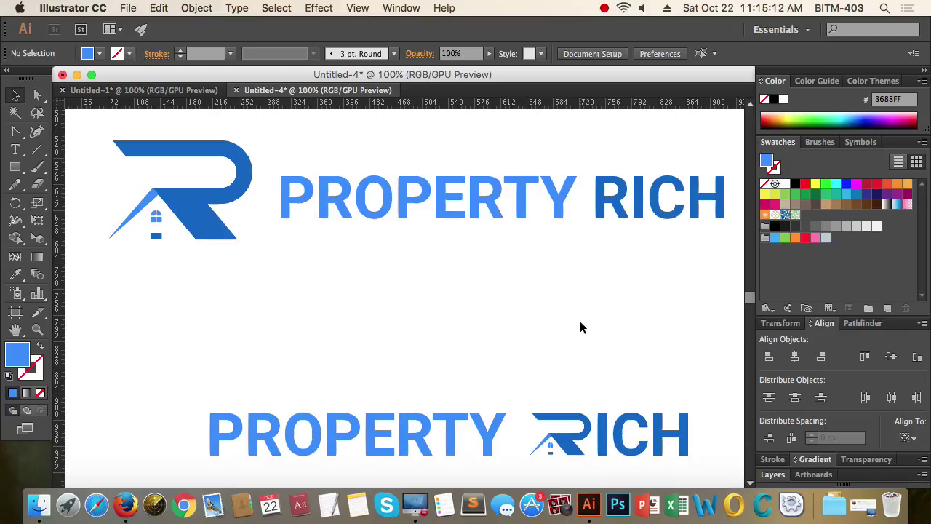
pyautogui.scroll(-3, 582, 327)
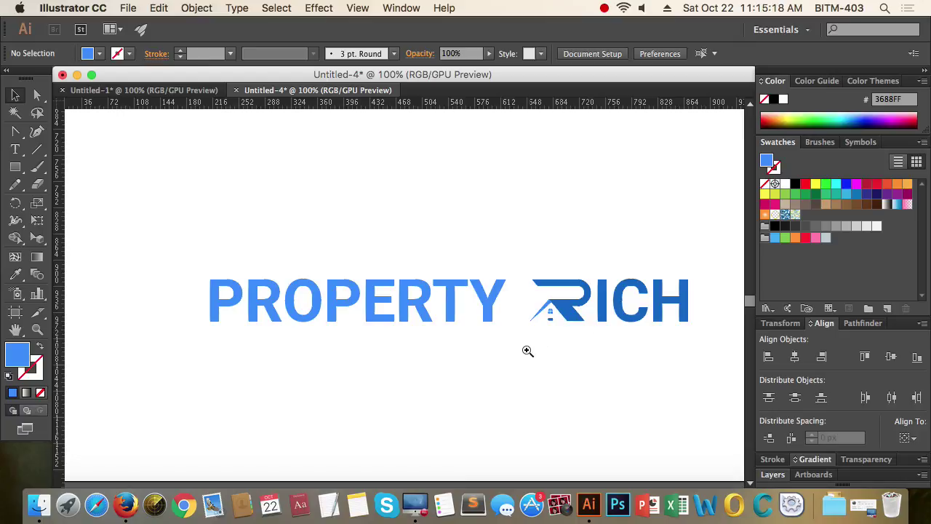
pyautogui.moveTo(533, 353); pyautogui.dragTo(415, 378)
pyautogui.moveTo(560, 293); pyautogui.dragTo(491, 356)
pyautogui.click(605, 10)
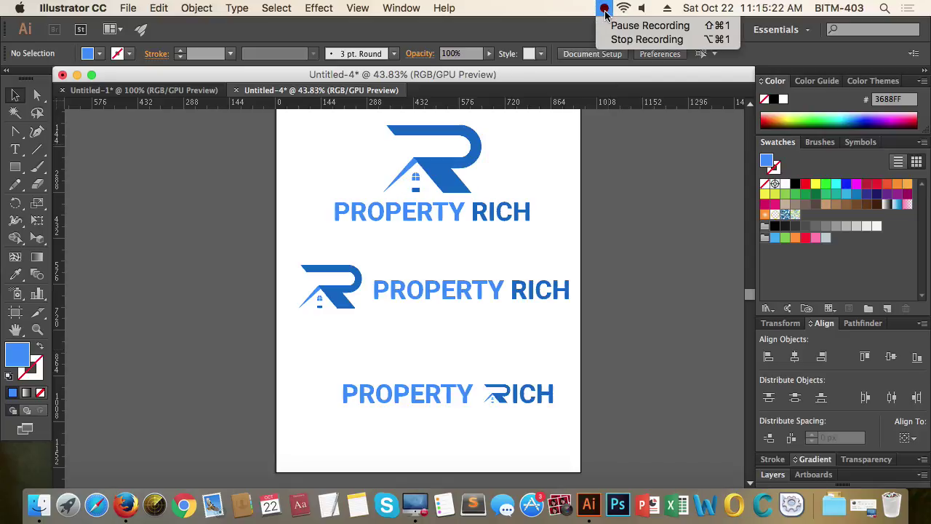